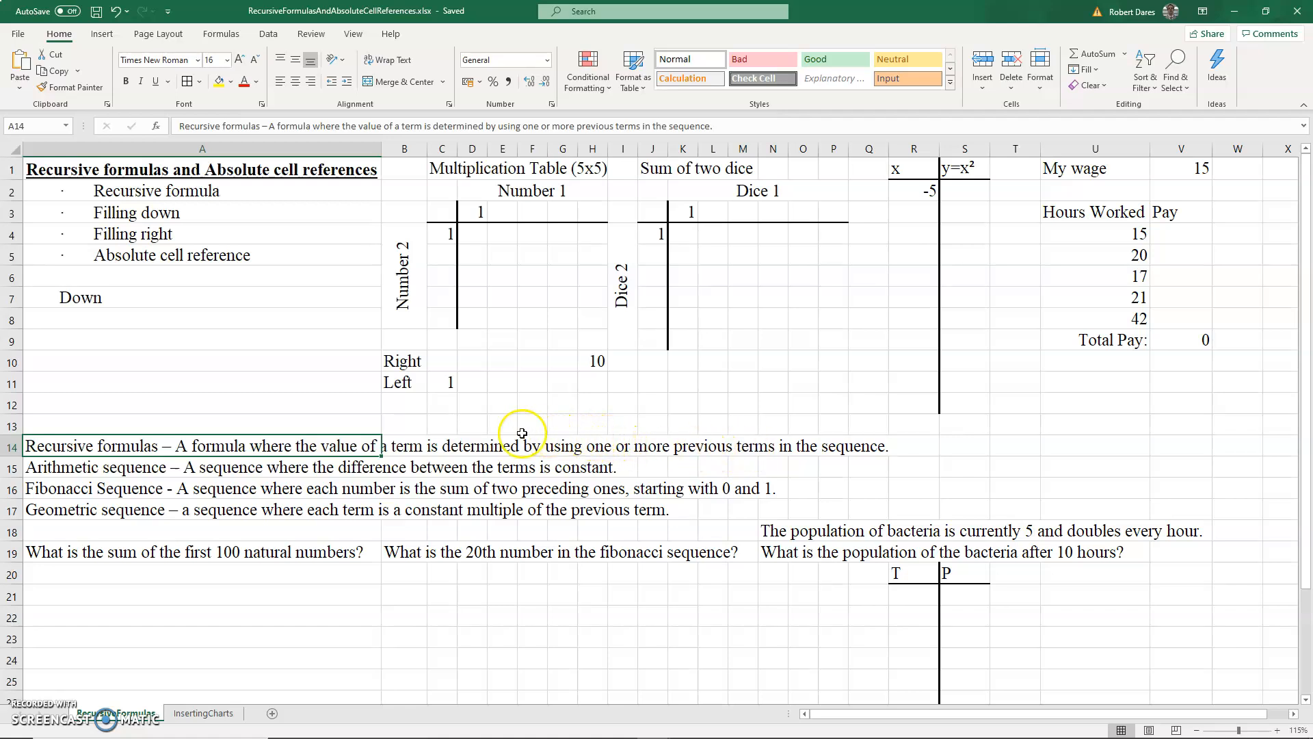
# - Enter 1 as the starting value in cell A8
pyautogui.click(117, 319)
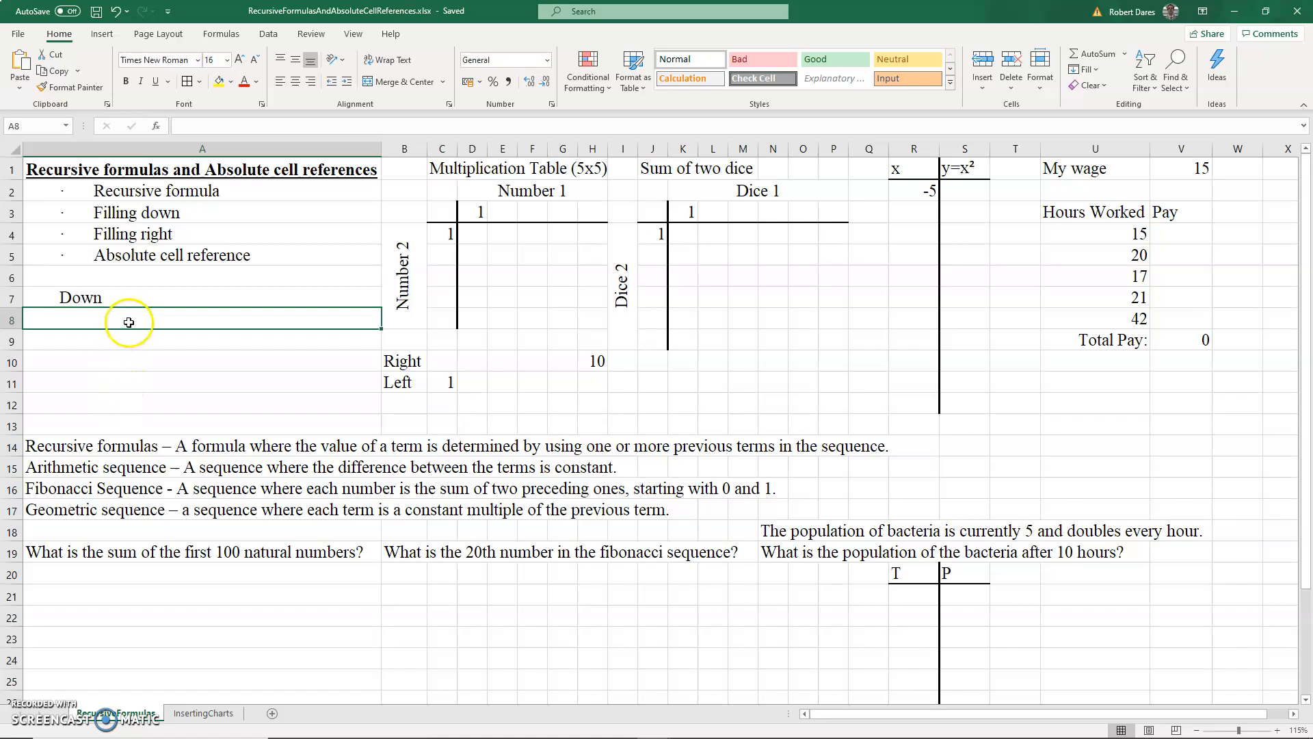
pyautogui.write('1')
pyautogui.press('Return')
pyautogui.click(122, 356)
pyautogui.click(120, 383)
pyautogui.click(117, 405)
pyautogui.click(114, 425)
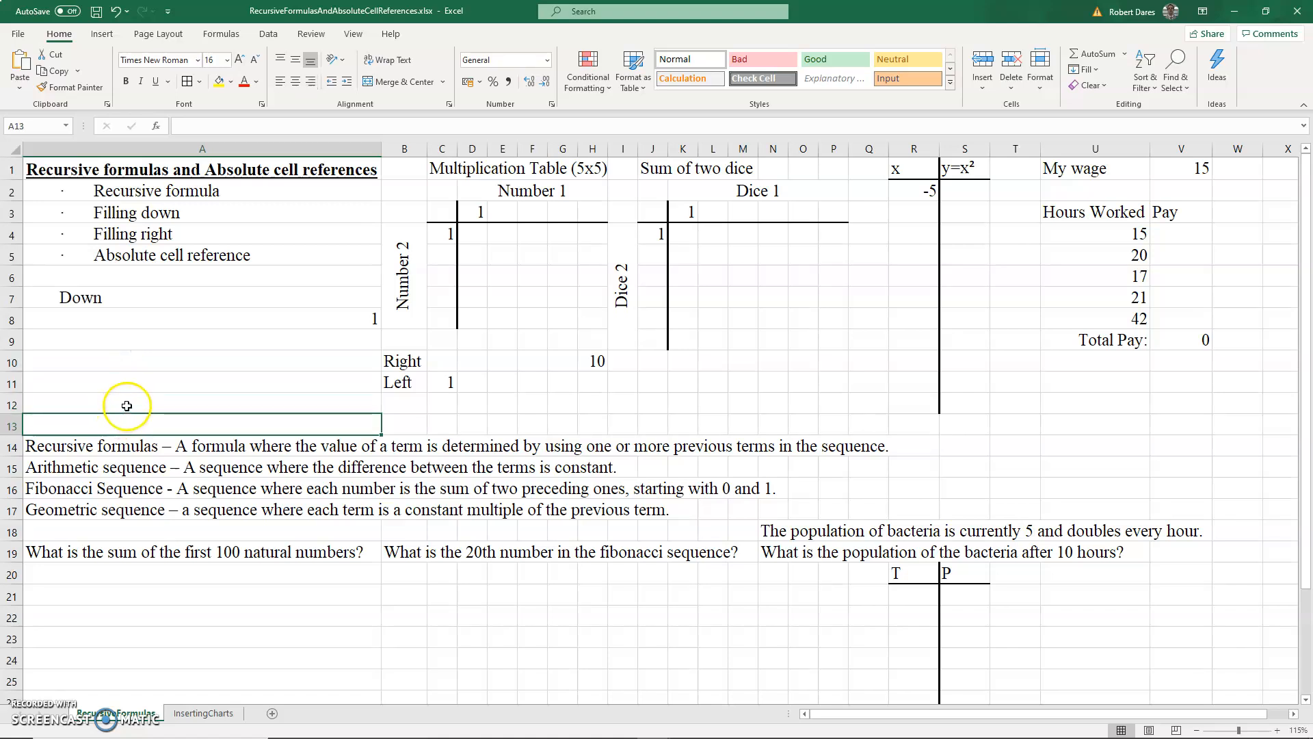
# - In A9, enter the recursive formula =A8+1 referencing the cell above
pyautogui.click(326, 317)
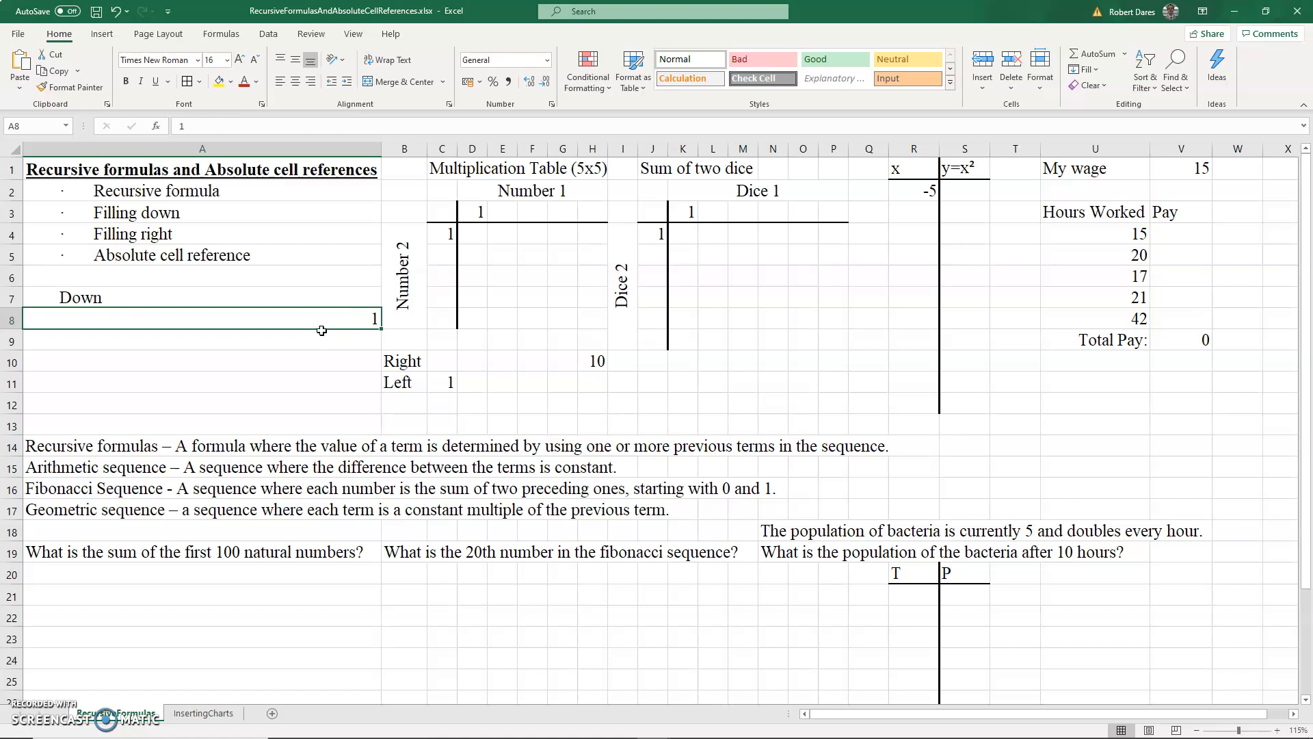
pyautogui.click(317, 341)
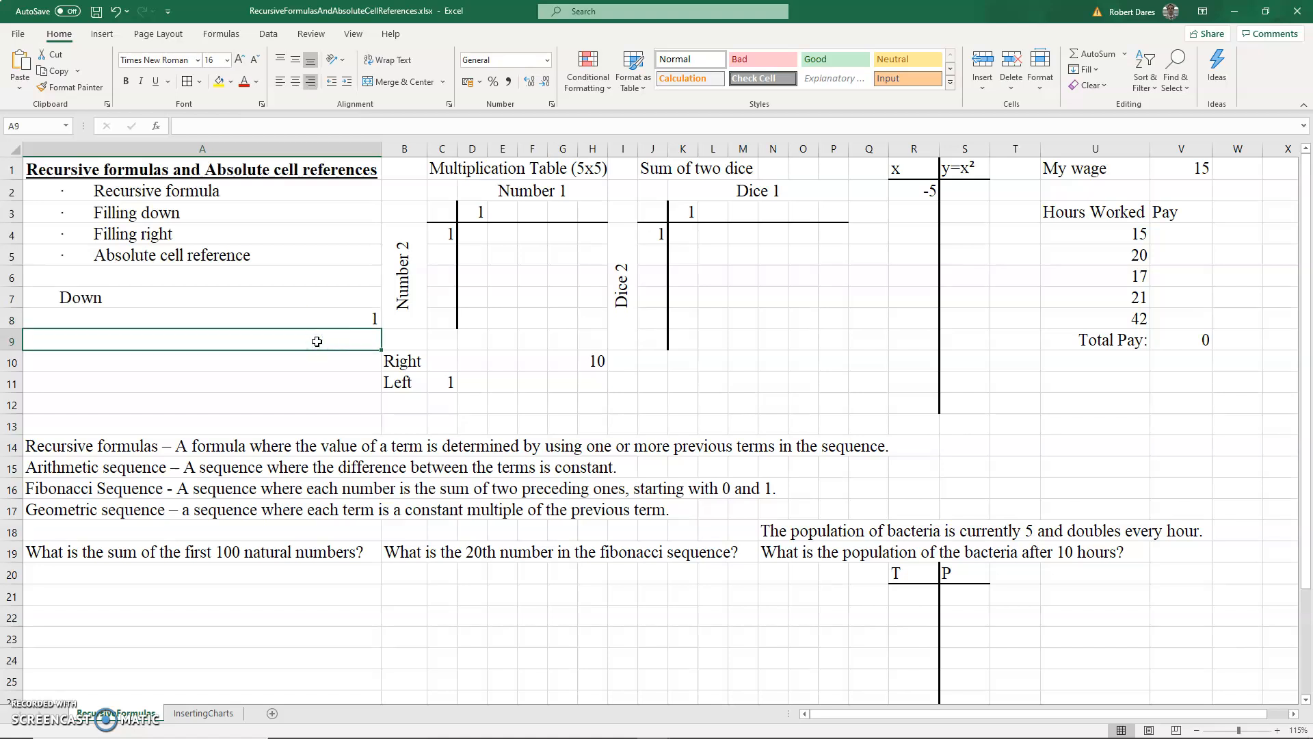
pyautogui.write('=')
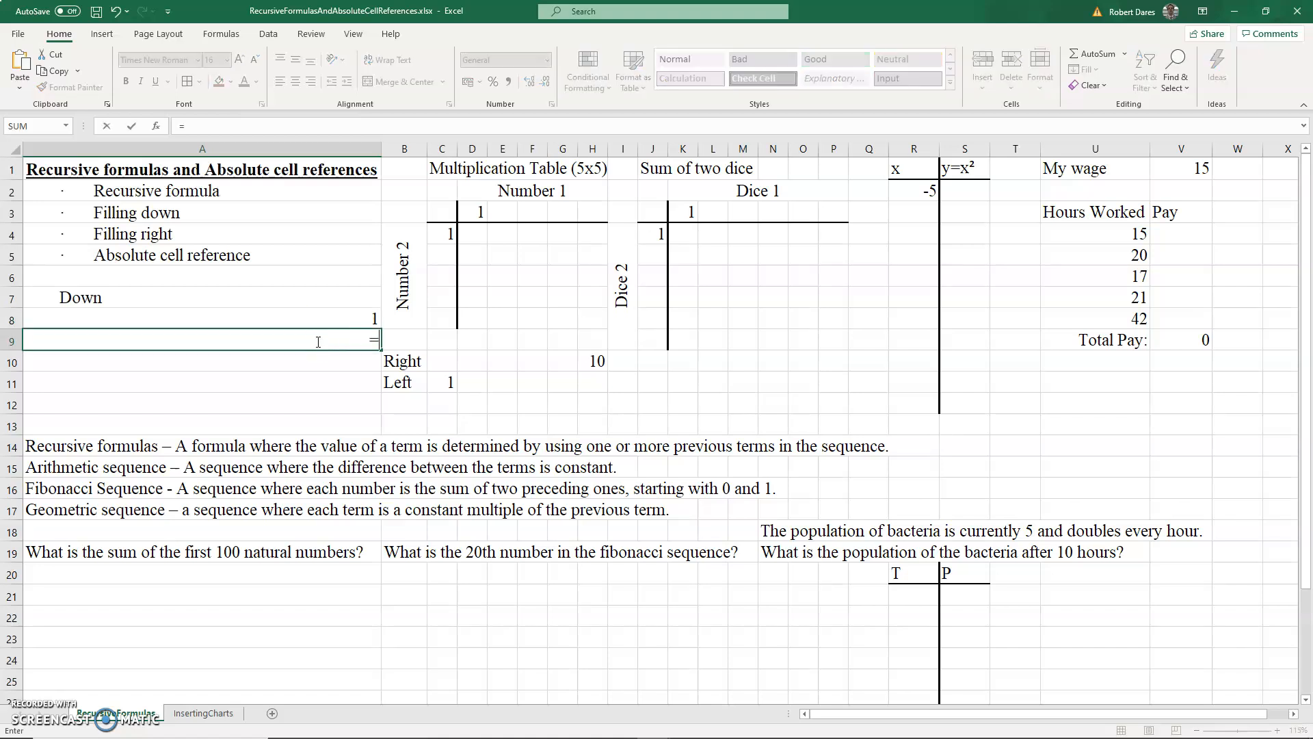
pyautogui.click(331, 316)
pyautogui.click(331, 316)
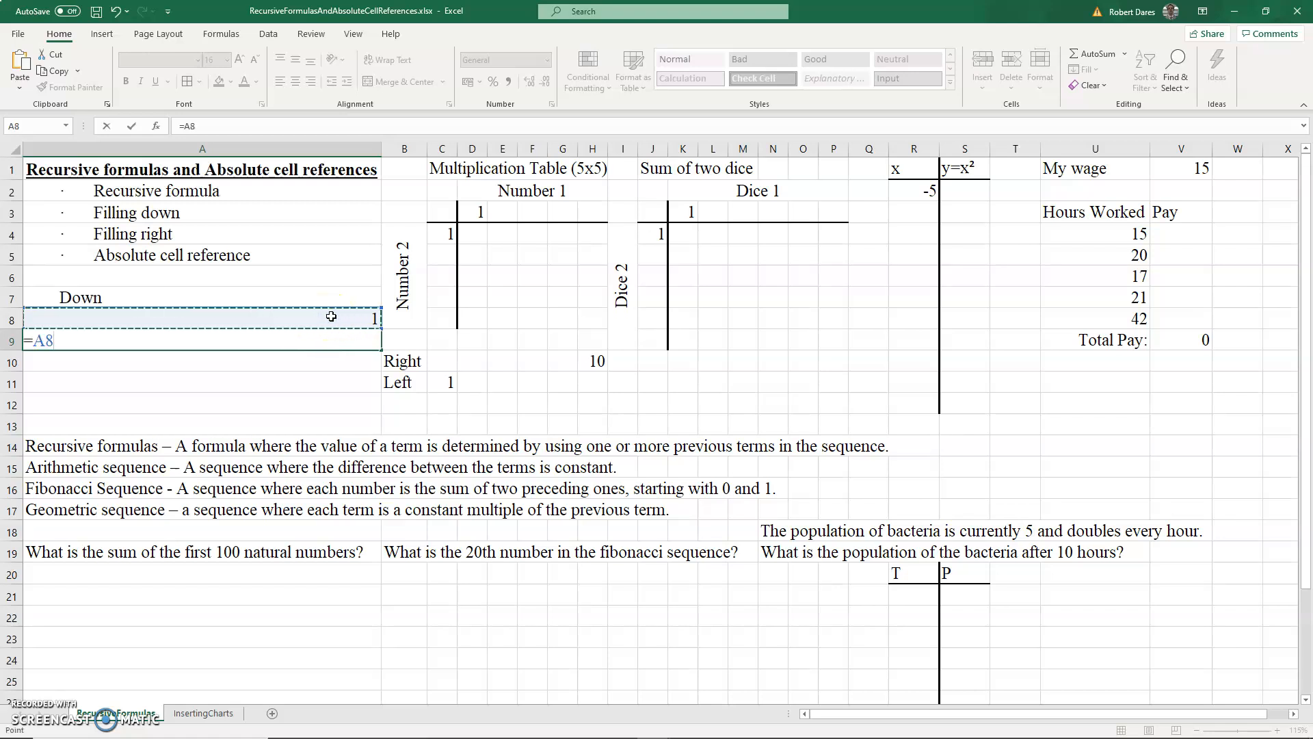
pyautogui.write('+1')
pyautogui.press('Return')
# - Fill the A9 formula down into A10
pyautogui.press('Up')
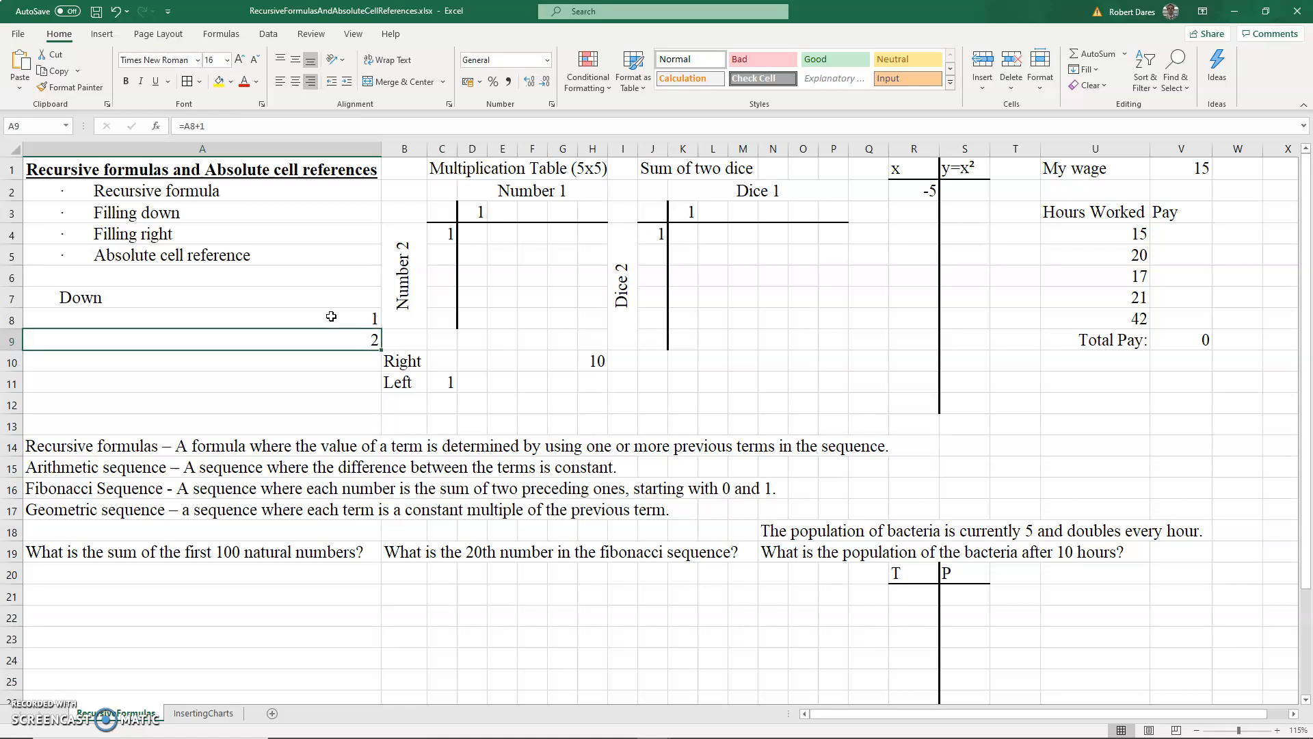
pyautogui.hotkey('shift', 'Down')
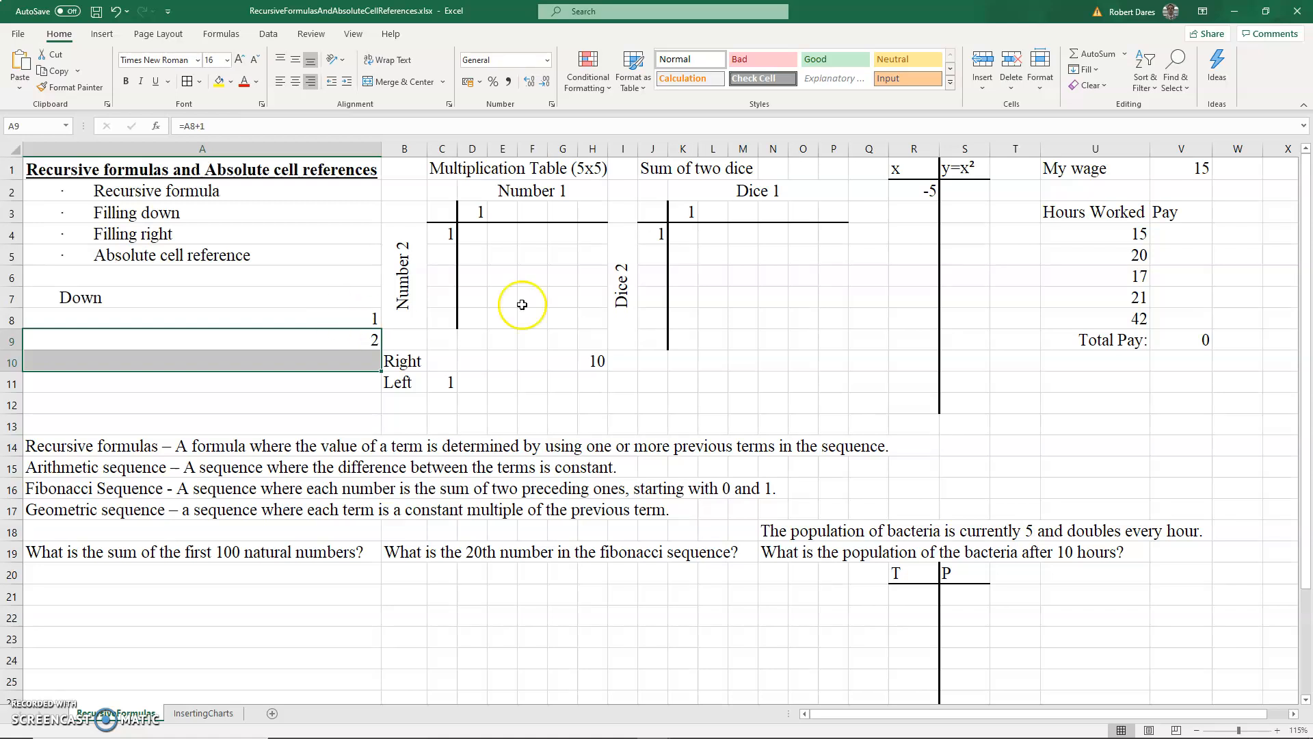
pyautogui.click(1095, 70)
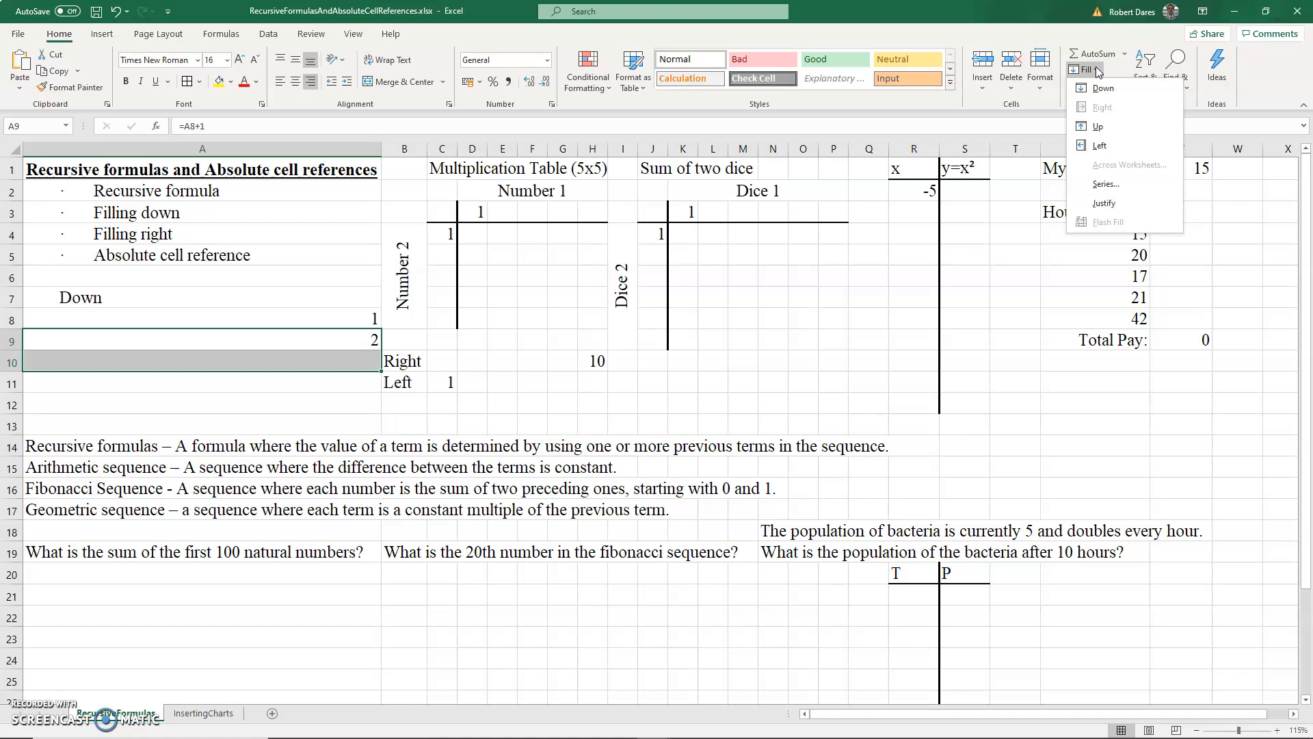
pyautogui.click(1114, 90)
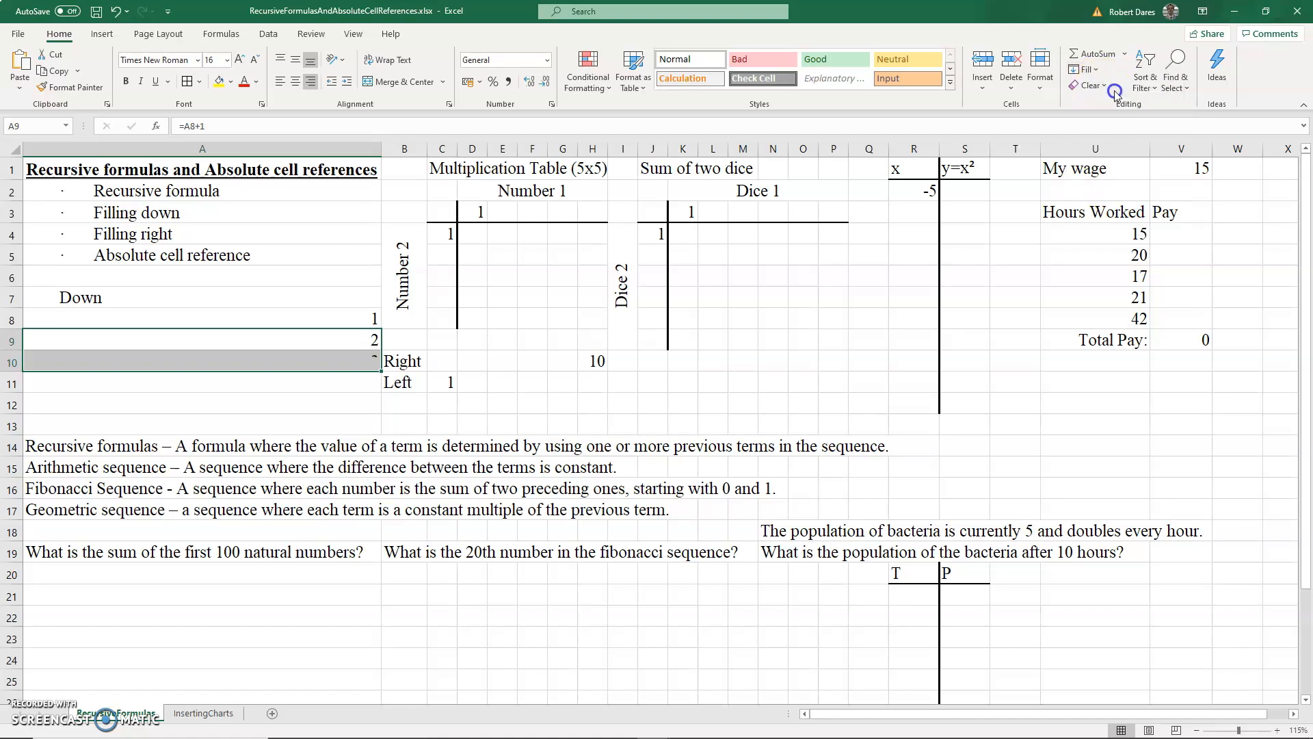
# - Fill the A10 formula down into A11
pyautogui.click(306, 359)
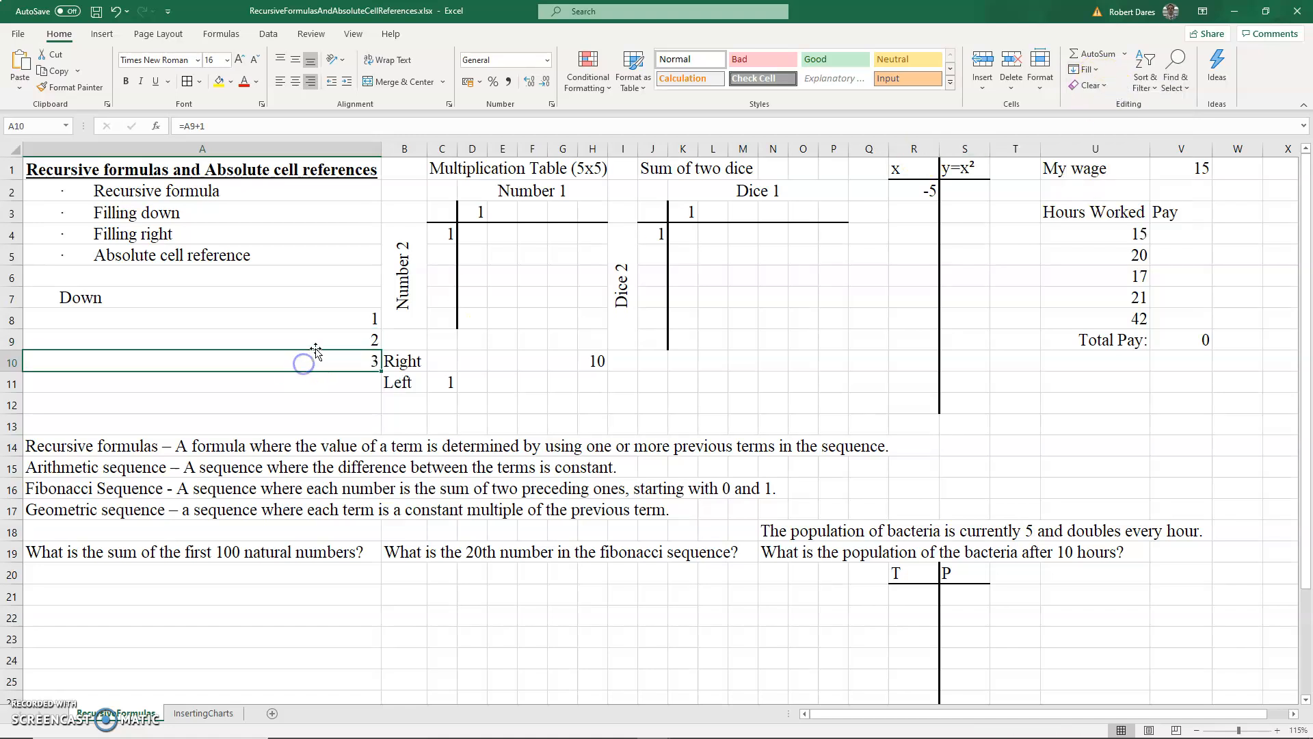
pyautogui.moveTo(312, 377); pyautogui.dragTo(305, 381)
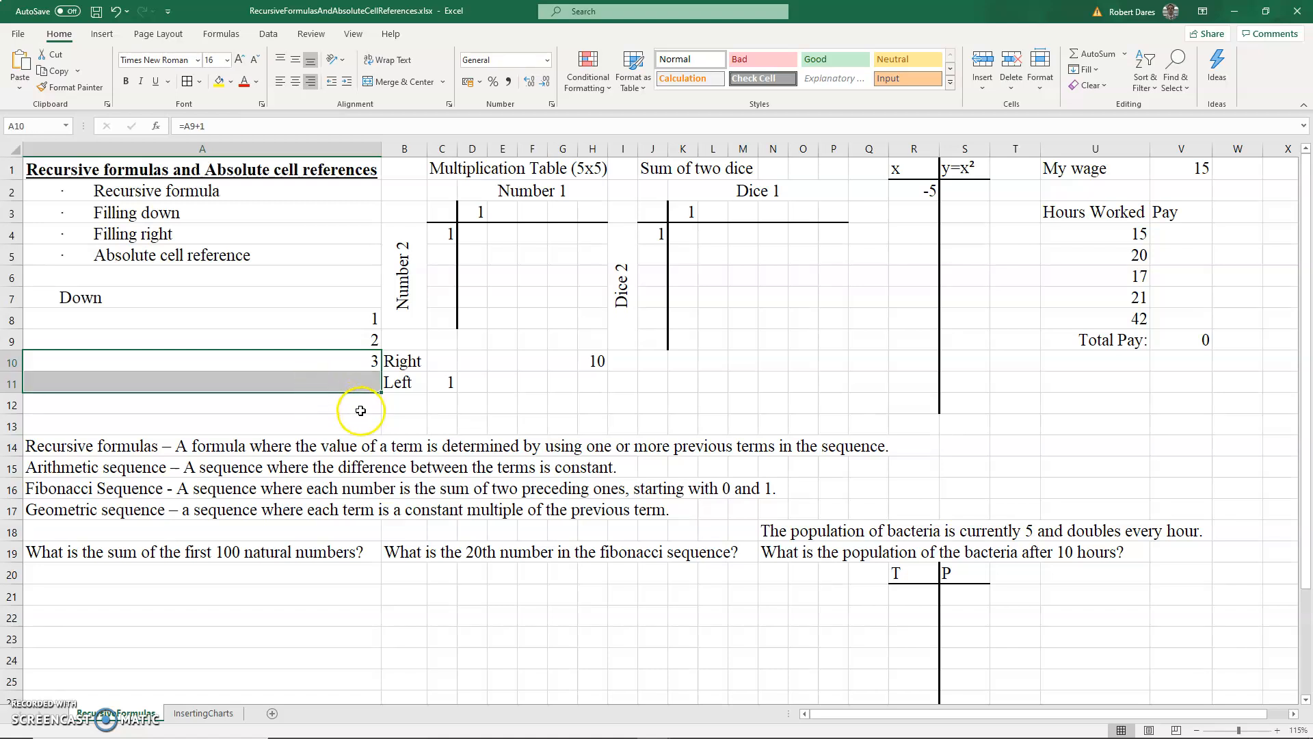
pyautogui.hotkey('ctrl', 'd')
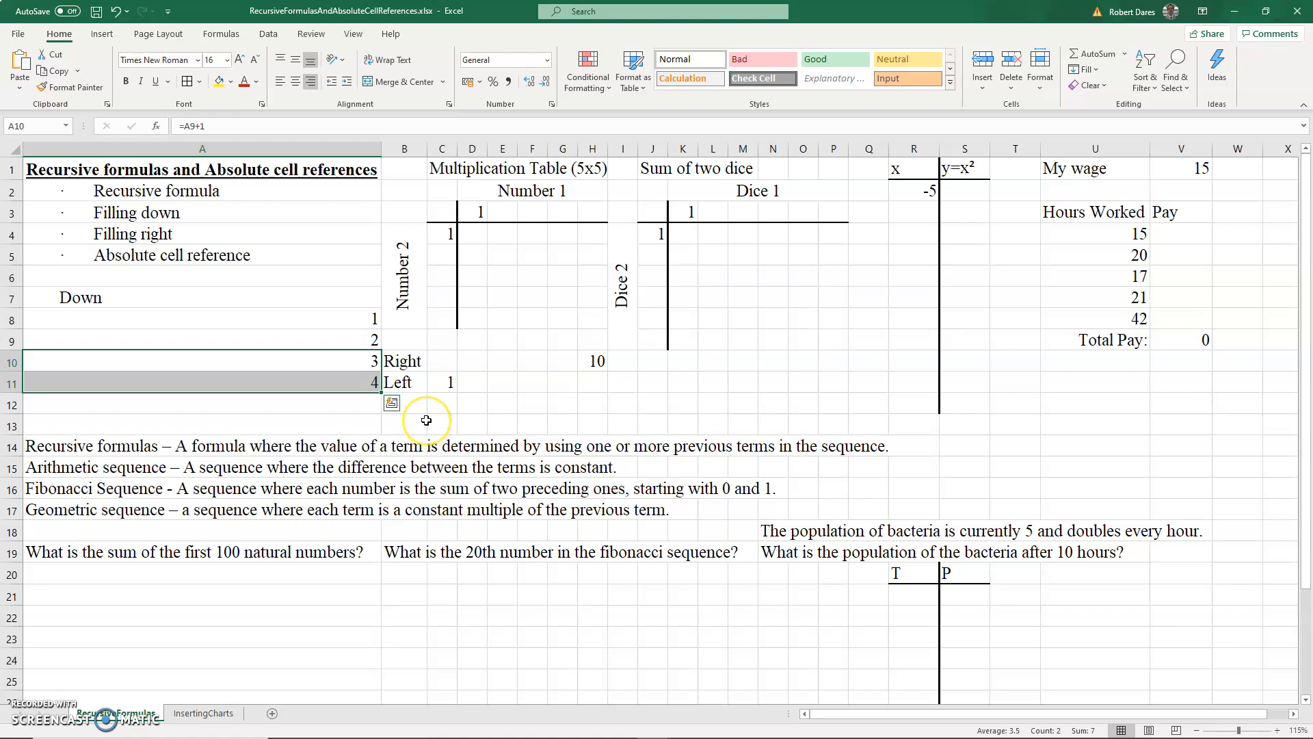
# - Inspect the formulas in A9 and A10 by opening each for editing
pyautogui.click(329, 361)
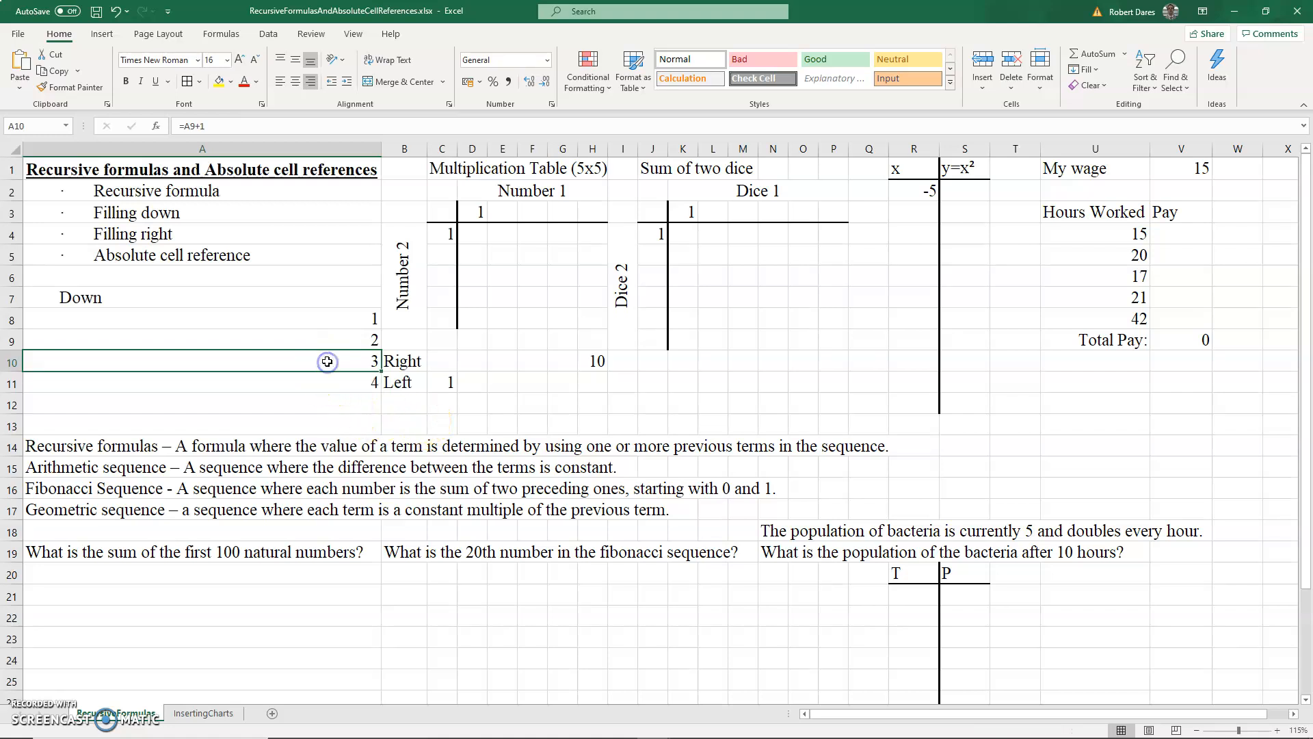
pyautogui.click(324, 321)
pyautogui.click(320, 339)
pyautogui.click(318, 321)
pyautogui.click(317, 340)
pyautogui.write('=A8+1')
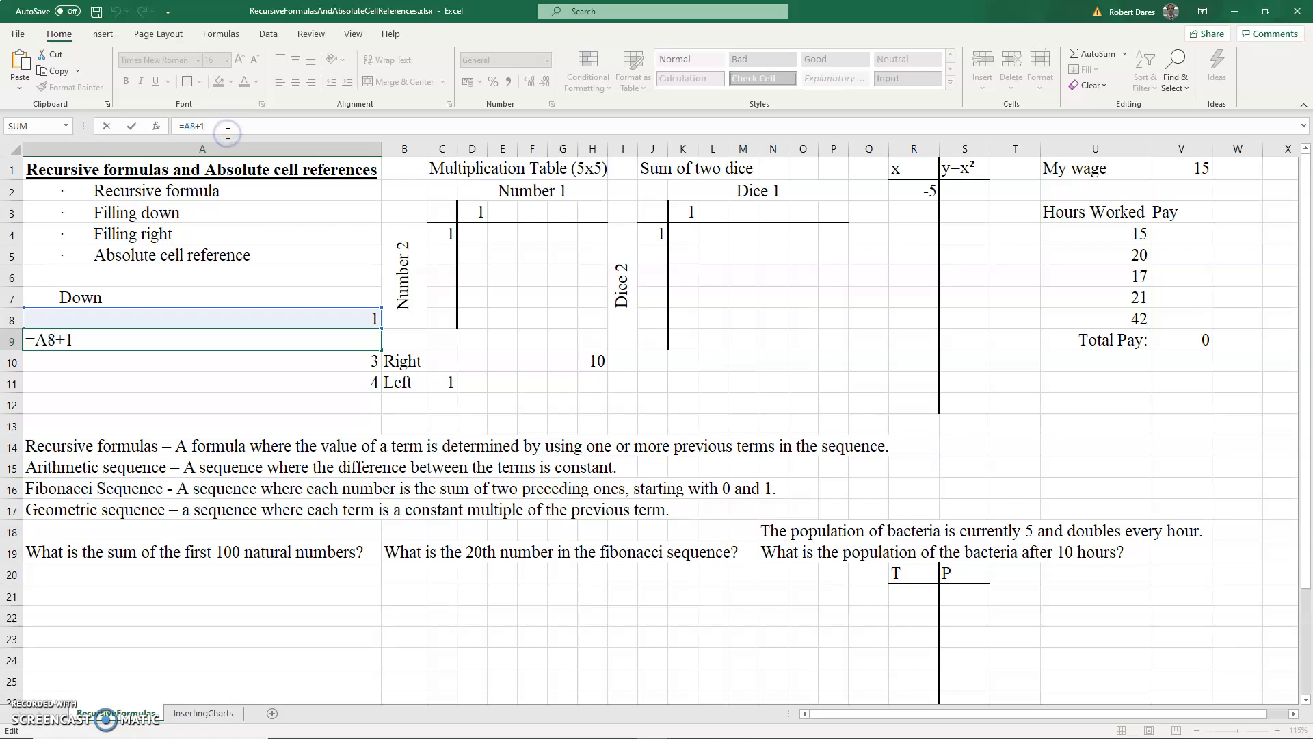
pyautogui.press('Return')
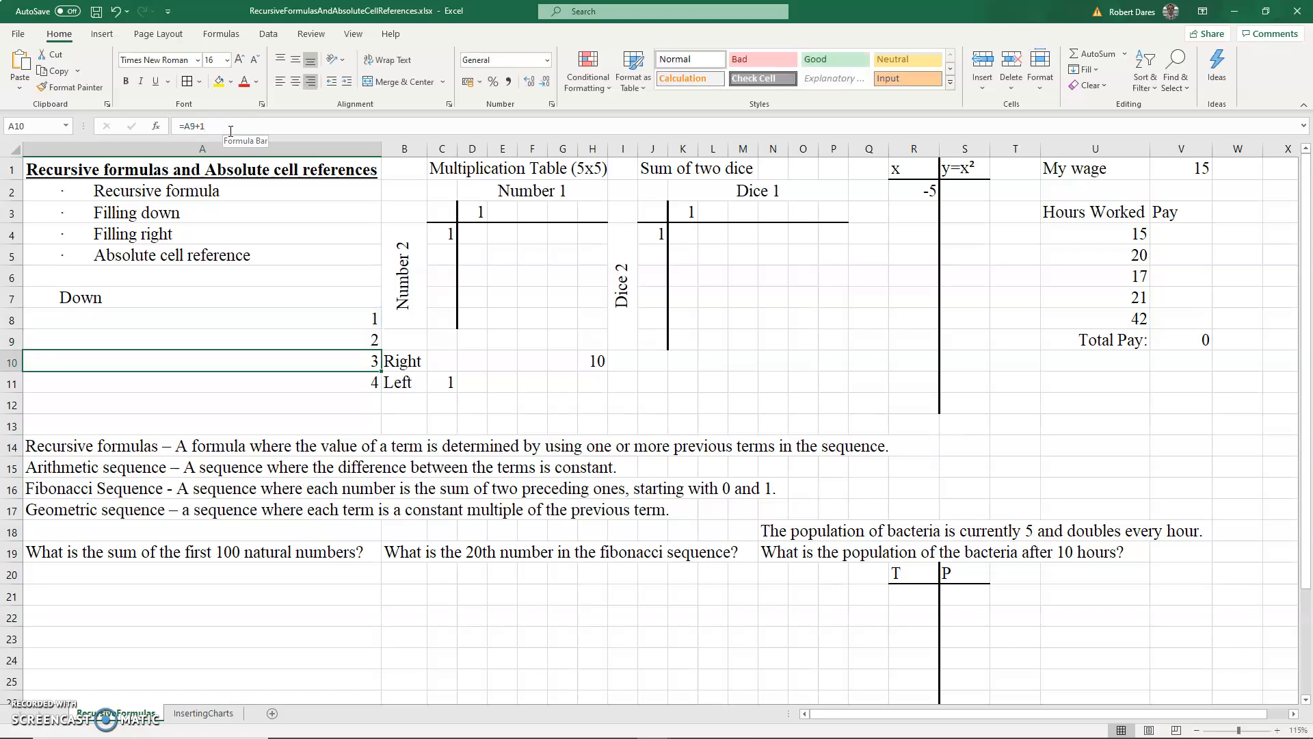
pyautogui.click(230, 130)
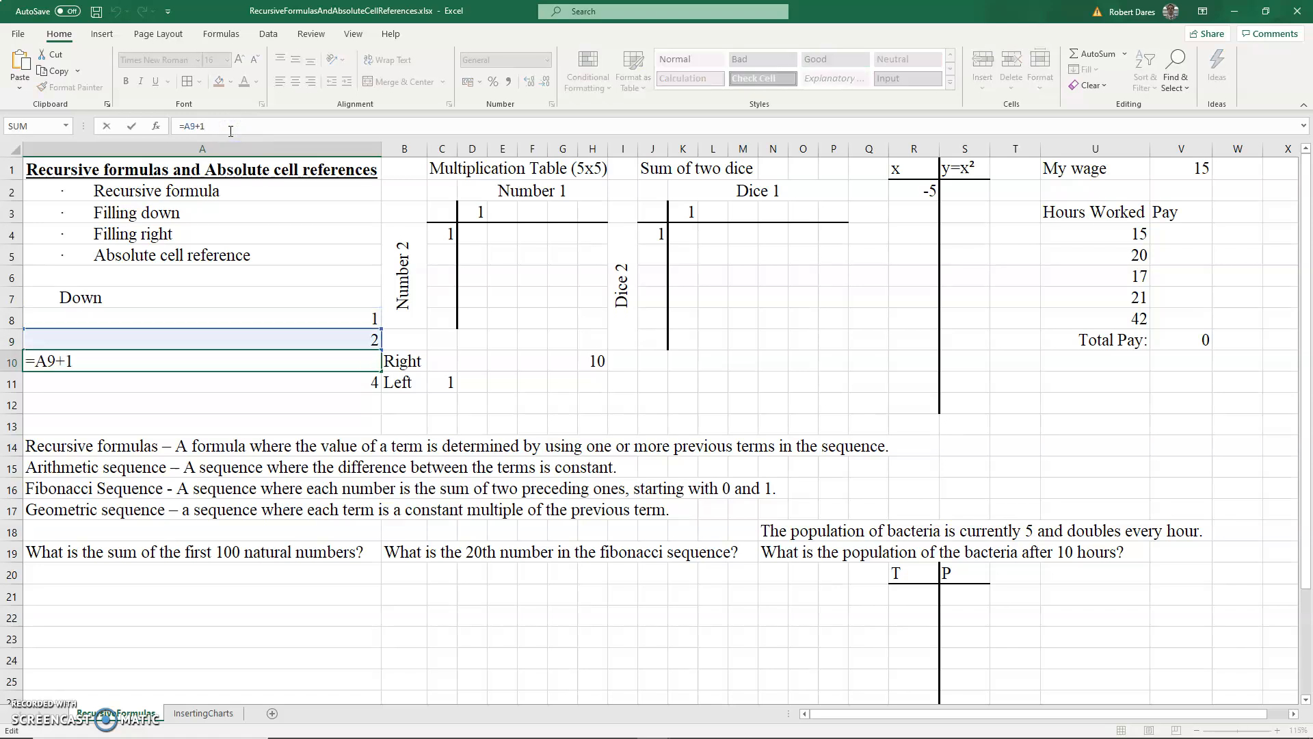
pyautogui.press('Return')
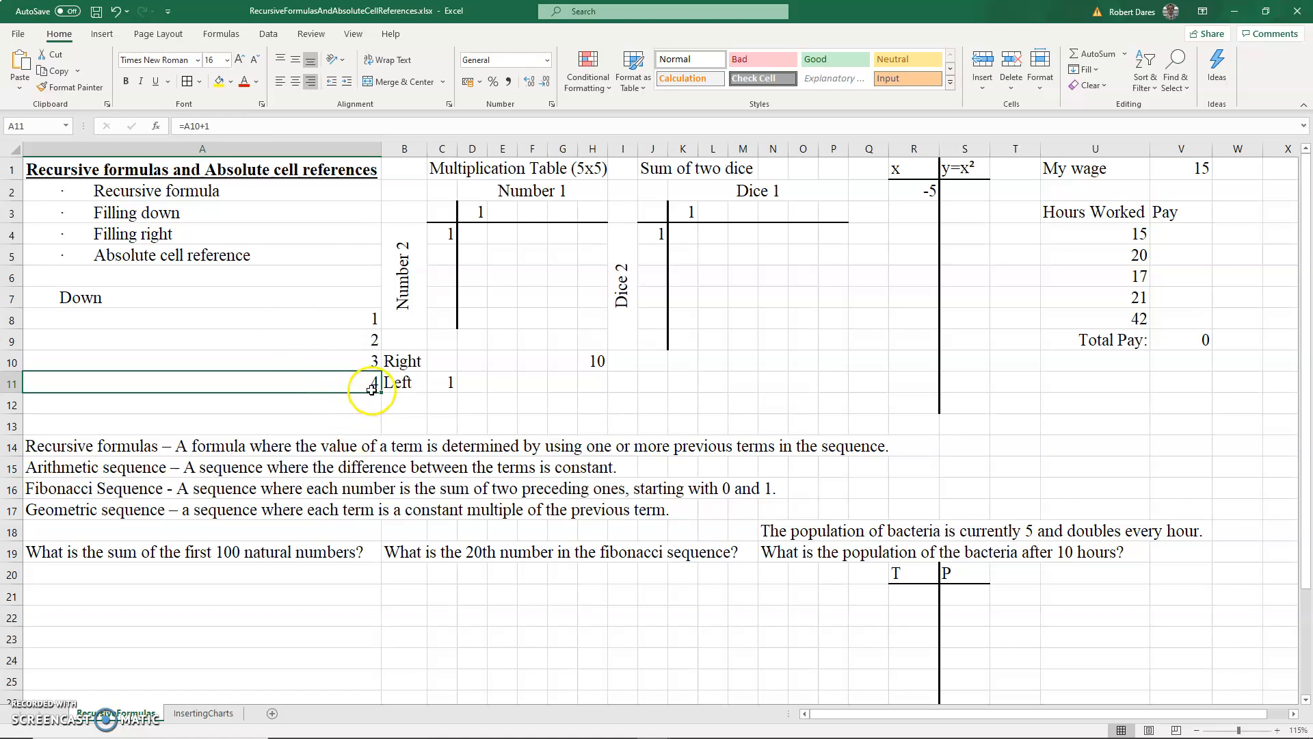
pyautogui.click(355, 340)
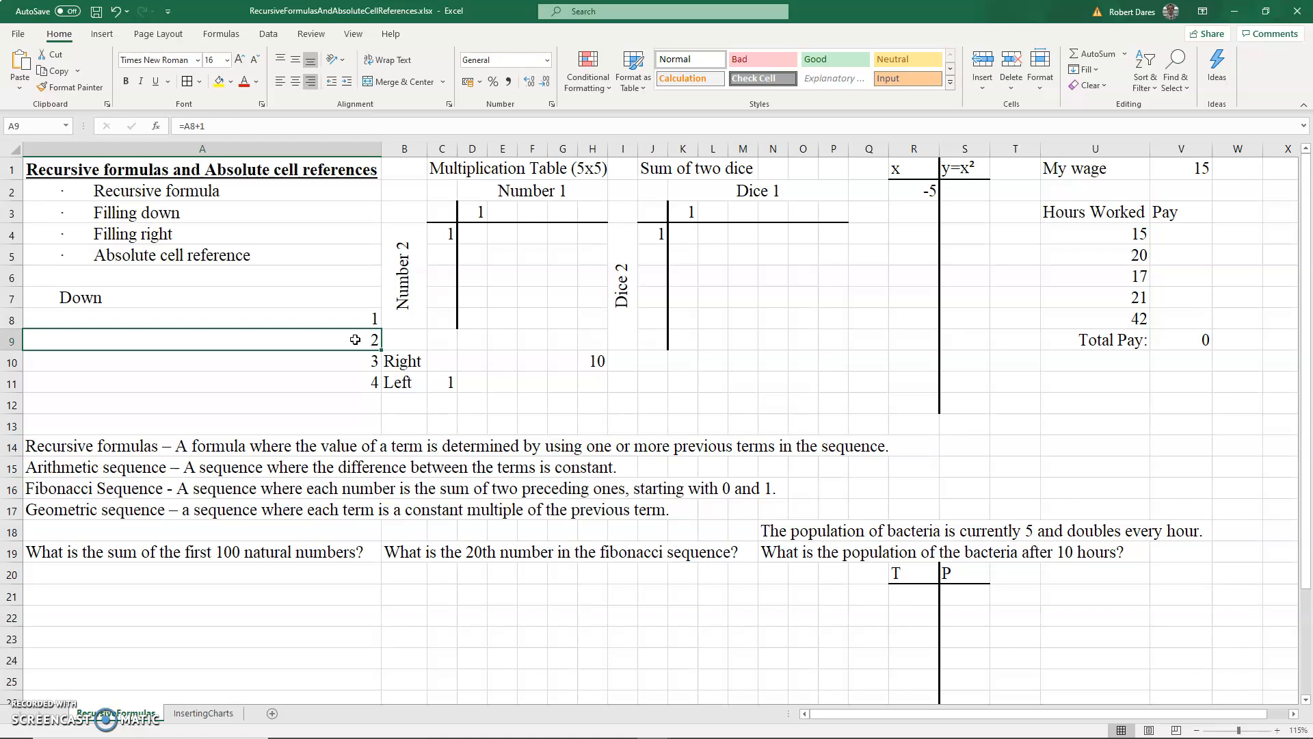
# - Change the A9 formula to =A8+2 and fill it down through A13
pyautogui.write('=A8+')
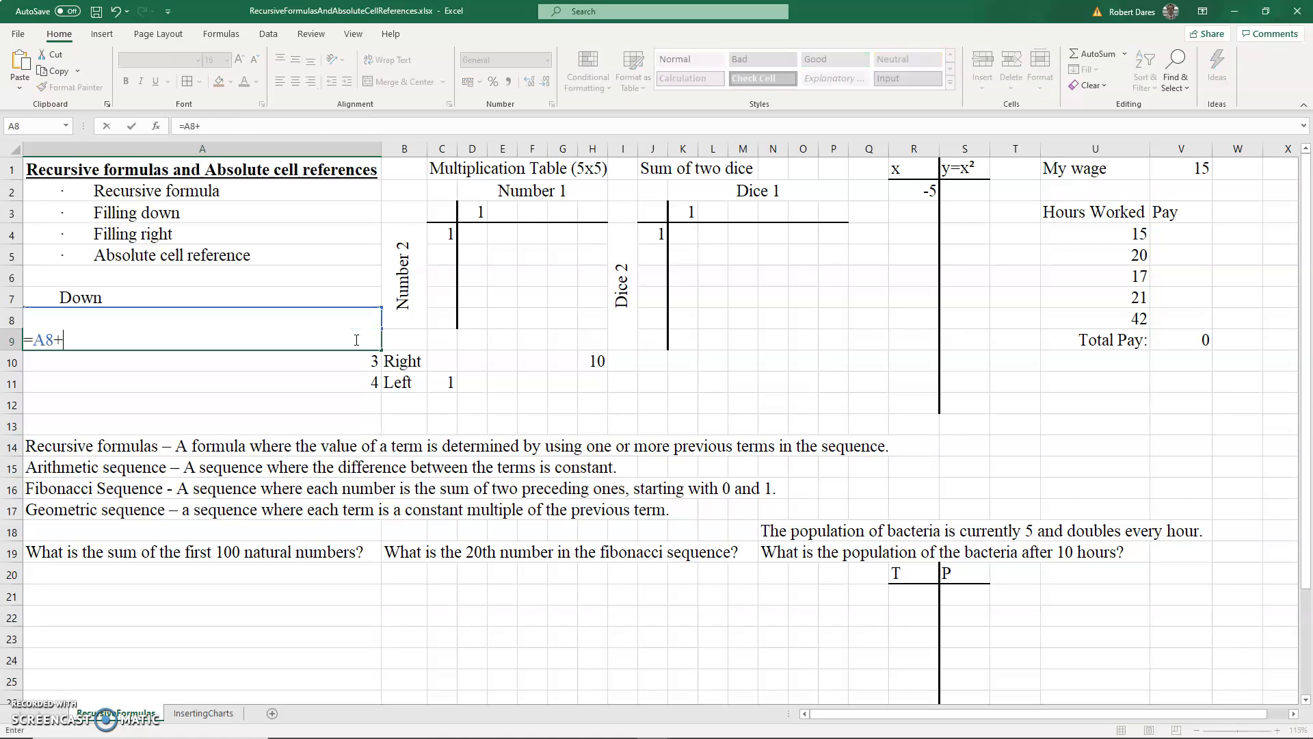
pyautogui.write('2')
pyautogui.hotkey('ctrl', 'Return')
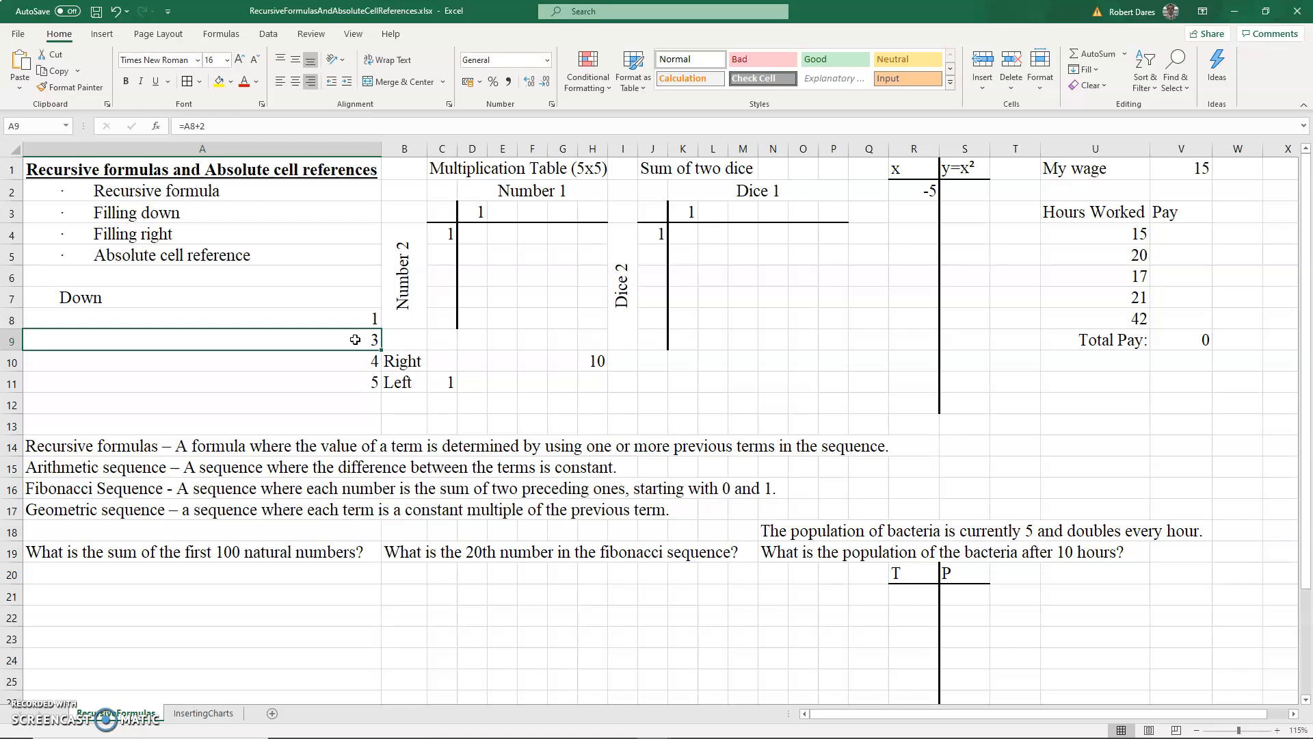
pyautogui.hotkey('shift', 'Down')
pyautogui.hotkey('shift', 'Down')
pyautogui.hotkey('shift', 'Down')
pyautogui.hotkey('shift', 'Down')
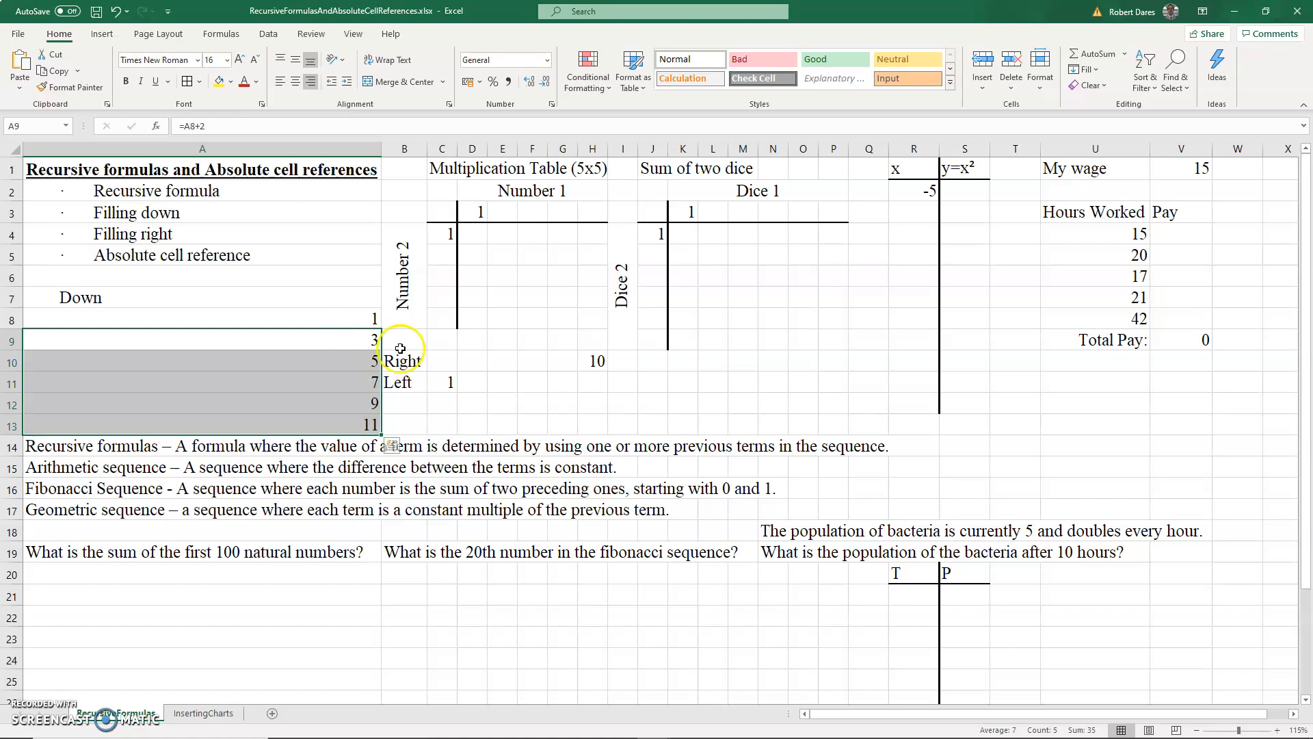
# - Clear the existing values in H10 and C11
pyautogui.click(440, 361)
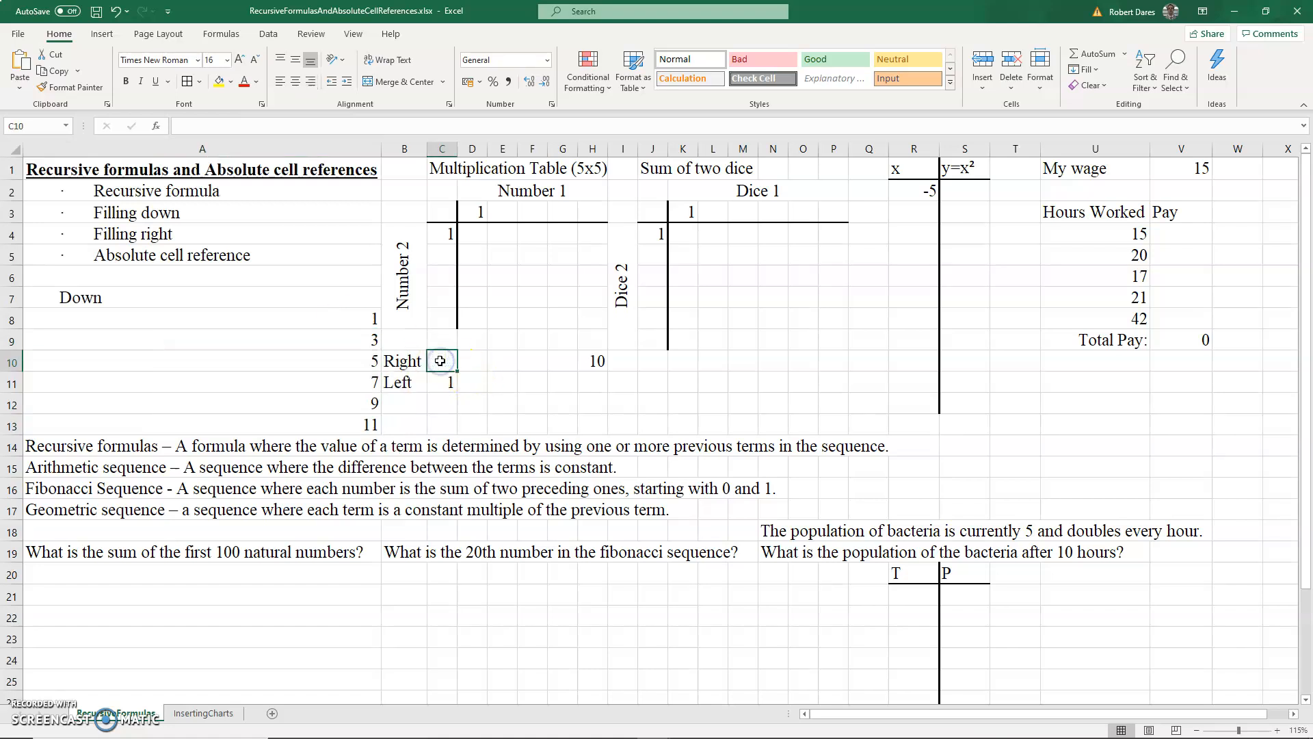
pyautogui.click(592, 358)
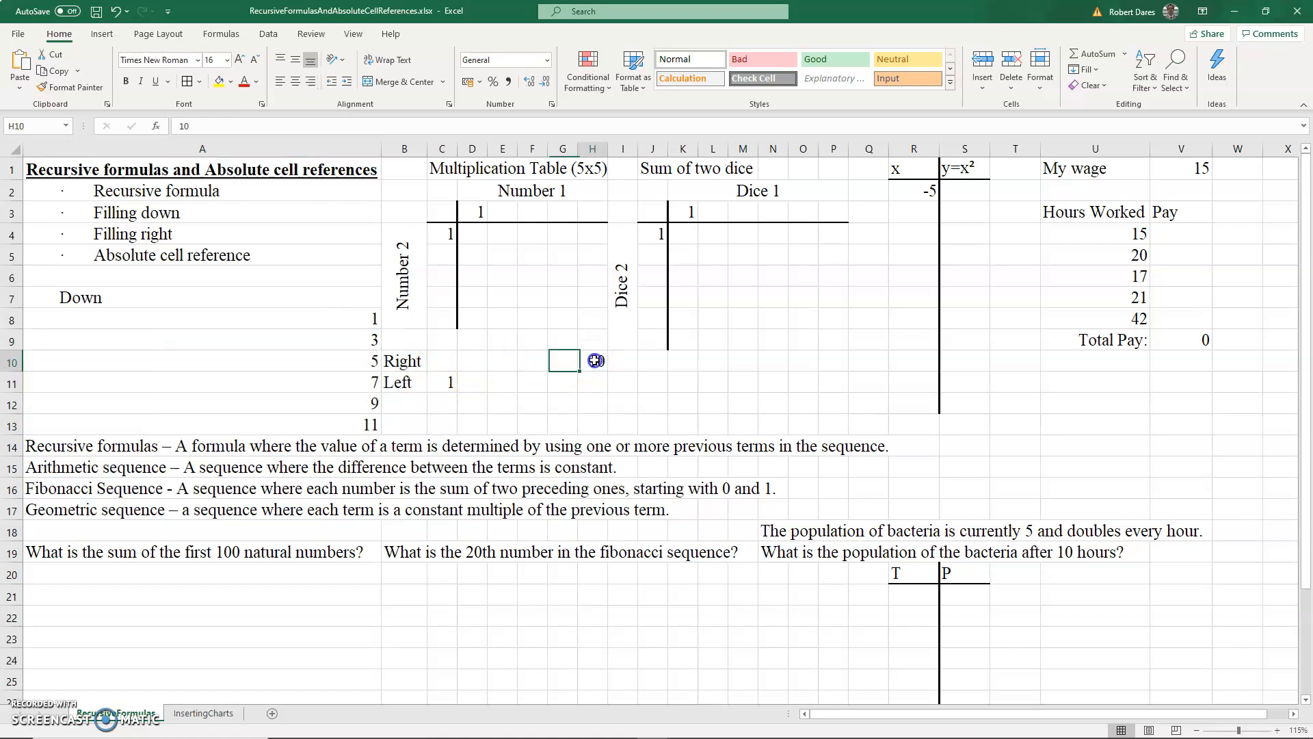
pyautogui.press('Delete')
pyautogui.click(453, 378)
pyautogui.press('Delete')
# - Enter 1 in C10 and the formula =C10+1 in D10
pyautogui.click(445, 353)
pyautogui.write('1')
pyautogui.click(475, 361)
pyautogui.write('=')
pyautogui.press('Left')
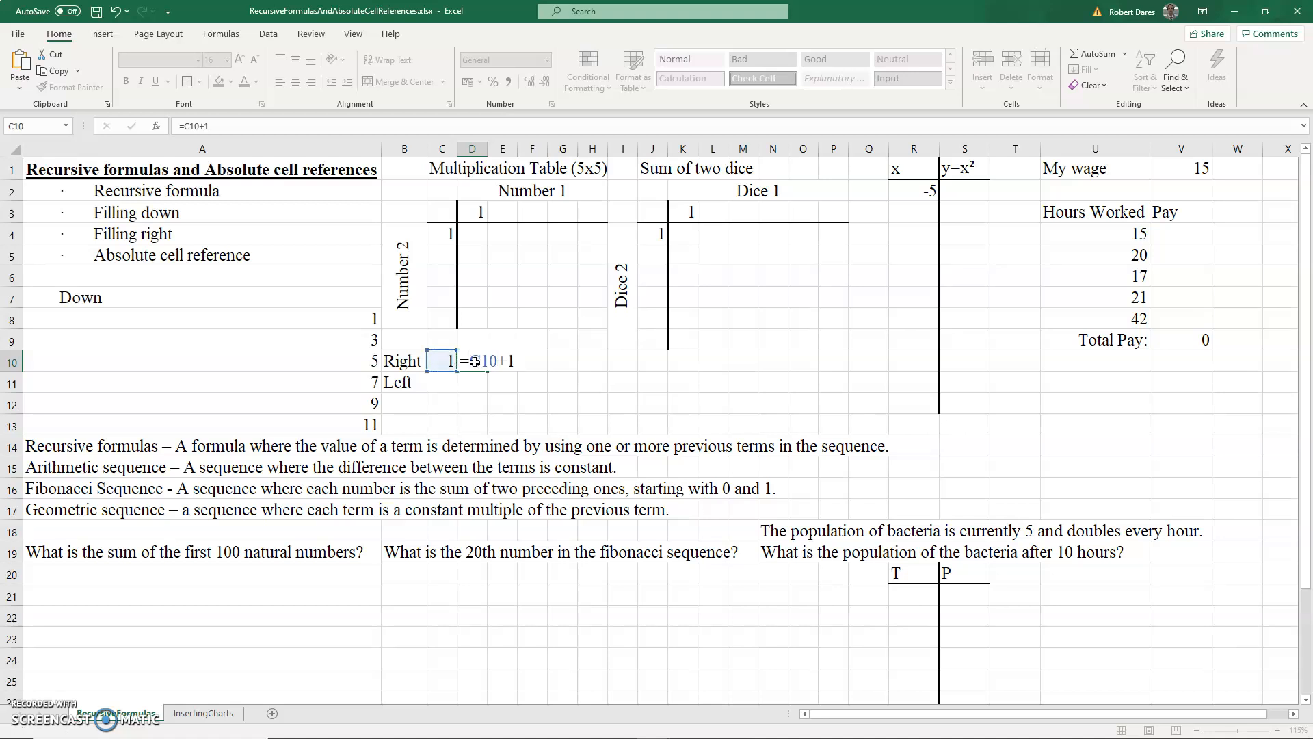
pyautogui.write('+1')
pyautogui.hotkey('ctrl', 'Return')
# - Fill the D10 formula right across D10 to I10
pyautogui.moveTo(475, 362); pyautogui.dragTo(619, 360)
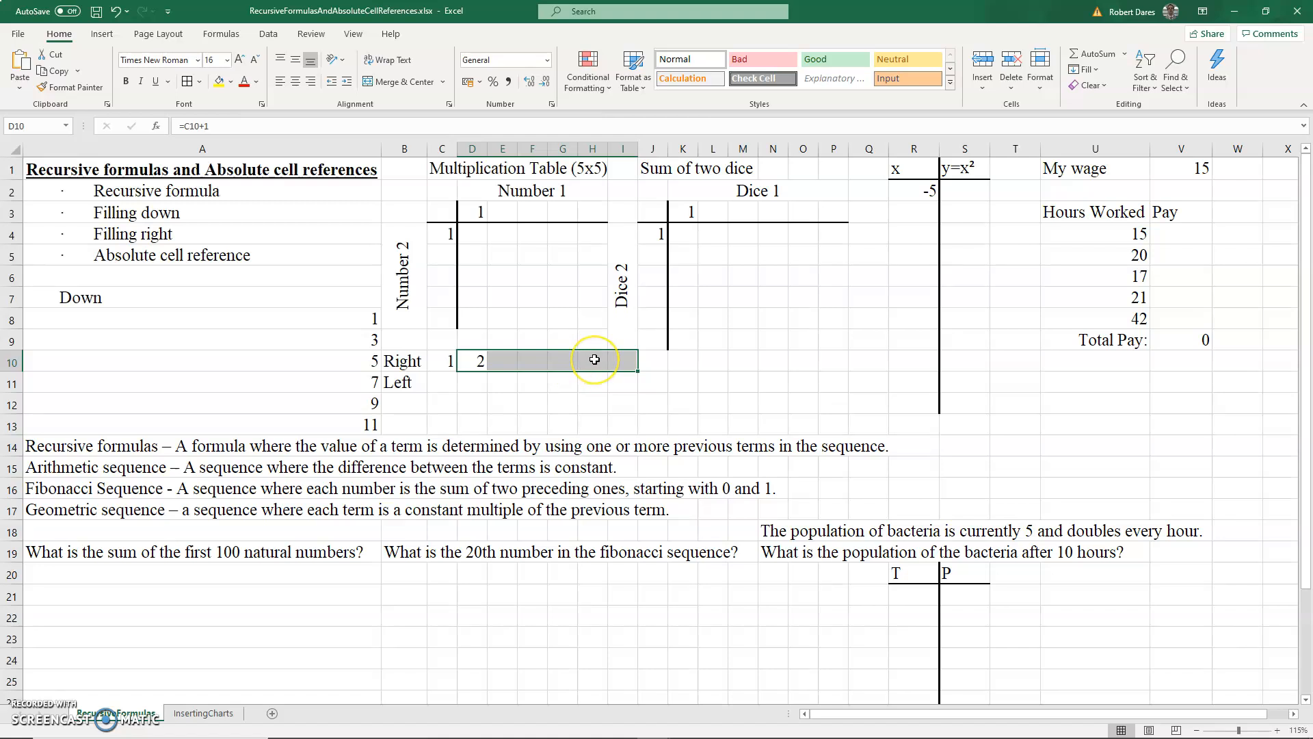
pyautogui.hotkey('ctrl', 'r')
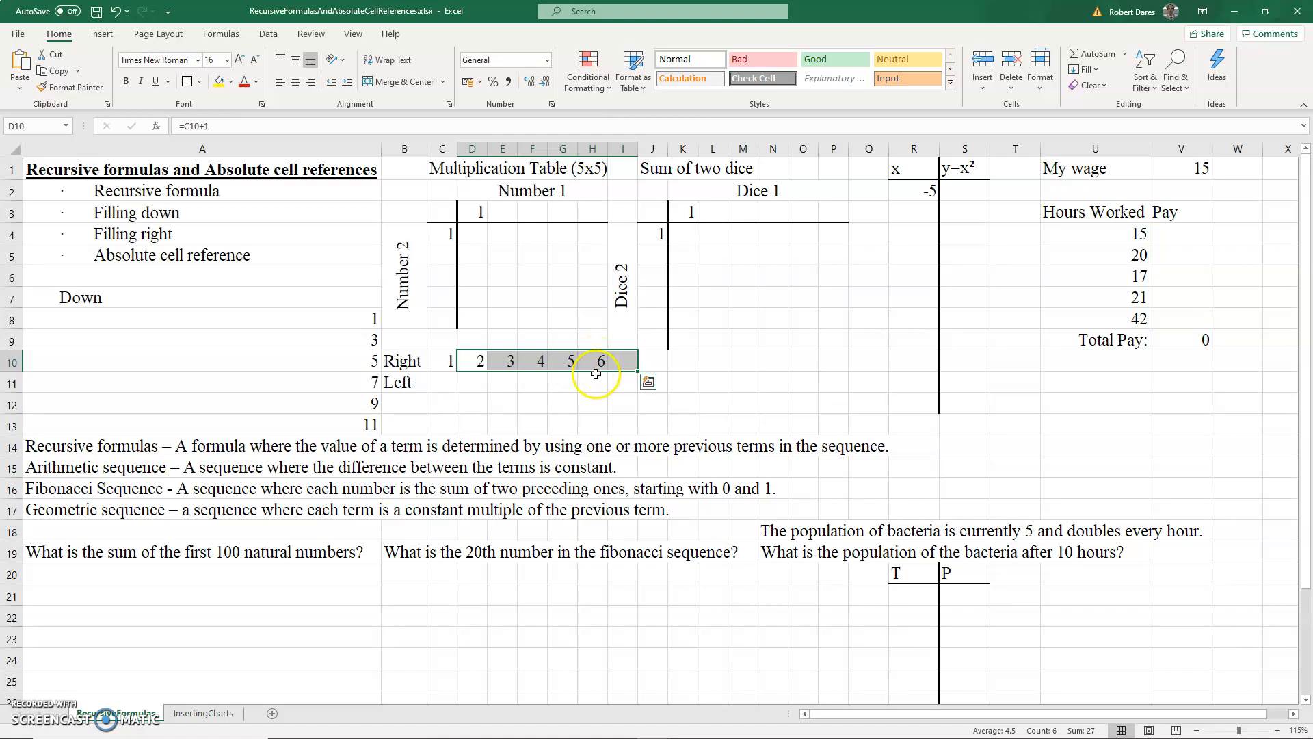
pyautogui.hotkey('ctrl', 'z')
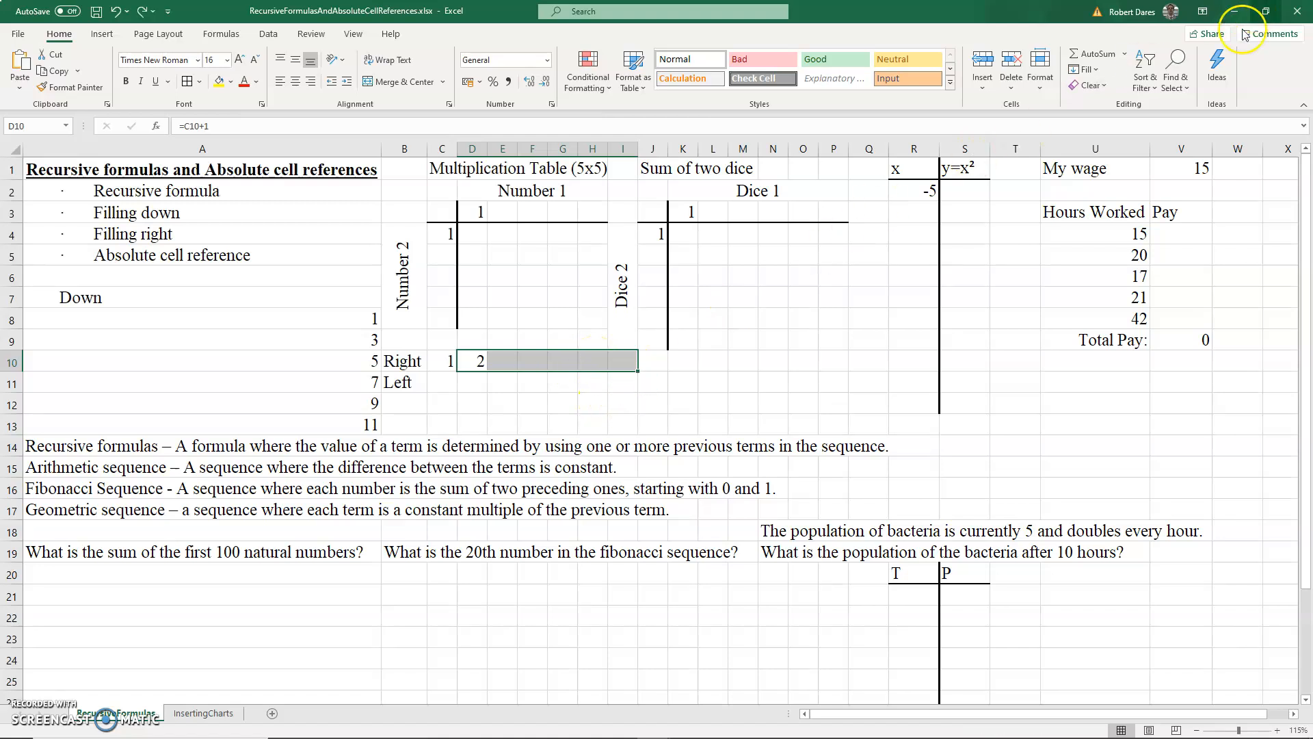
pyautogui.click(1099, 70)
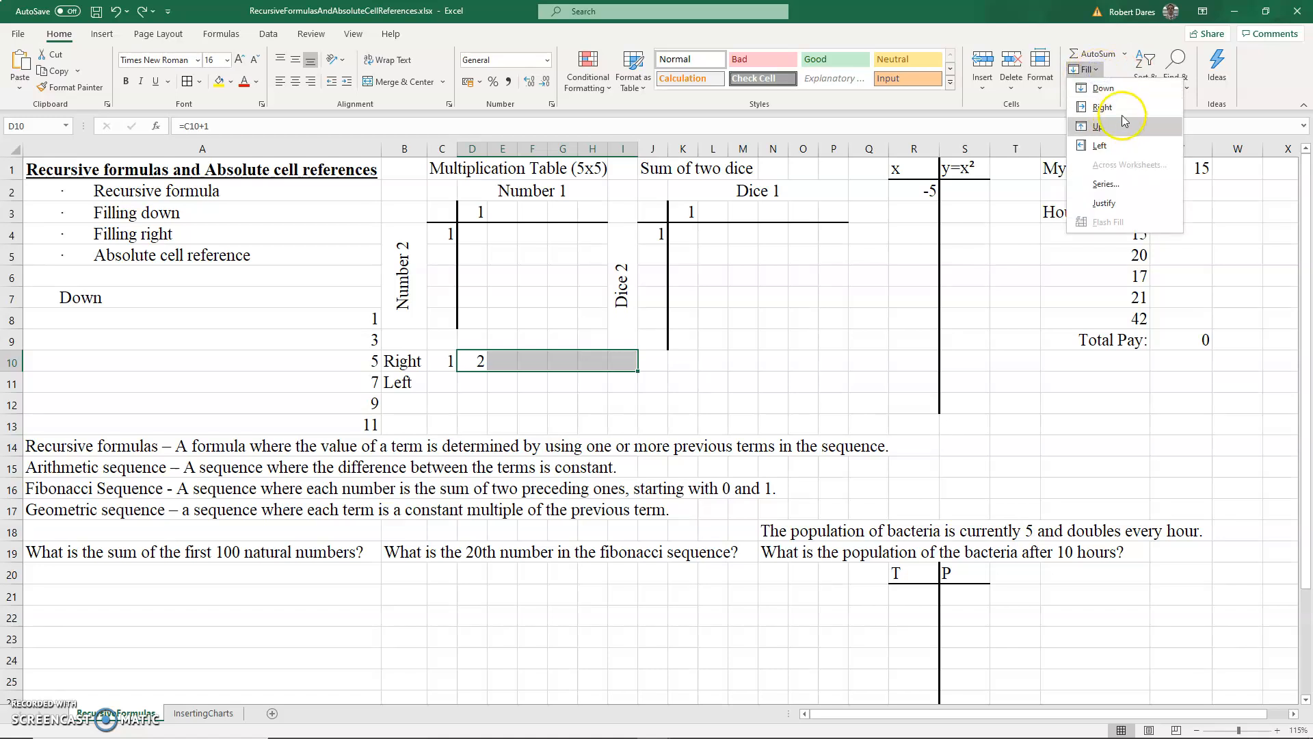
pyautogui.click(1102, 107)
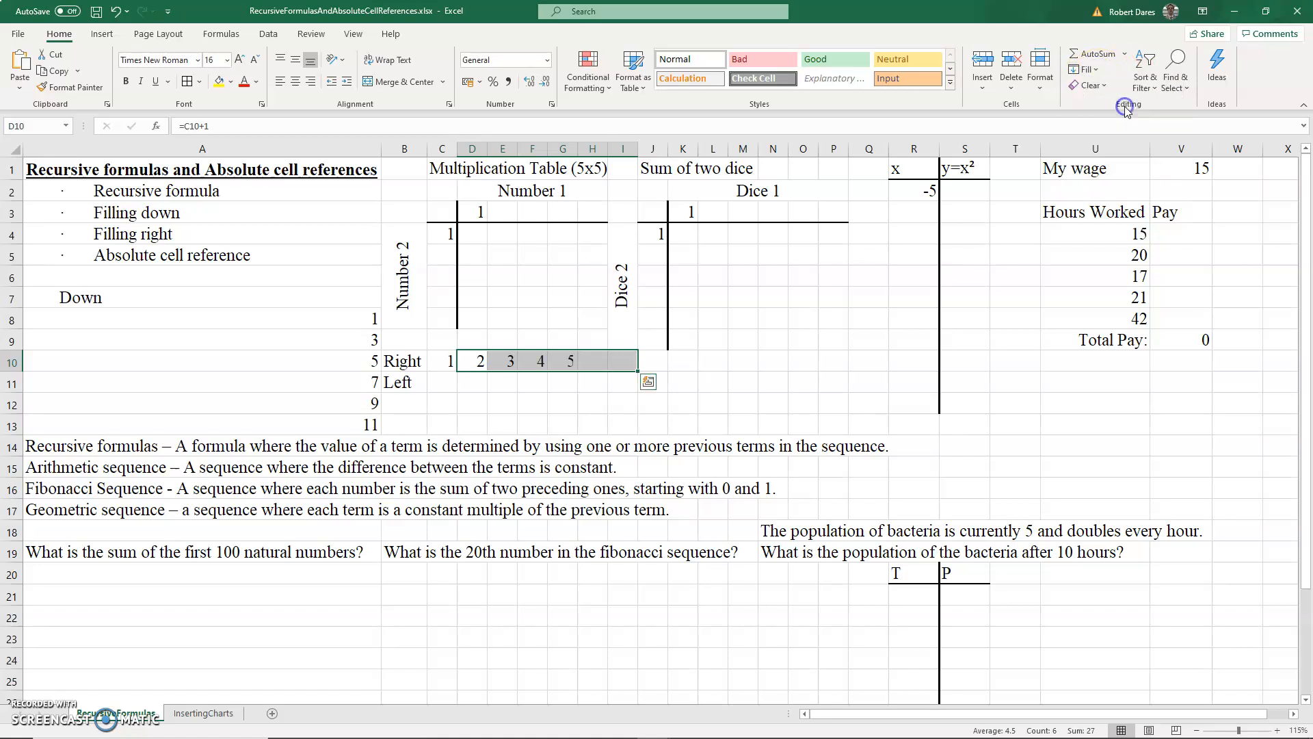
# - Enter 10 in I11 and the formula =I11-2 in H11
pyautogui.click(622, 380)
pyautogui.write('1')
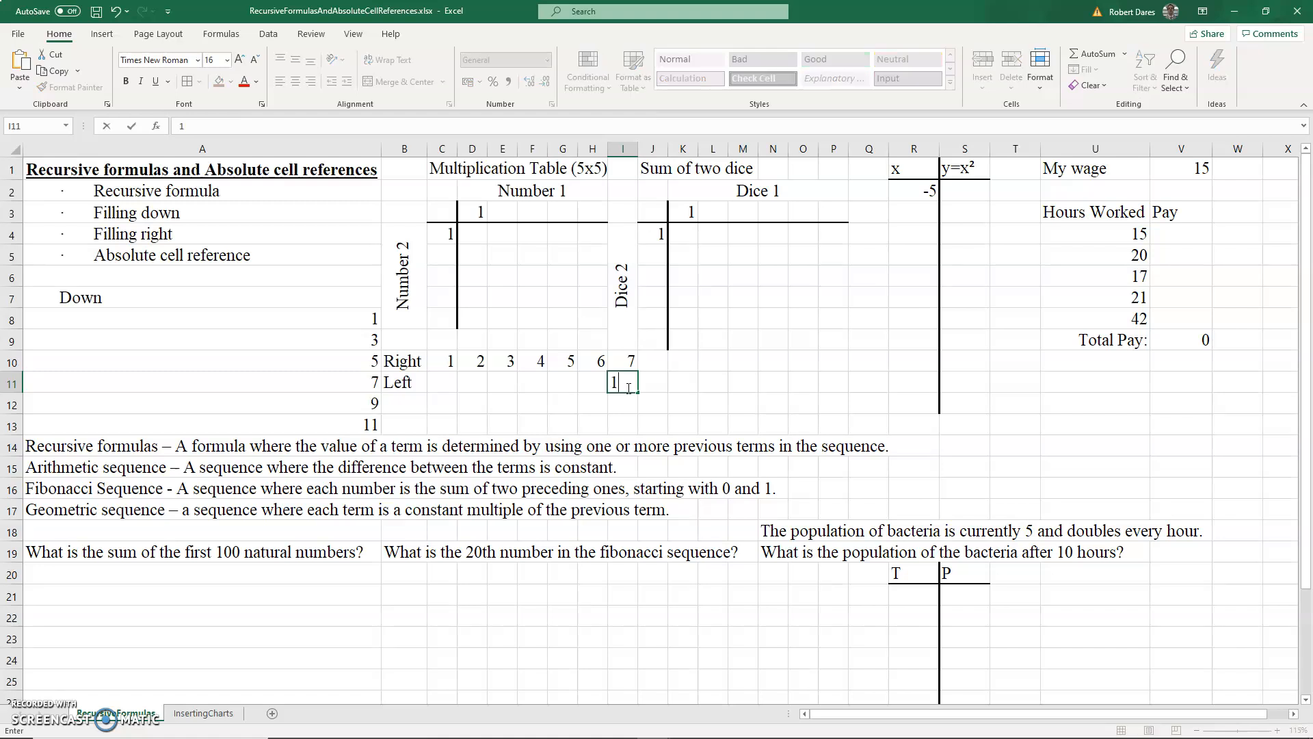
pyautogui.write('0')
pyautogui.click(593, 385)
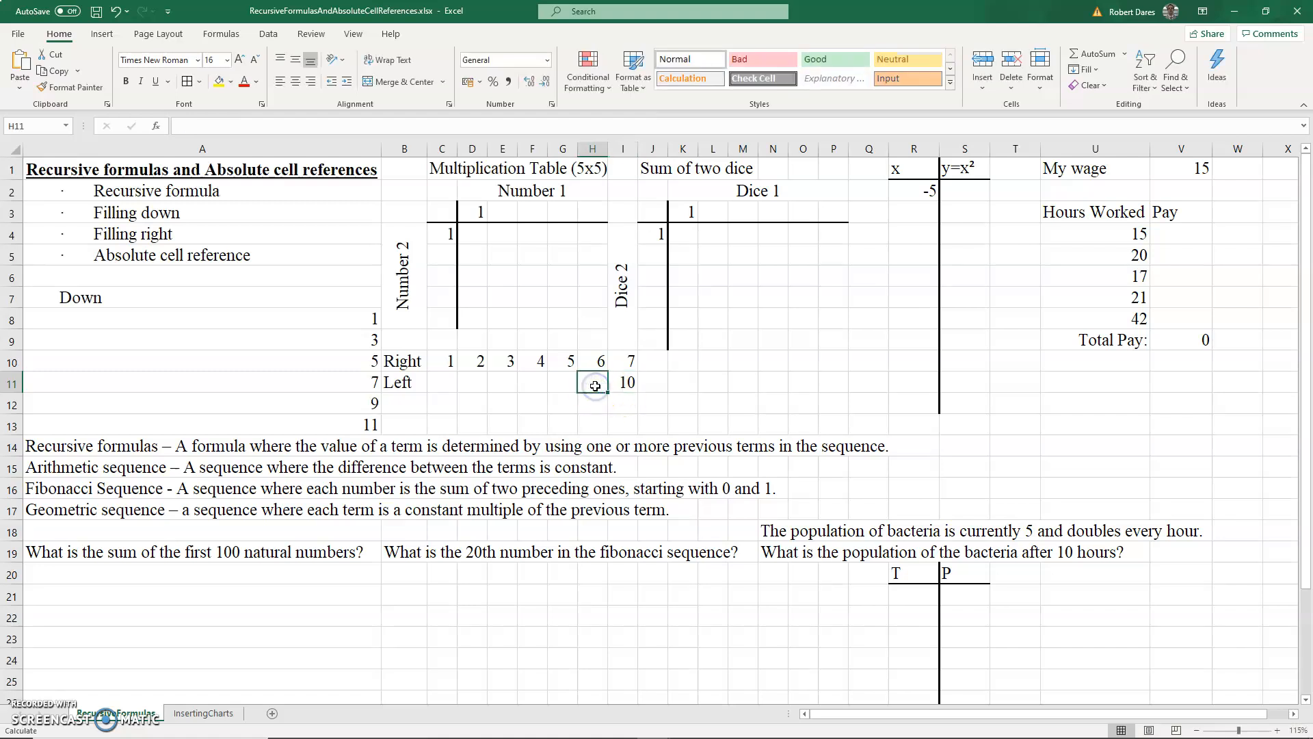
pyautogui.write('=')
pyautogui.click(624, 381)
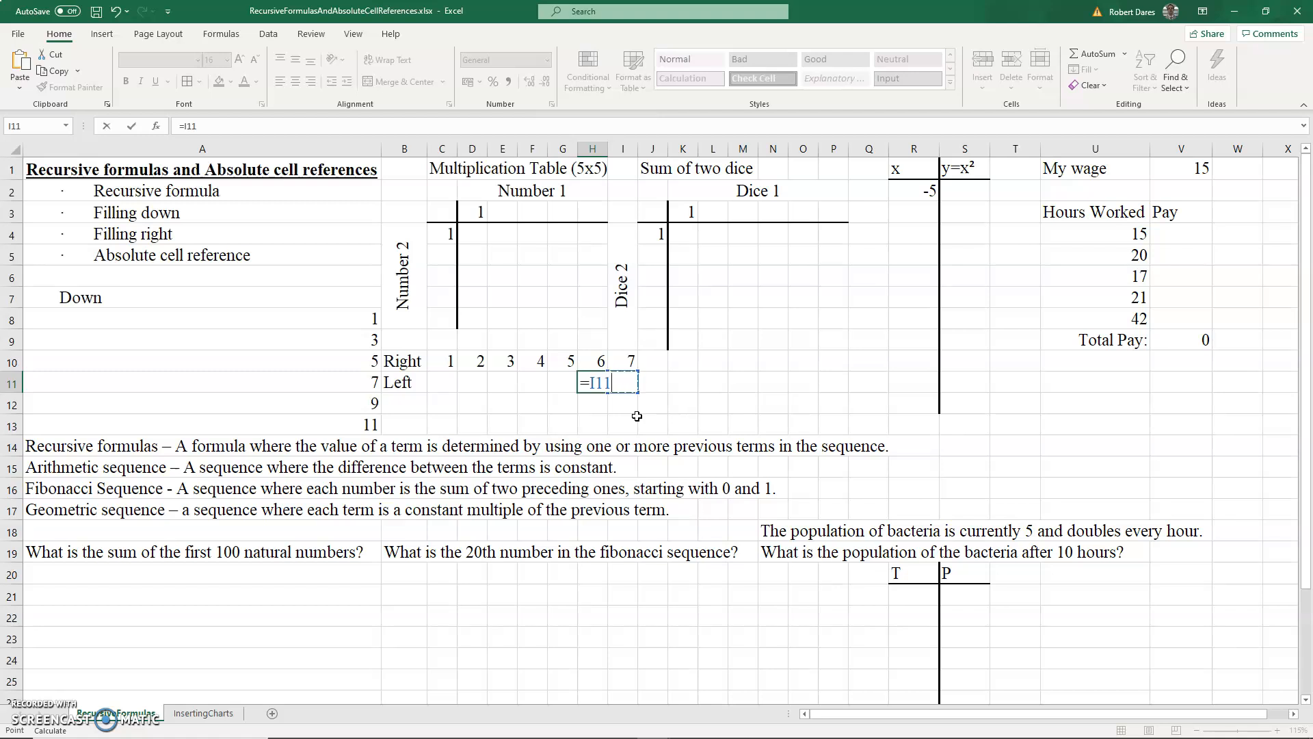
pyautogui.write('-2')
pyautogui.press('Return')
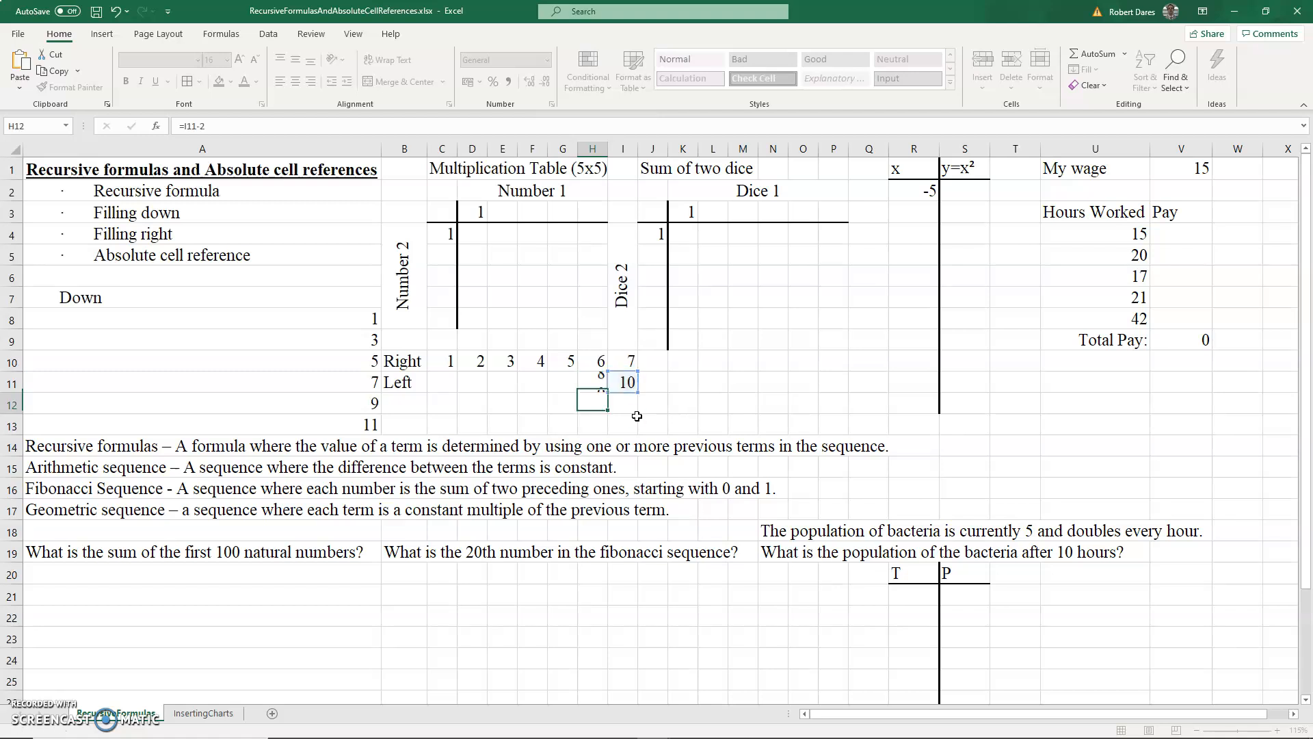
# - Fill the H11 formula left across C11:H11, then undo the fill
pyautogui.moveTo(597, 383); pyautogui.dragTo(441, 381)
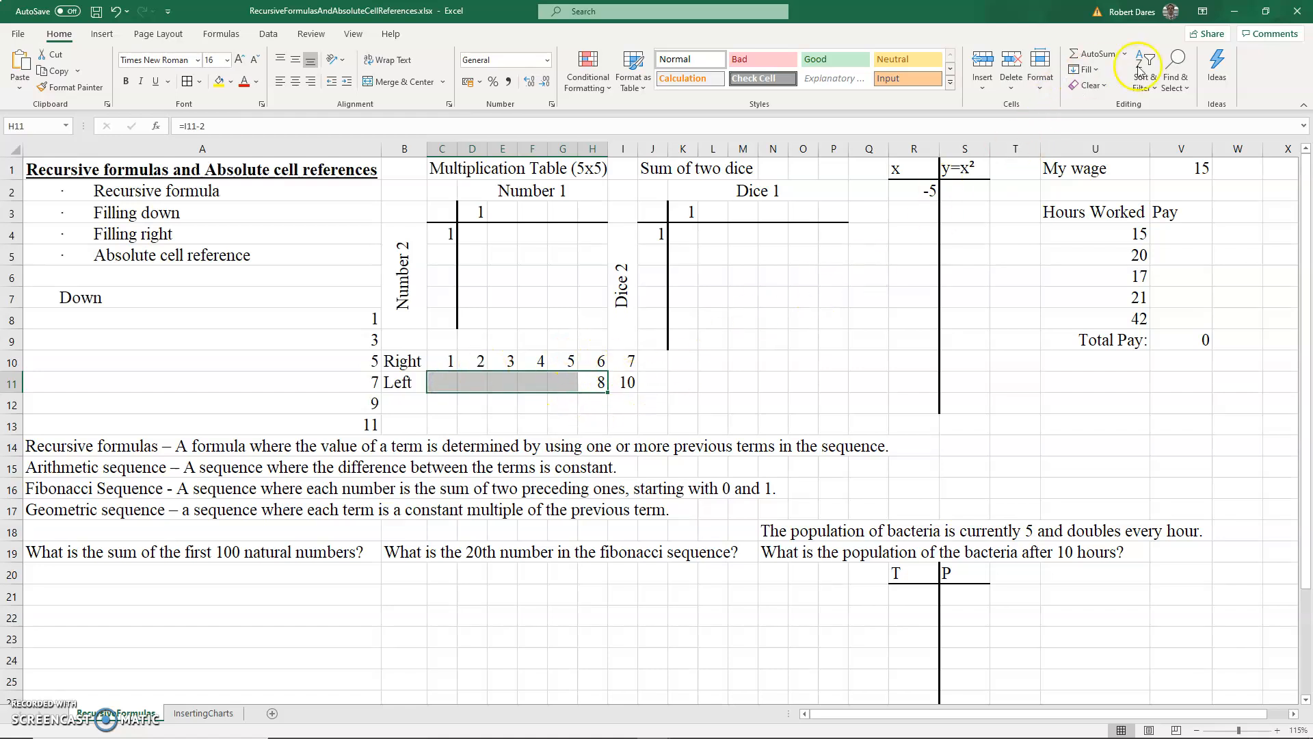
pyautogui.click(1084, 69)
pyautogui.click(1099, 145)
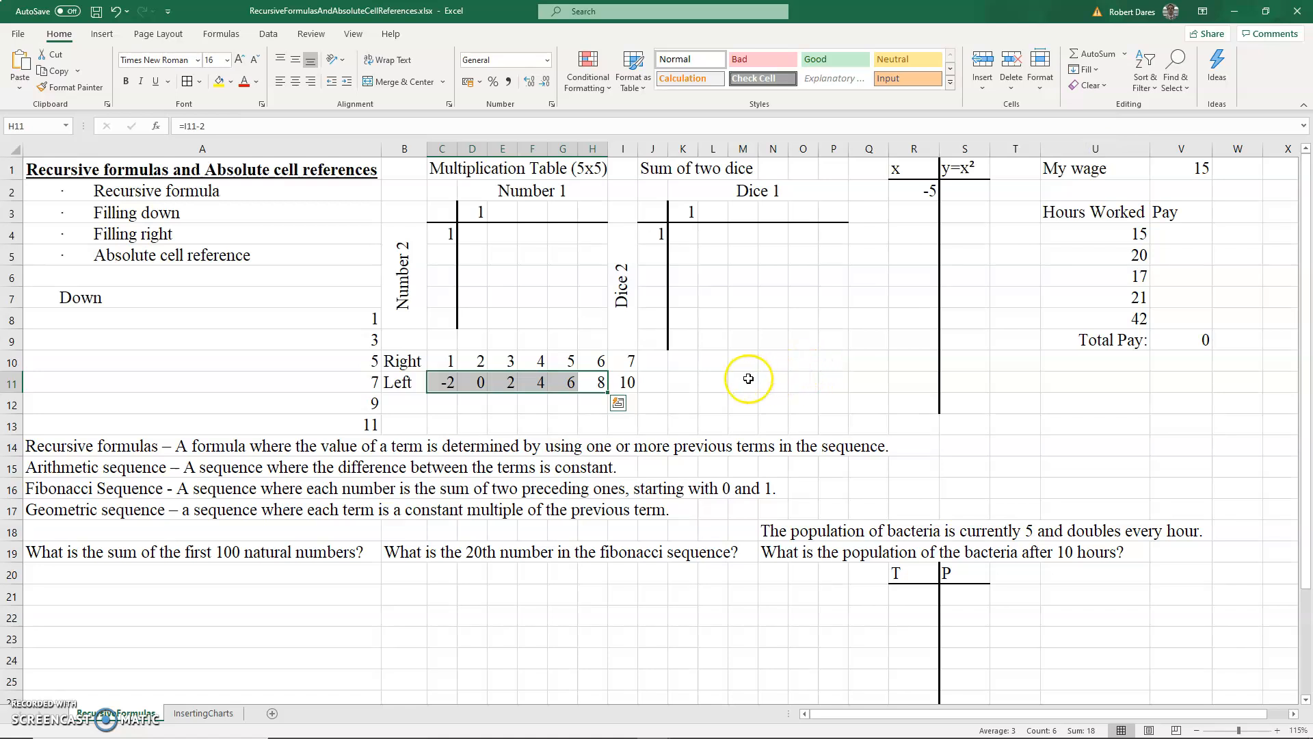
pyautogui.hotkey('ctrl', 'z')
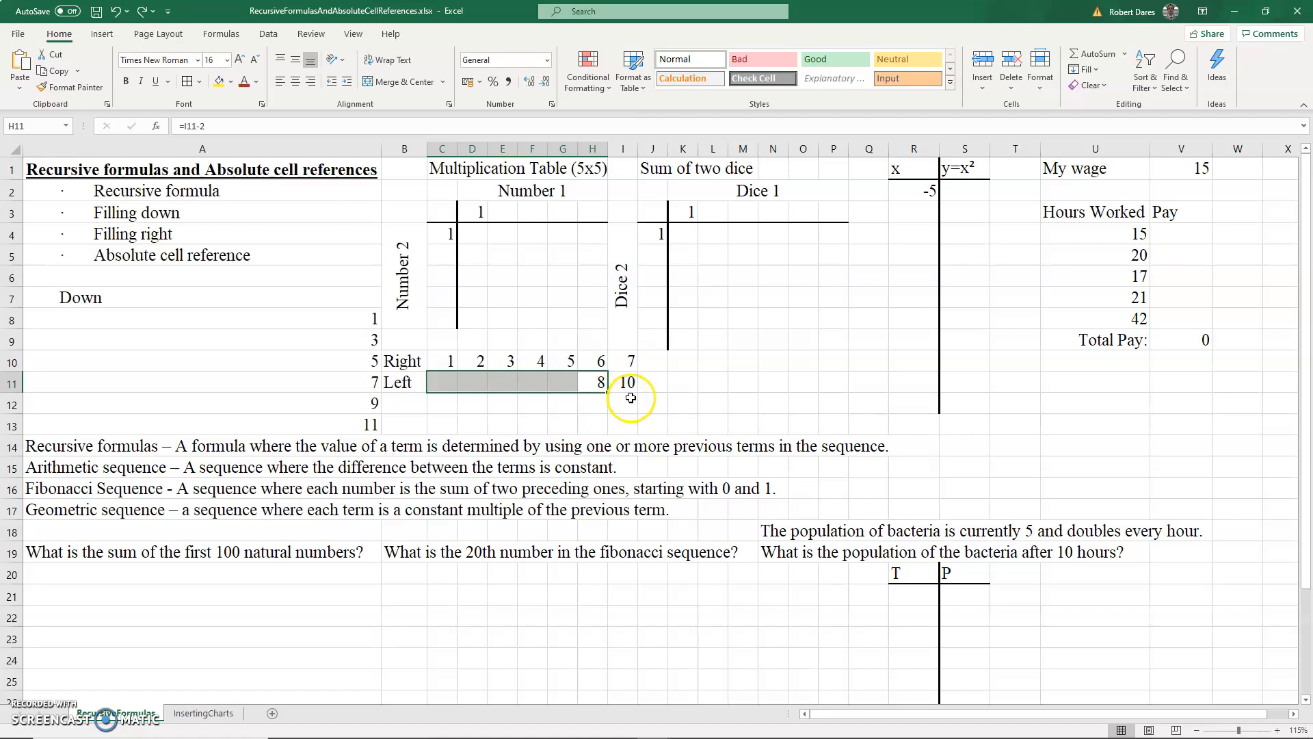
# - Fill the H11 formula left across C11 to H11
pyautogui.hotkey('ctrl', 't')
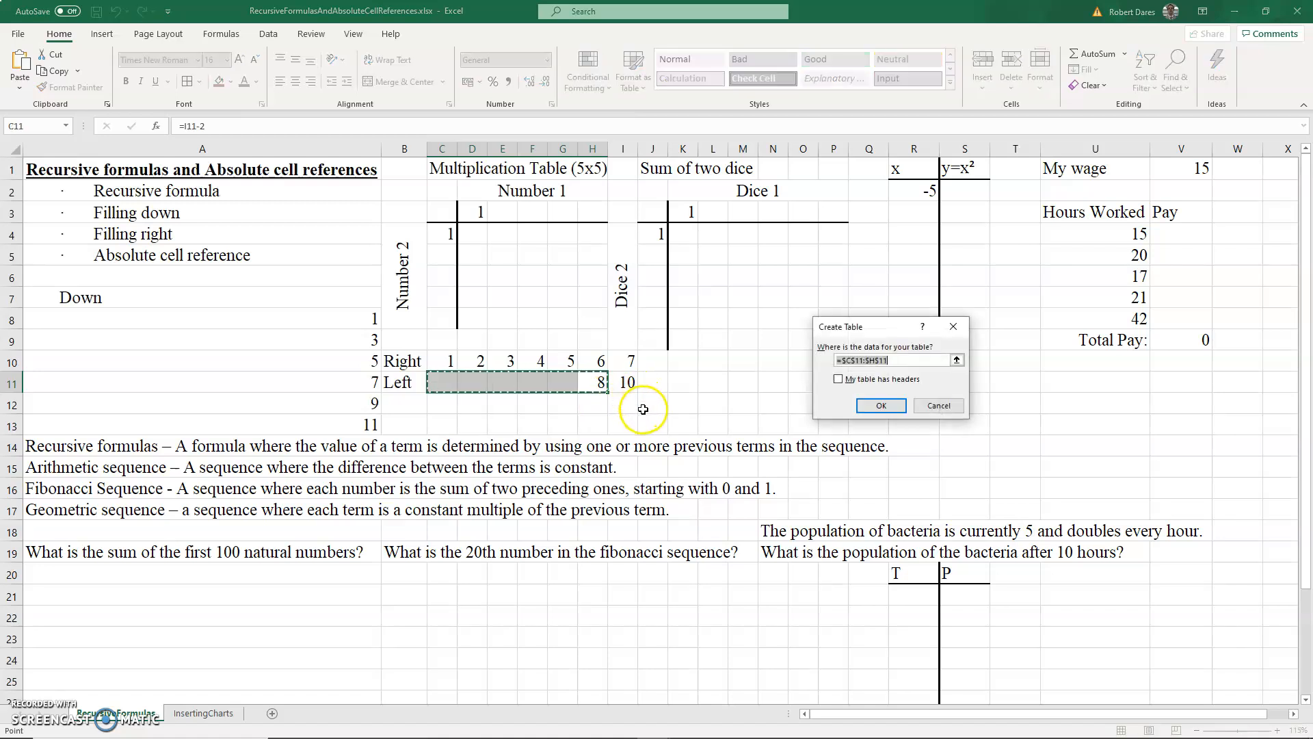
pyautogui.click(955, 407)
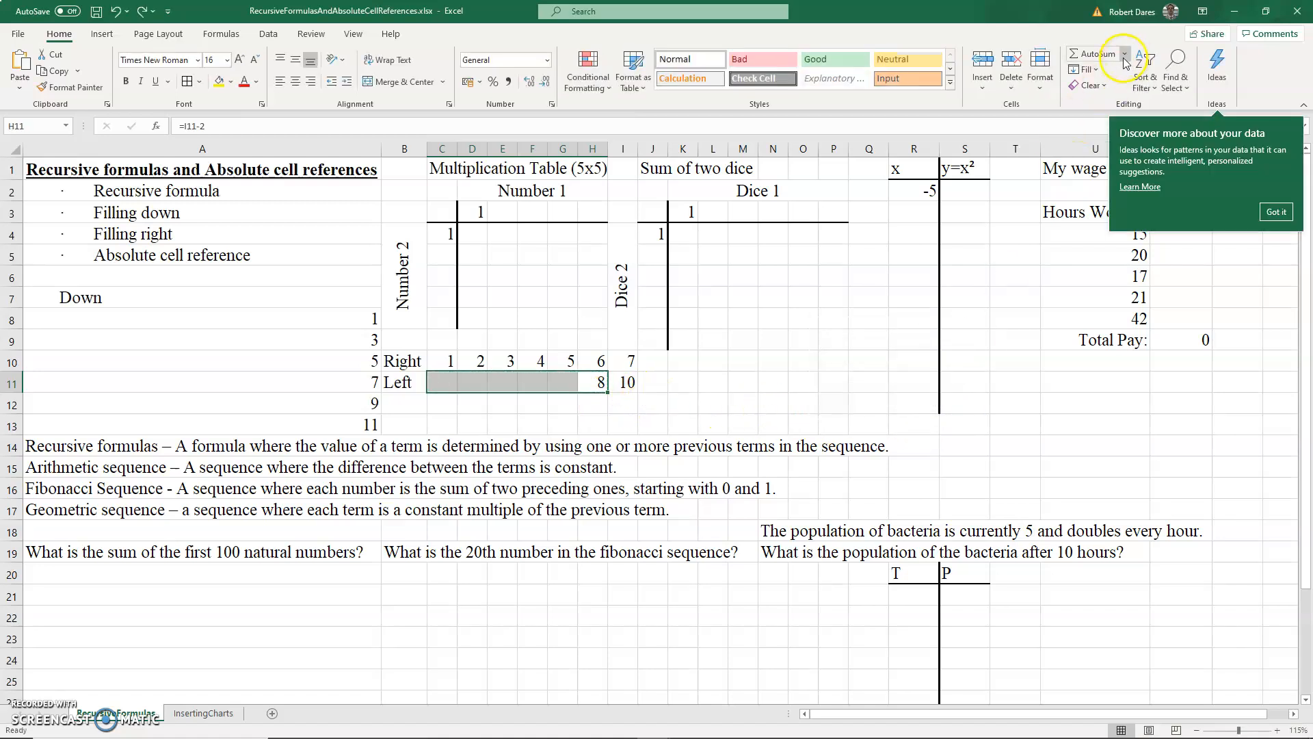
pyautogui.click(1085, 69)
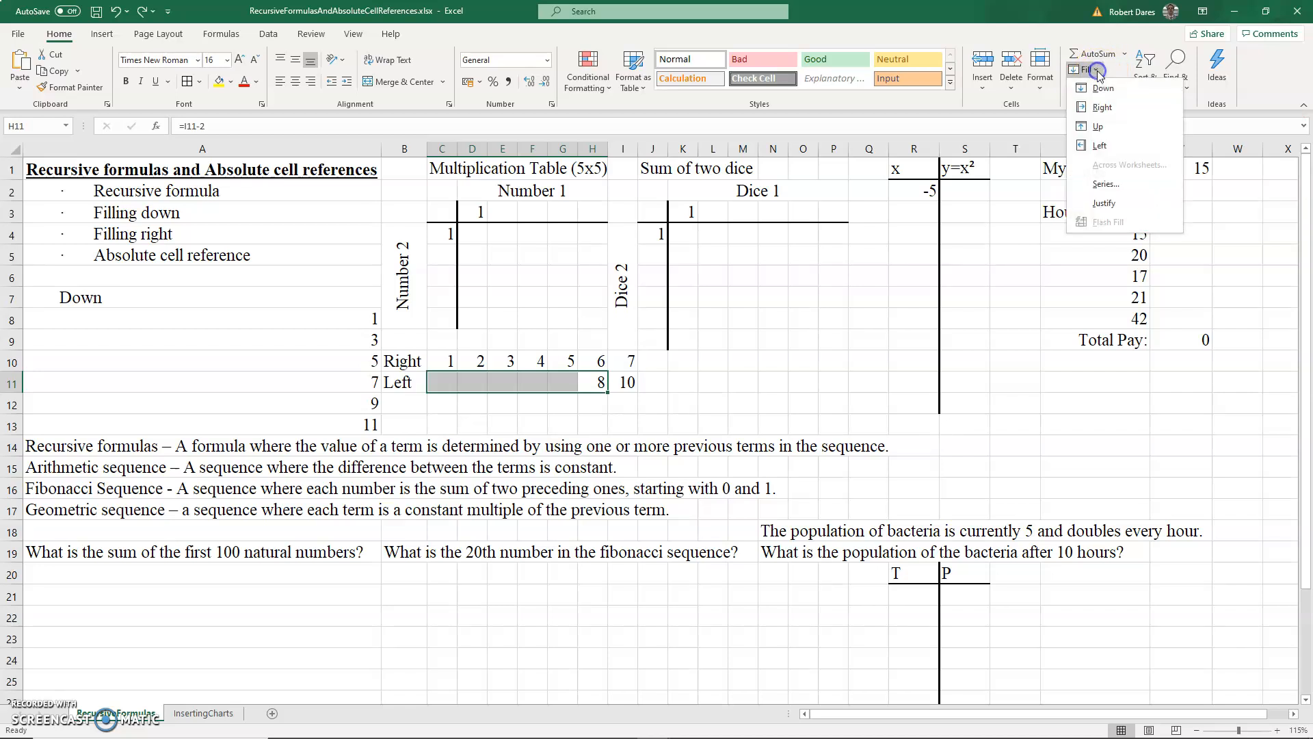
pyautogui.click(1101, 146)
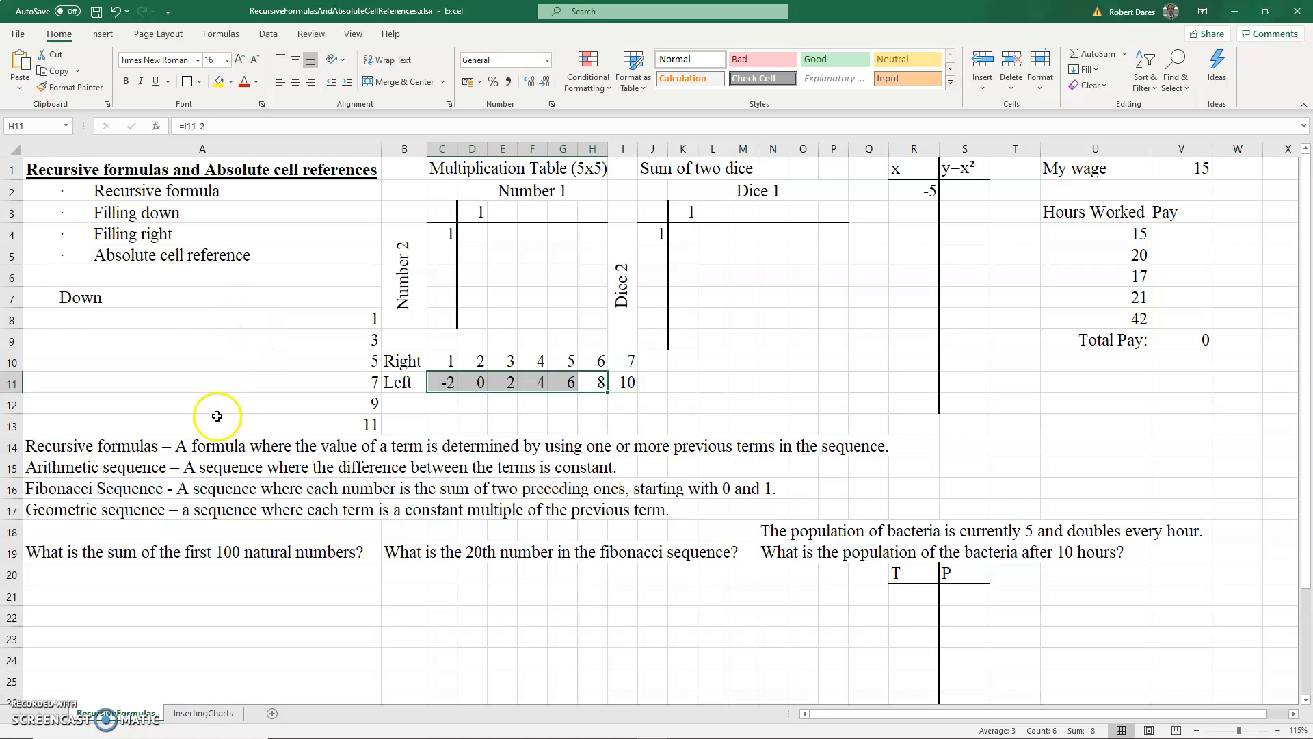
# - Enter 1 in A20 as the first term of the natural numbers sequence
pyautogui.click(123, 468)
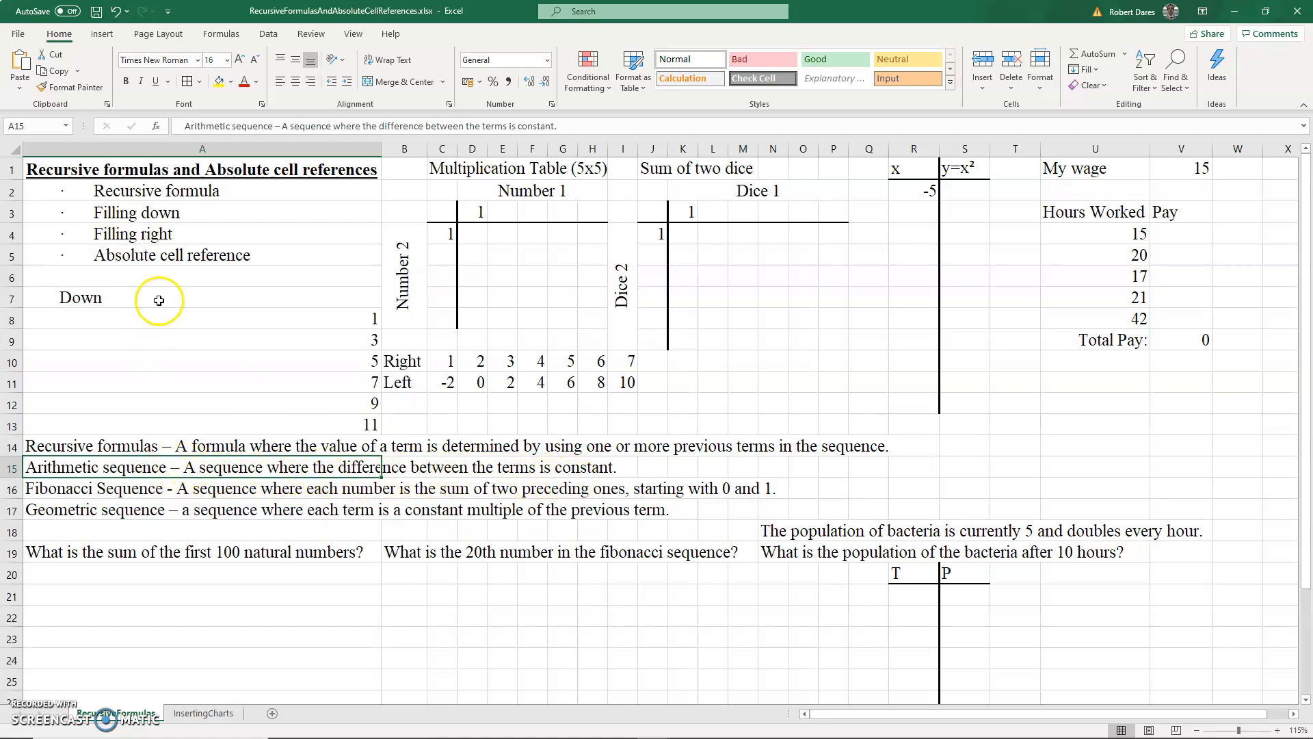
pyautogui.click(243, 327)
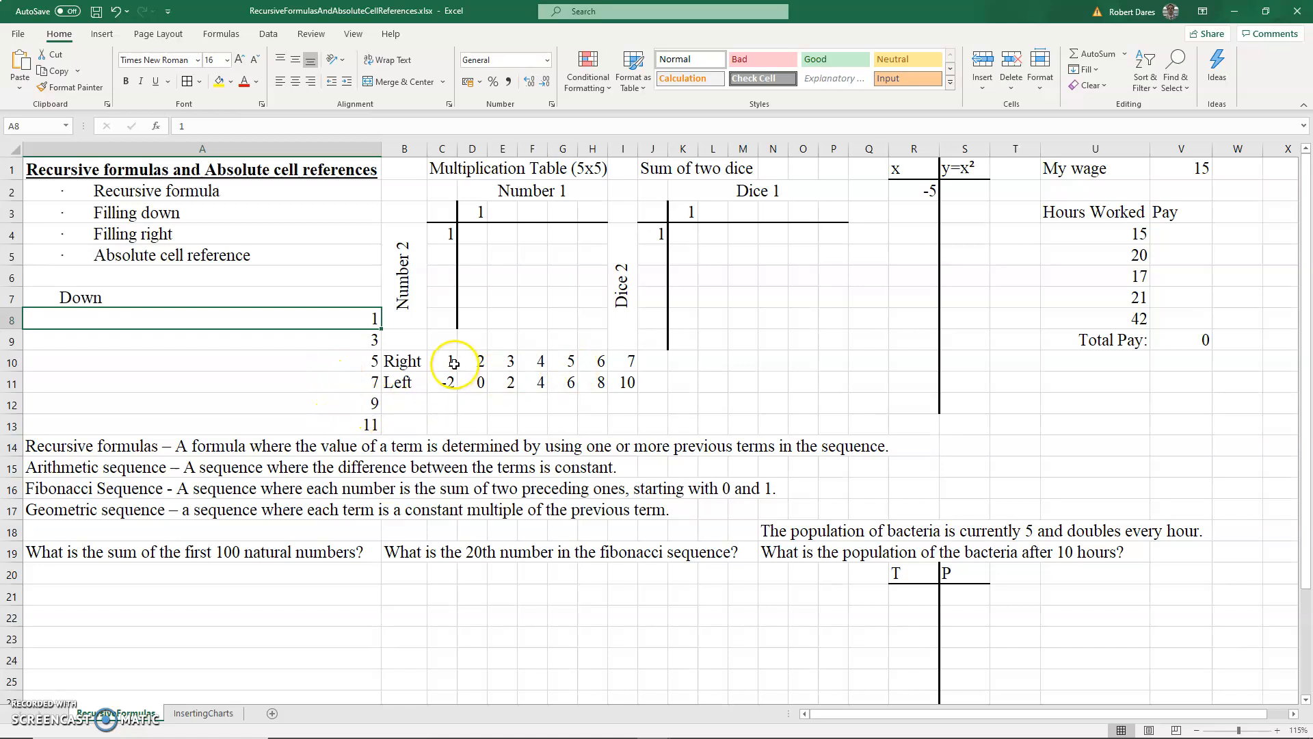
pyautogui.moveTo(455, 363); pyautogui.dragTo(628, 363)
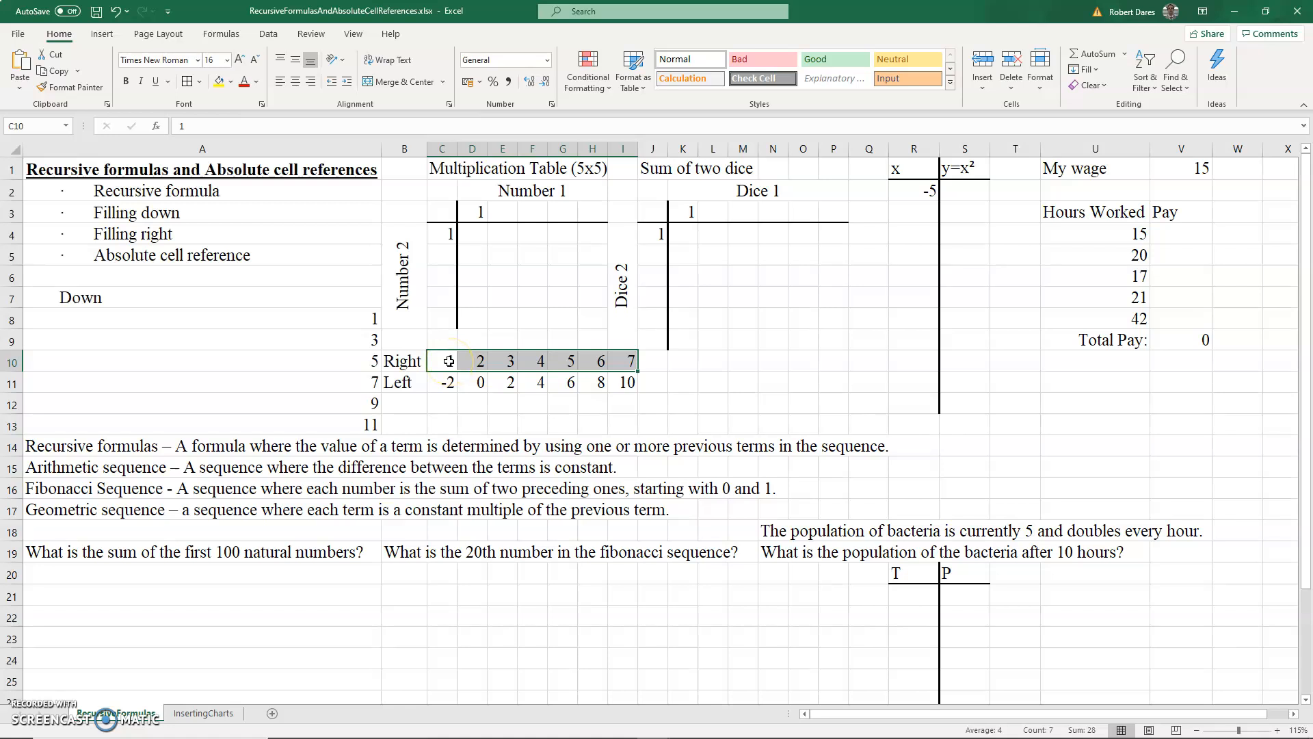
pyautogui.click(216, 577)
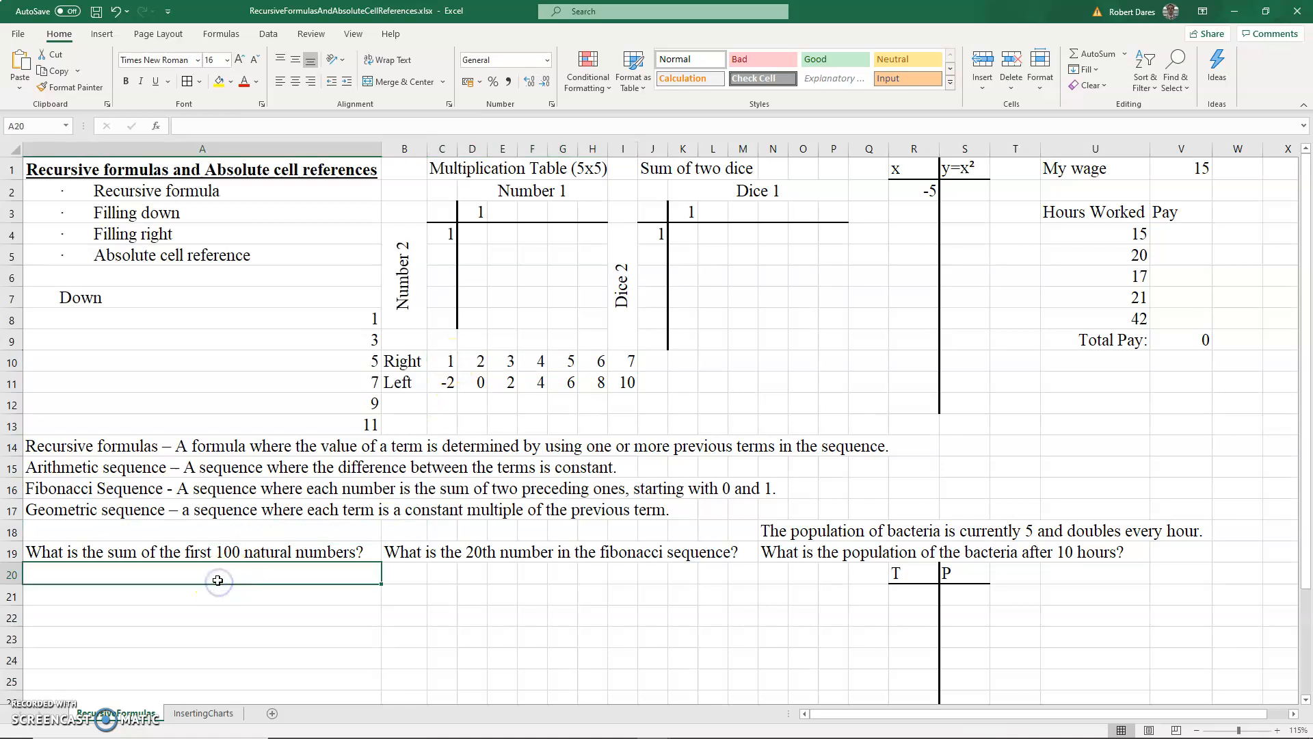
pyautogui.scroll(-1, 256, 574)
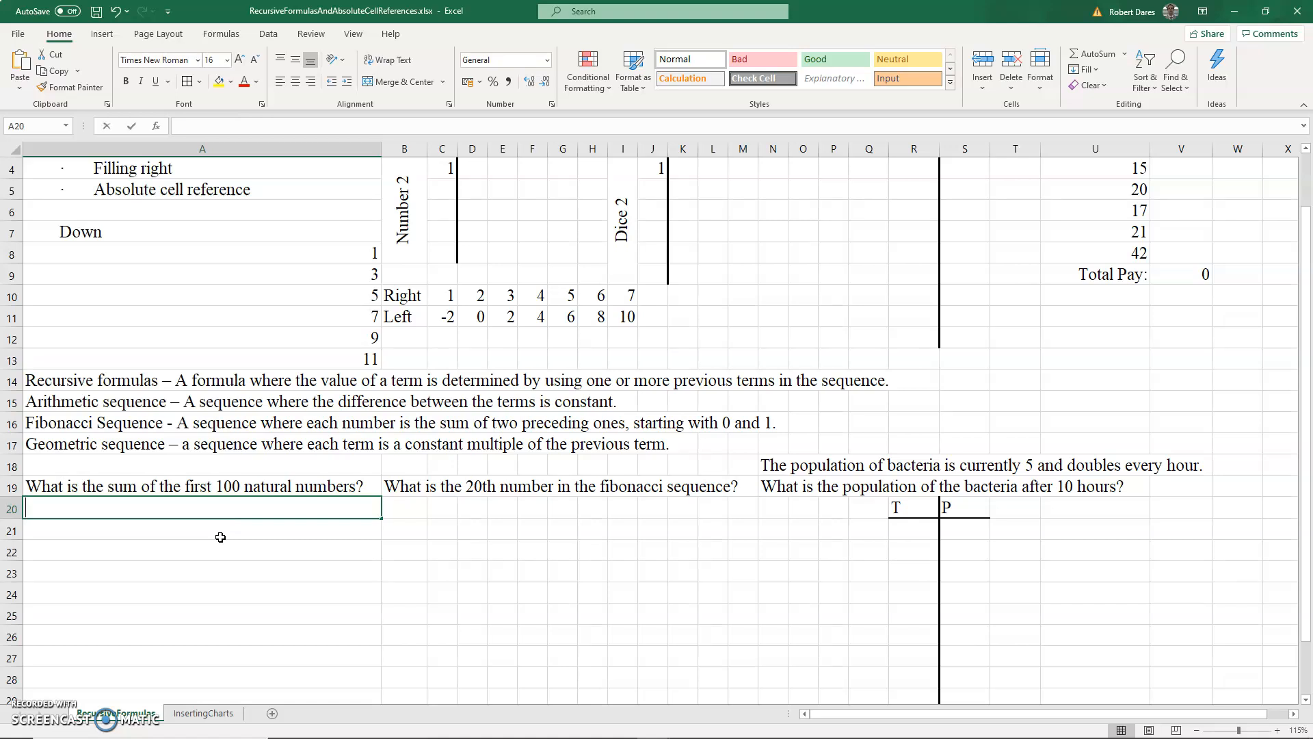
pyautogui.write('1')
pyautogui.click(192, 531)
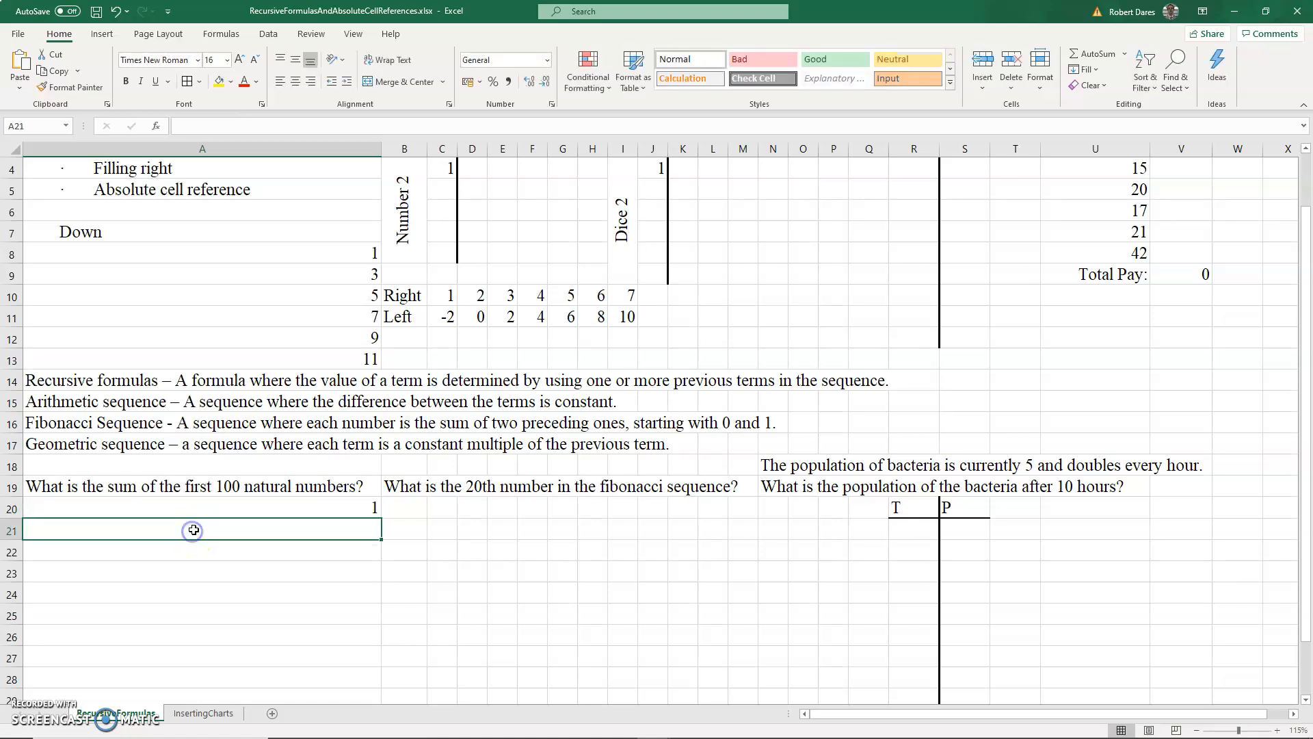
pyautogui.moveTo(294, 258); pyautogui.dragTo(292, 351)
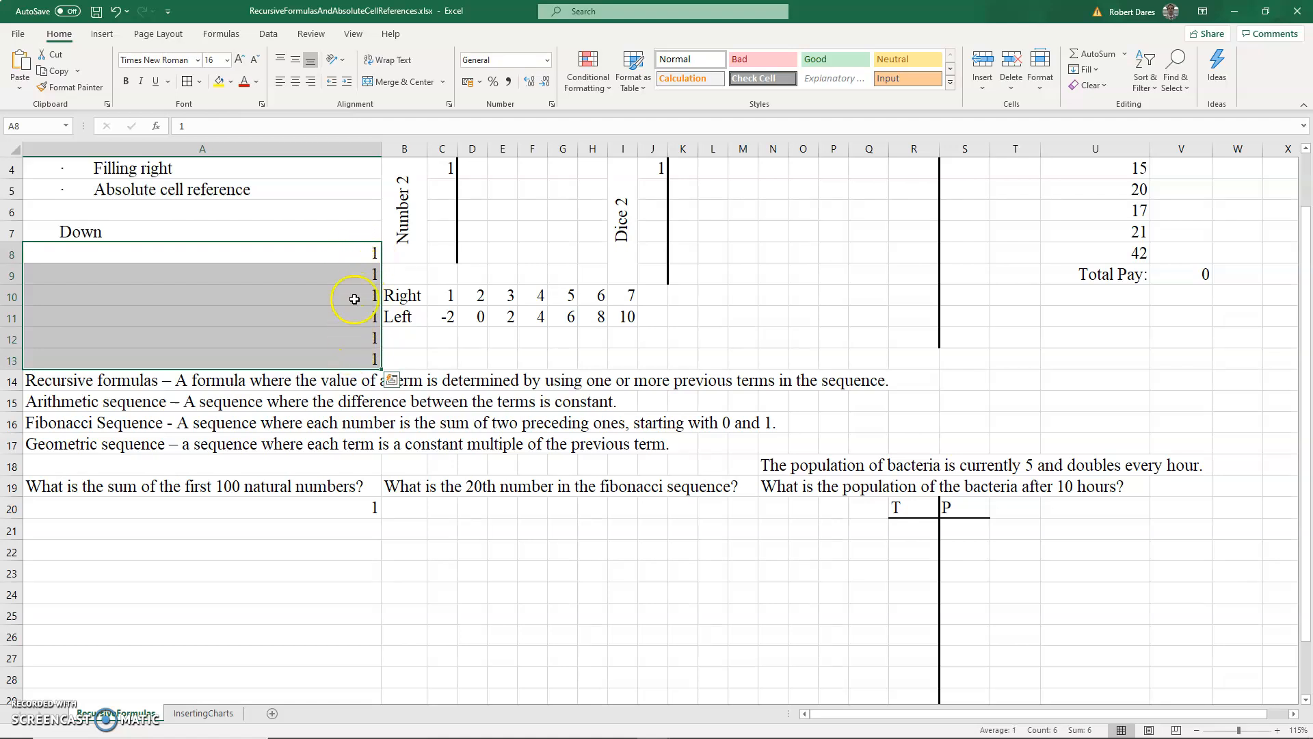
pyautogui.click(358, 254)
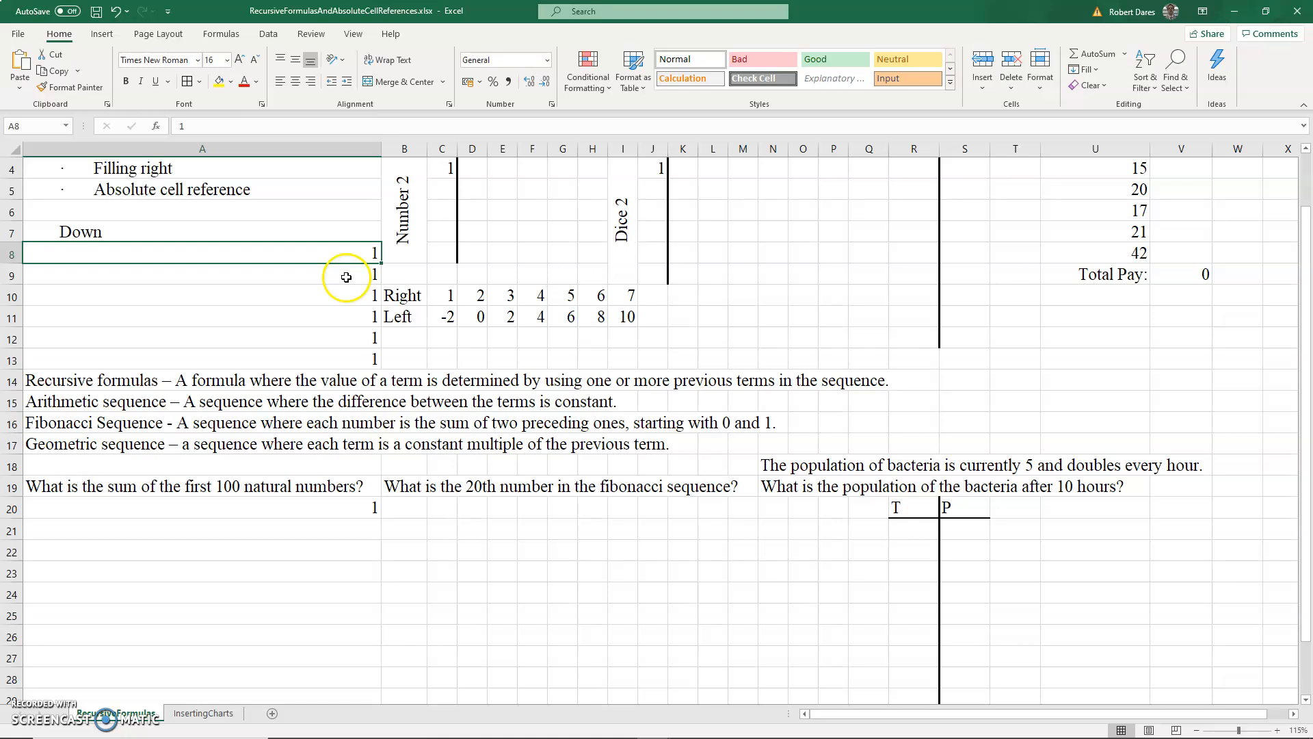
pyautogui.hotkey('ctrl', 'z')
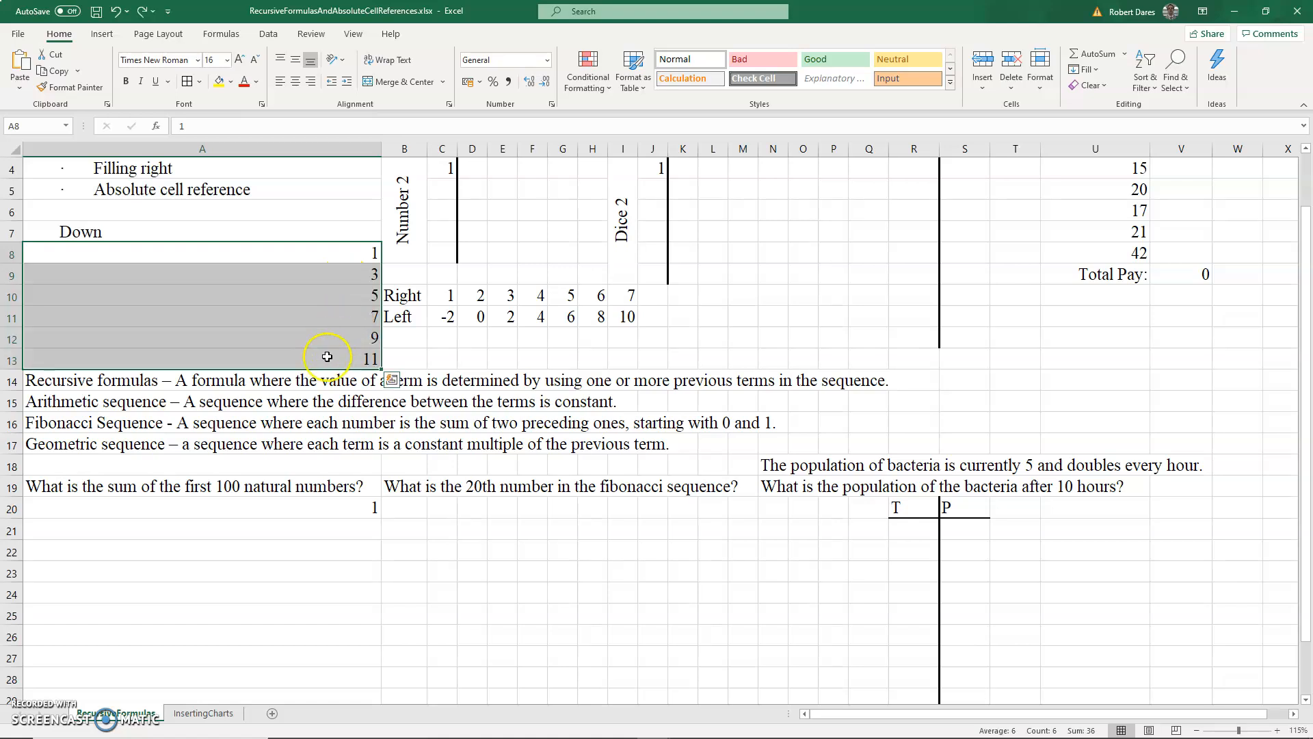
# - Enter the recursive formula =A20+1 in A21
pyautogui.click(316, 531)
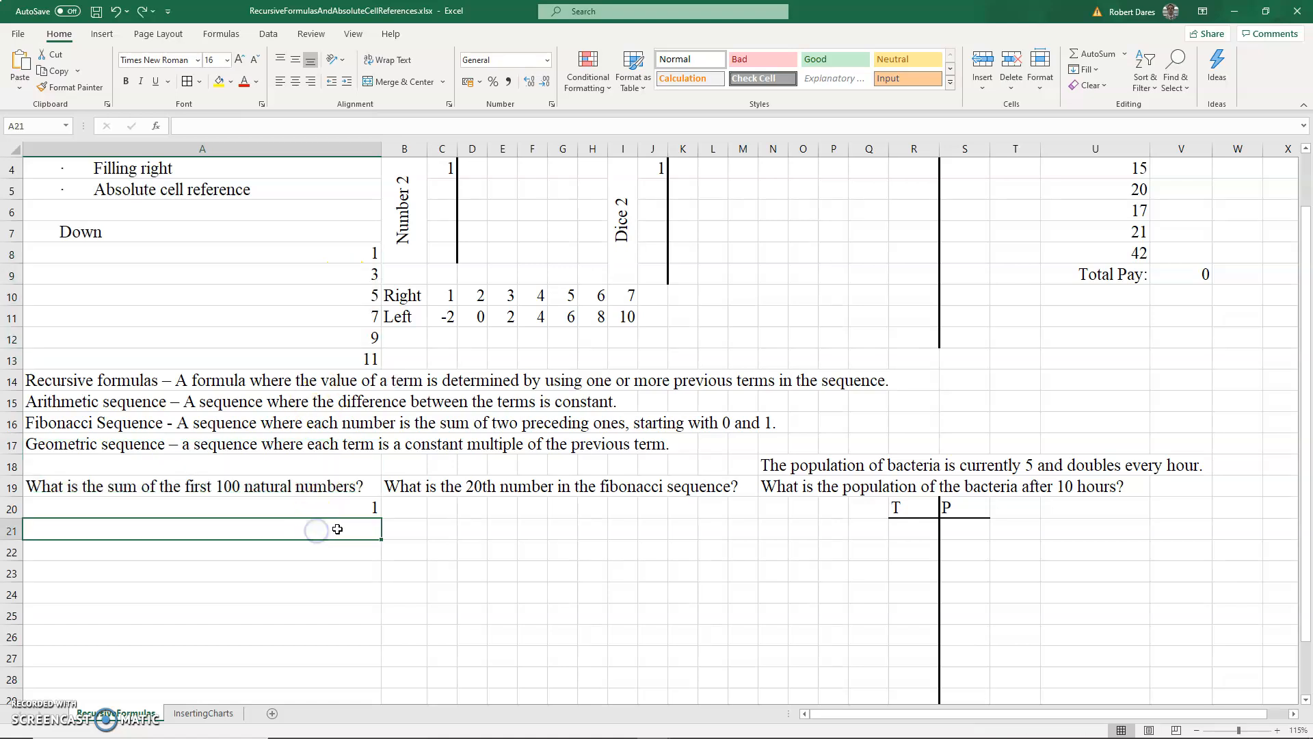
pyautogui.write('=')
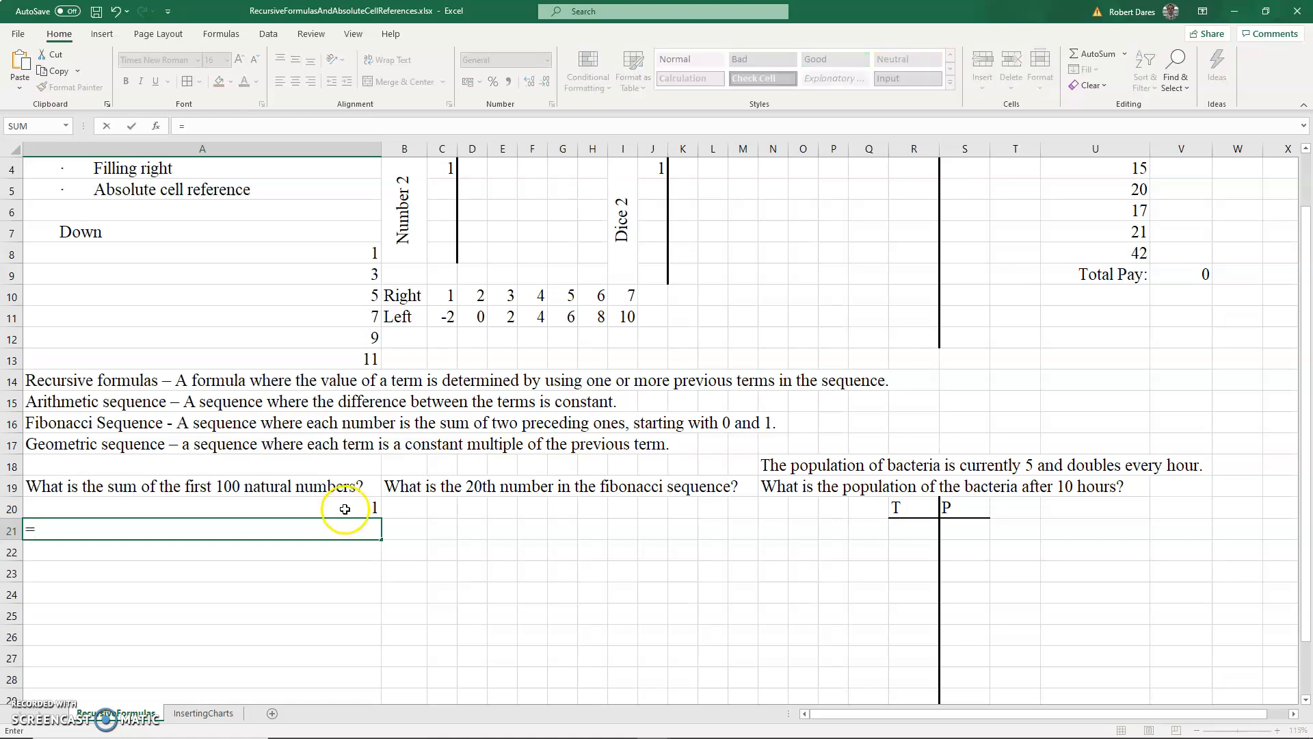
pyautogui.click(345, 509)
pyautogui.write('+1')
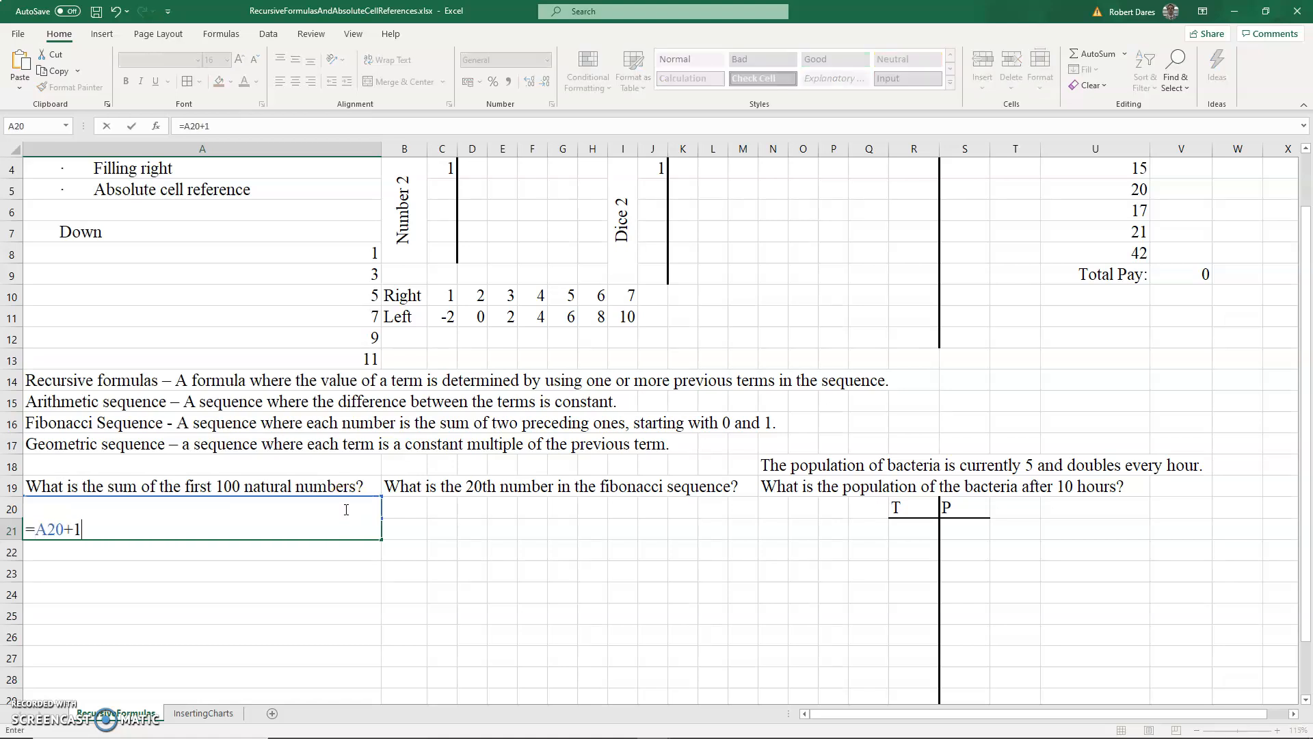
pyautogui.press('Return')
pyautogui.click(360, 532)
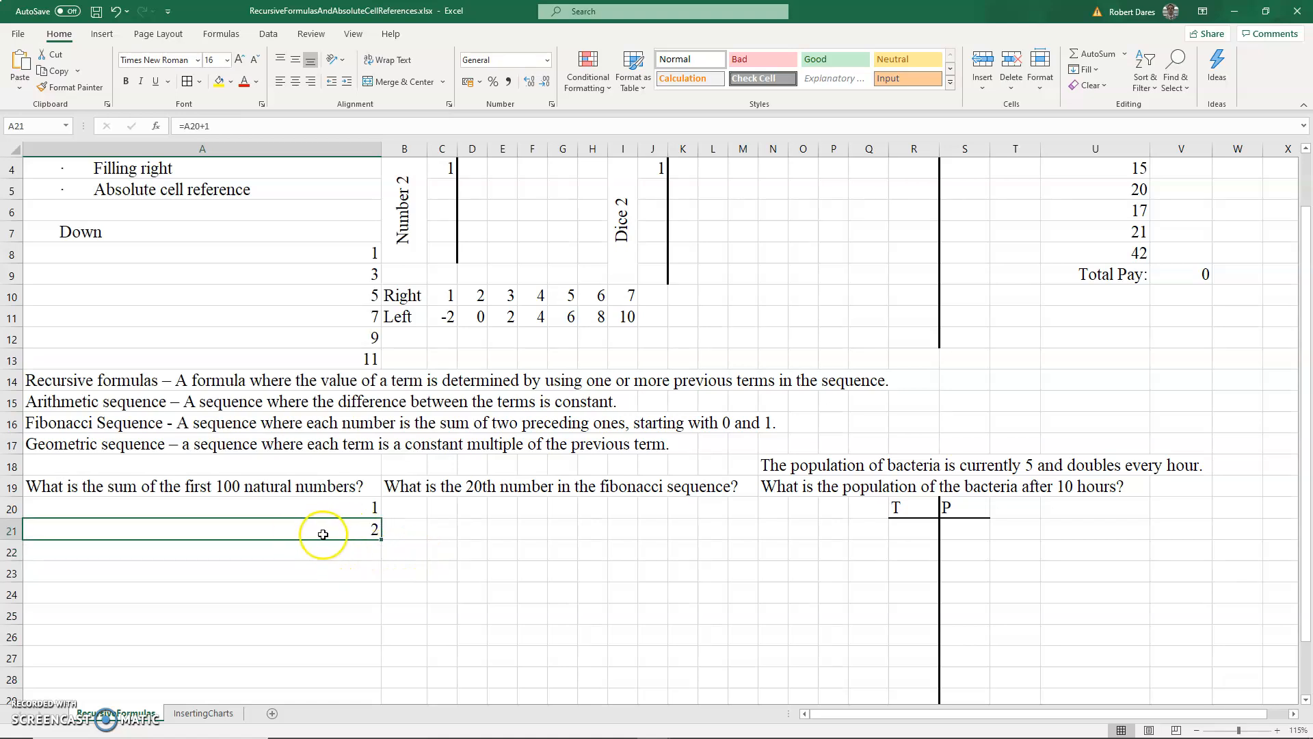
# - Fill the A21 formula down through A119 to produce the numbers up to 100
pyautogui.scroll(-20, 322, 534)
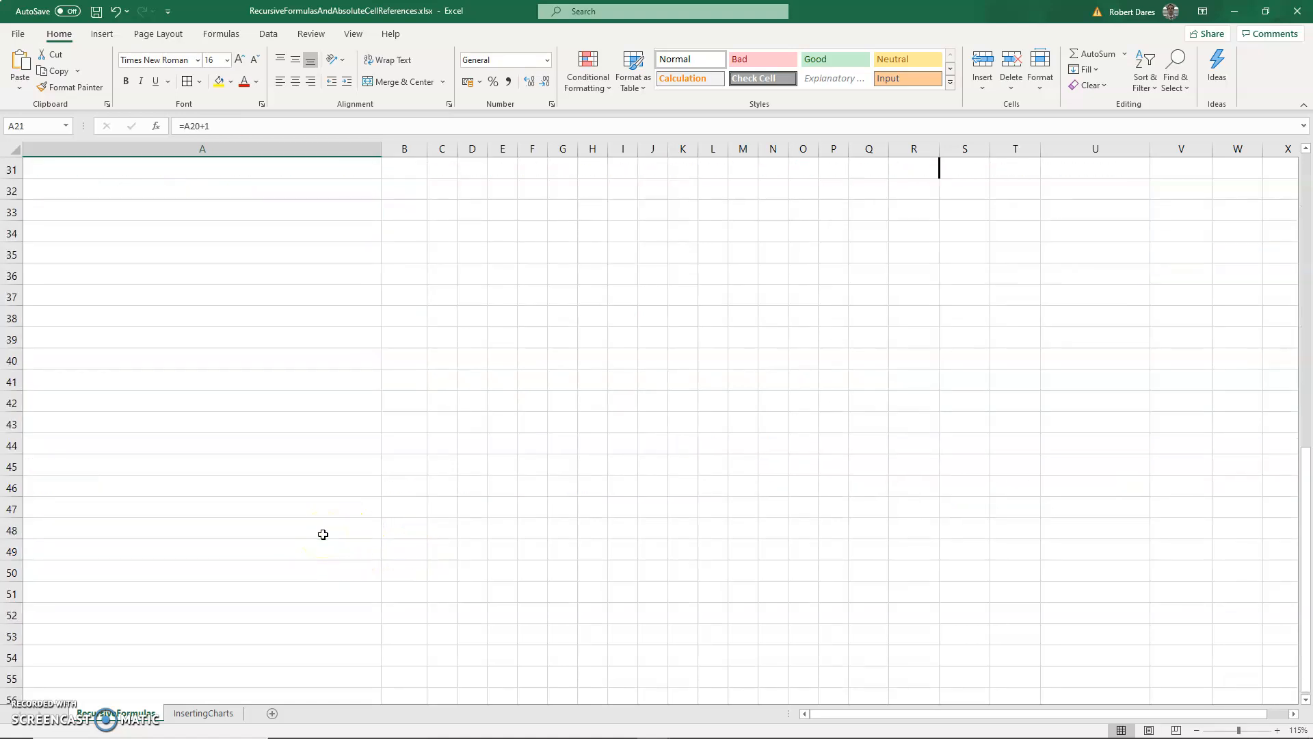
pyautogui.scroll(-11, 323, 534)
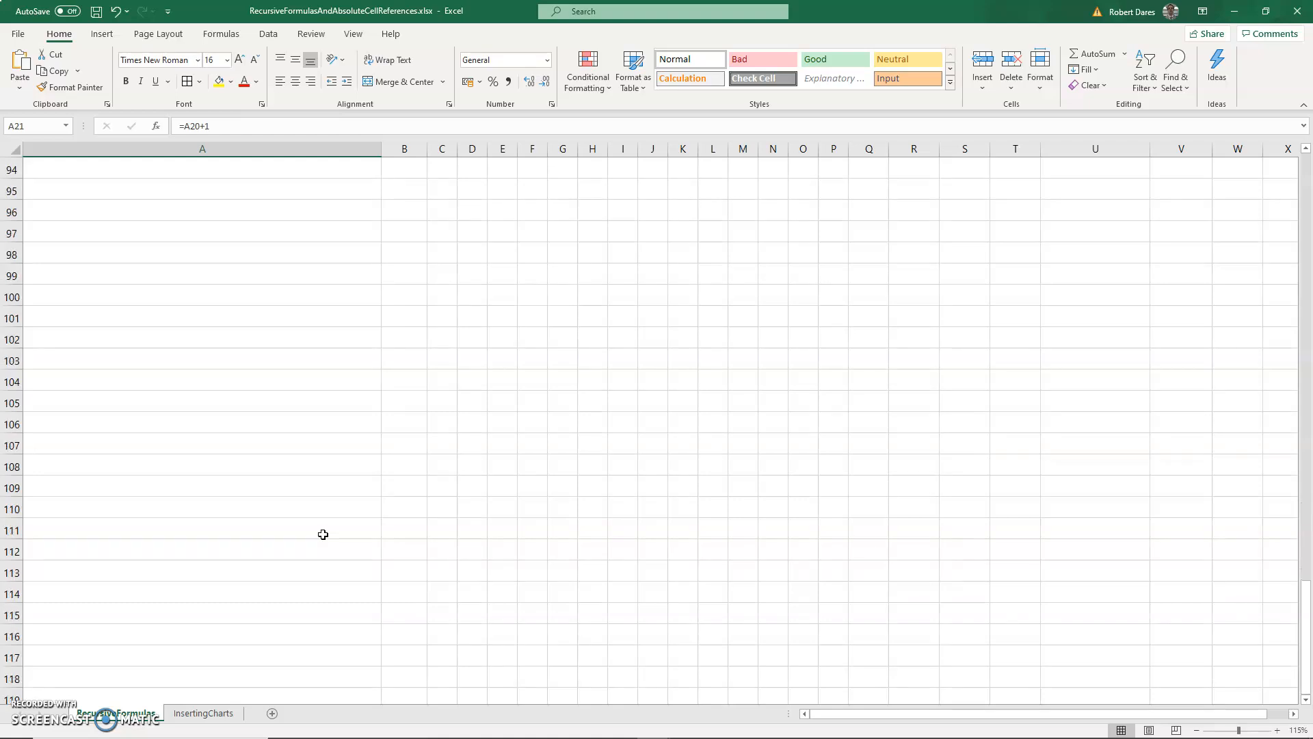
pyautogui.keyDown('shift'); pyautogui.click(176, 586); pyautogui.keyUp('shift')
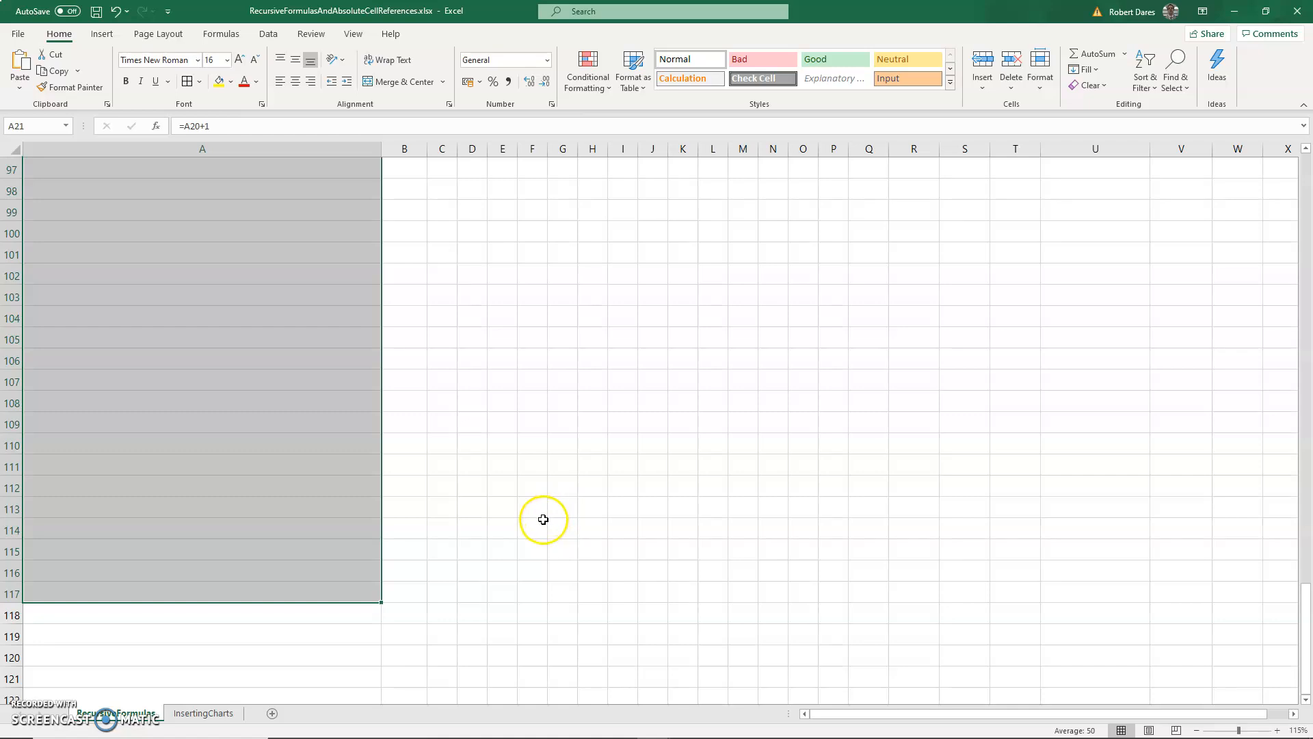
pyautogui.hotkey('ctrl', 'd')
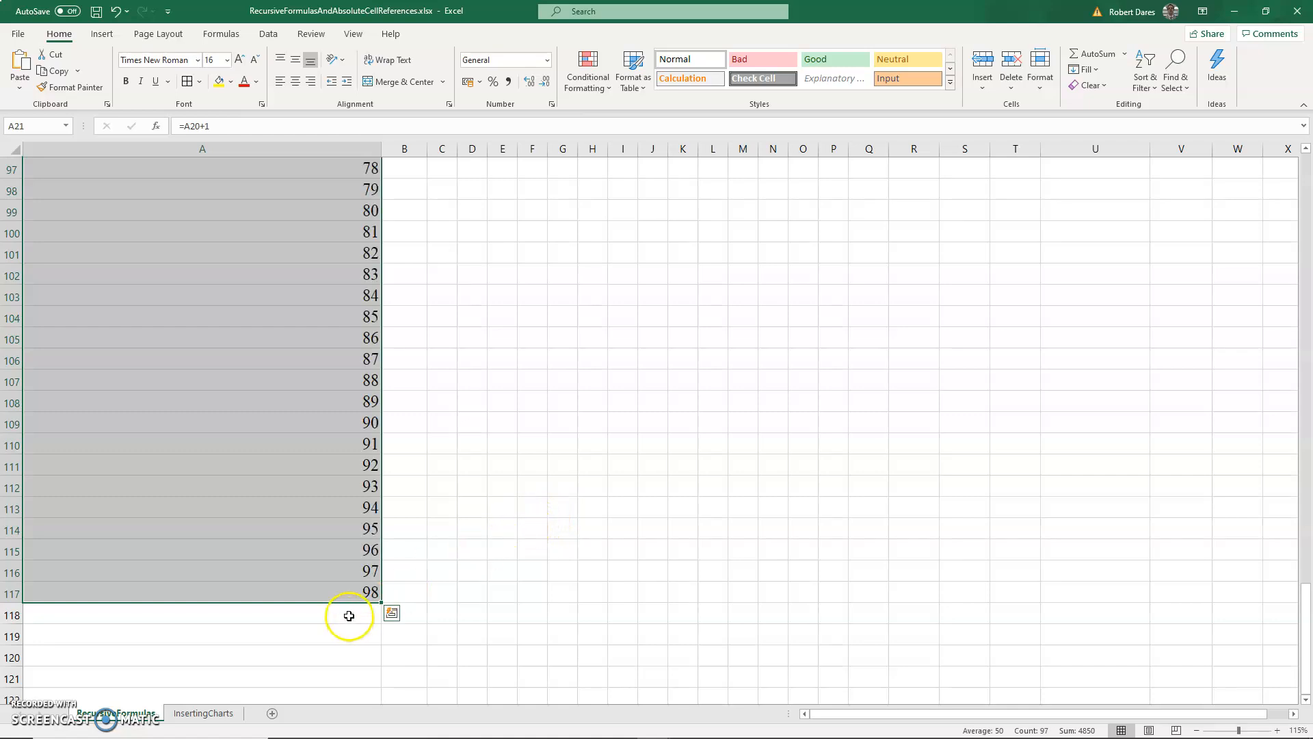
pyautogui.scroll(-1, 345, 615)
pyautogui.keyDown('shift'); pyautogui.click(334, 569); pyautogui.keyUp('shift')
pyautogui.moveTo(335, 569); pyautogui.dragTo(335, 573)
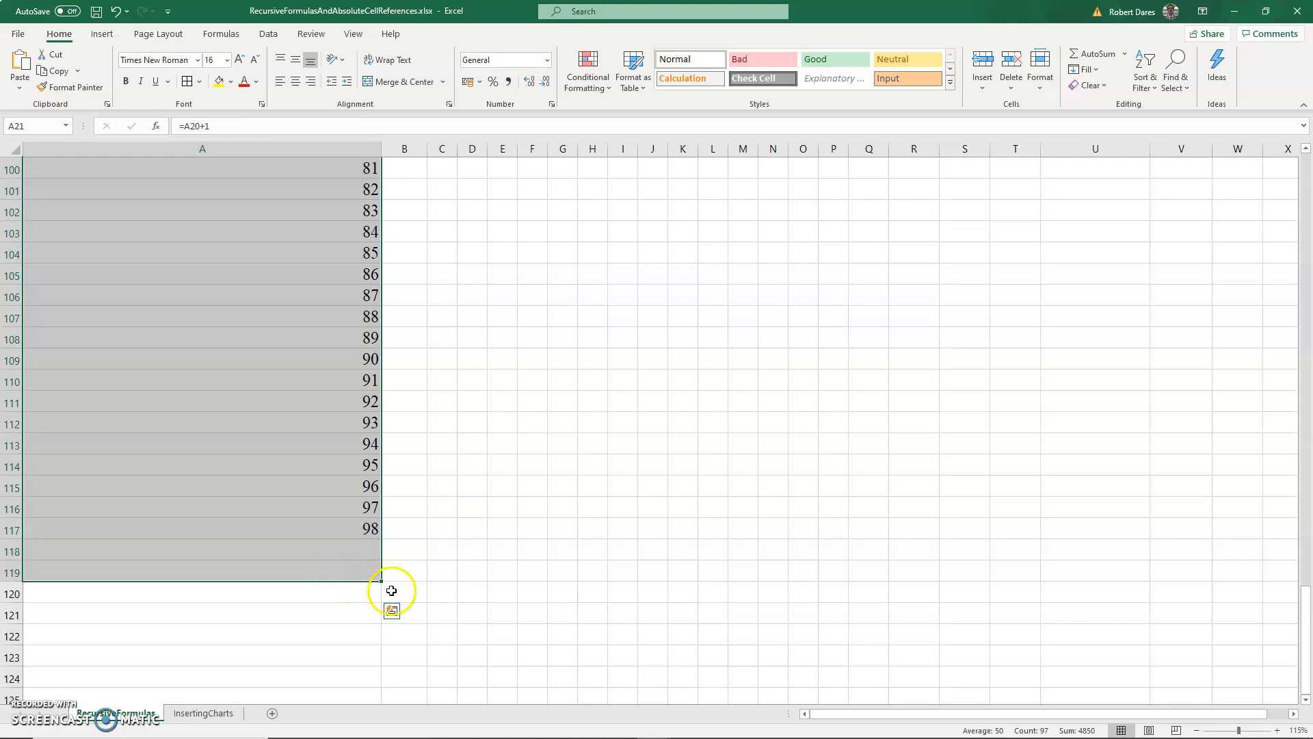
# - Enter the formula =SUM(A20:A119) in A120 to total the first 100 natural numbers
pyautogui.click(313, 591)
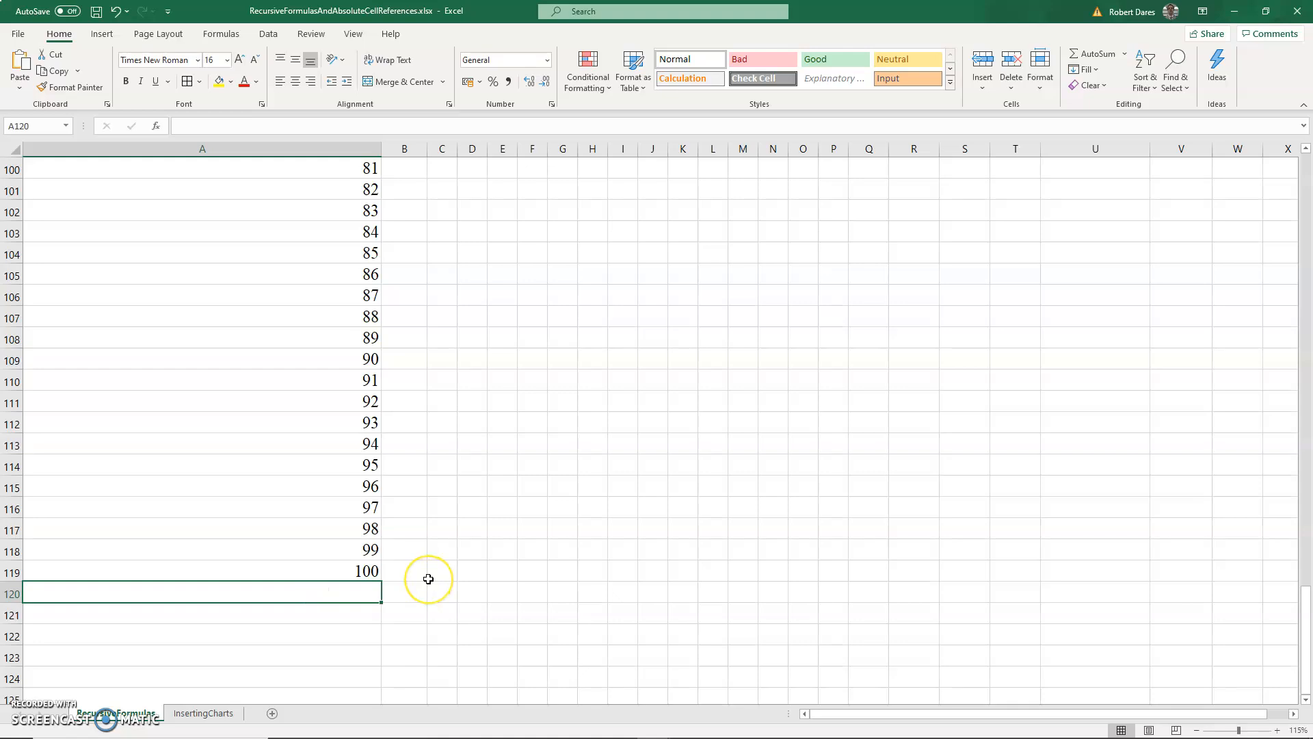
pyautogui.write('=')
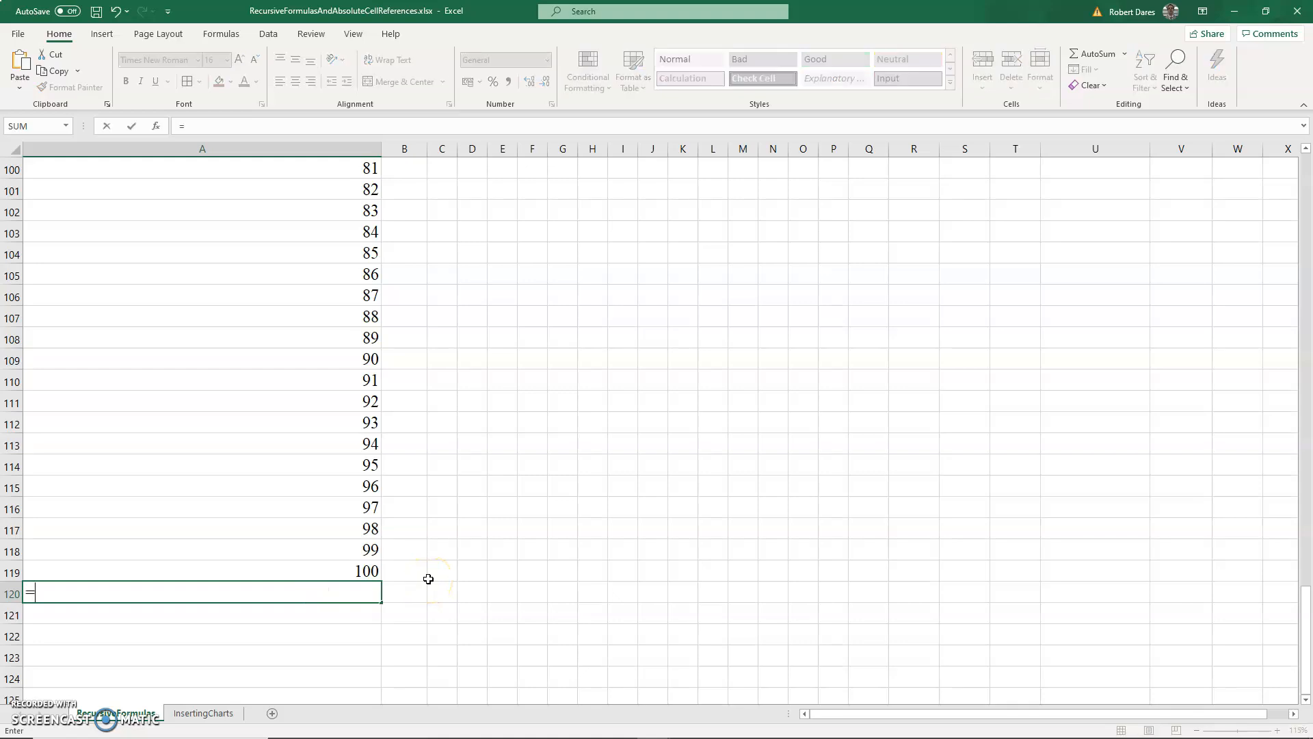
pyautogui.write('sum(')
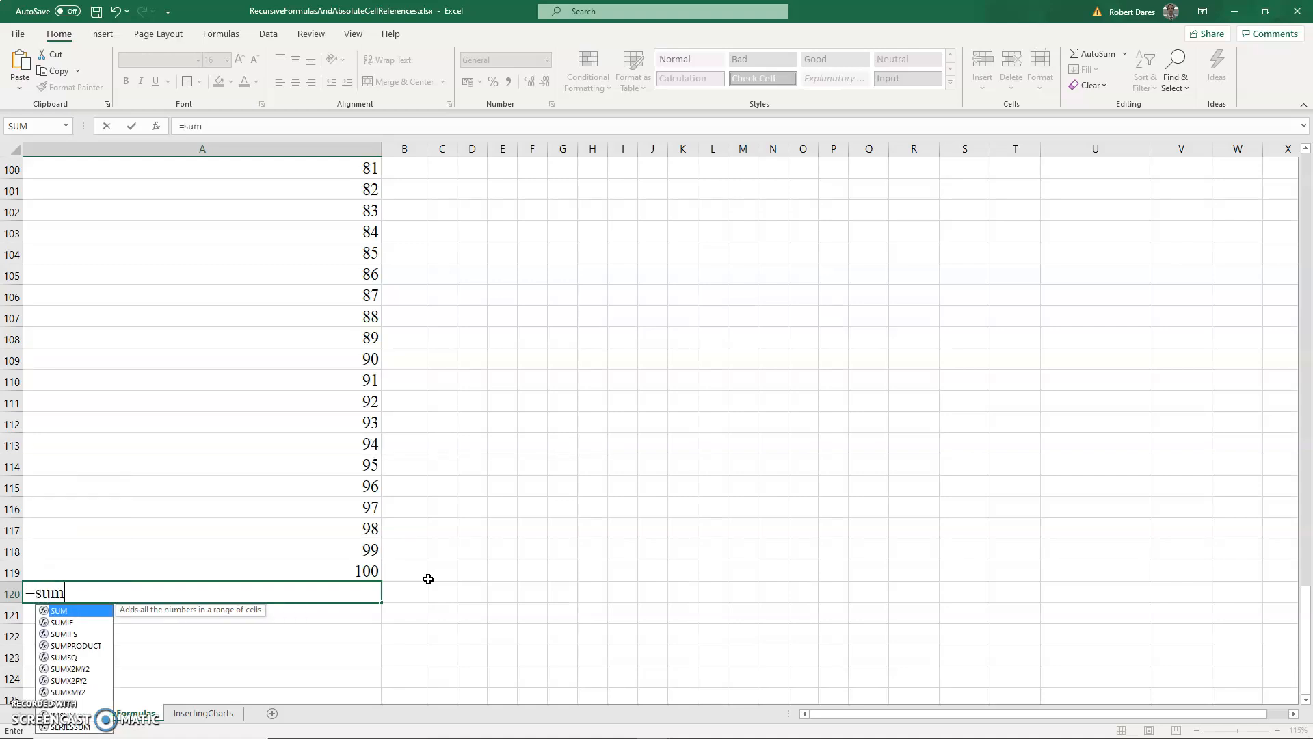
pyautogui.click(363, 570)
pyautogui.scroll(8, 356, 561)
pyautogui.scroll(19, 356, 535)
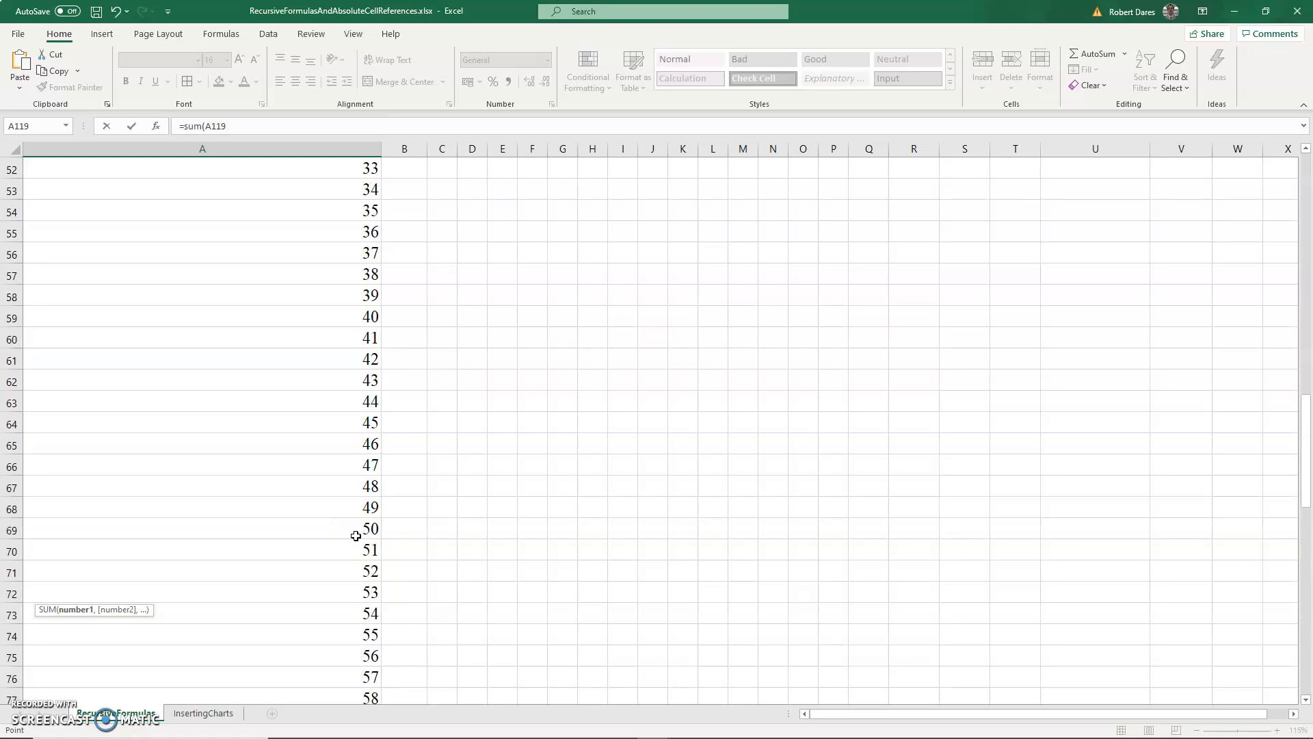
pyautogui.scroll(1, 356, 535)
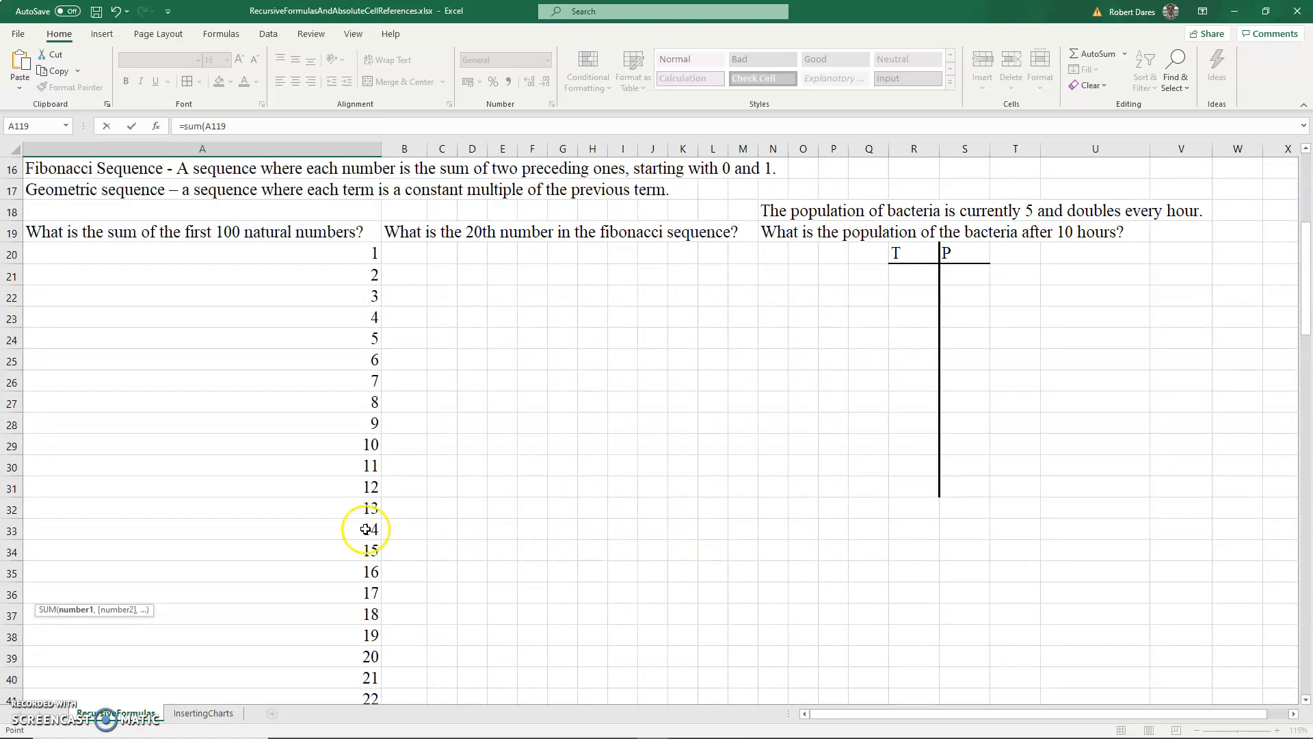
pyautogui.keyDown('shift'); pyautogui.click(336, 258); pyautogui.keyUp('shift')
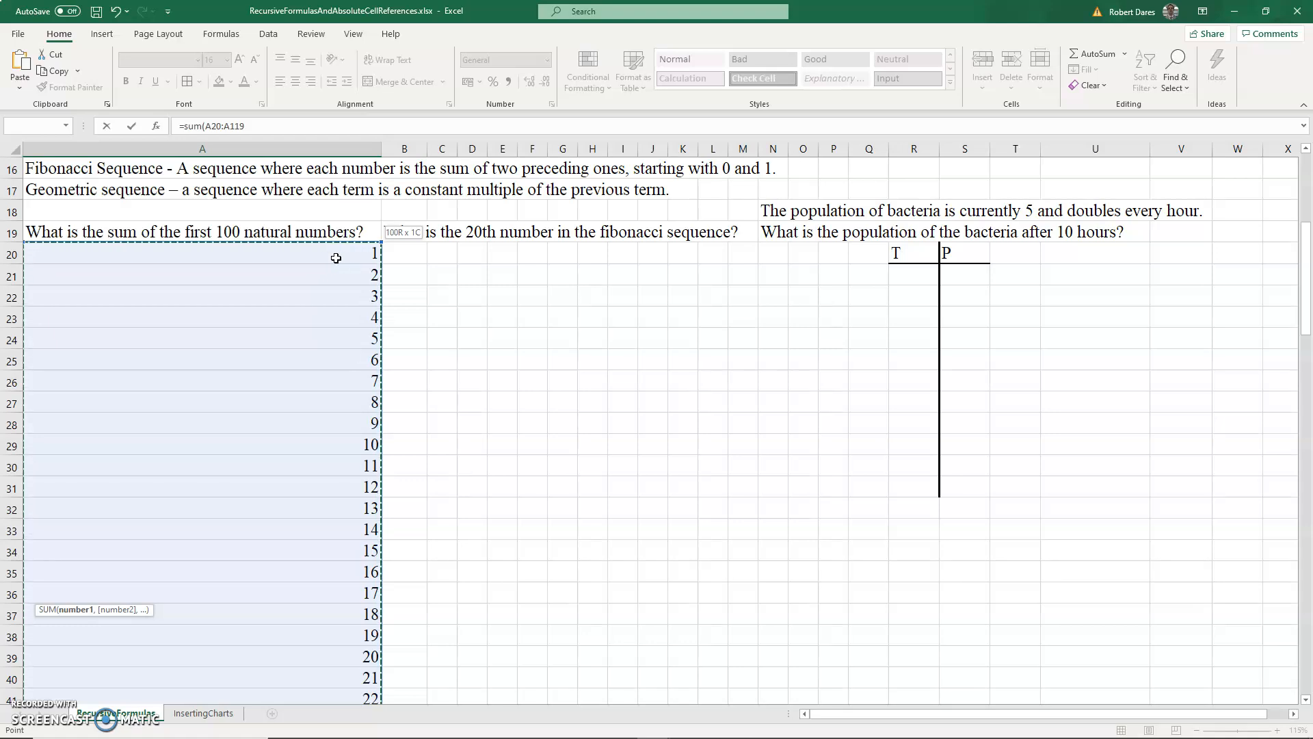
pyautogui.write(')')
pyautogui.press('Return')
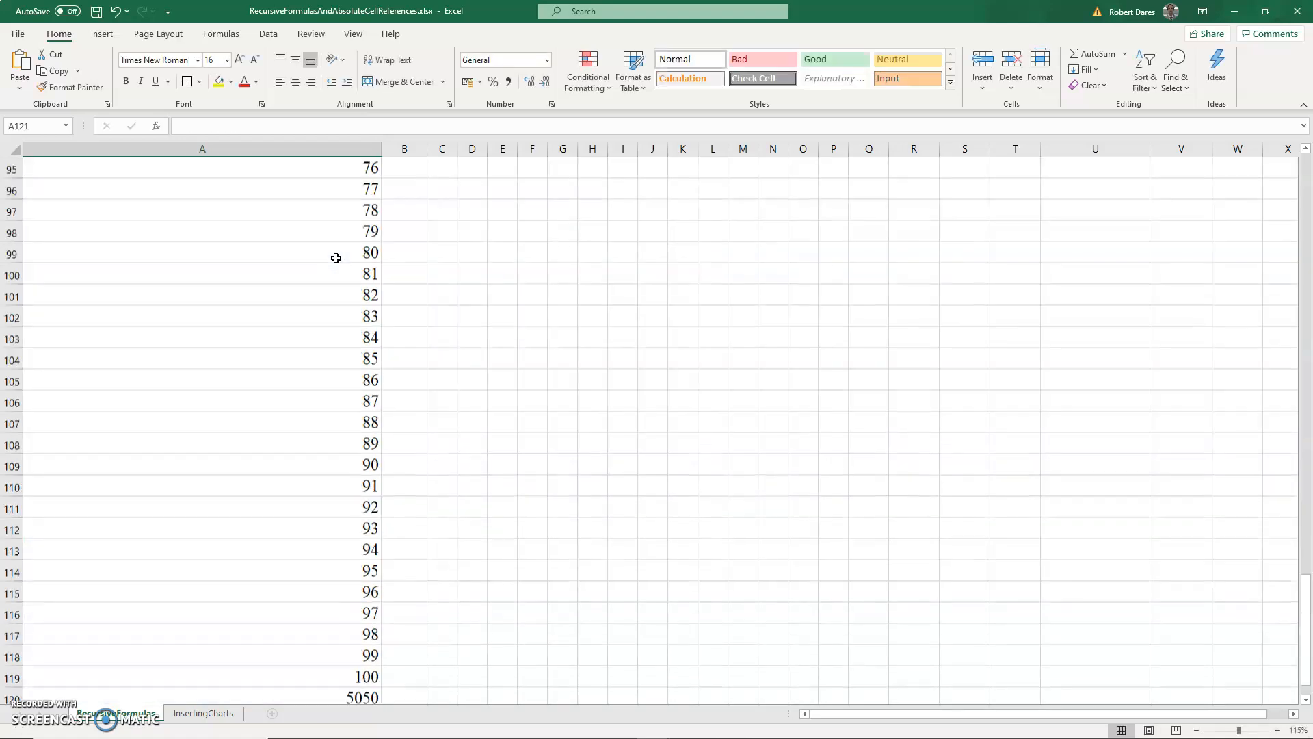
pyautogui.click(359, 661)
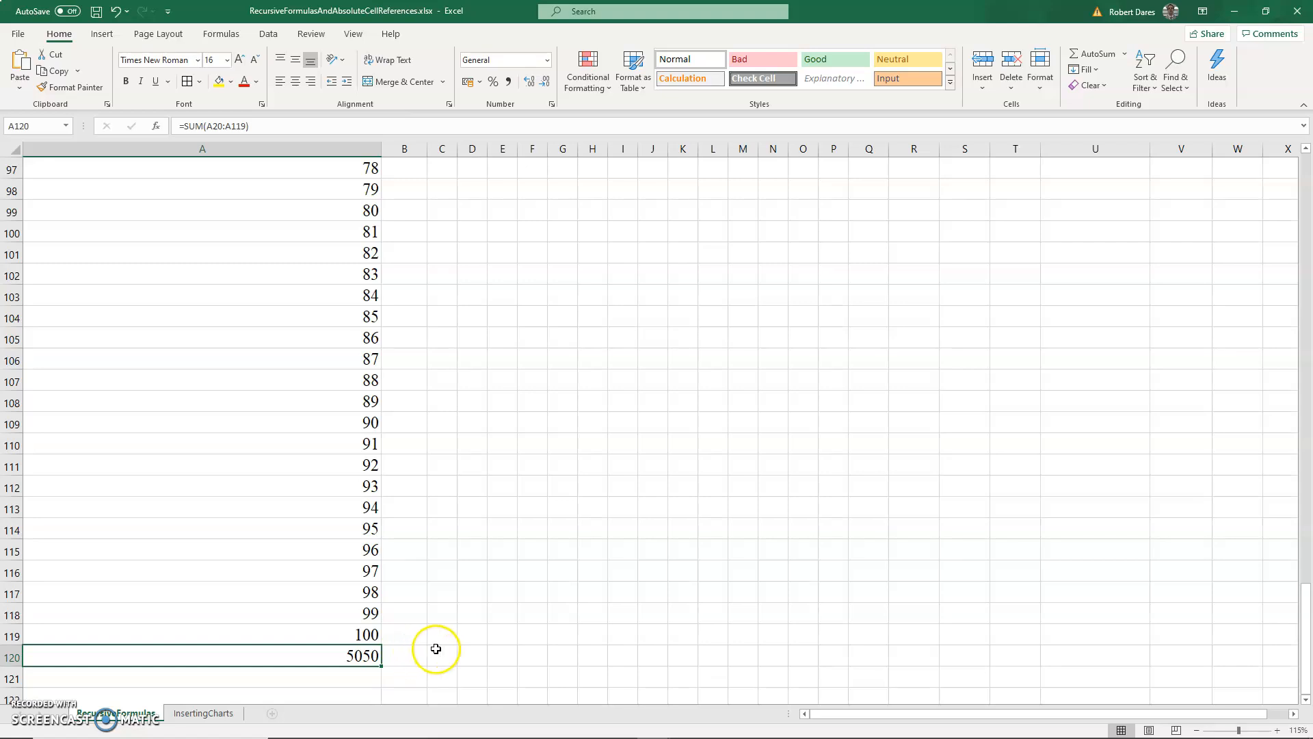
pyautogui.scroll(20, 434, 629)
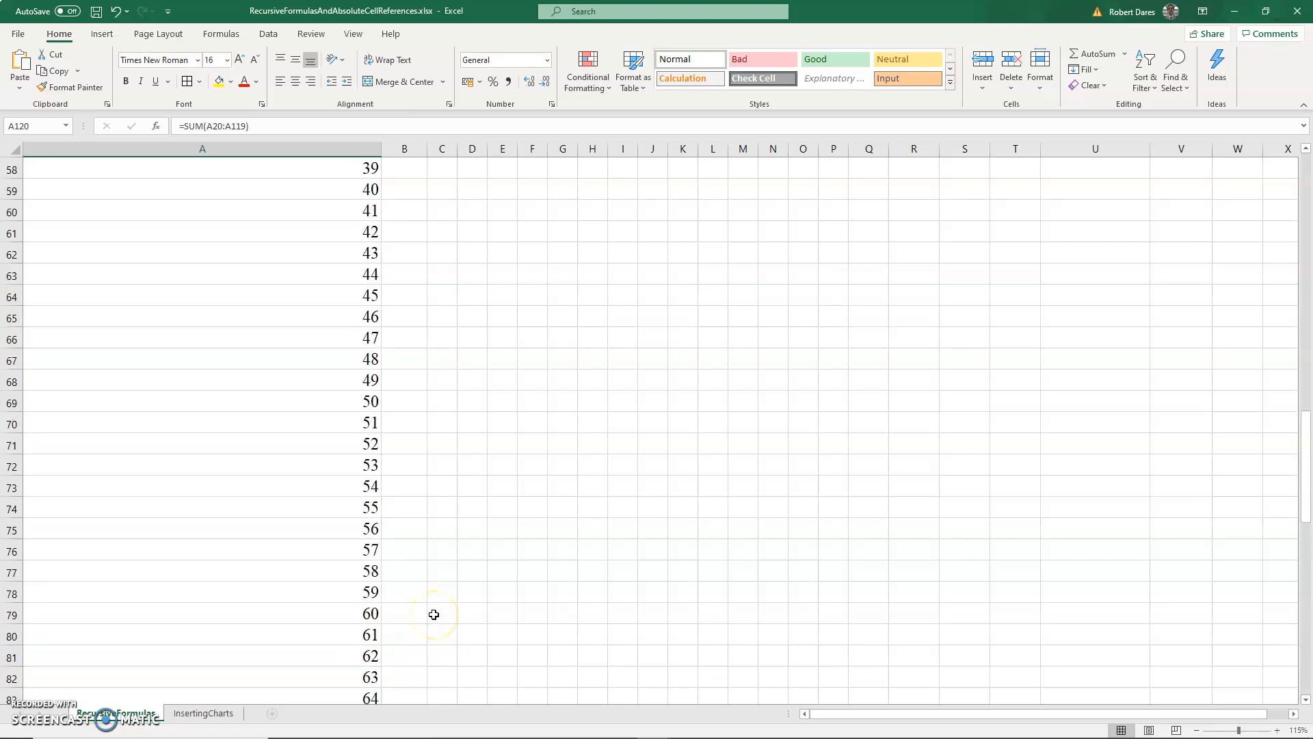
pyautogui.scroll(7, 434, 614)
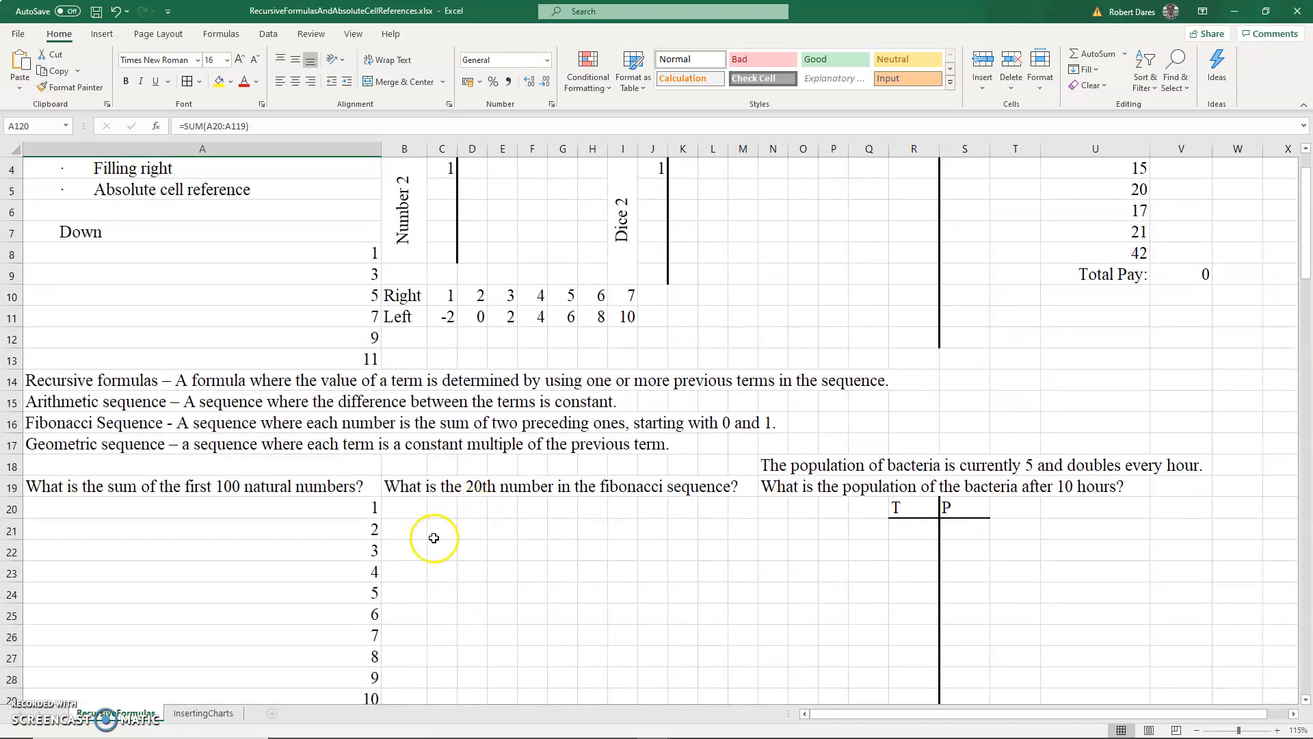
# - Enter 0 in B20 and 1 in B21 as the first two terms of the Fibonacci sequence
pyautogui.click(410, 507)
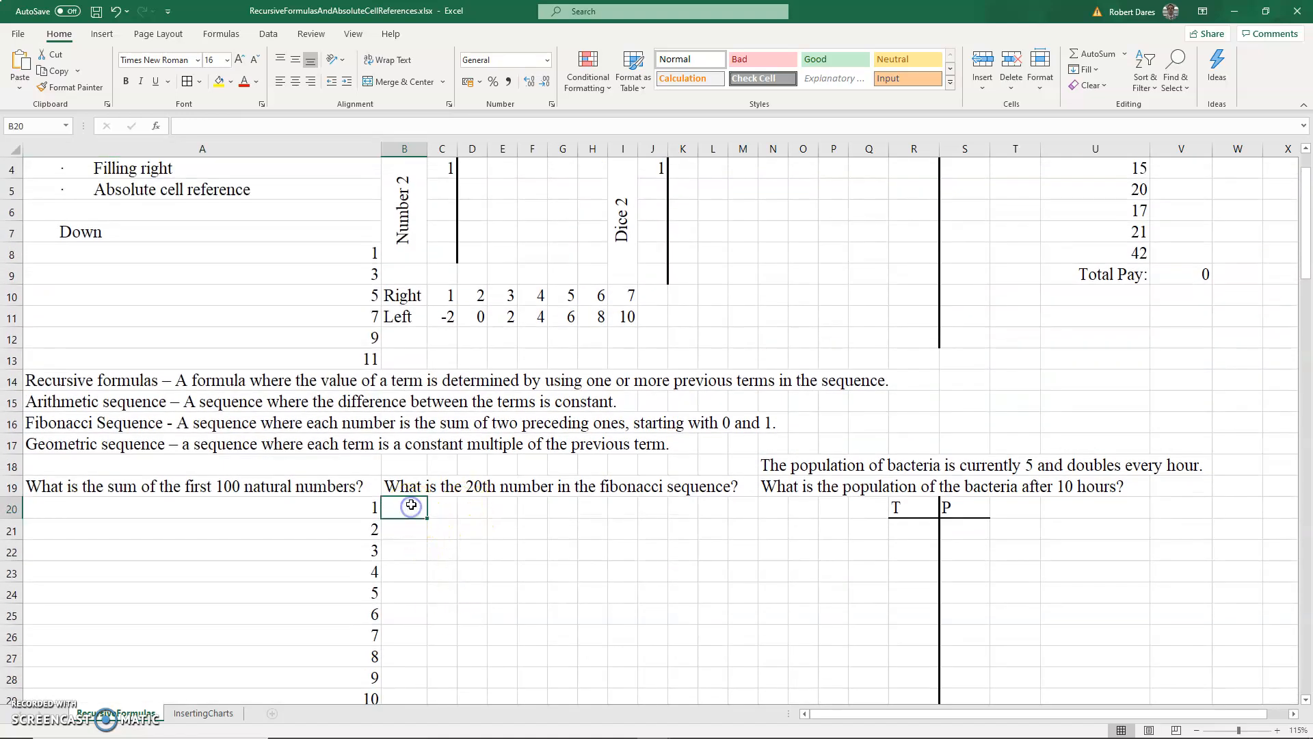
pyautogui.click(86, 428)
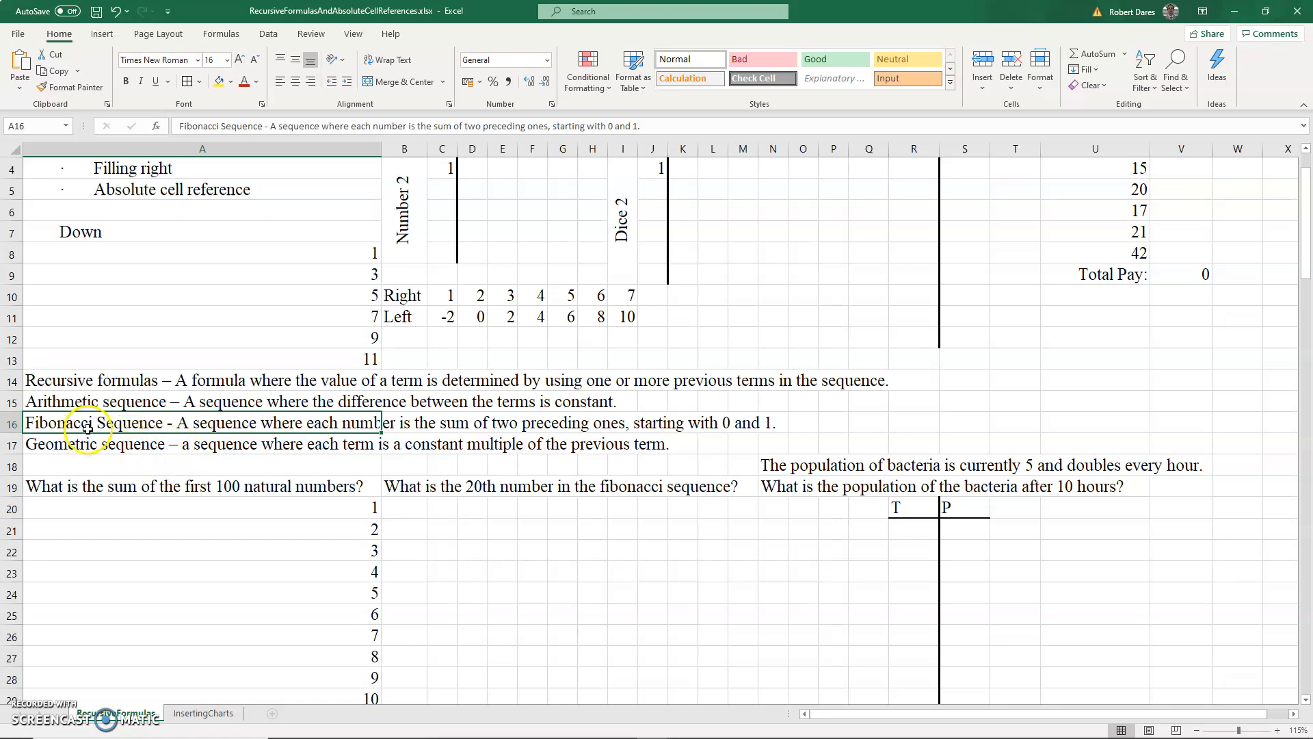
pyautogui.click(214, 446)
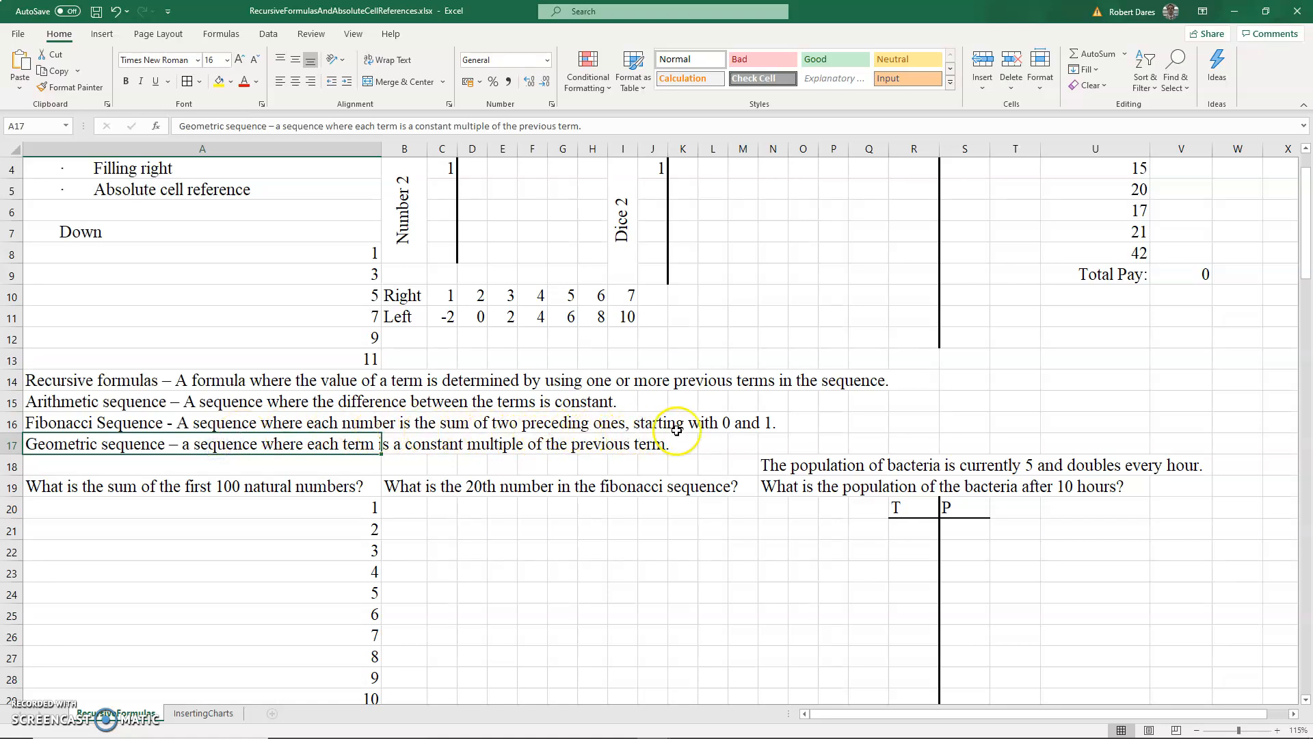
pyautogui.click(408, 490)
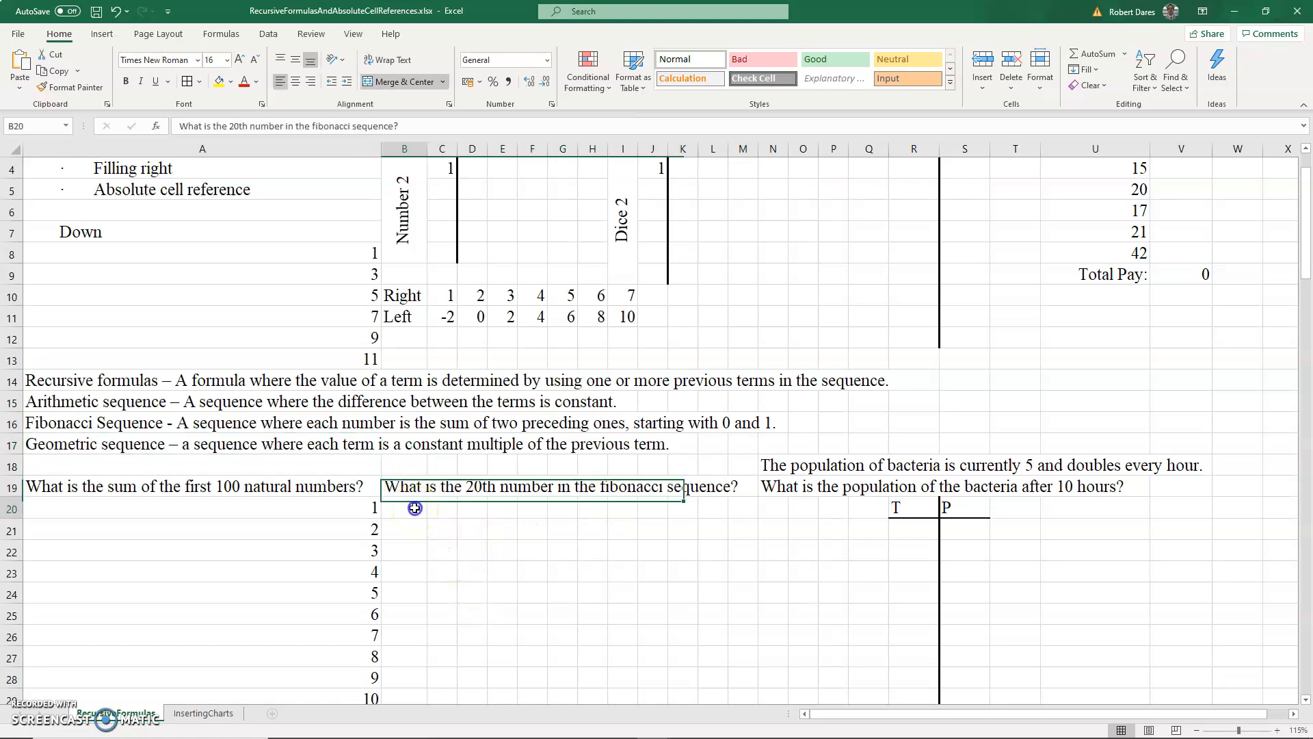
pyautogui.click(414, 507)
pyautogui.write('0')
pyautogui.click(406, 529)
pyautogui.write('1')
# - Enter the recursive formula =B21+B20 in B22
pyautogui.click(413, 550)
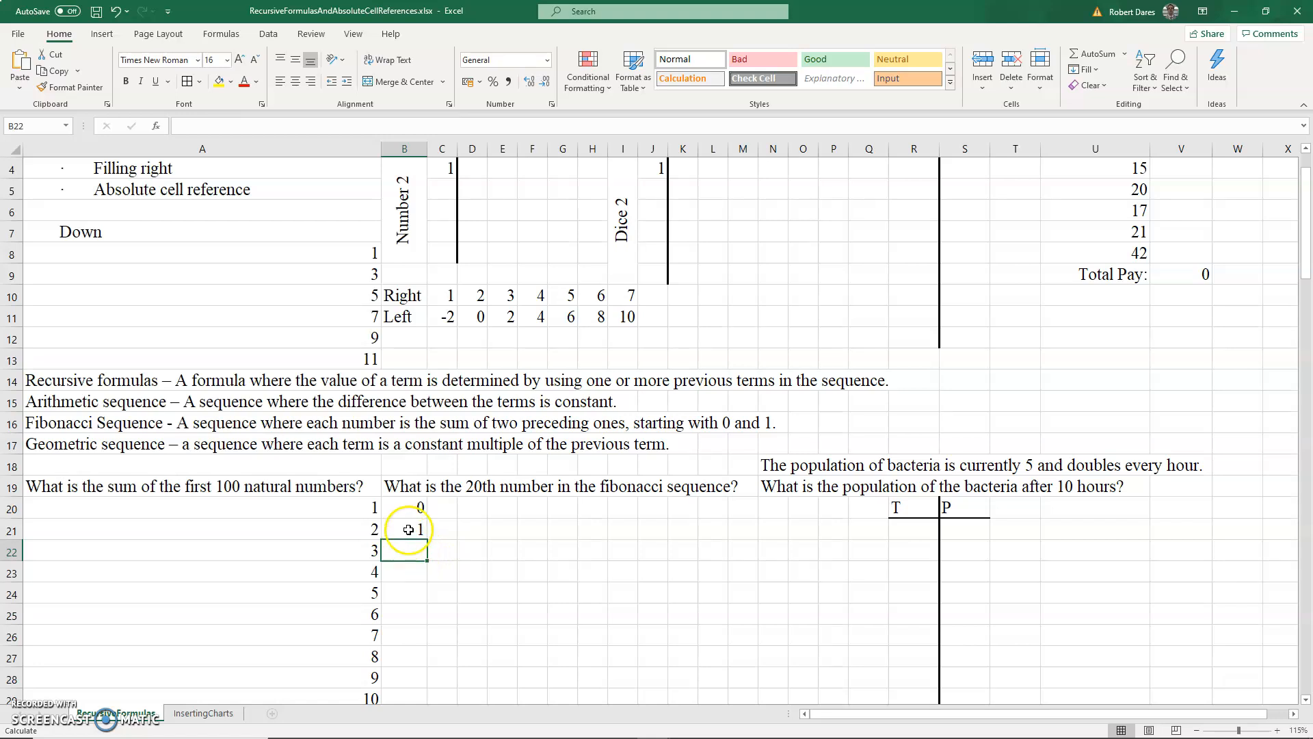
pyautogui.write('=')
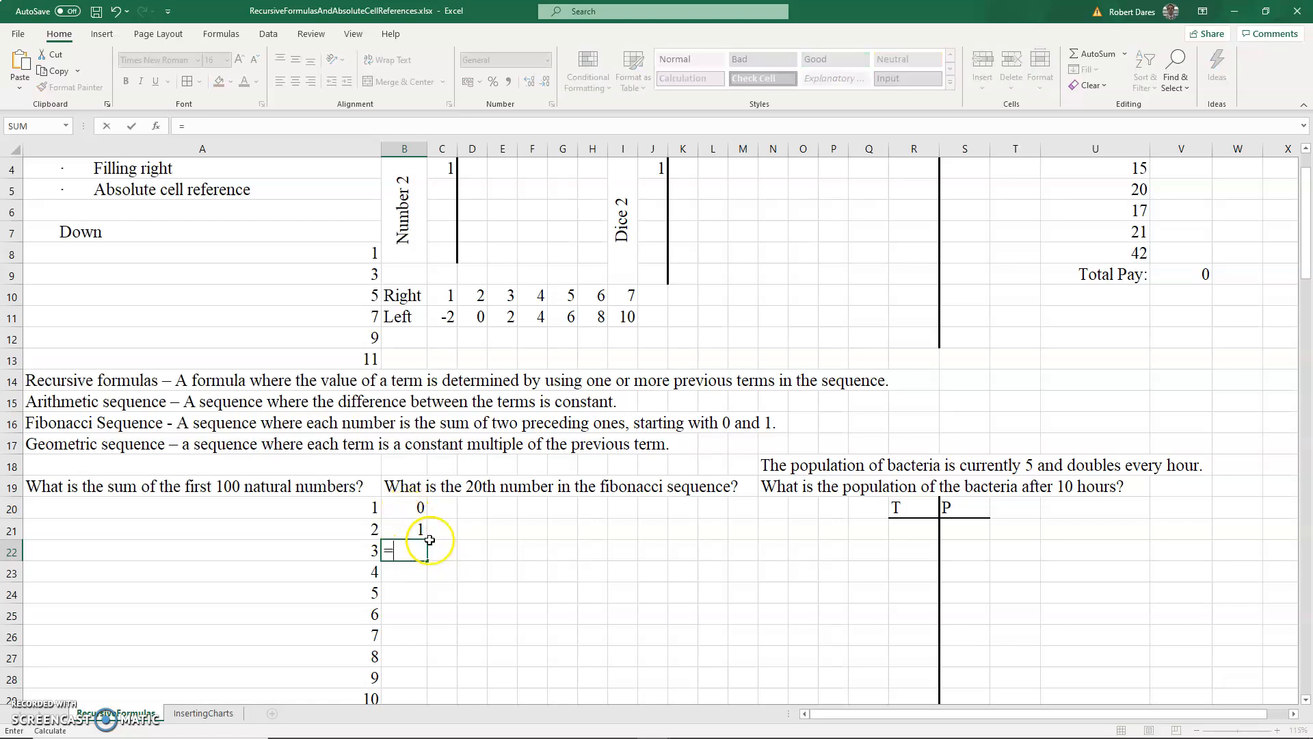
pyautogui.click(422, 531)
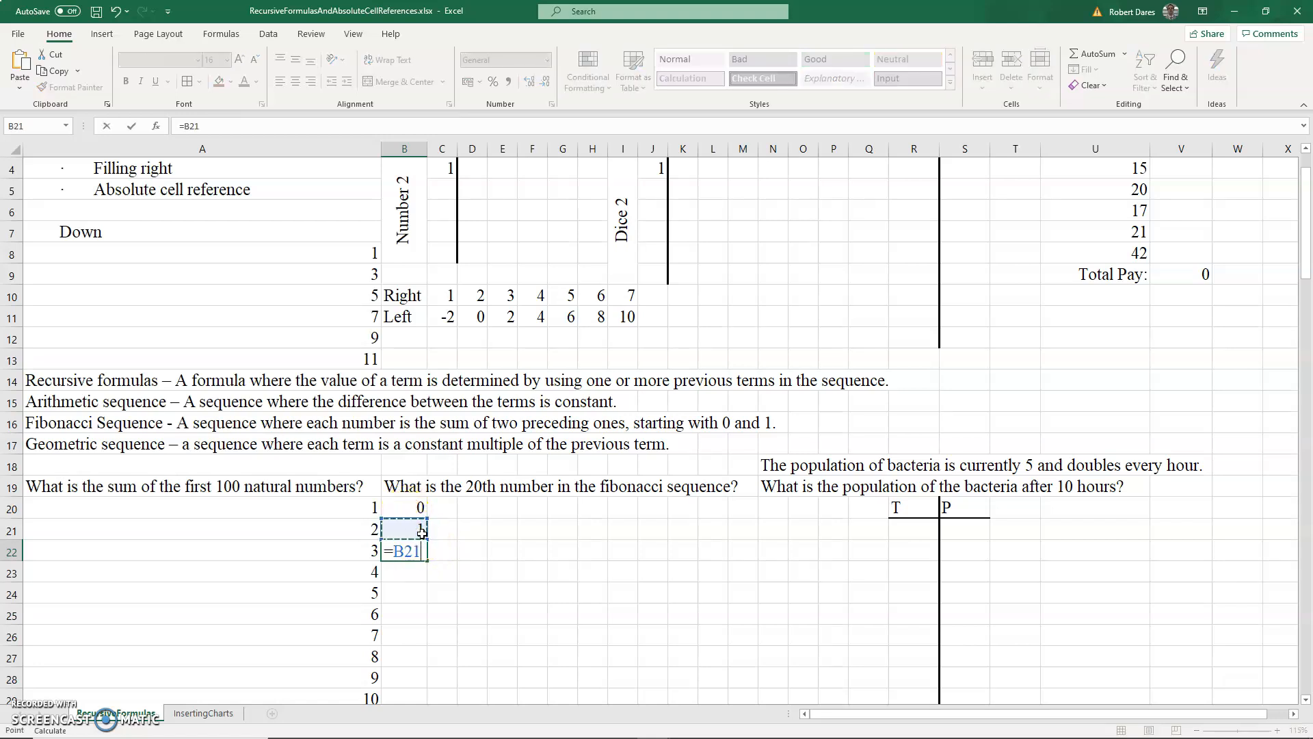
pyautogui.write('+')
pyautogui.click(410, 508)
pyautogui.press('Return')
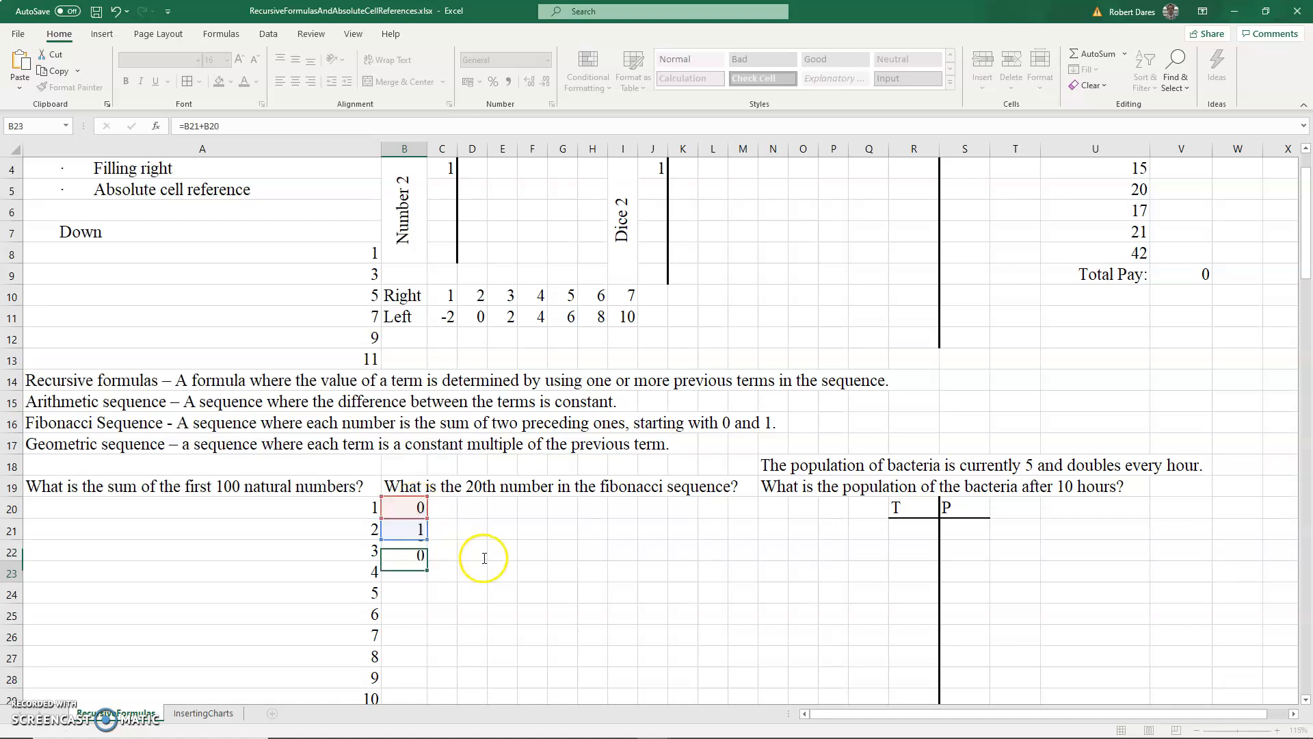
# - Fill the B22 formula down through B39 to produce the first 20 Fibonacci numbers
pyautogui.click(424, 550)
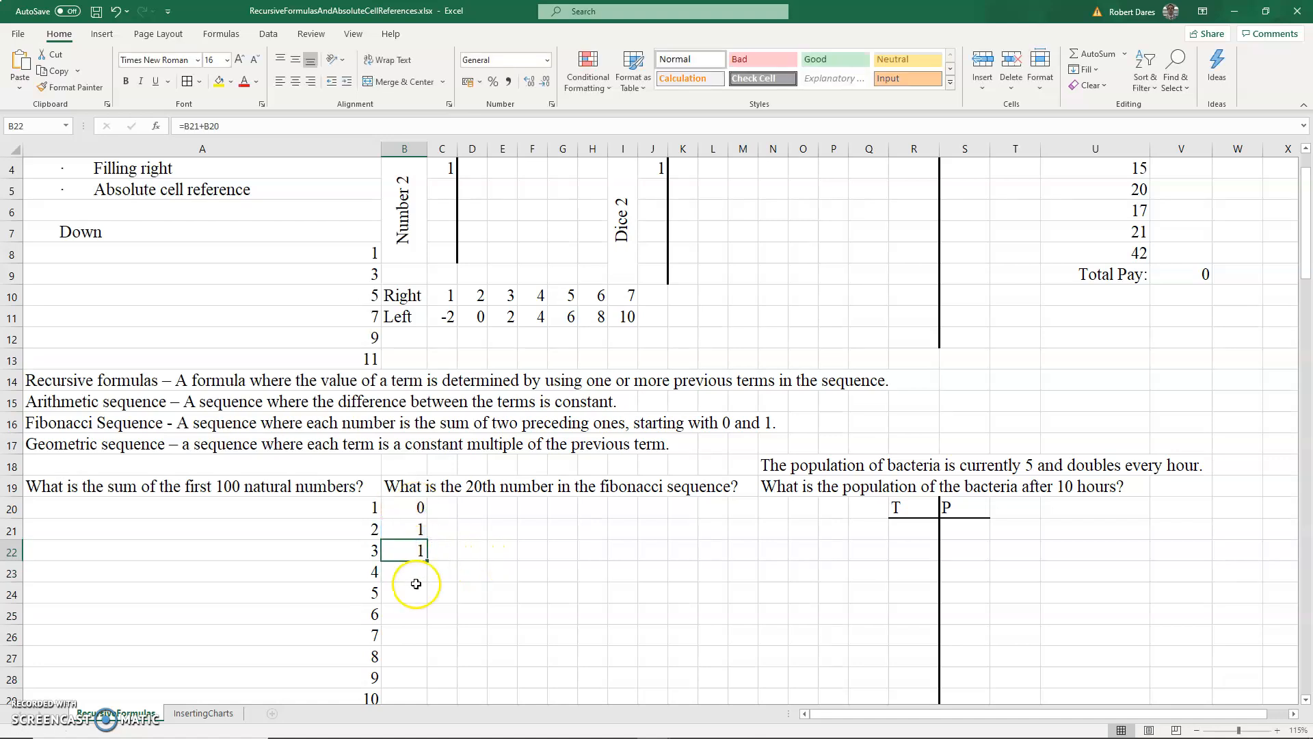
pyautogui.scroll(-3, 416, 620)
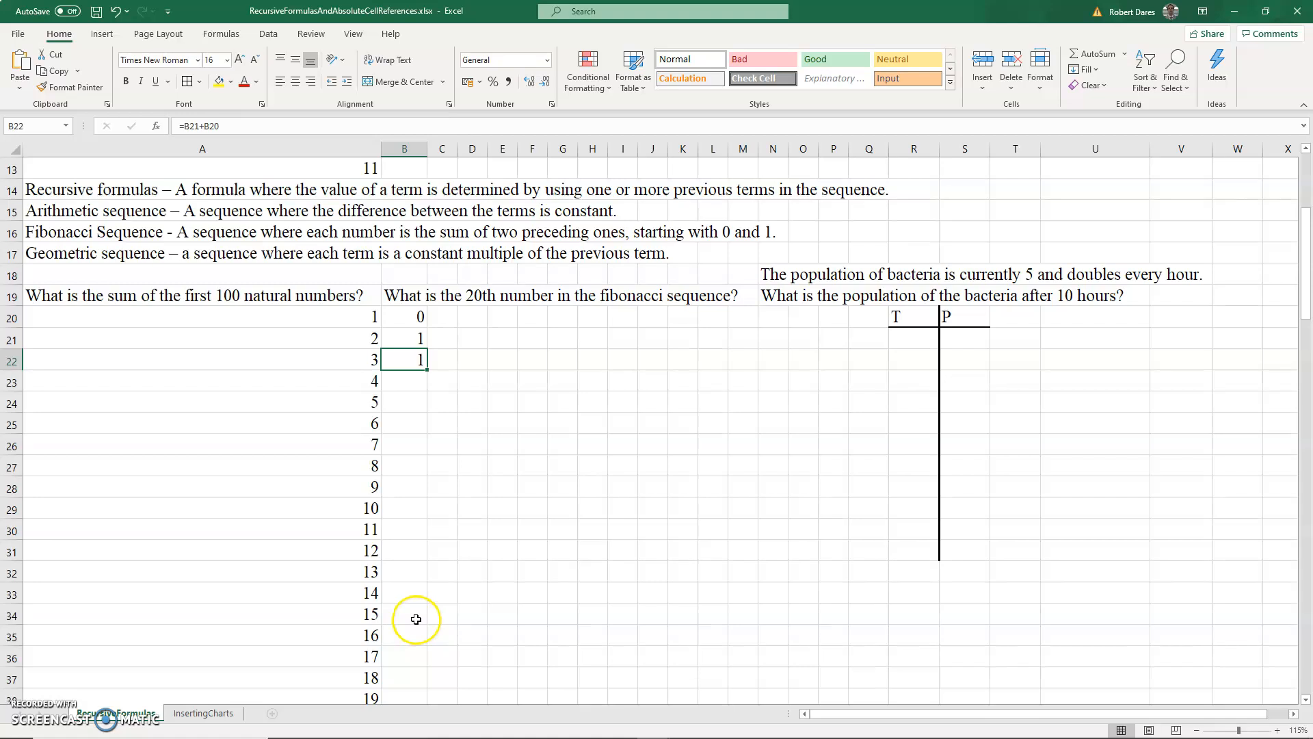
pyautogui.scroll(-1, 416, 619)
pyautogui.keyDown('shift'); pyautogui.click(404, 655); pyautogui.keyUp('shift')
pyautogui.hotkey('ctrl', 'd')
pyautogui.scroll(1, 404, 412)
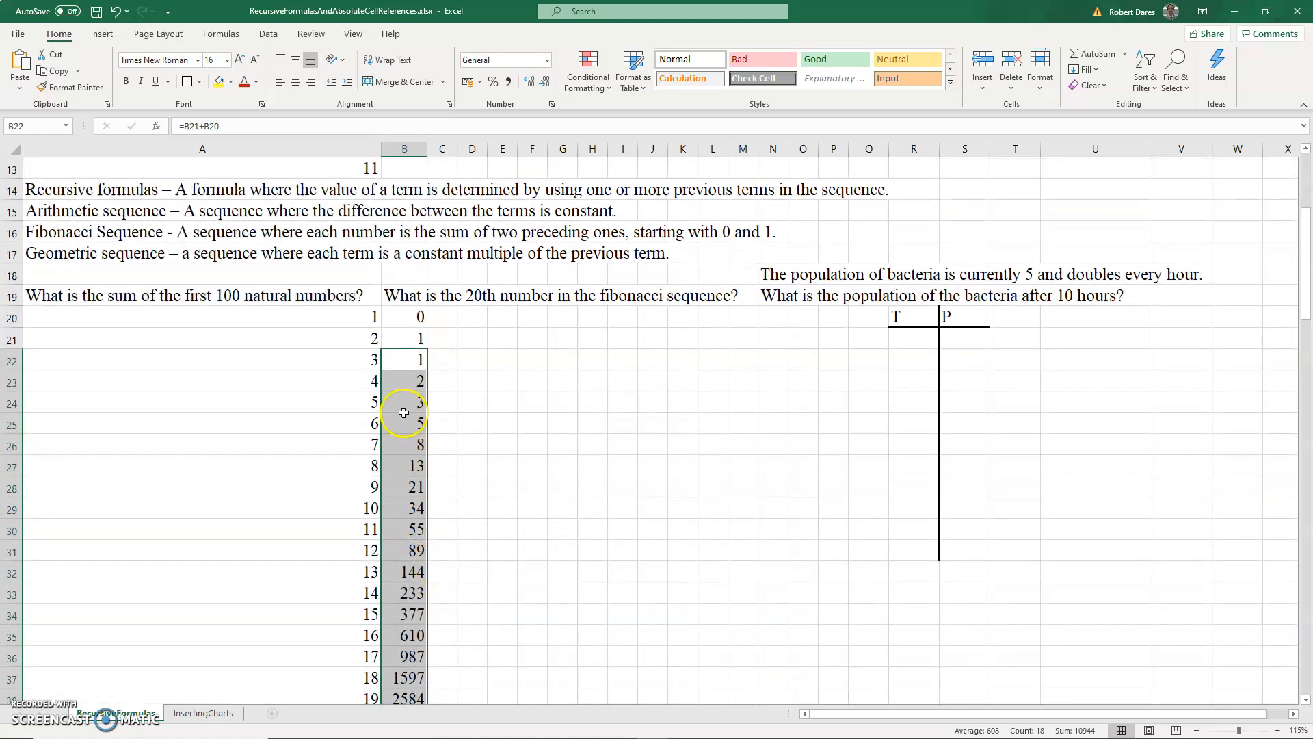
# - Inspect the formulas of the Fibonacci cells one by one through the formula bar
pyautogui.click(407, 381)
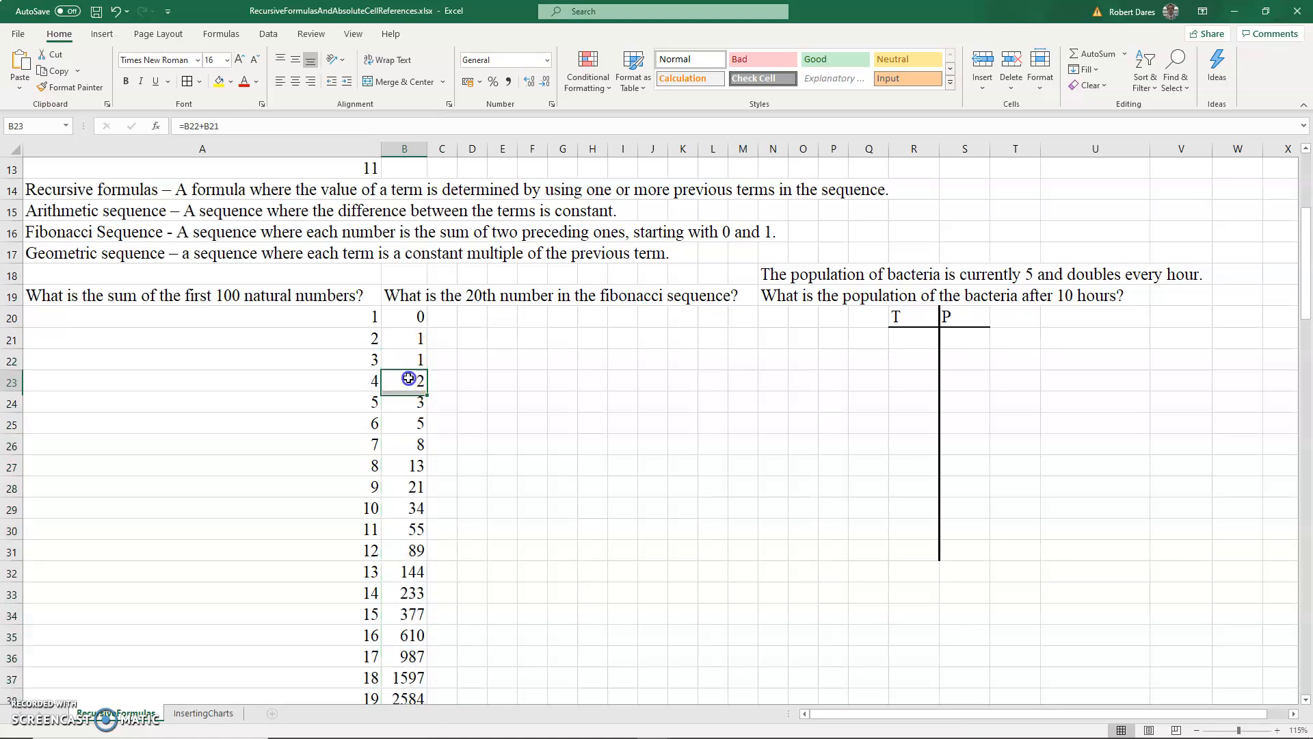
pyautogui.click(350, 125)
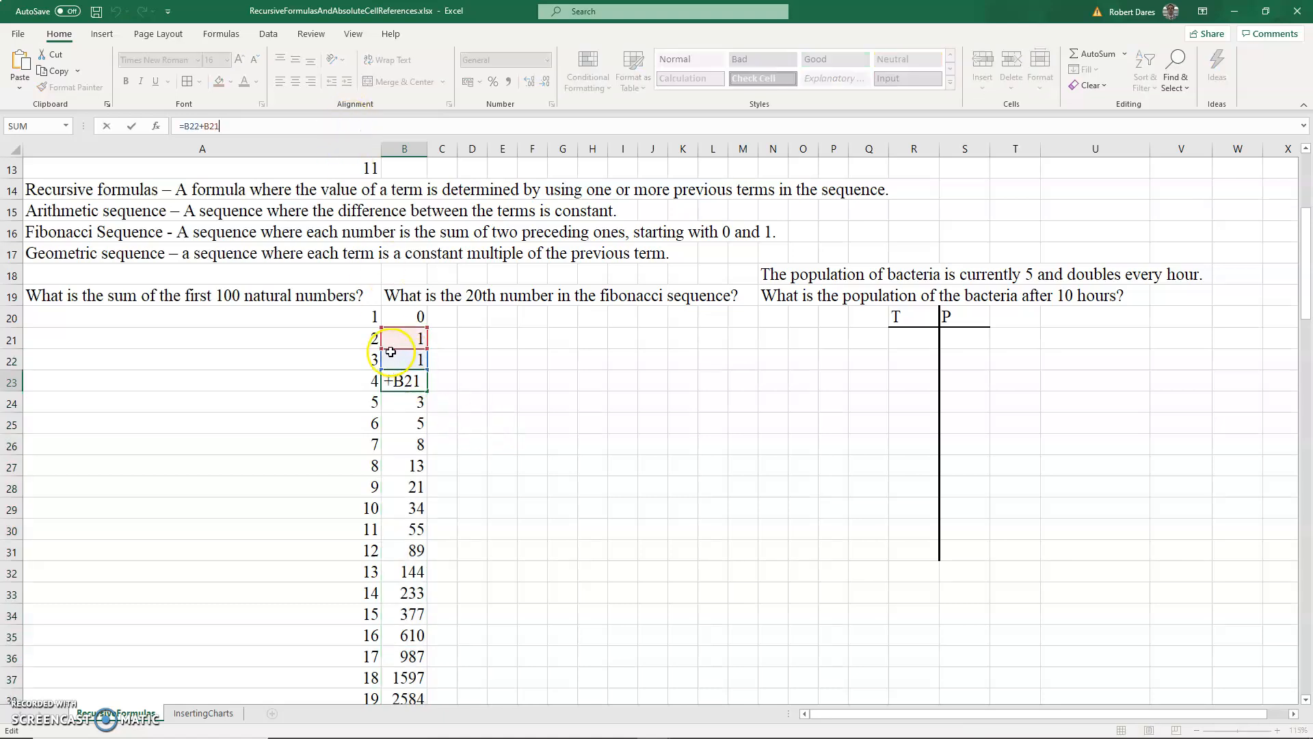
pyautogui.press('Return')
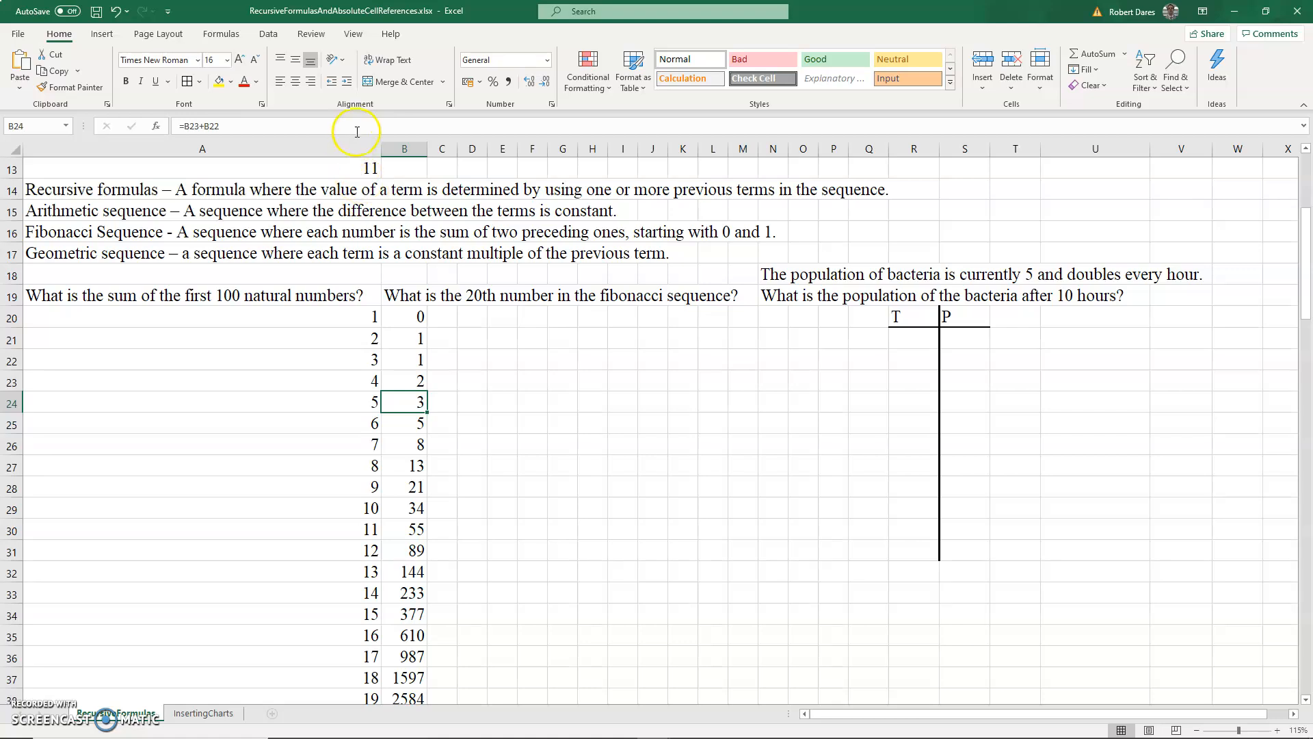
pyautogui.click(338, 126)
pyautogui.press('Return')
pyautogui.click(337, 126)
pyautogui.press('Return')
pyautogui.click(337, 126)
pyautogui.press('Return')
pyautogui.click(337, 125)
pyautogui.press('Return')
pyautogui.click(337, 126)
pyautogui.press('Return')
pyautogui.scroll(-2, 482, 411)
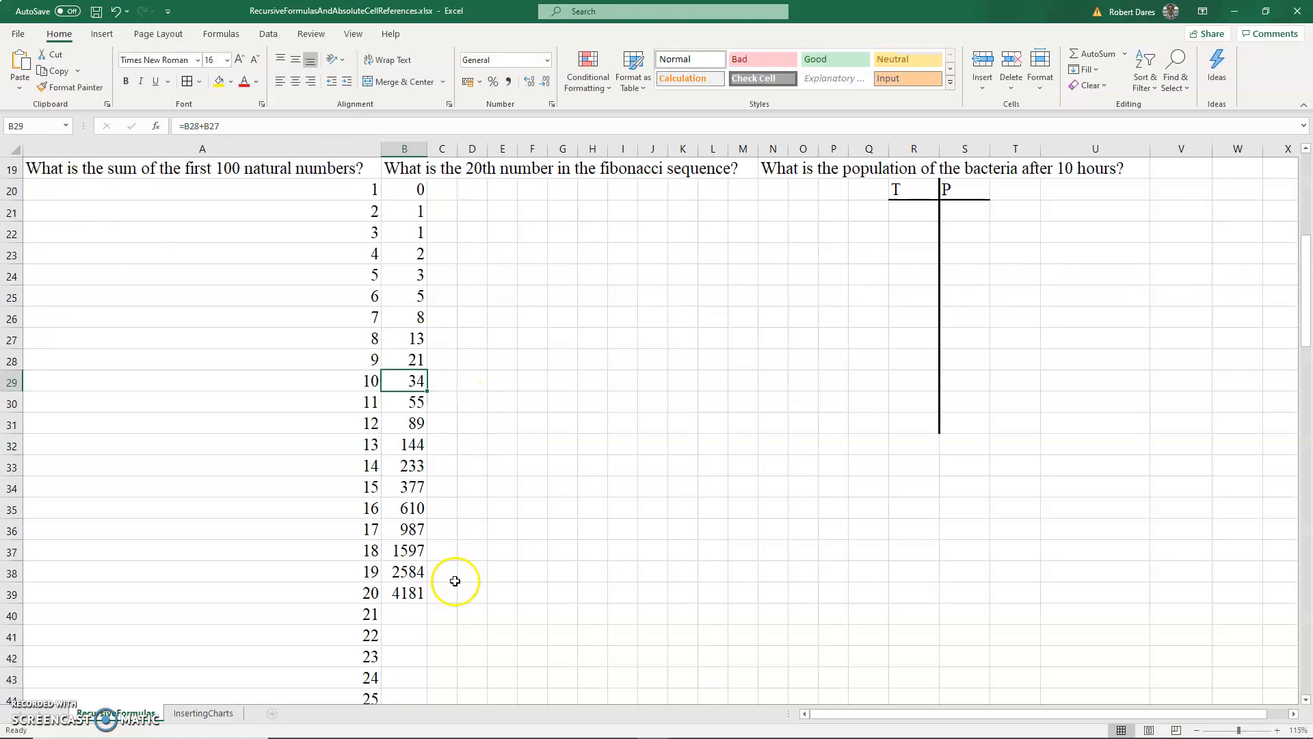
pyautogui.click(420, 600)
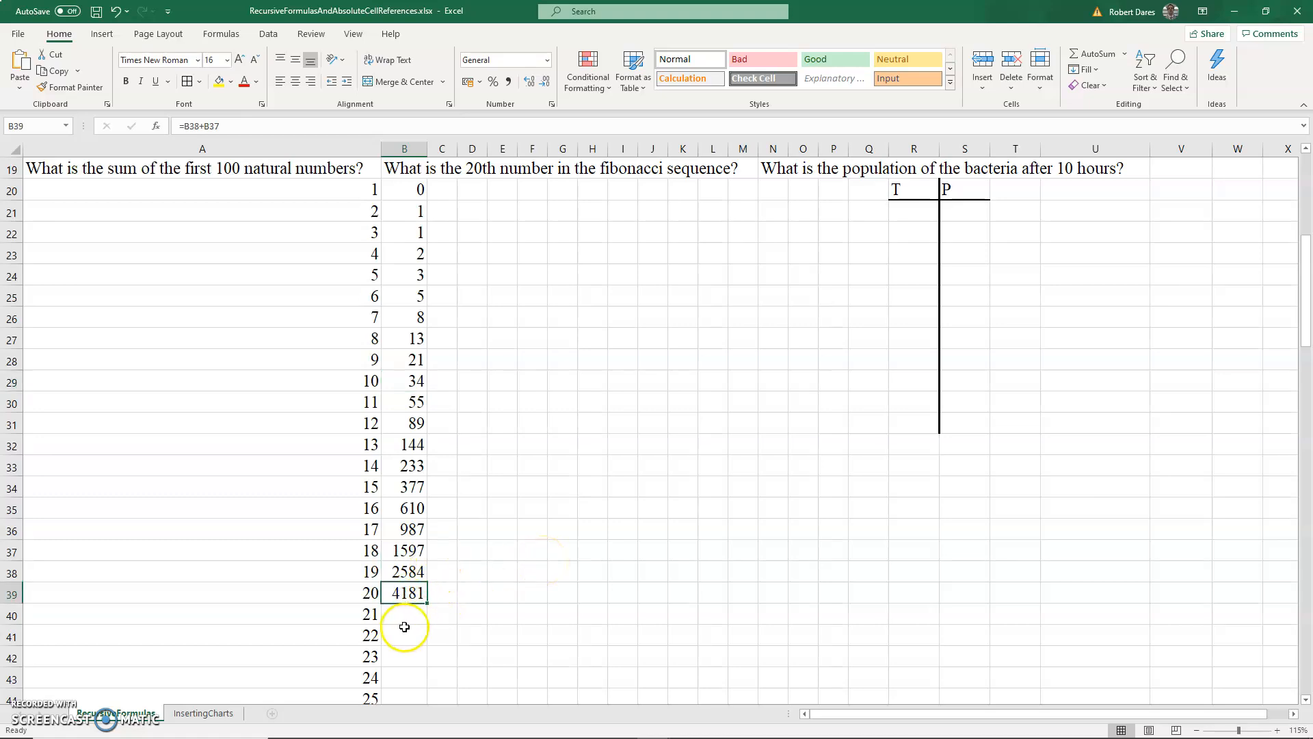
# - Autofit column B's width so the Fibonacci values display fully
pyautogui.moveTo(428, 148); pyautogui.dragTo(408, 149)
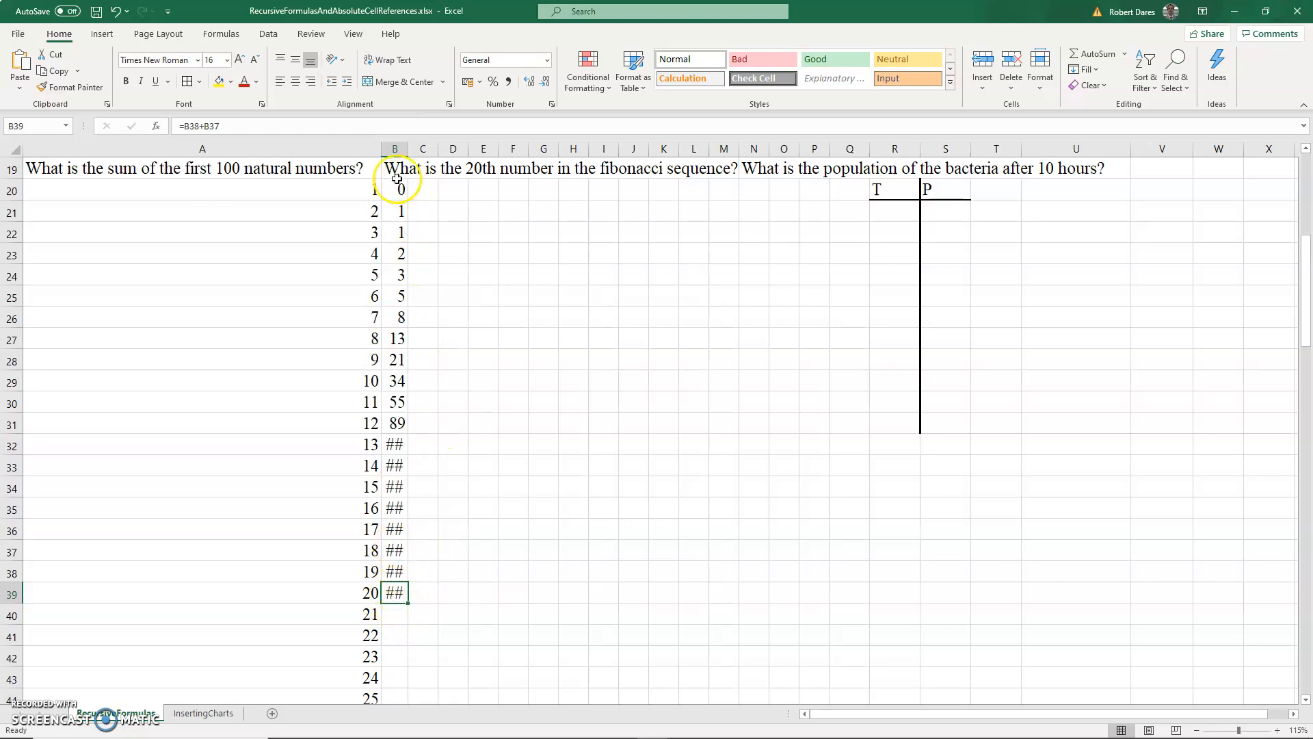
pyautogui.moveTo(408, 146)
pyautogui.mouseDown()
pyautogui.moveTo(438, 147)
pyautogui.moveTo(424, 147)
pyautogui.mouseUp()
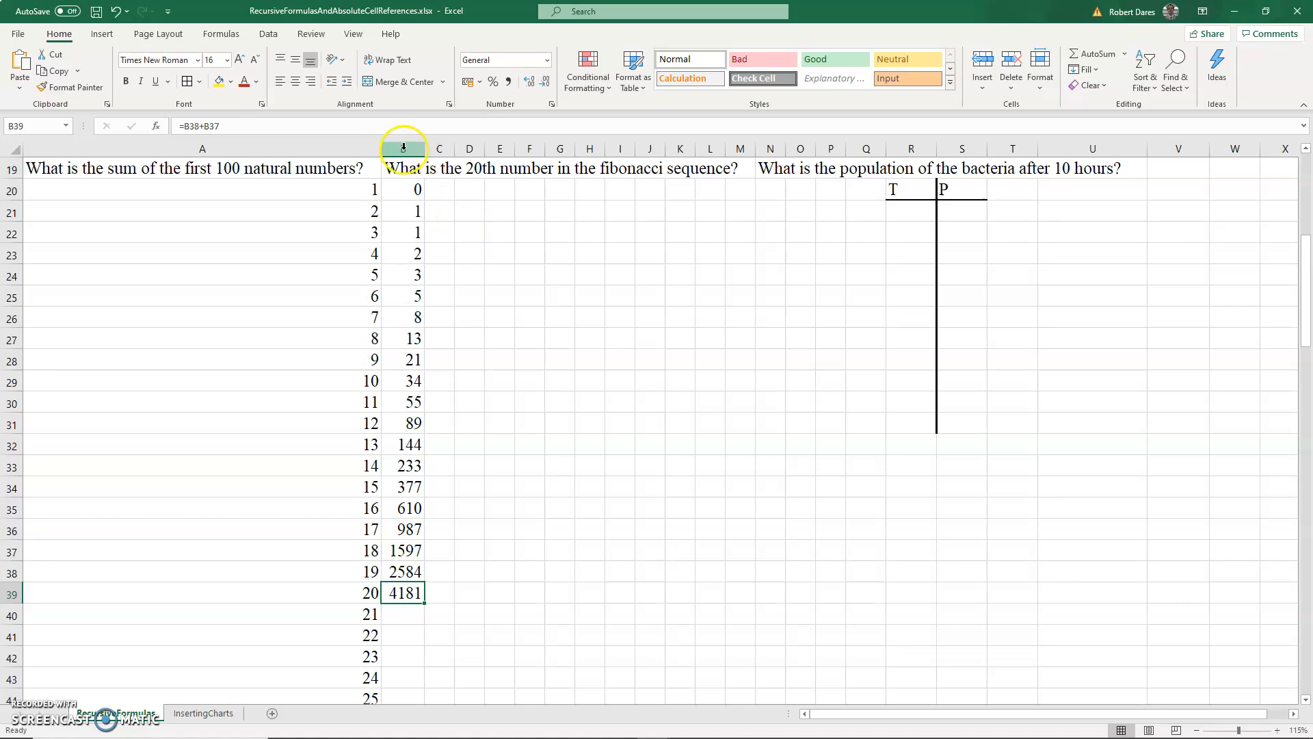
pyautogui.scroll(6, 531, 336)
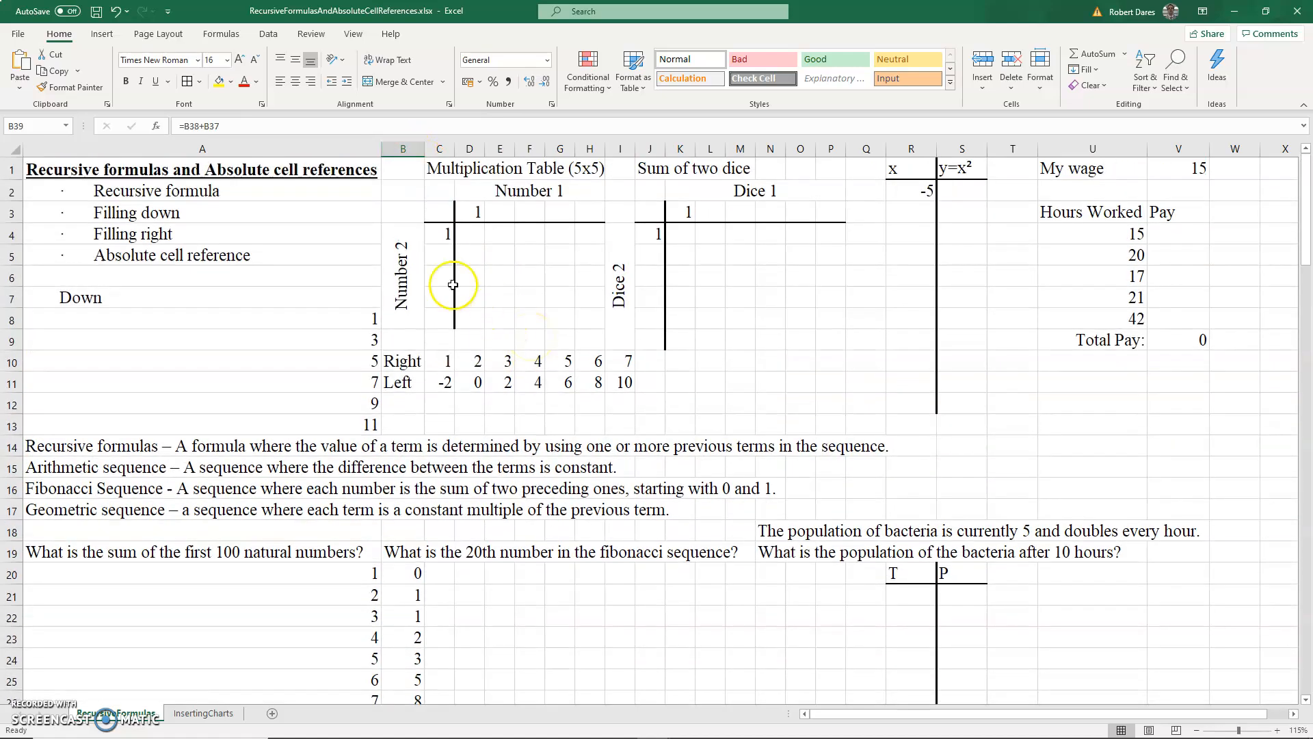
pyautogui.scroll(-3, 452, 284)
pyautogui.moveTo(424, 142); pyautogui.dragTo(408, 144)
pyautogui.scroll(-2, 415, 129)
pyautogui.doubleClick(410, 145)
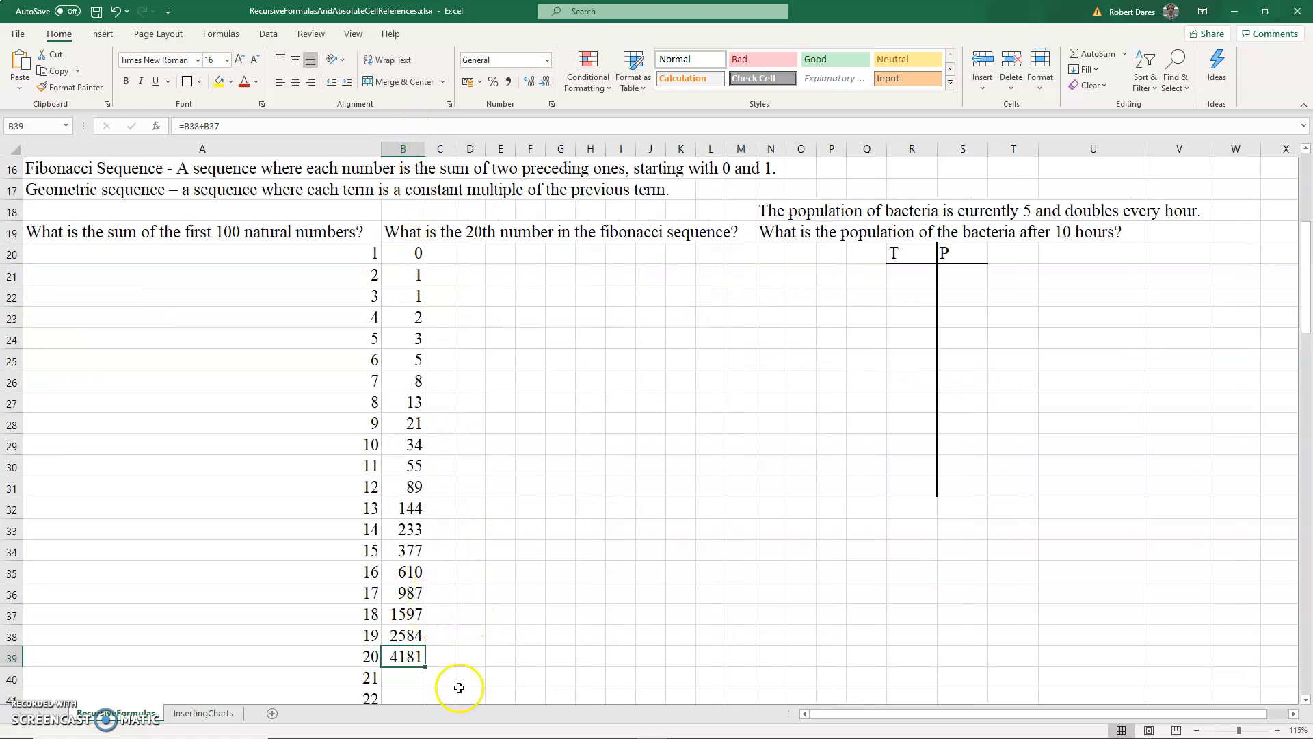
# - Enter =D3+1 in E3 and fill it right through H3 to number the multiplication table's columns
pyautogui.scroll(5, 406, 656)
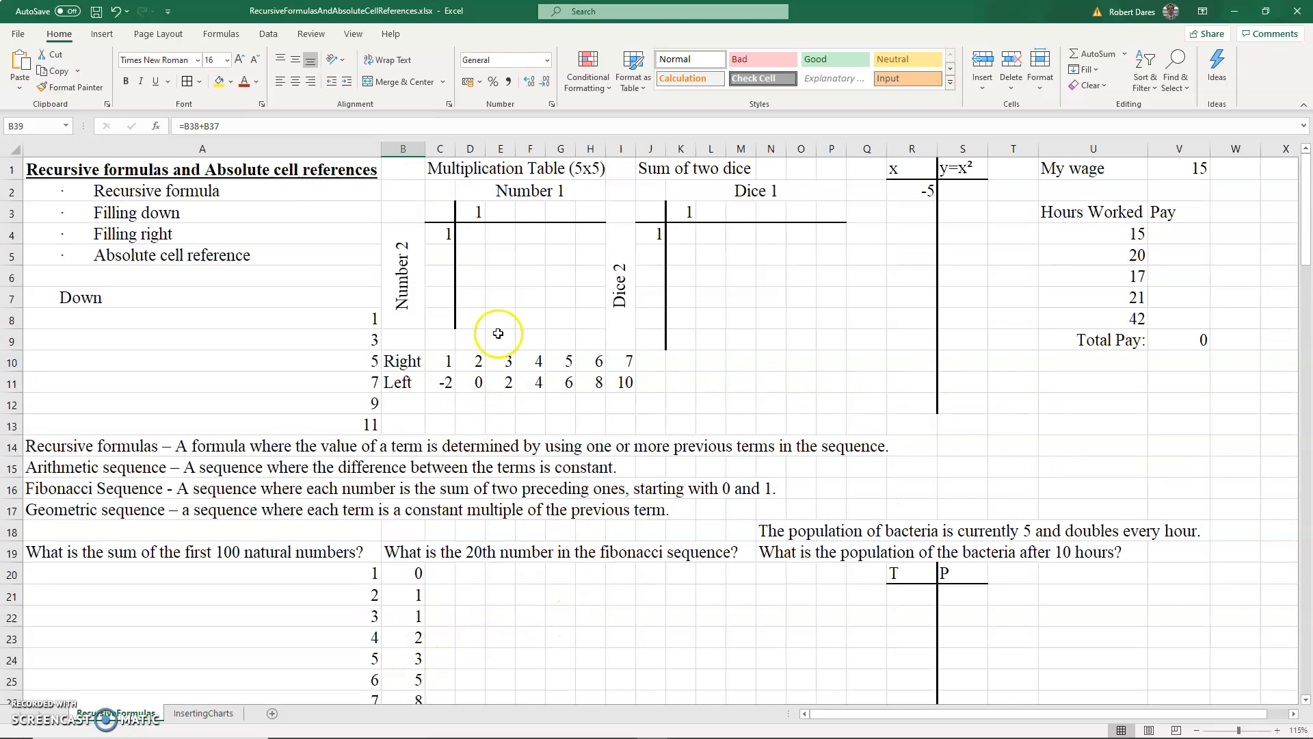
pyautogui.click(162, 215)
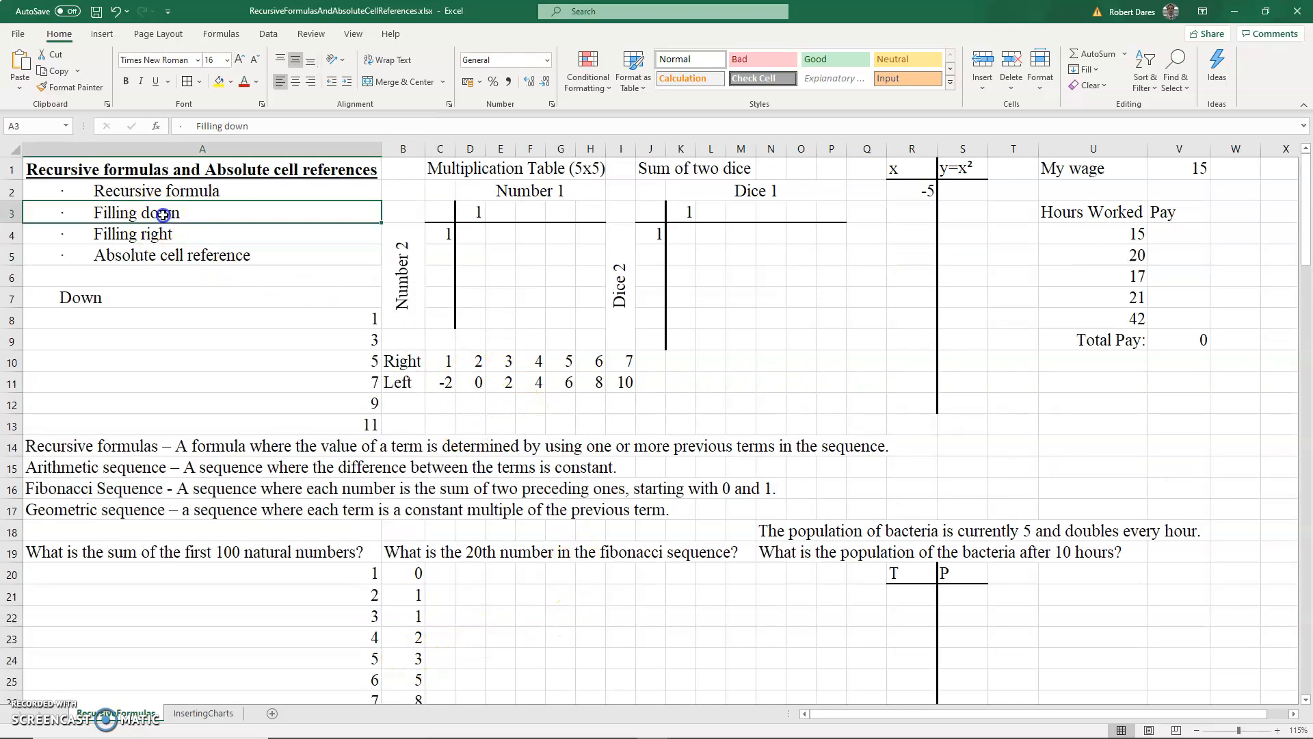
pyautogui.click(185, 237)
pyautogui.click(206, 259)
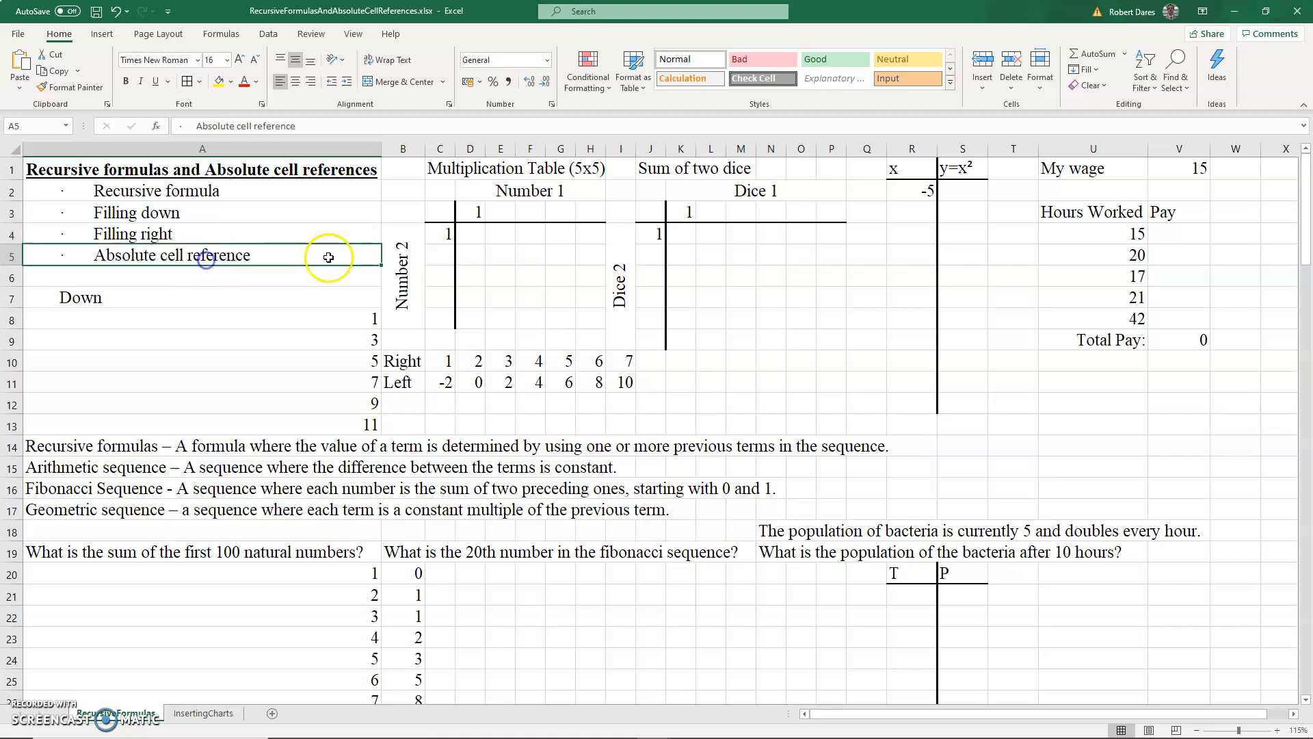
pyautogui.click(491, 211)
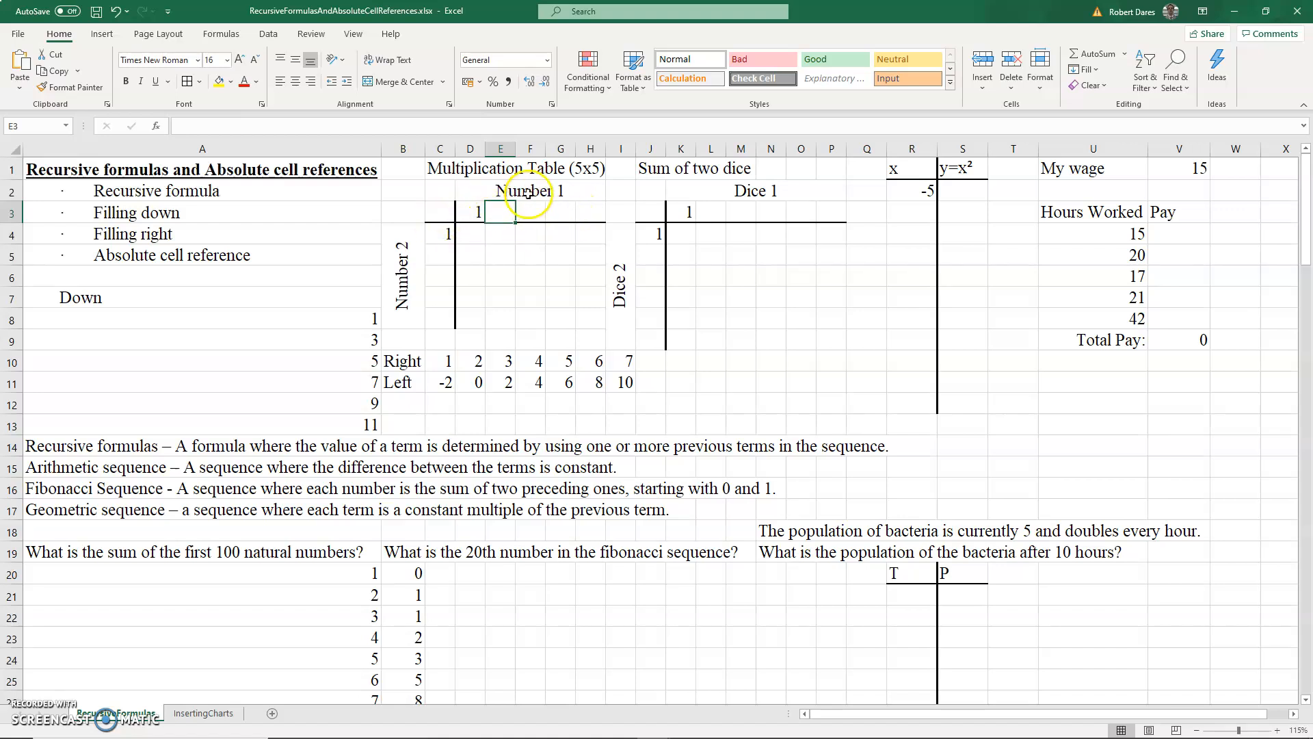
pyautogui.write('=')
pyautogui.click(475, 213)
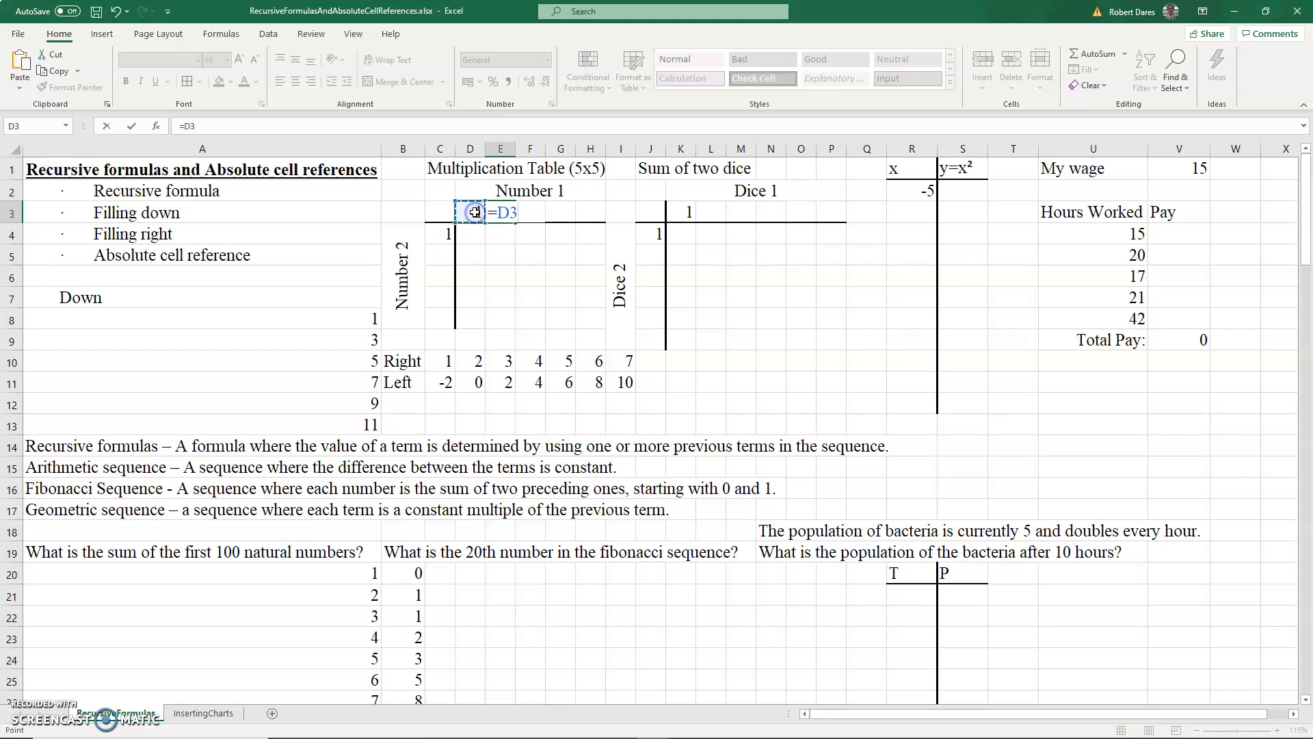
pyautogui.write('+')
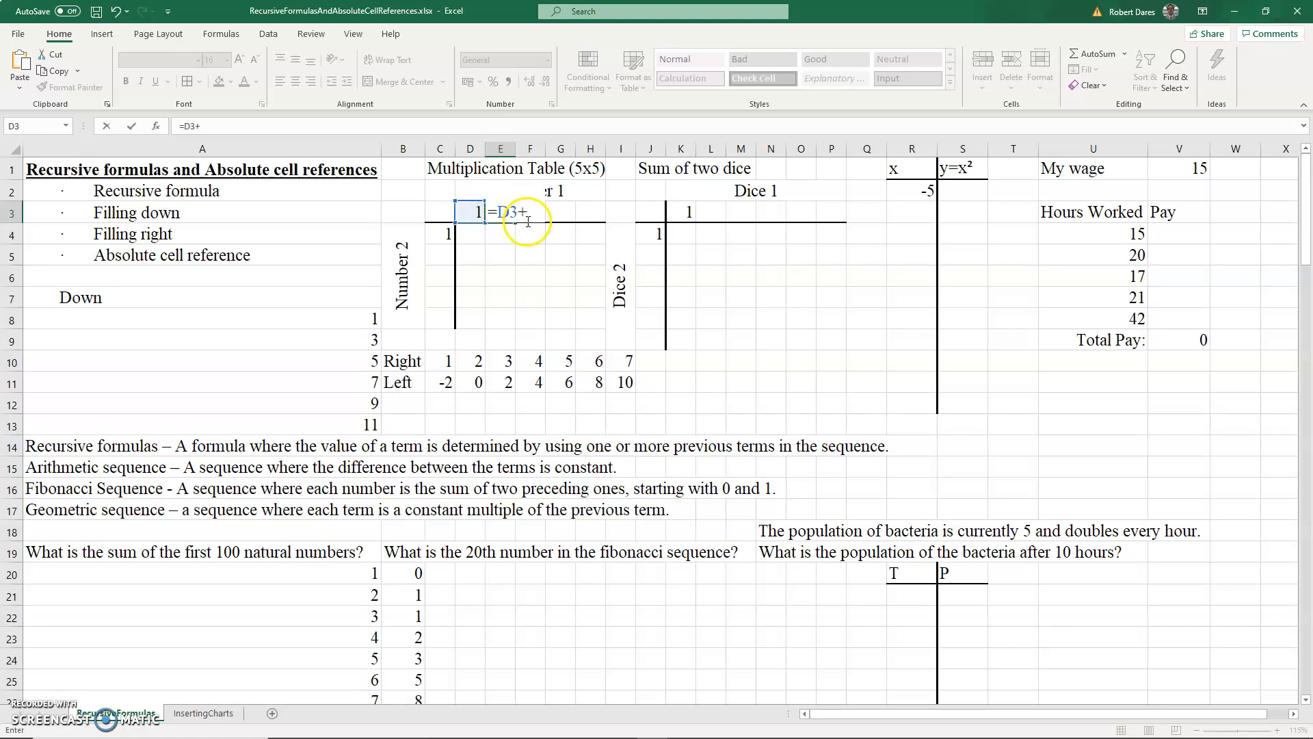
pyautogui.write('1')
pyautogui.press('Return')
pyautogui.moveTo(510, 212); pyautogui.dragTo(576, 209)
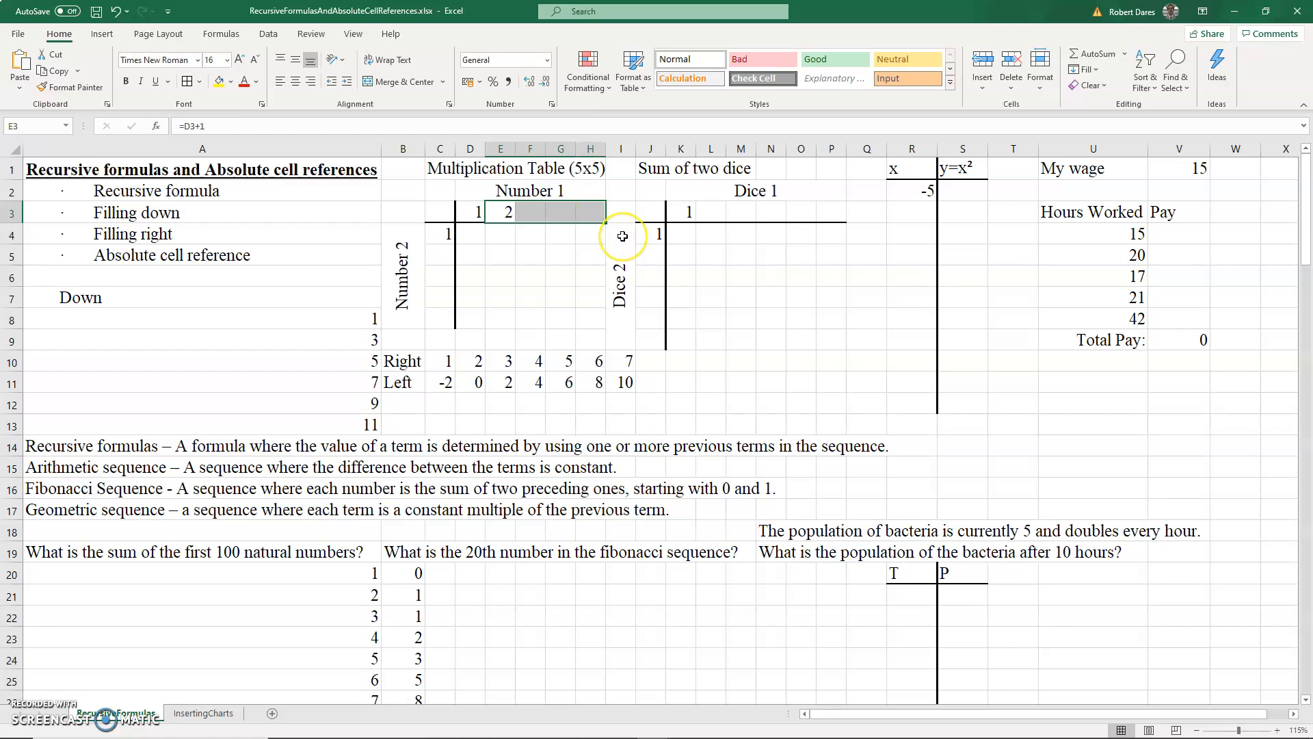
pyautogui.hotkey('ctrl', 'r')
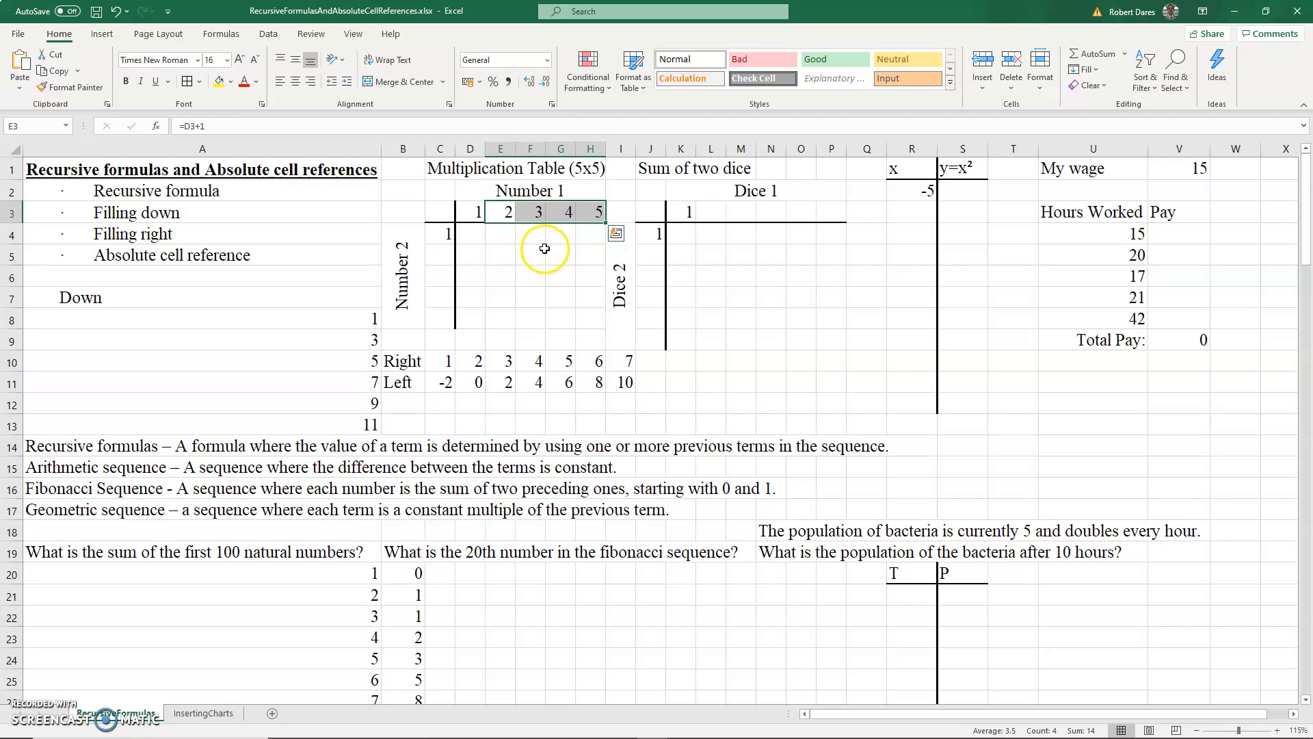
# - Enter =C4+1 in C5 and fill it down through C8 to number the multiplication table's rows
pyautogui.click(447, 255)
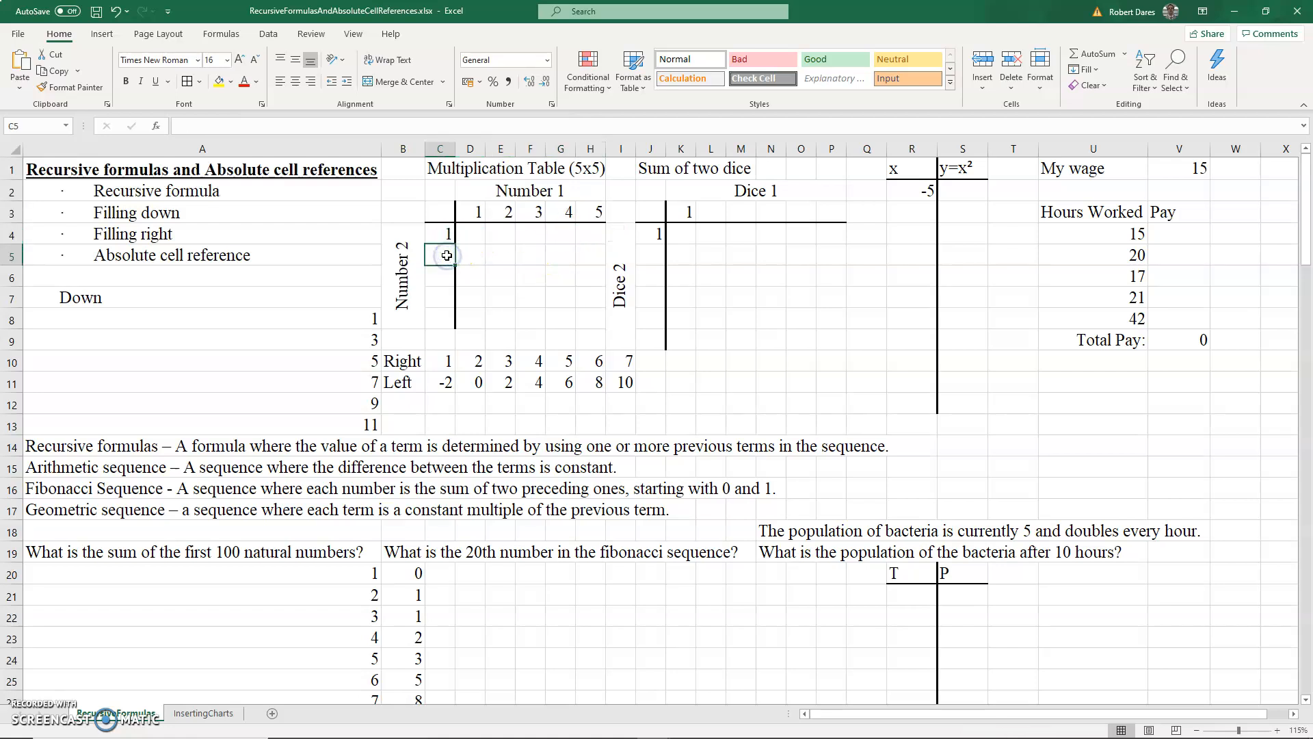
pyautogui.write('=')
pyautogui.click(448, 233)
pyautogui.write('+1')
pyautogui.press('Return')
pyautogui.moveTo(448, 255); pyautogui.dragTo(450, 323)
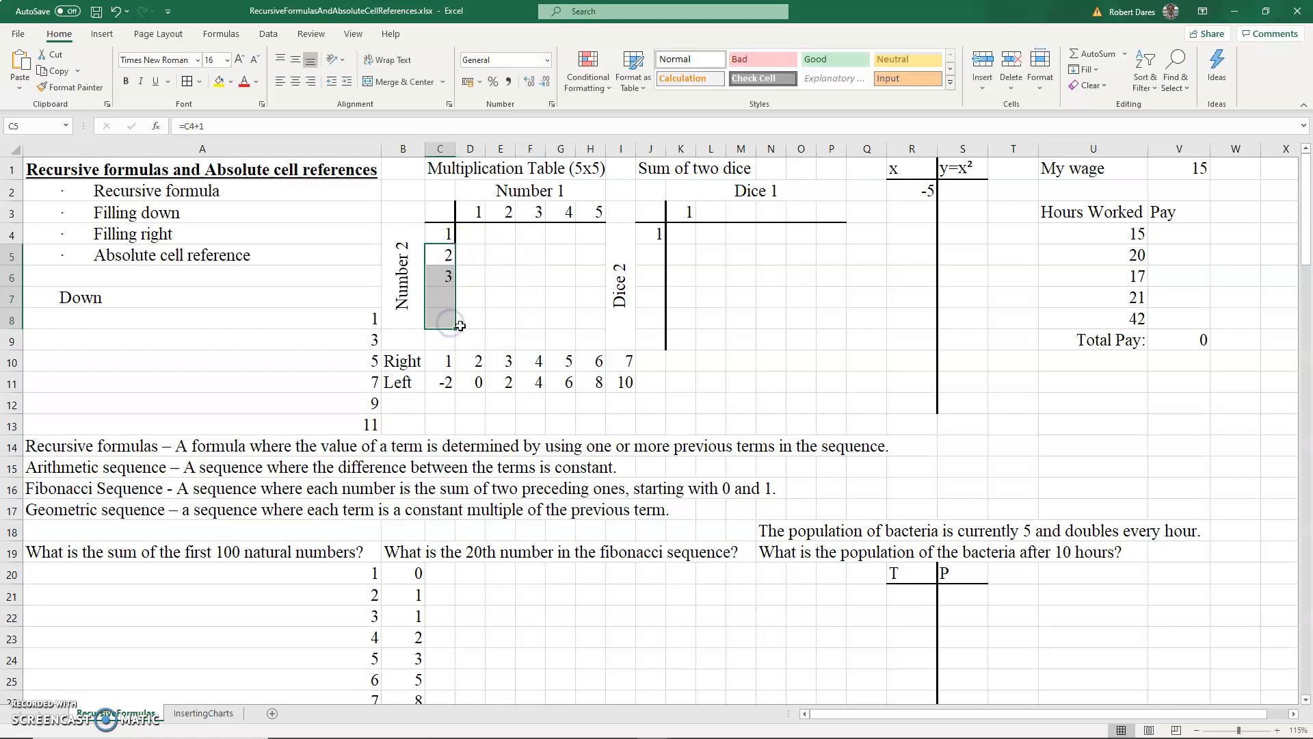
# - Enter the formula =C4*D3 in D4 as the first product of the multiplication table
pyautogui.click(505, 268)
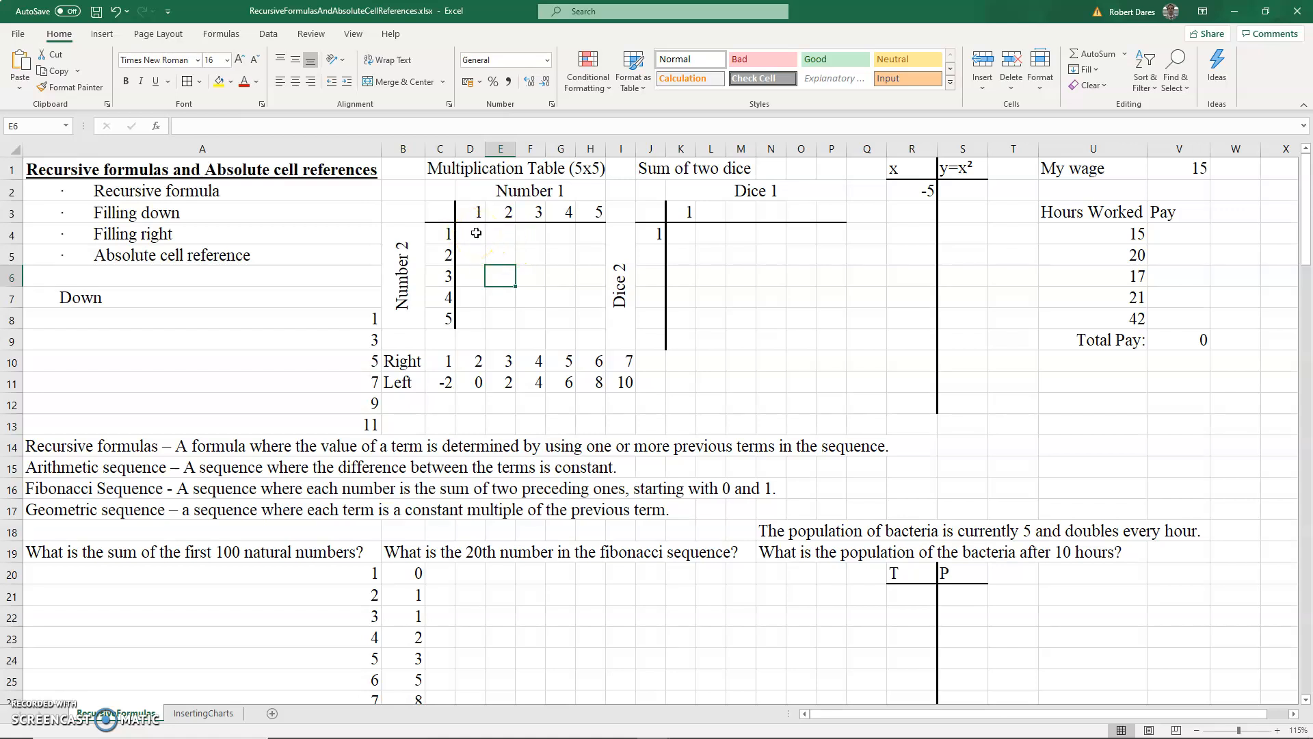
pyautogui.click(476, 233)
pyautogui.write('=')
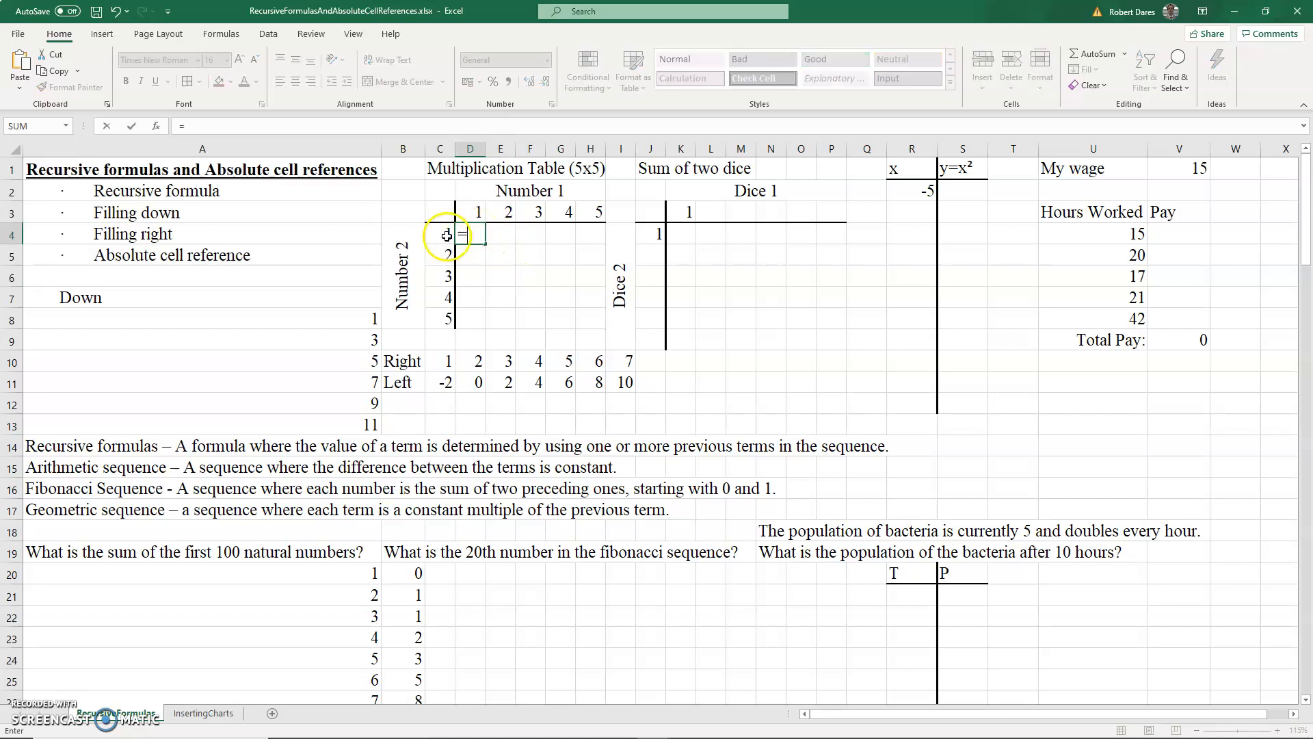
pyautogui.click(444, 235)
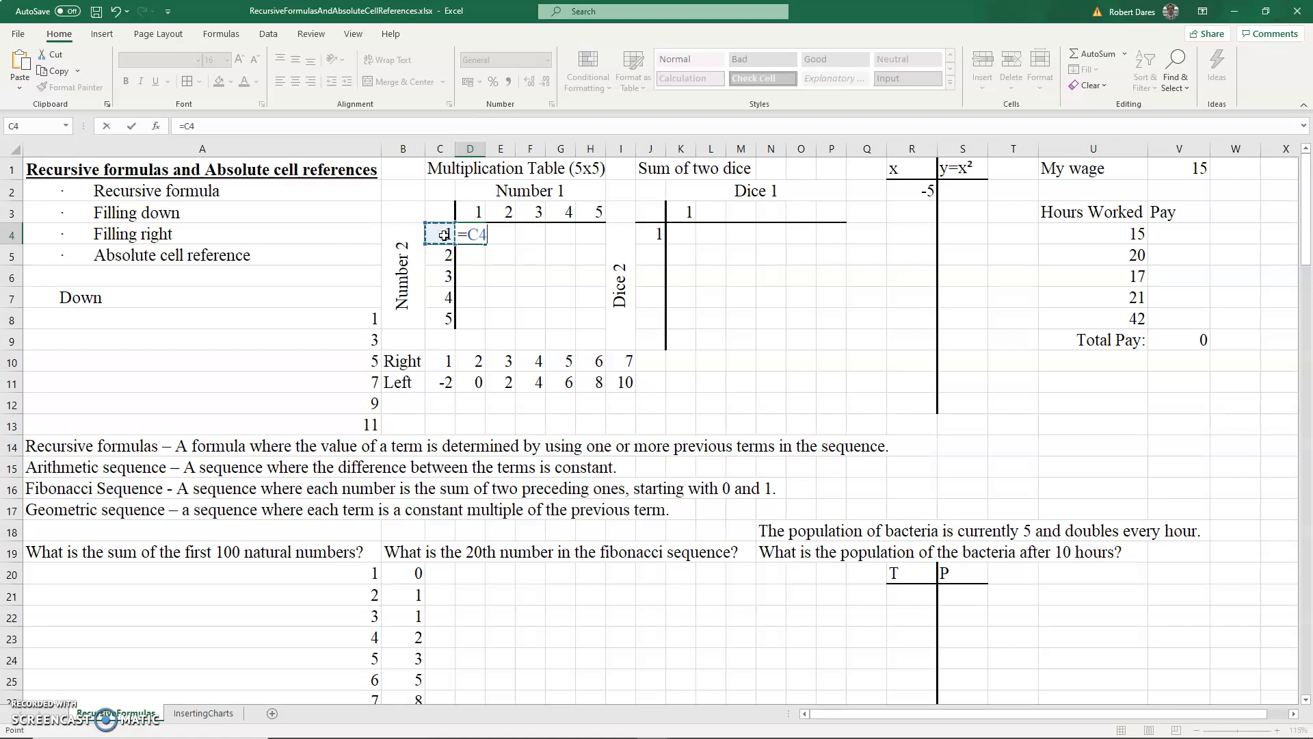
pyautogui.write('*')
pyautogui.click(474, 206)
pyautogui.press('Return')
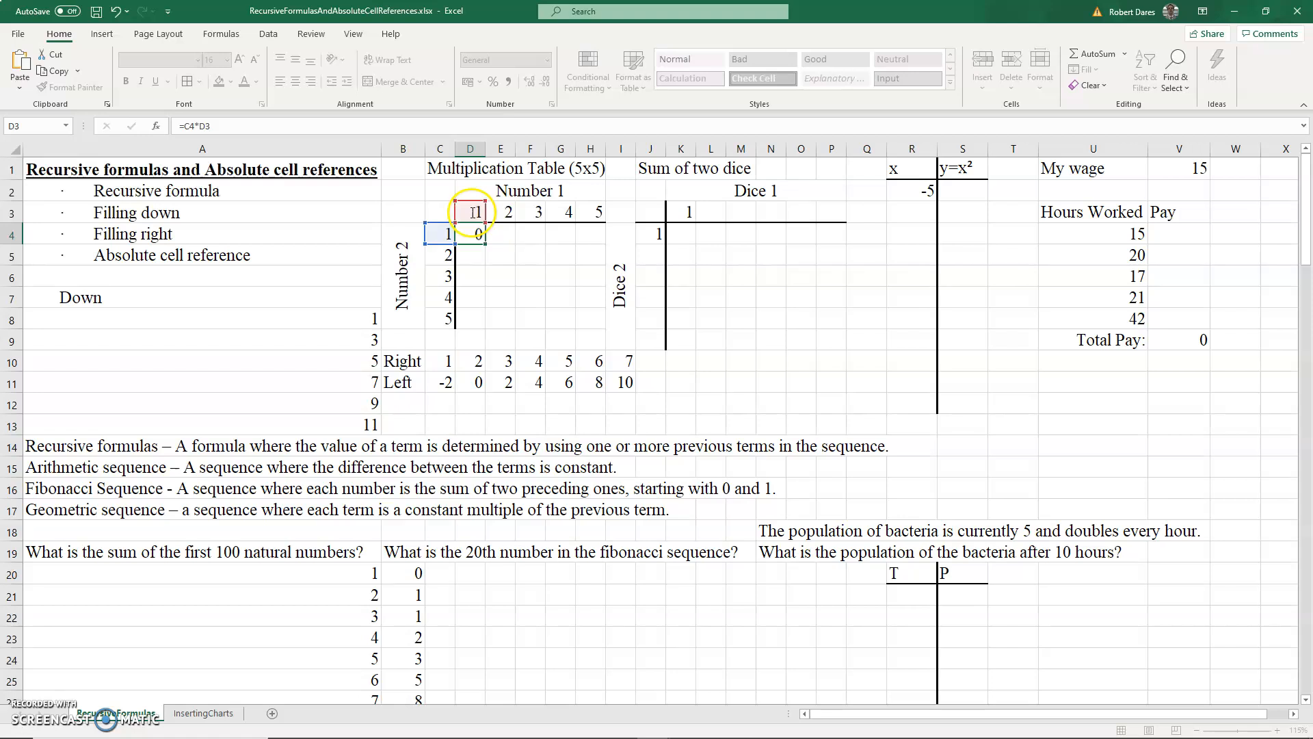
pyautogui.click(480, 235)
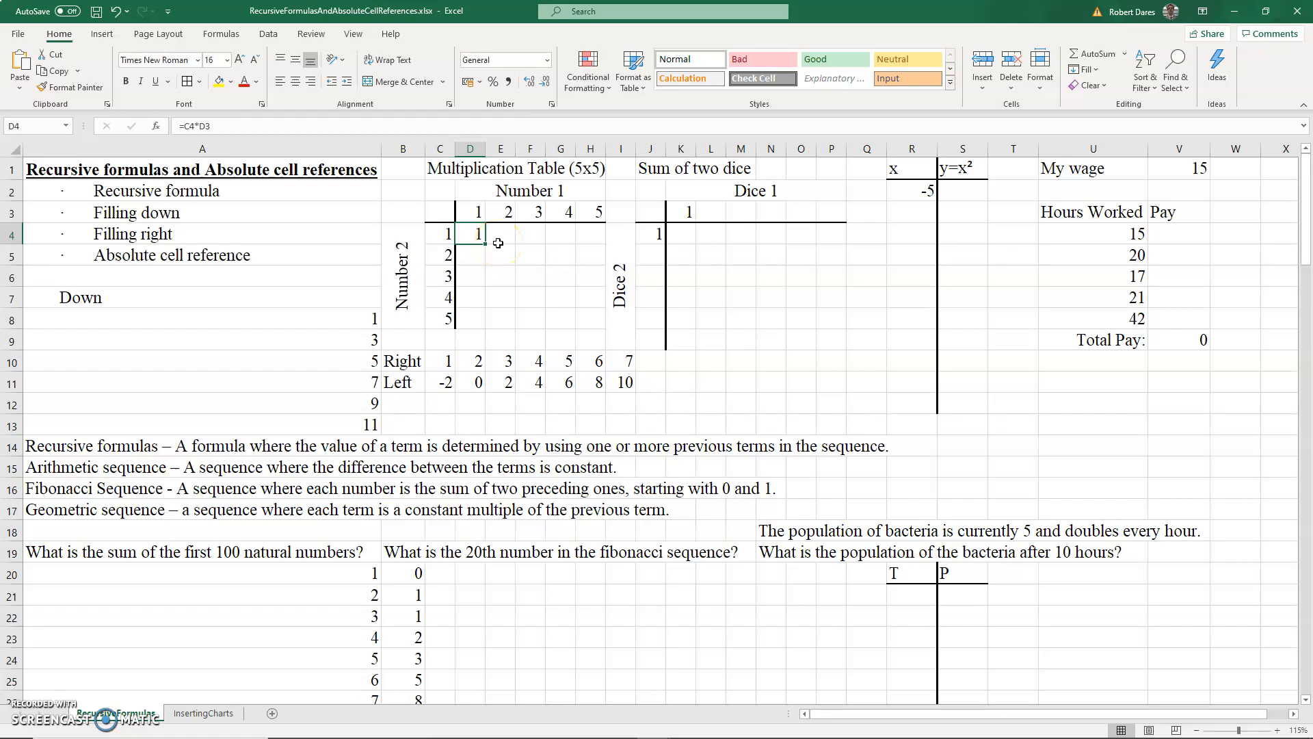
# - Fill D4's formula right through H4 across the multiplication table's first row
pyautogui.keyDown('shift'); pyautogui.click(589, 235); pyautogui.keyUp('shift')
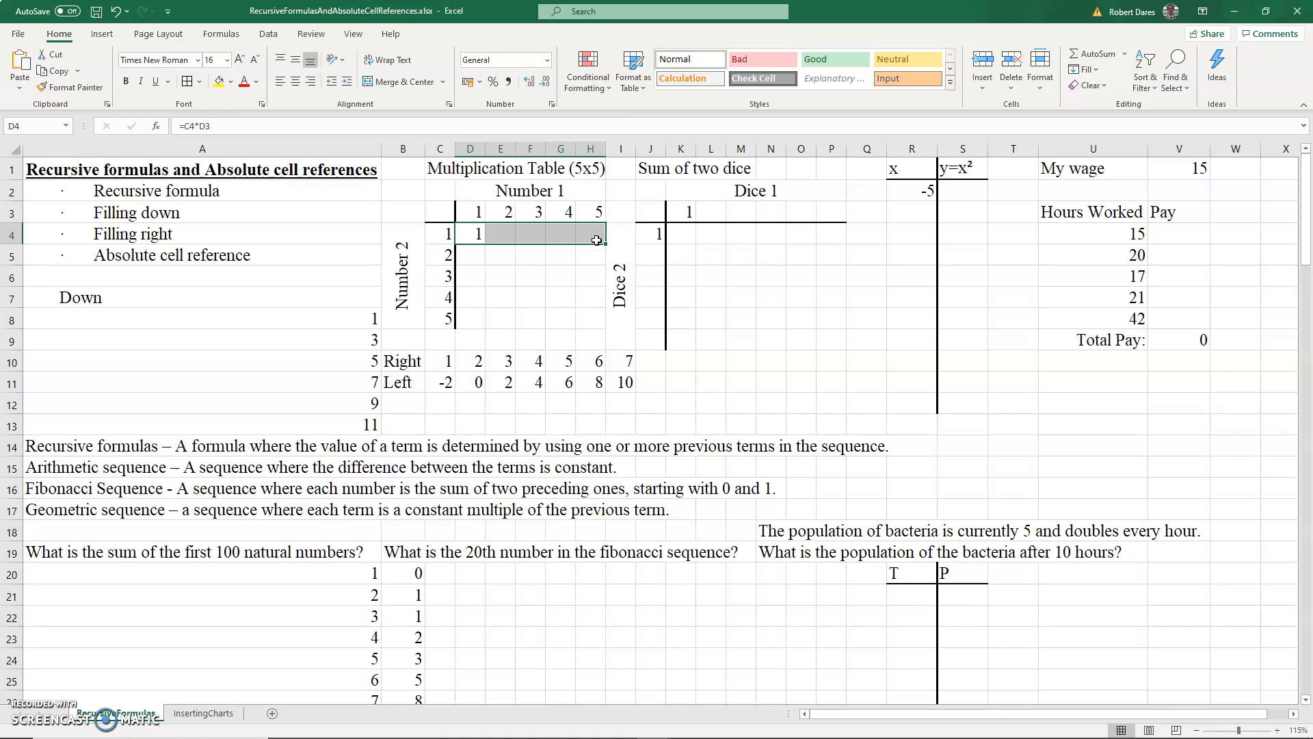
pyautogui.hotkey('ctrl', 'r')
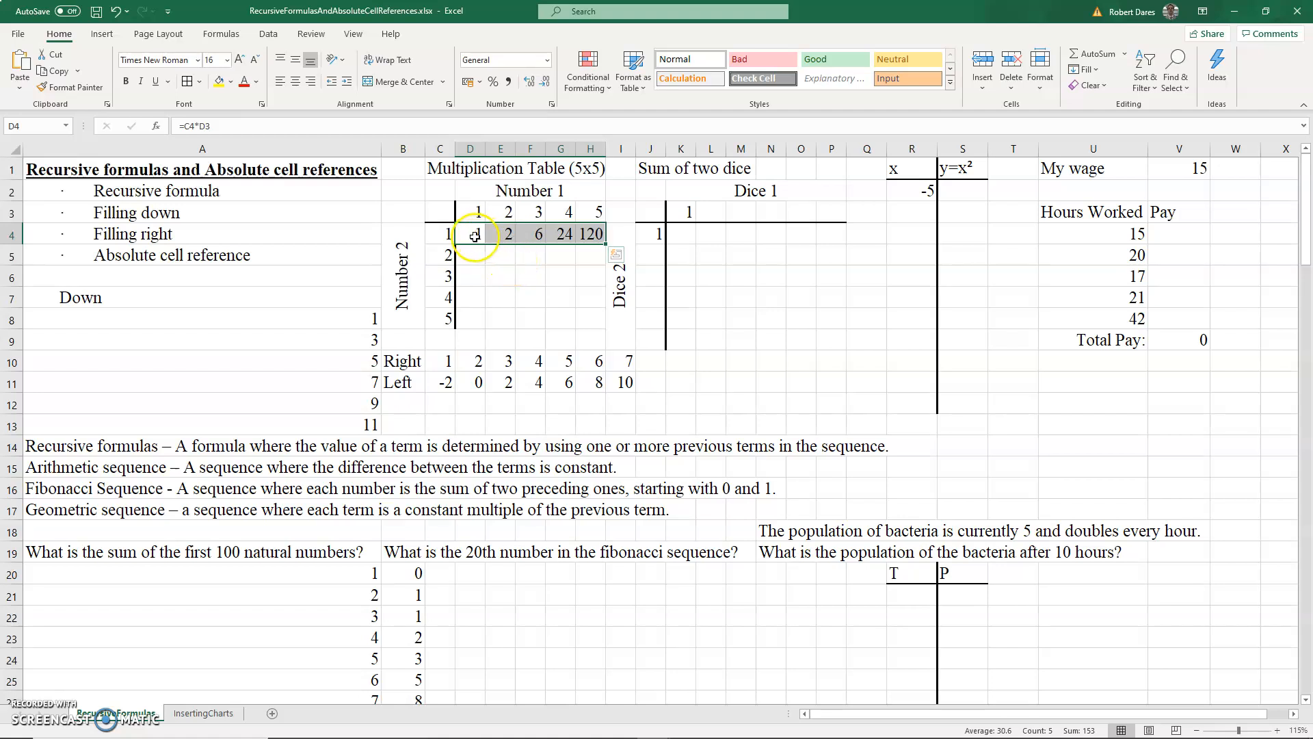
# - Inspect the copied formulas in E4 and F4 to see how the references shifted
pyautogui.click(508, 235)
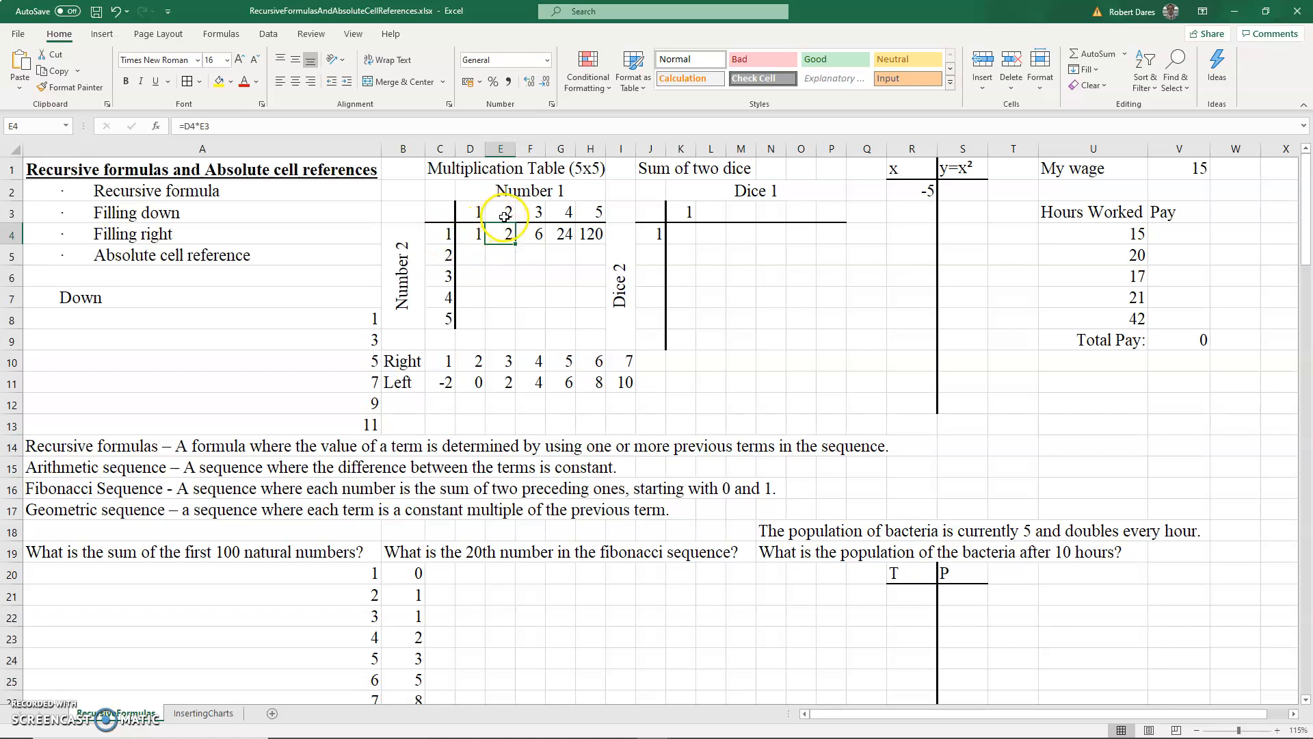
pyautogui.click(540, 235)
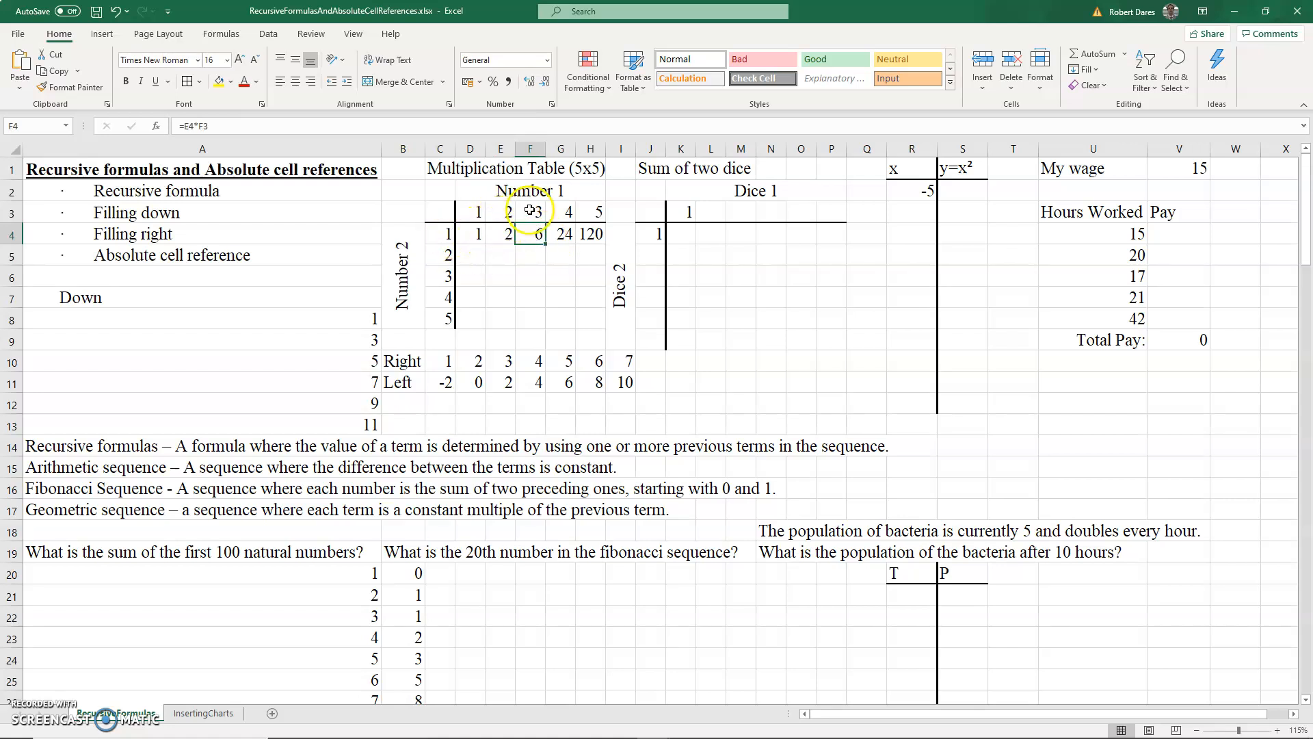
pyautogui.click(536, 128)
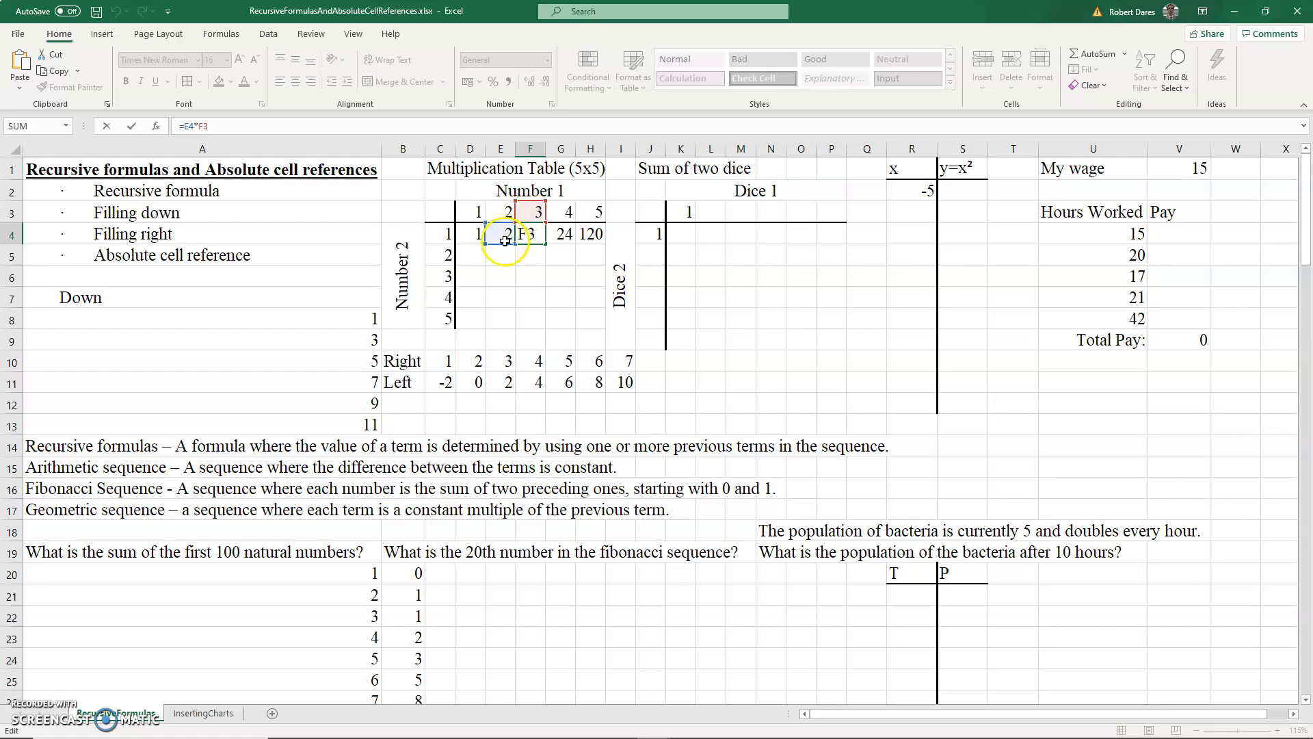
pyautogui.press('Return')
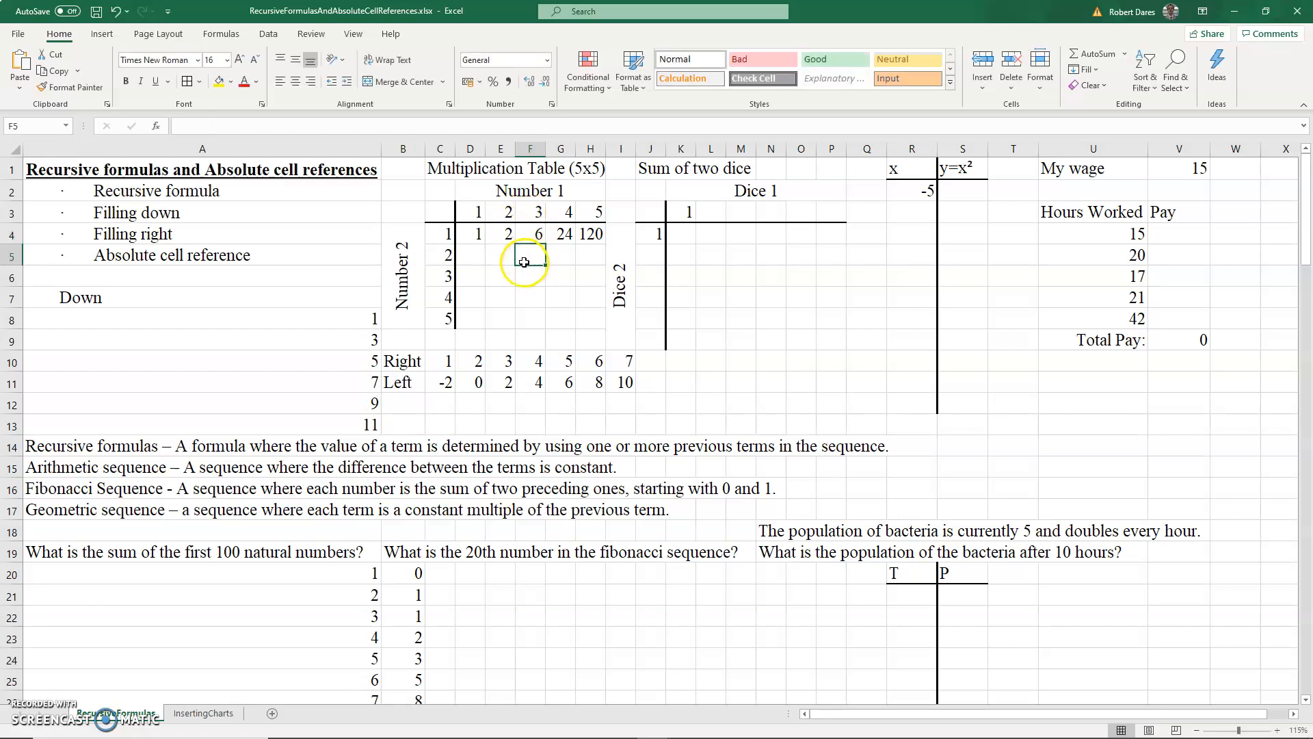
# - Change D4's formula to =$C4*D3 to lock column C, fill it right through H4, and check H4's formula
pyautogui.click(472, 234)
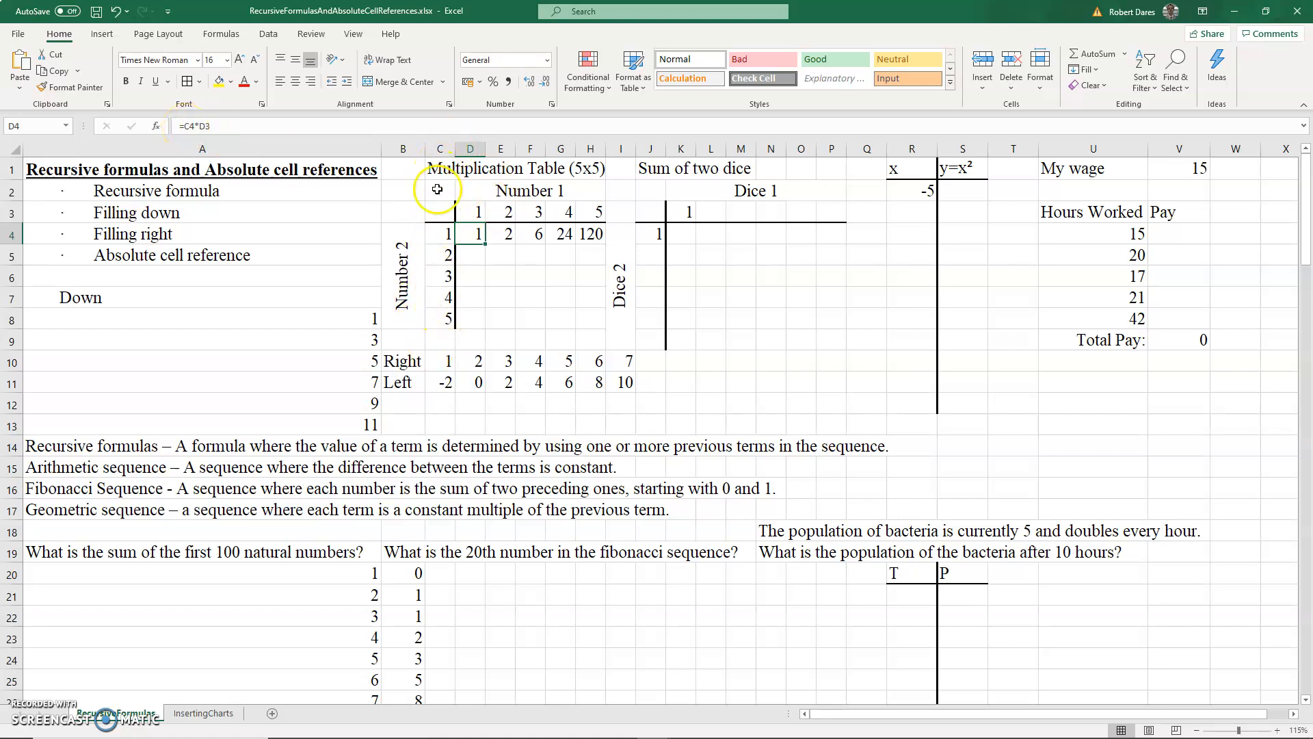
pyautogui.click(183, 125)
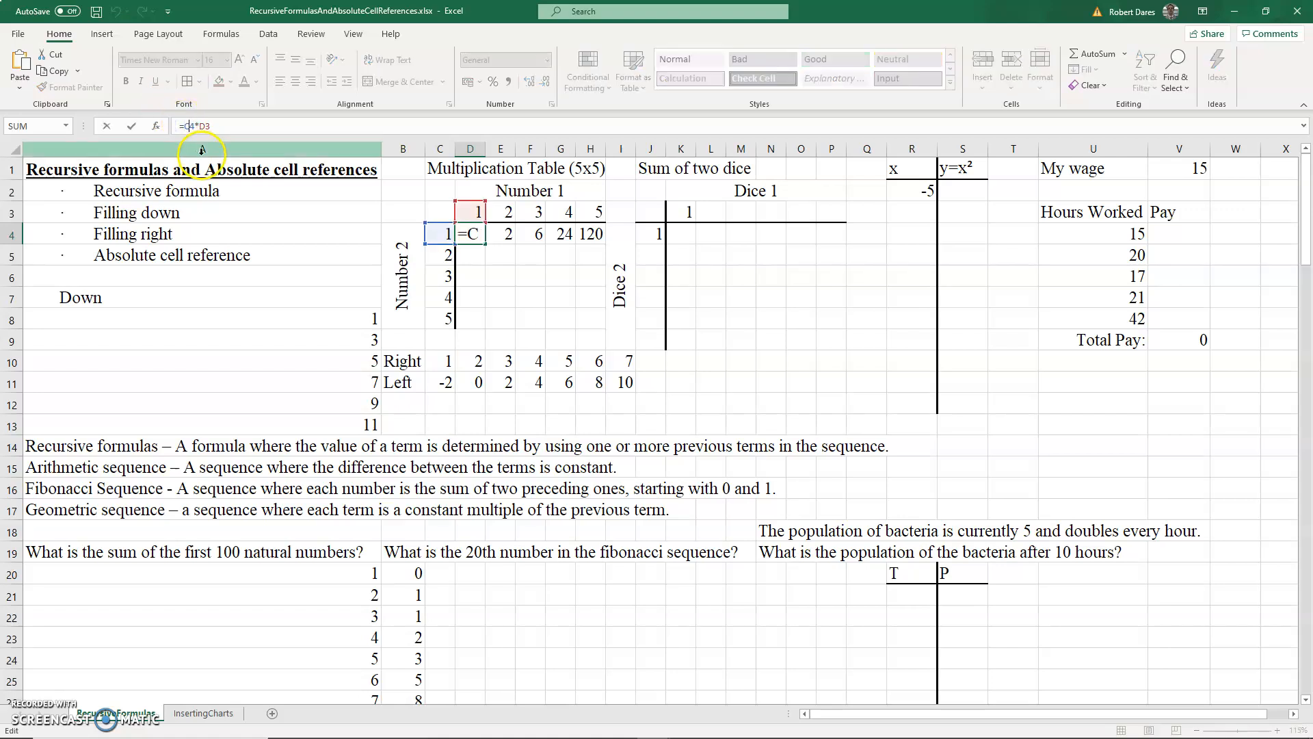
pyautogui.write('$')
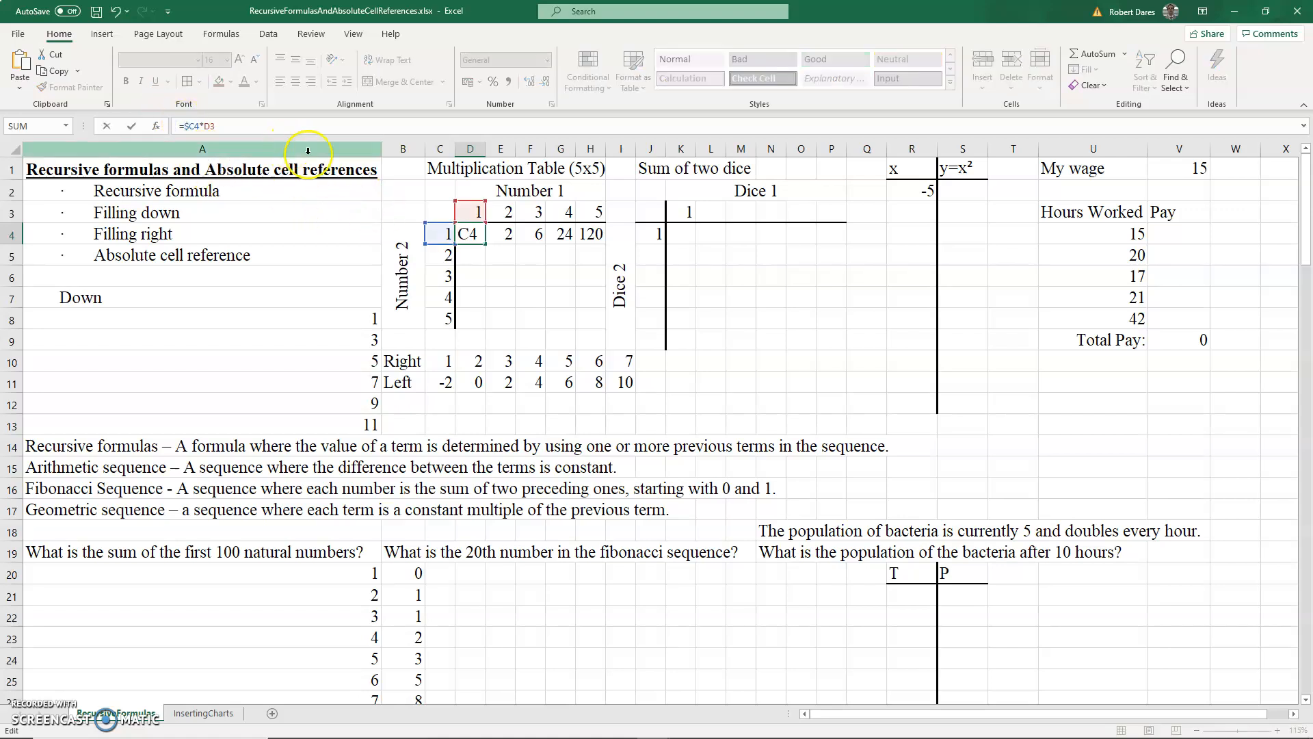
pyautogui.click(476, 235)
pyautogui.moveTo(486, 243); pyautogui.dragTo(595, 240)
pyautogui.hotkey('ctrl', 'r')
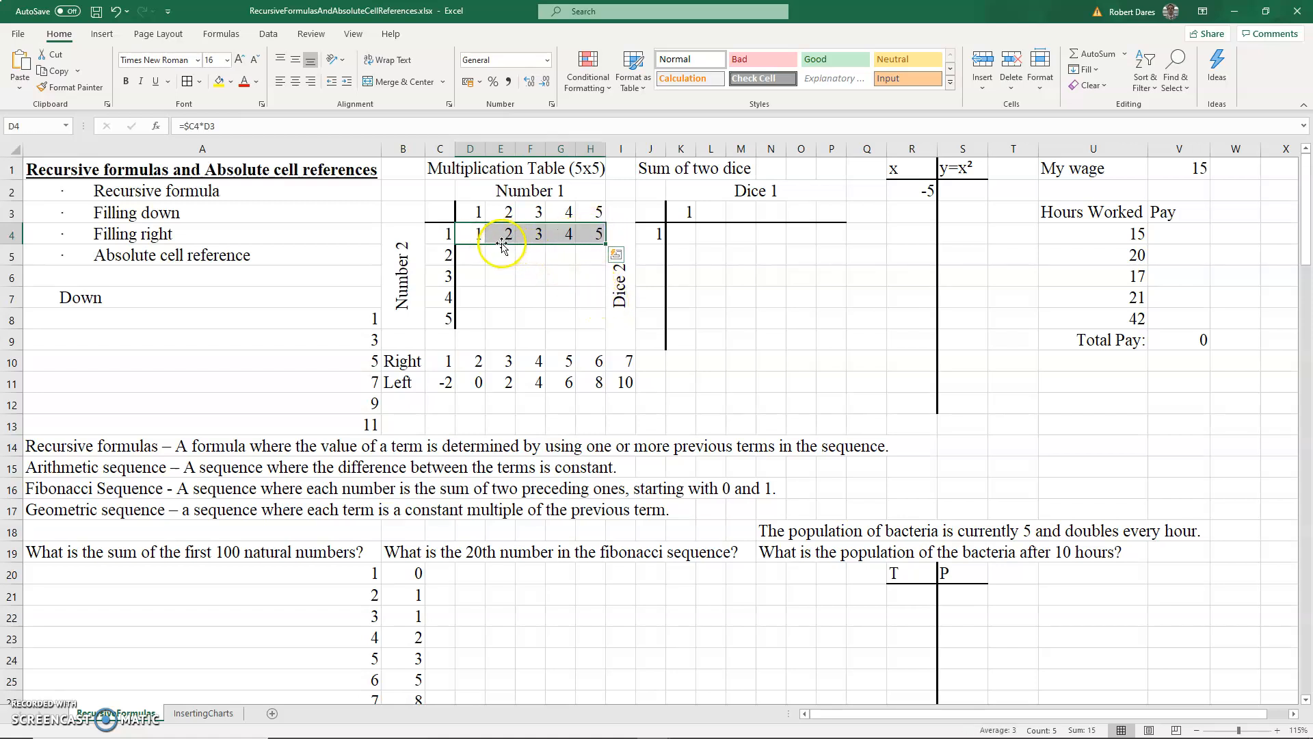
pyautogui.click(594, 236)
pyautogui.click(316, 129)
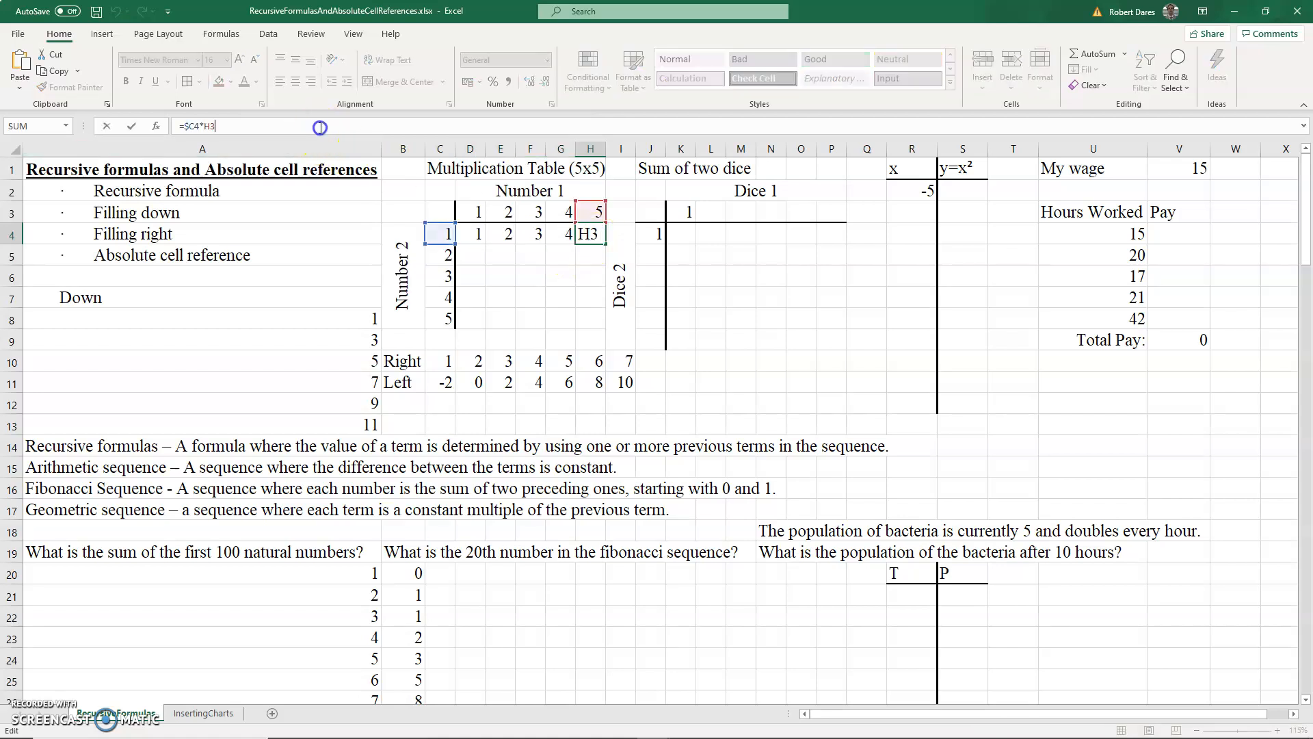
pyautogui.press('Escape')
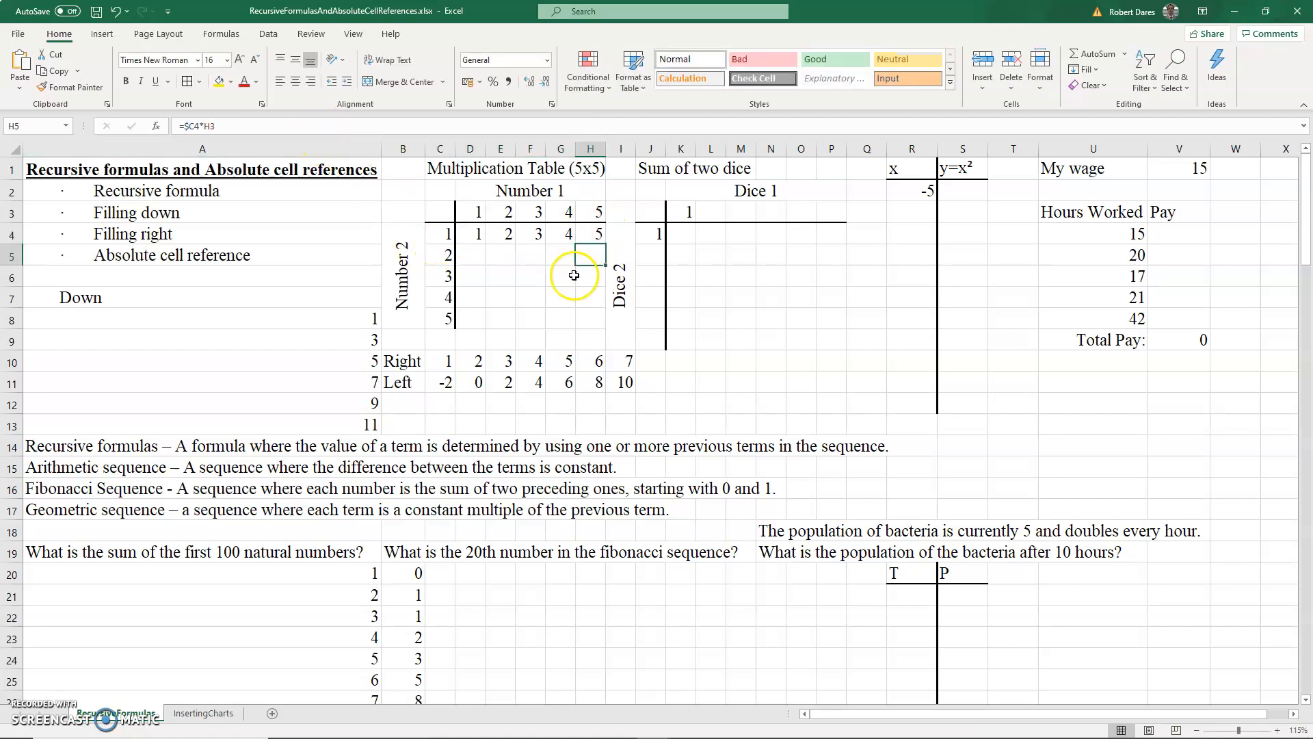
# - Fill the first product row D4:H4 down through row 8
pyautogui.moveTo(478, 234); pyautogui.dragTo(588, 312)
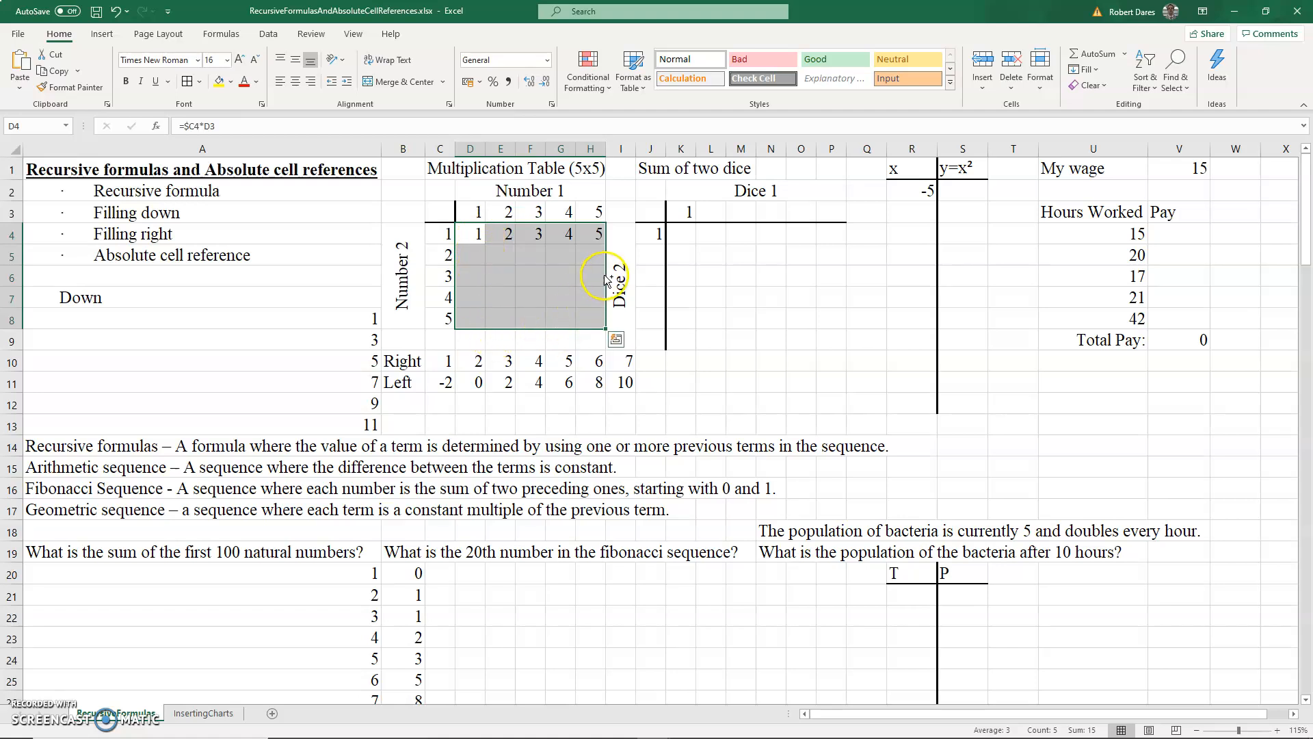
pyautogui.hotkey('ctrl', 'd')
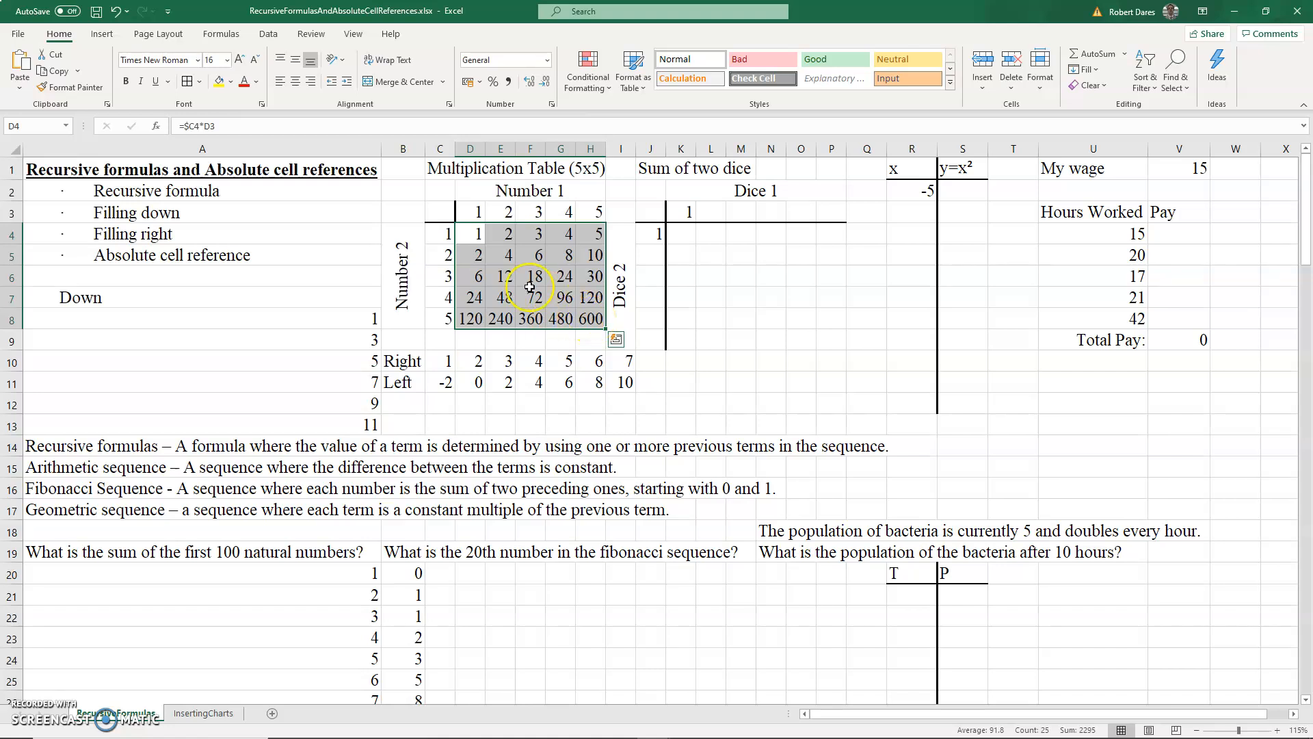
# - Inspect the filled formulas in D5, E5, D6 and E7 of the multiplication table
pyautogui.click(478, 256)
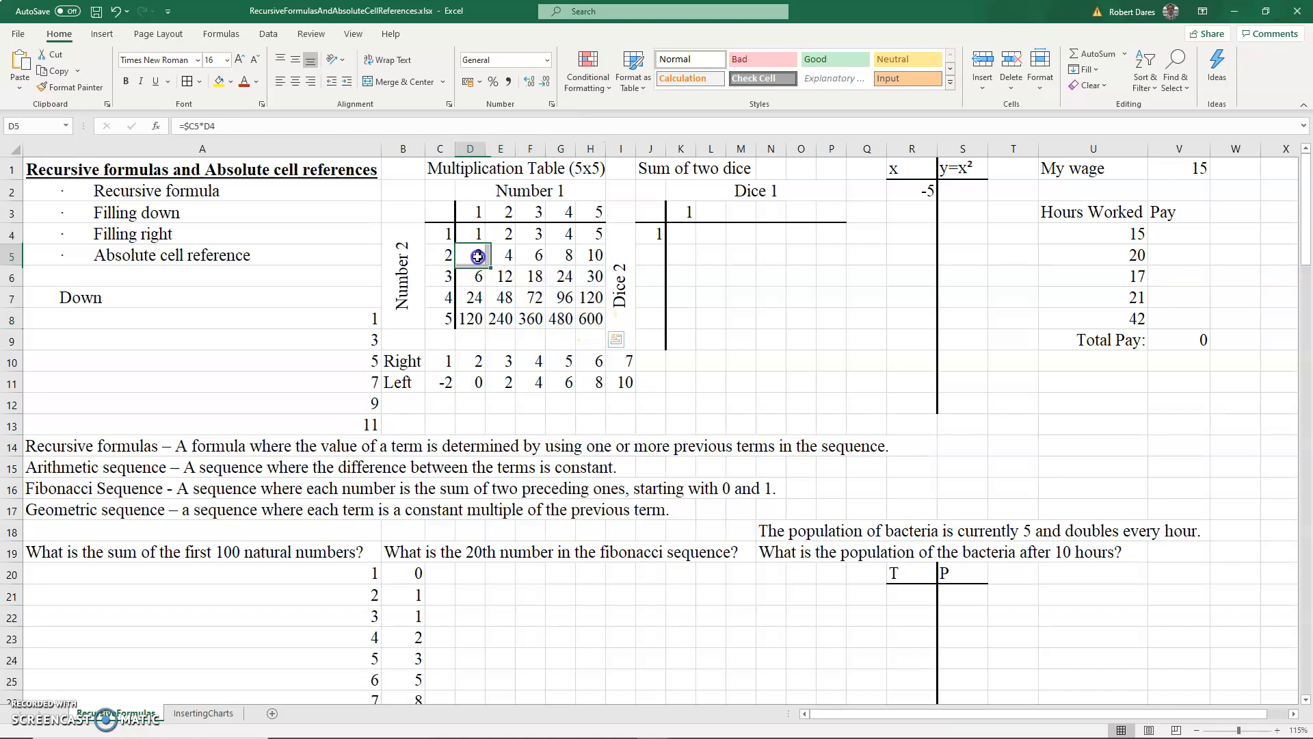
pyautogui.click(342, 130)
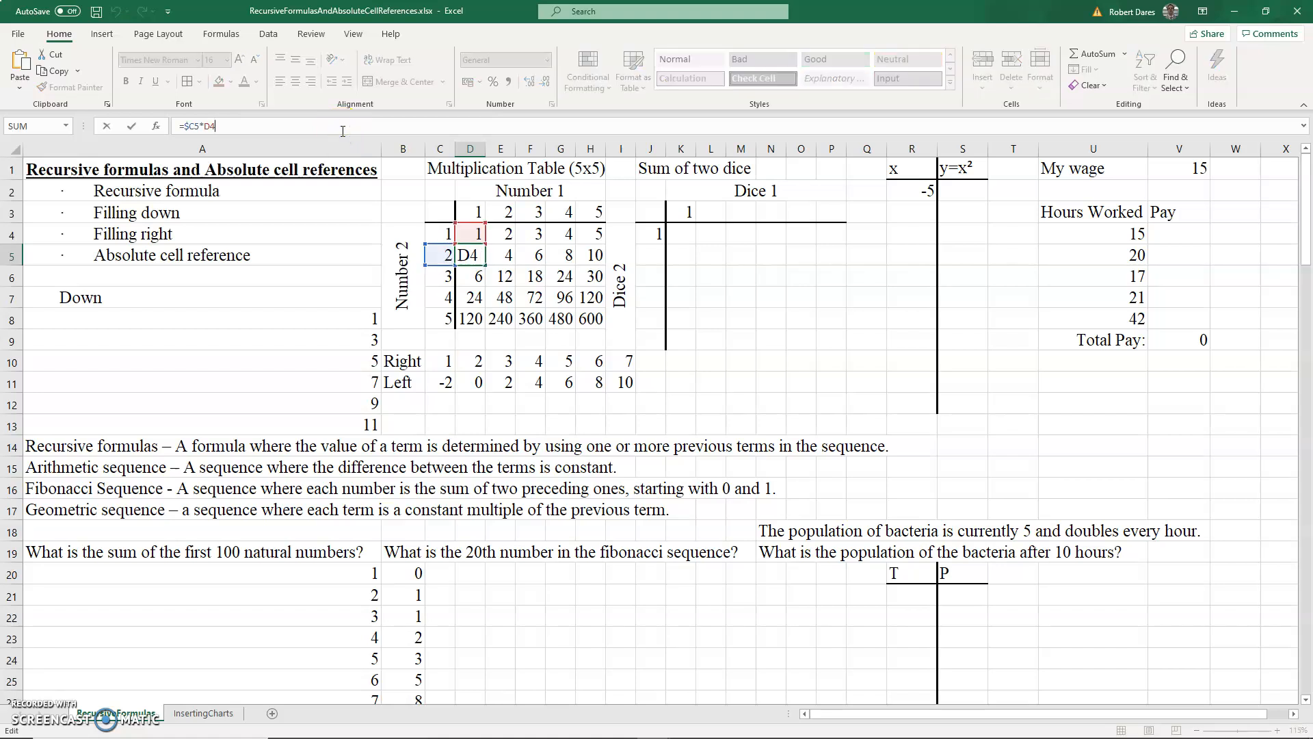
pyautogui.press('Tab')
pyautogui.click(342, 131)
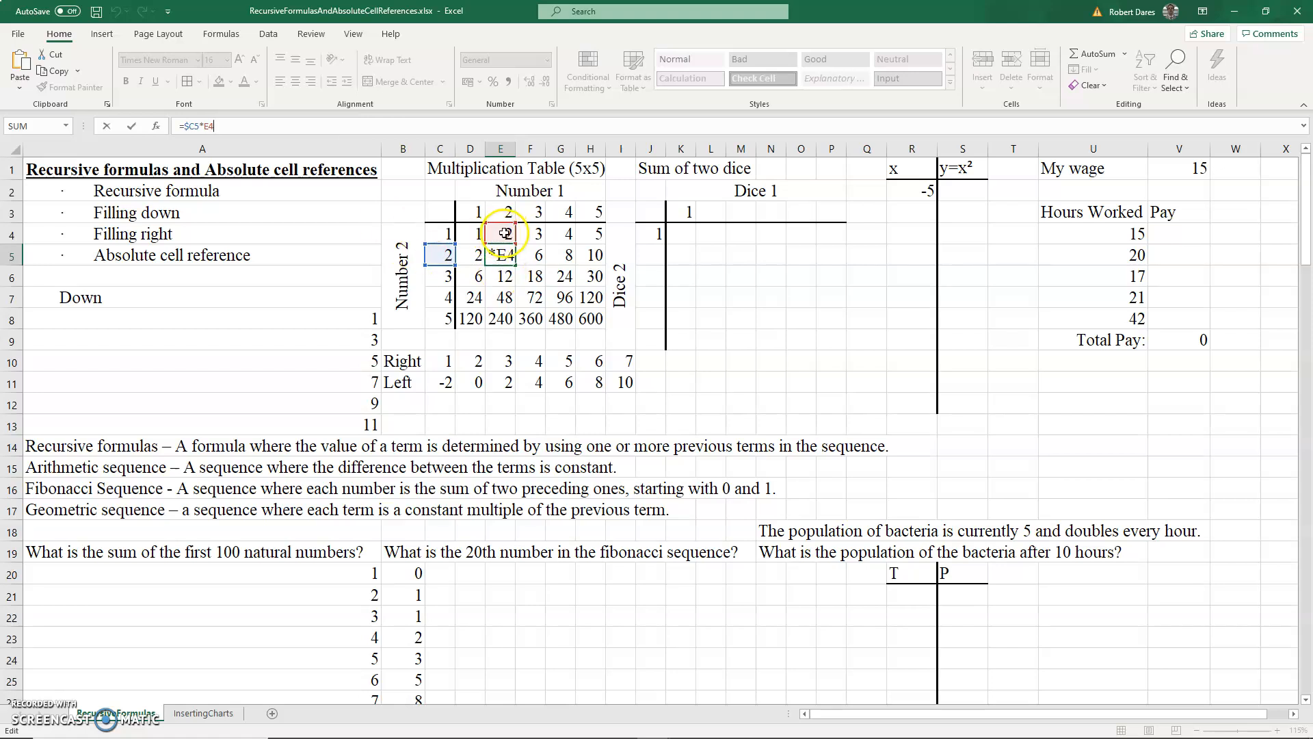
pyautogui.press('Return')
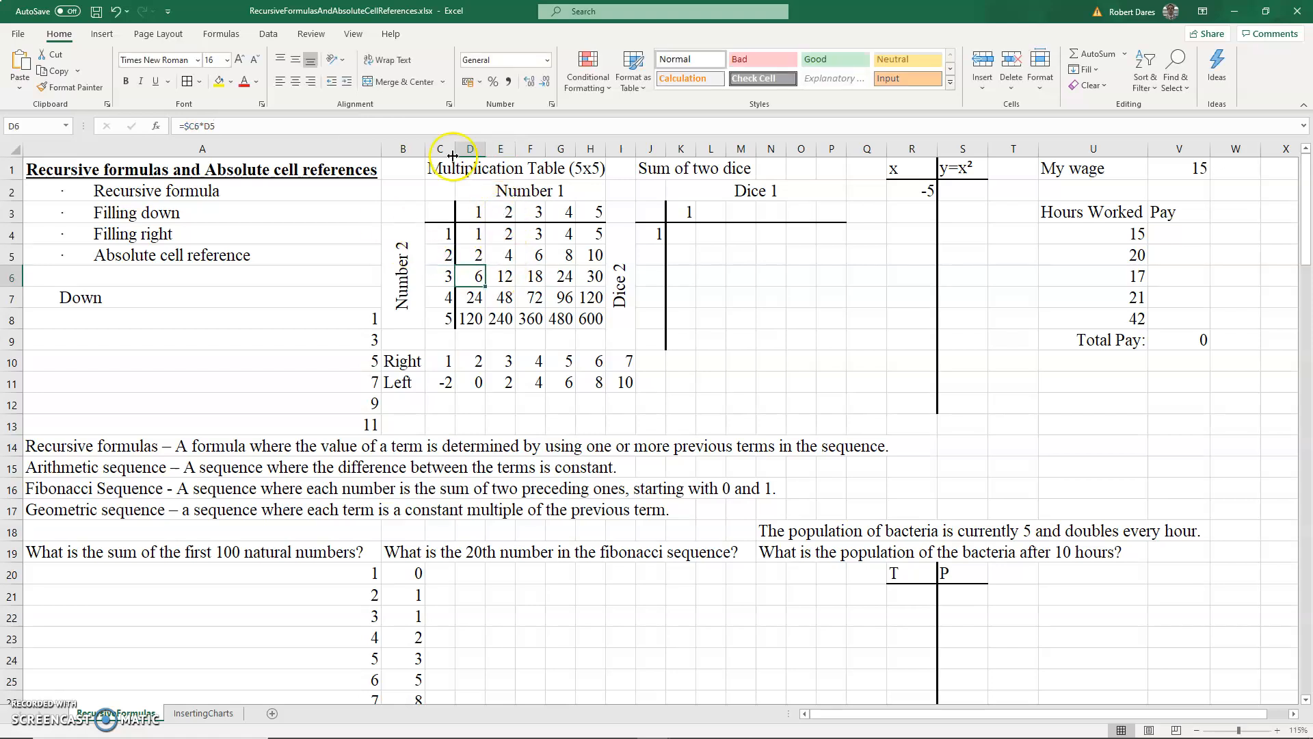
pyautogui.click(460, 125)
pyautogui.press('Return')
pyautogui.press('Tab')
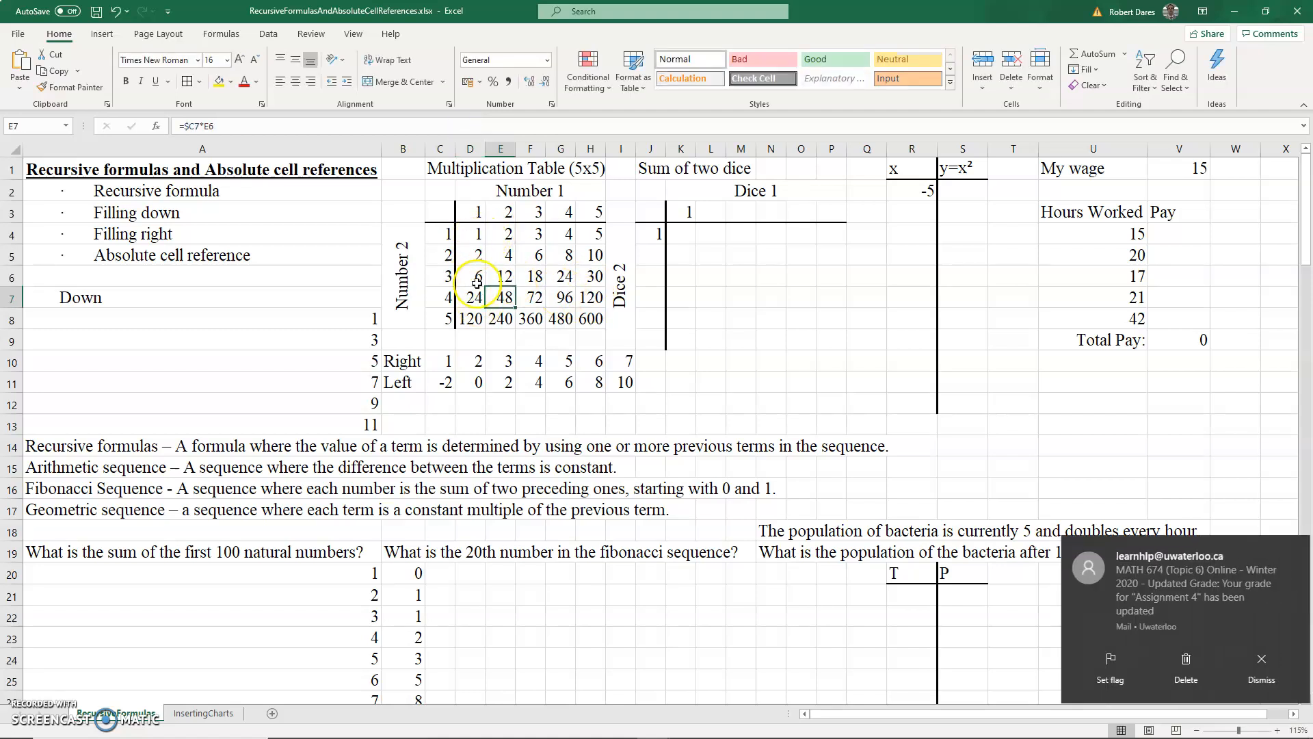
pyautogui.click(1253, 660)
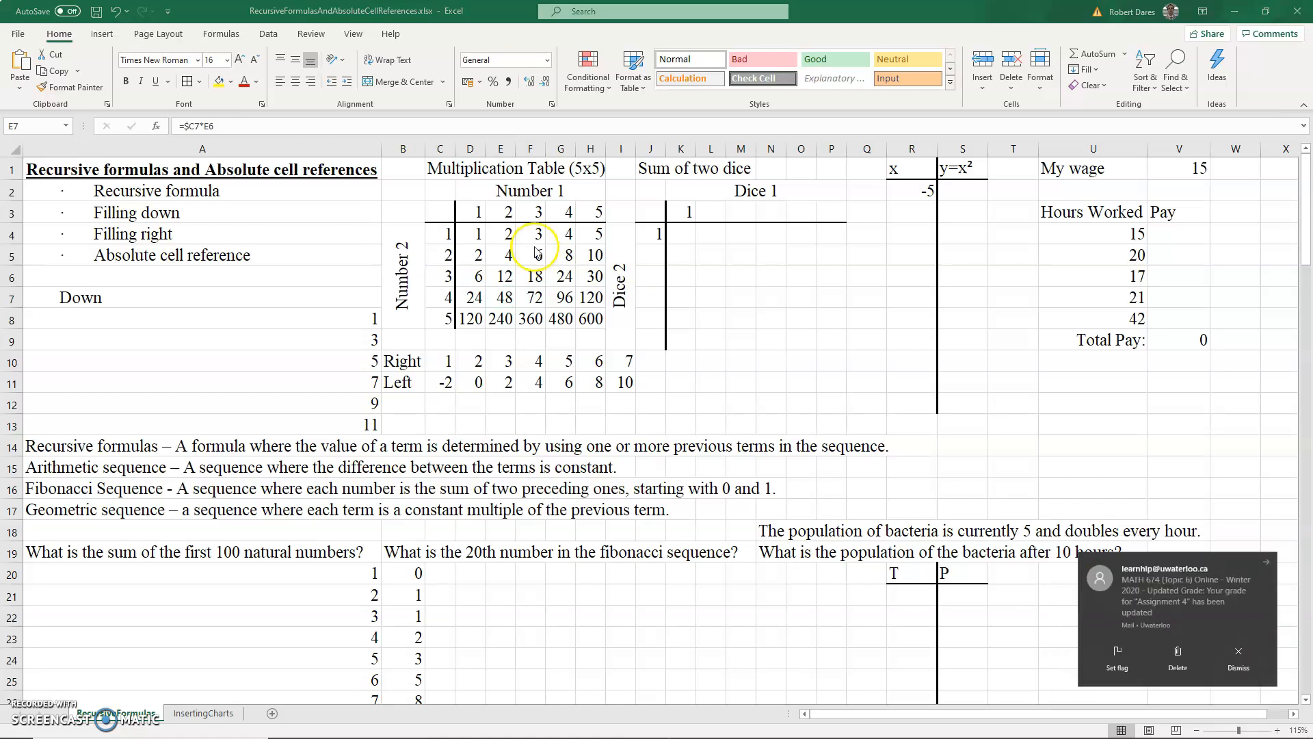
# - Change D4's formula to =$C4*D$3 so the header row is also locked
pyautogui.click(479, 233)
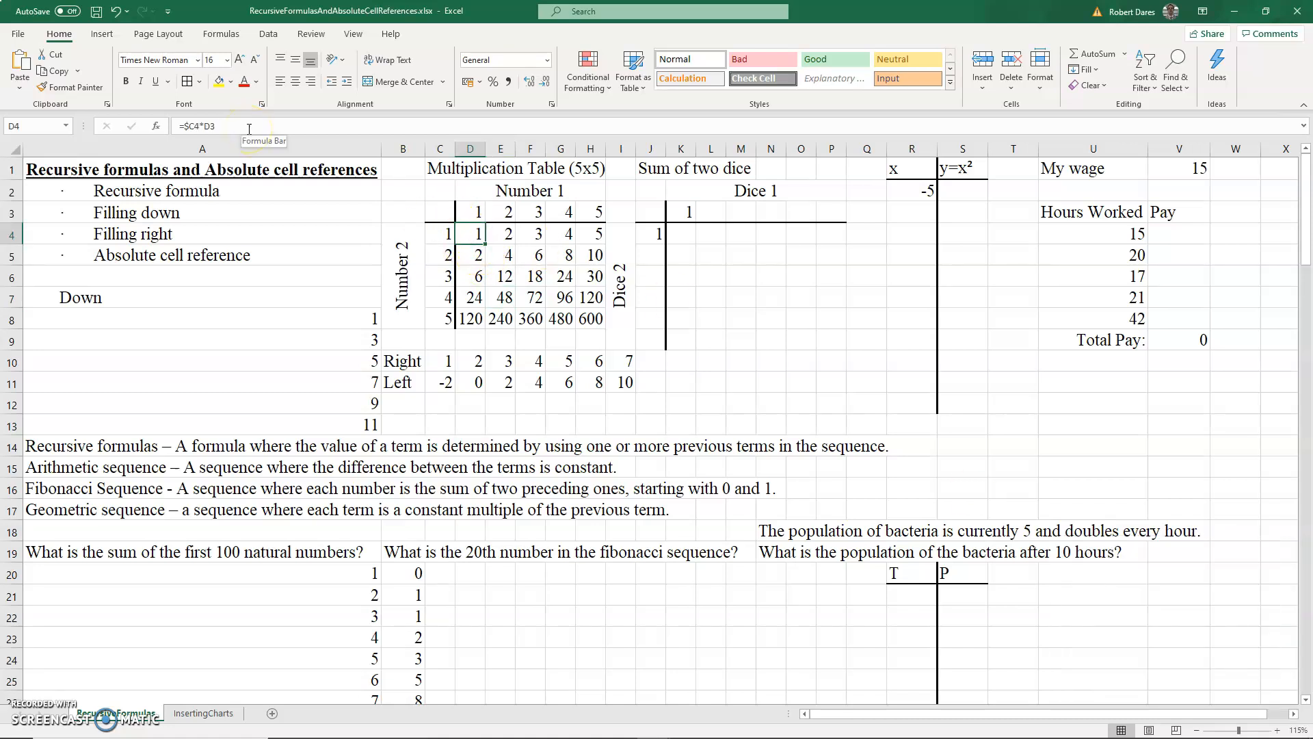
pyautogui.moveTo(479, 213); pyautogui.dragTo(596, 221)
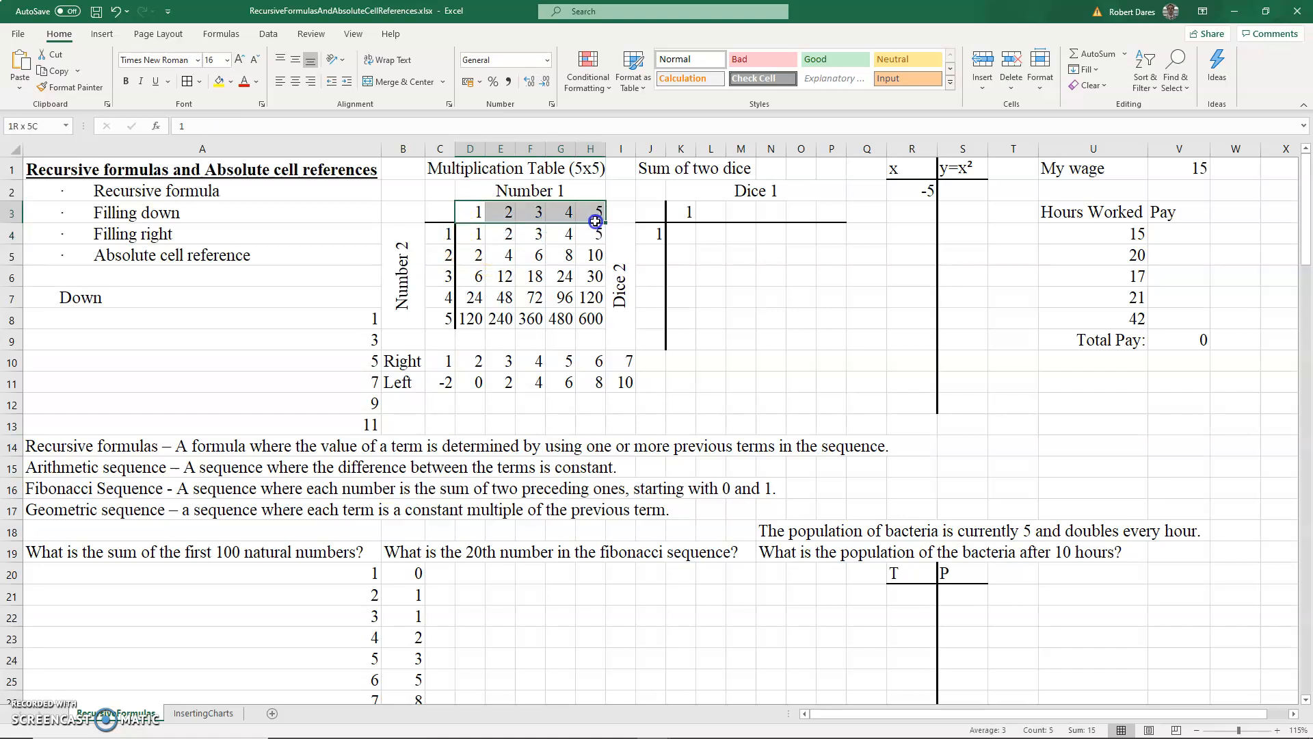
pyautogui.click(479, 234)
pyautogui.click(217, 130)
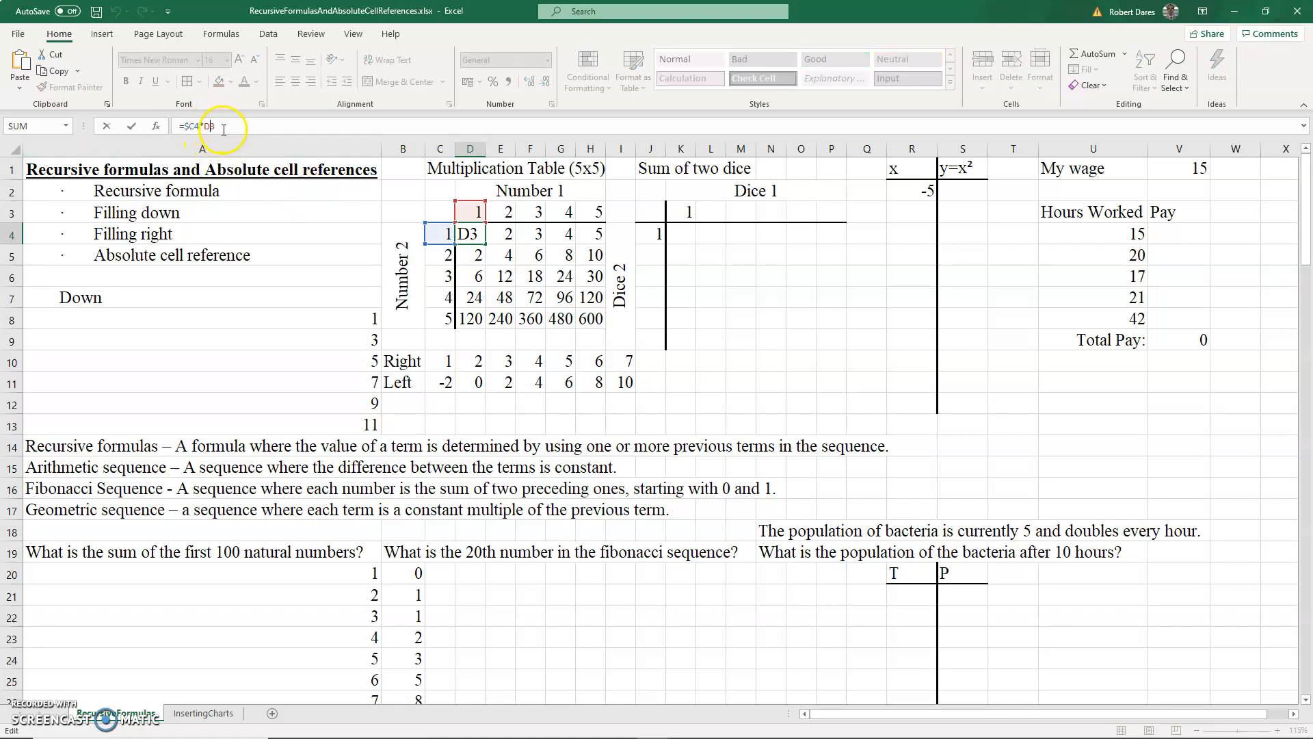
pyautogui.write('$')
pyautogui.press('Return')
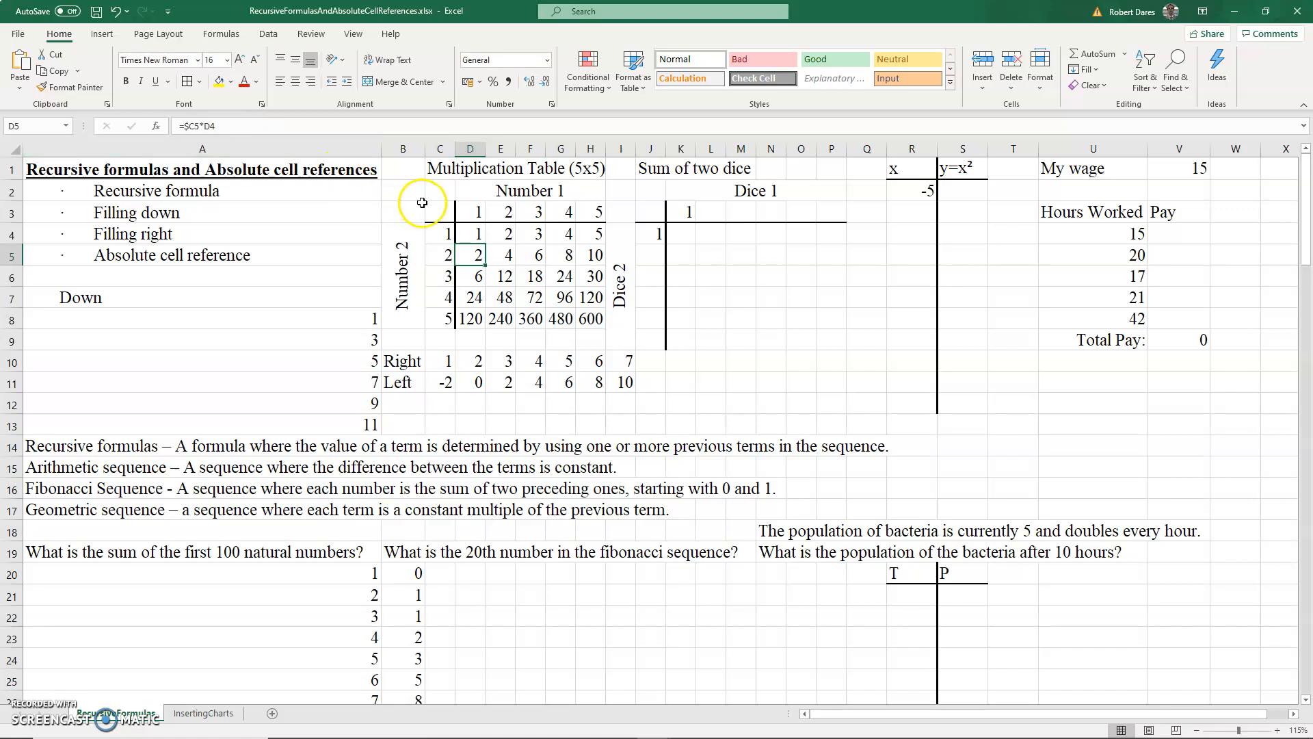
# - Fill D4's formula right through H4 and check the formula in H4
pyautogui.click(477, 234)
pyautogui.moveTo(484, 243); pyautogui.dragTo(596, 236)
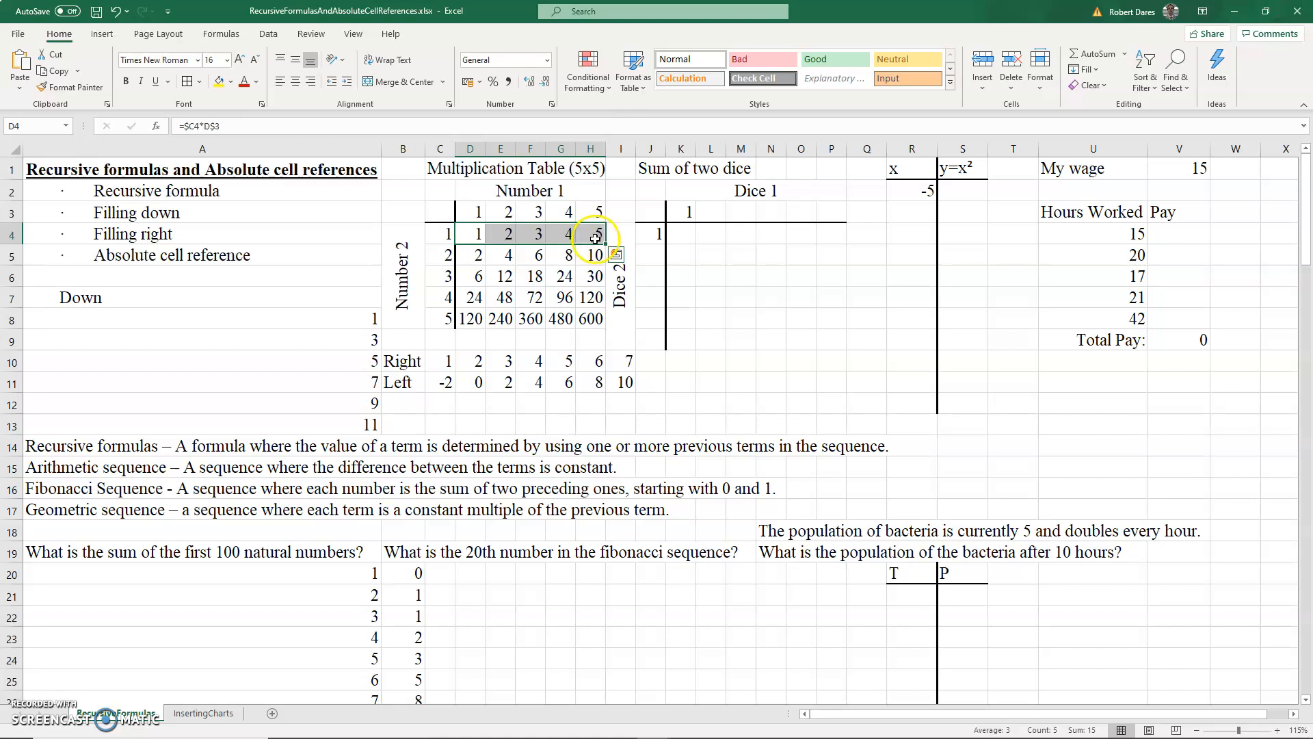
pyautogui.click(594, 238)
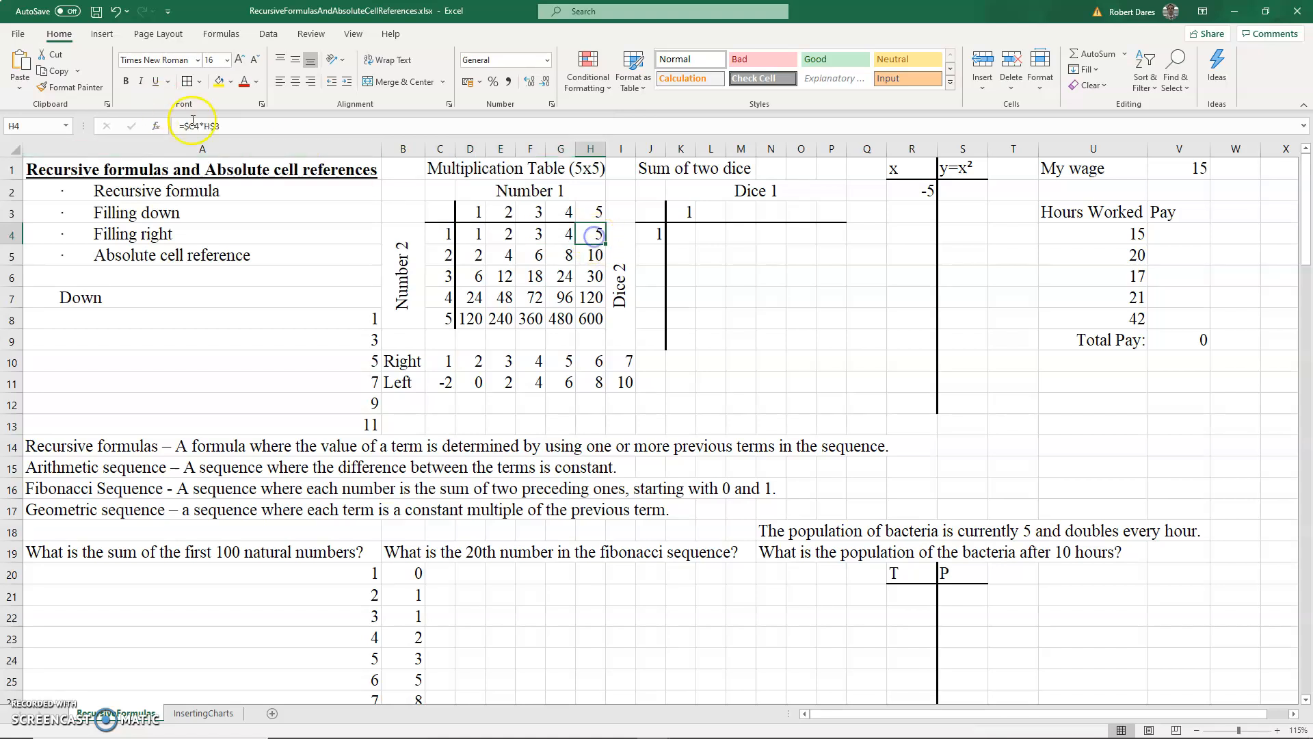
pyautogui.click(214, 126)
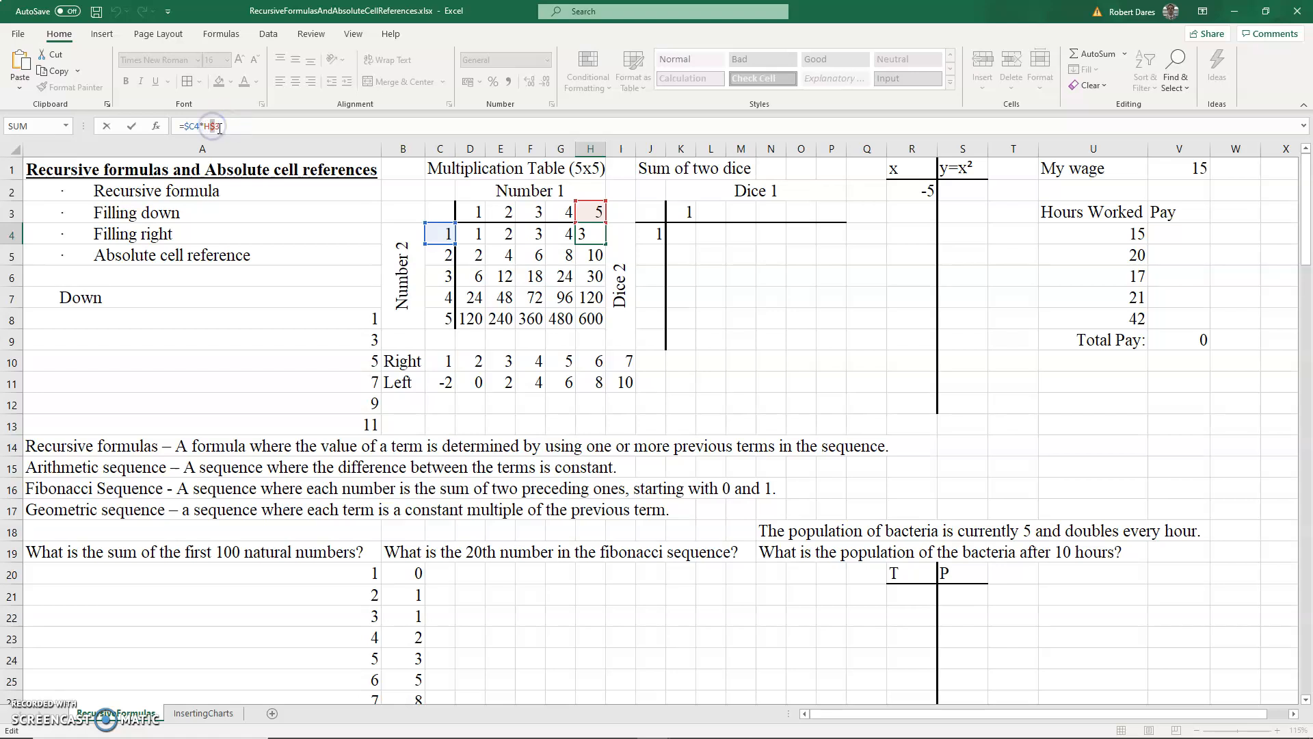
pyautogui.press('Return')
# - Fill D4:H4 down through row 8 to complete the 5x5 multiplication table, then check H8's and G6's formulas
pyautogui.moveTo(476, 234); pyautogui.dragTo(599, 314)
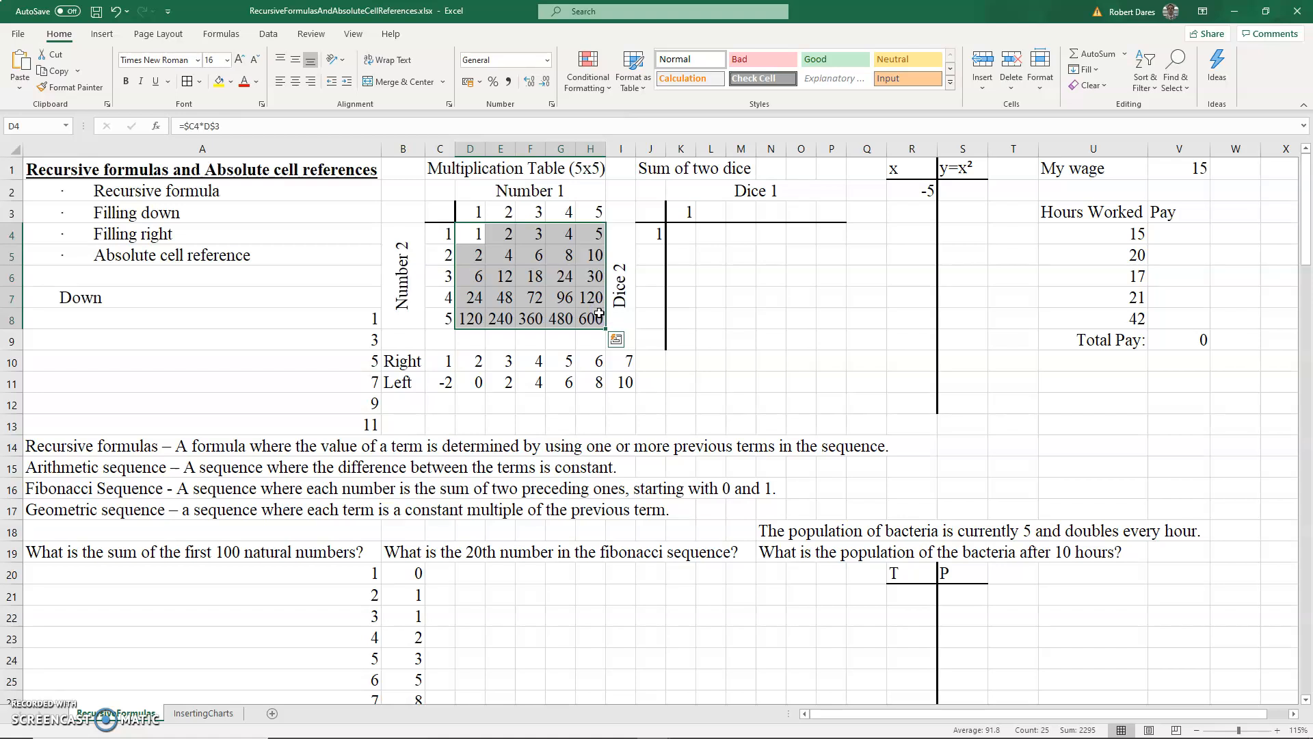
pyautogui.hotkey('ctrl', 'd')
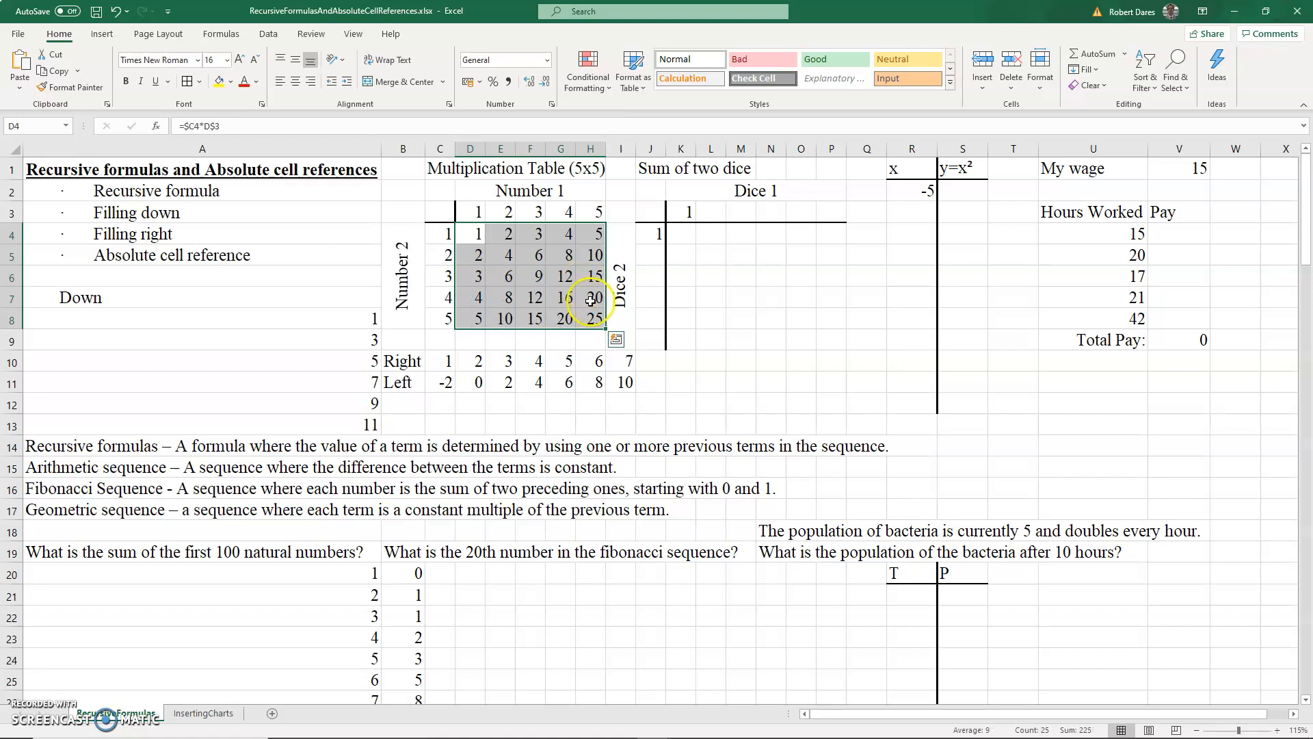
pyautogui.click(593, 317)
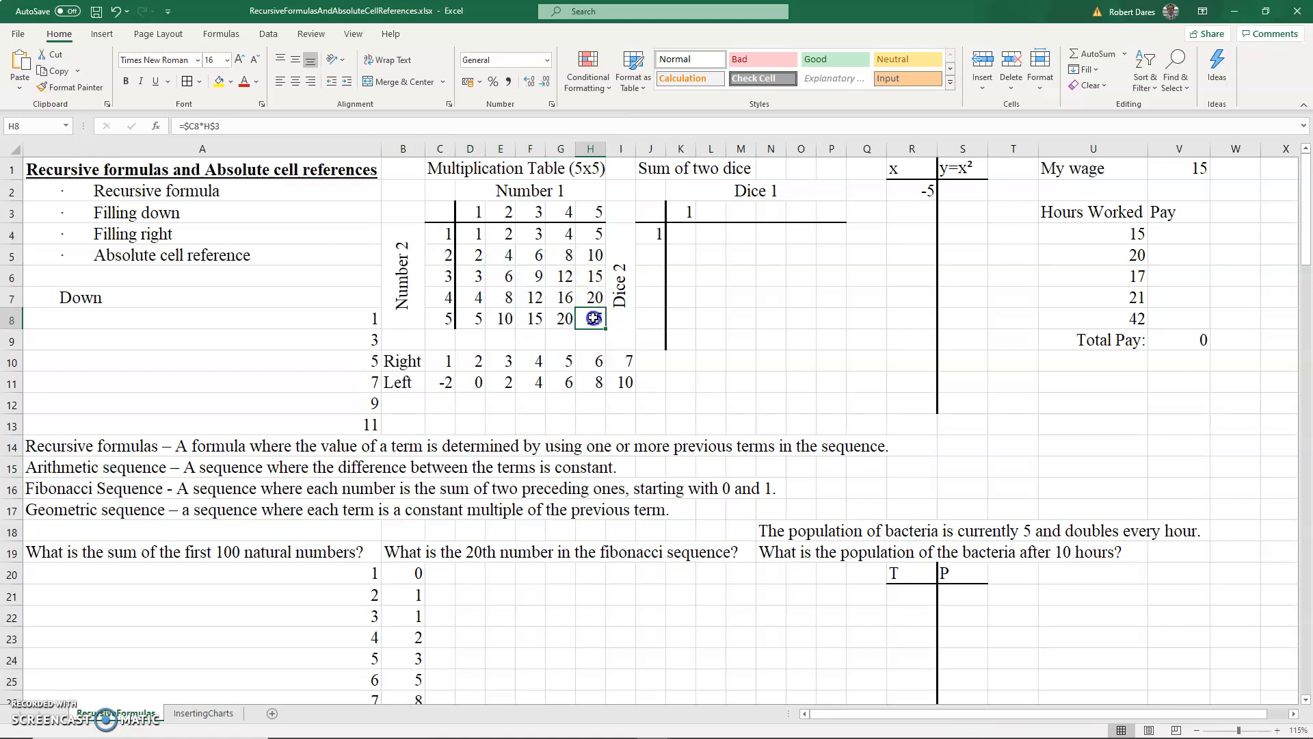
pyautogui.click(247, 126)
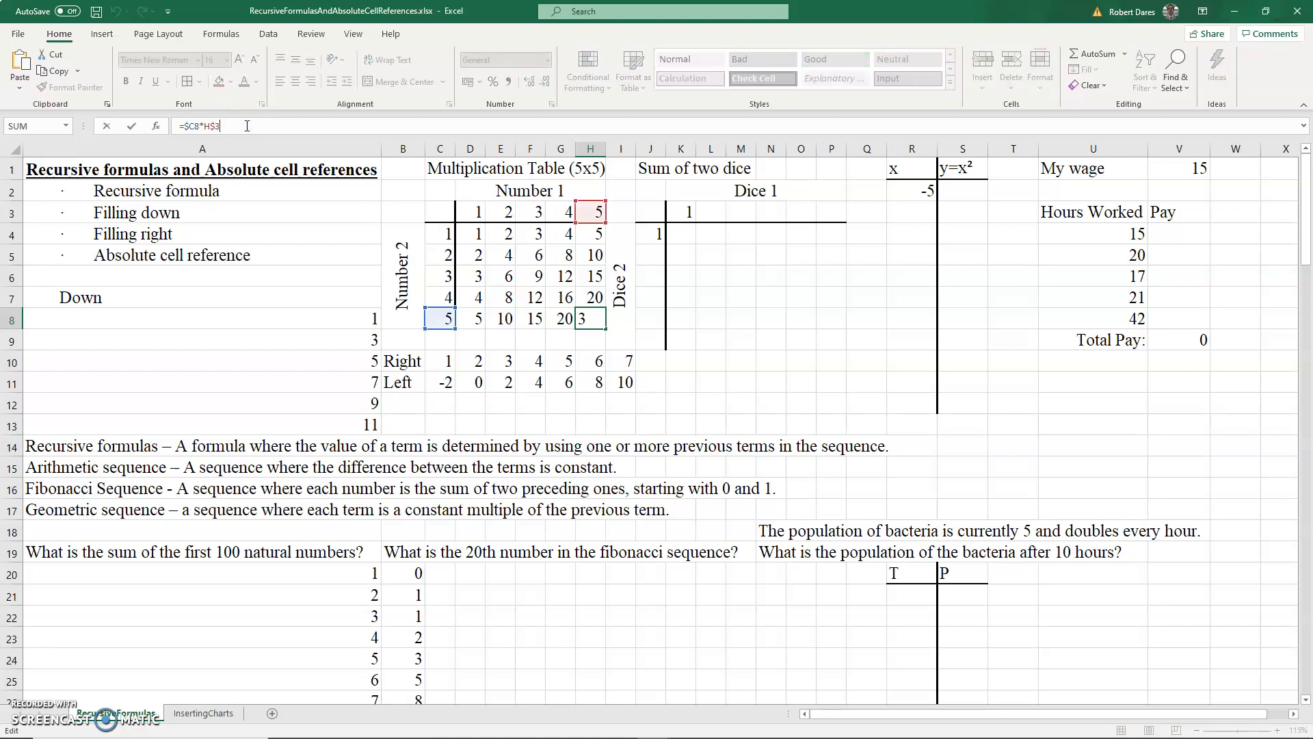
pyautogui.press('Return')
pyautogui.click(565, 277)
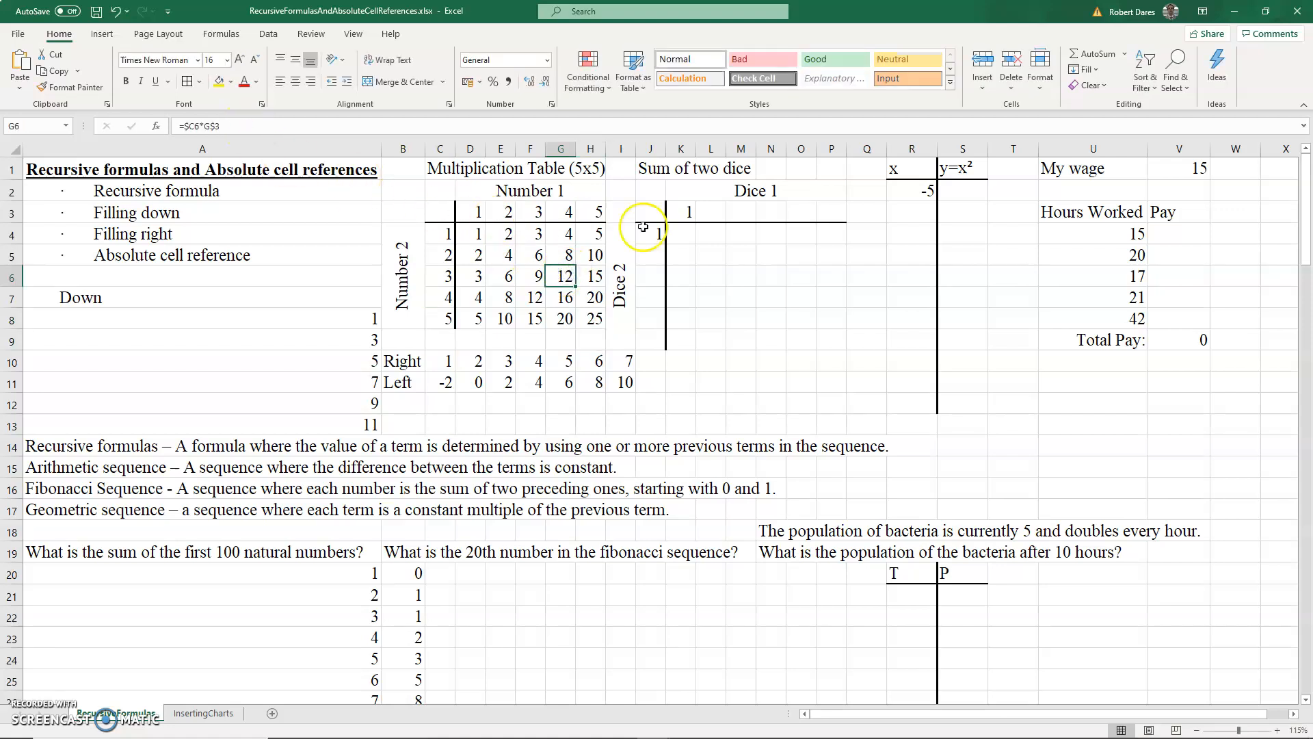
# - Enter =K3+1 in L3 to number the next column of the sum of two dice table
pyautogui.click(713, 216)
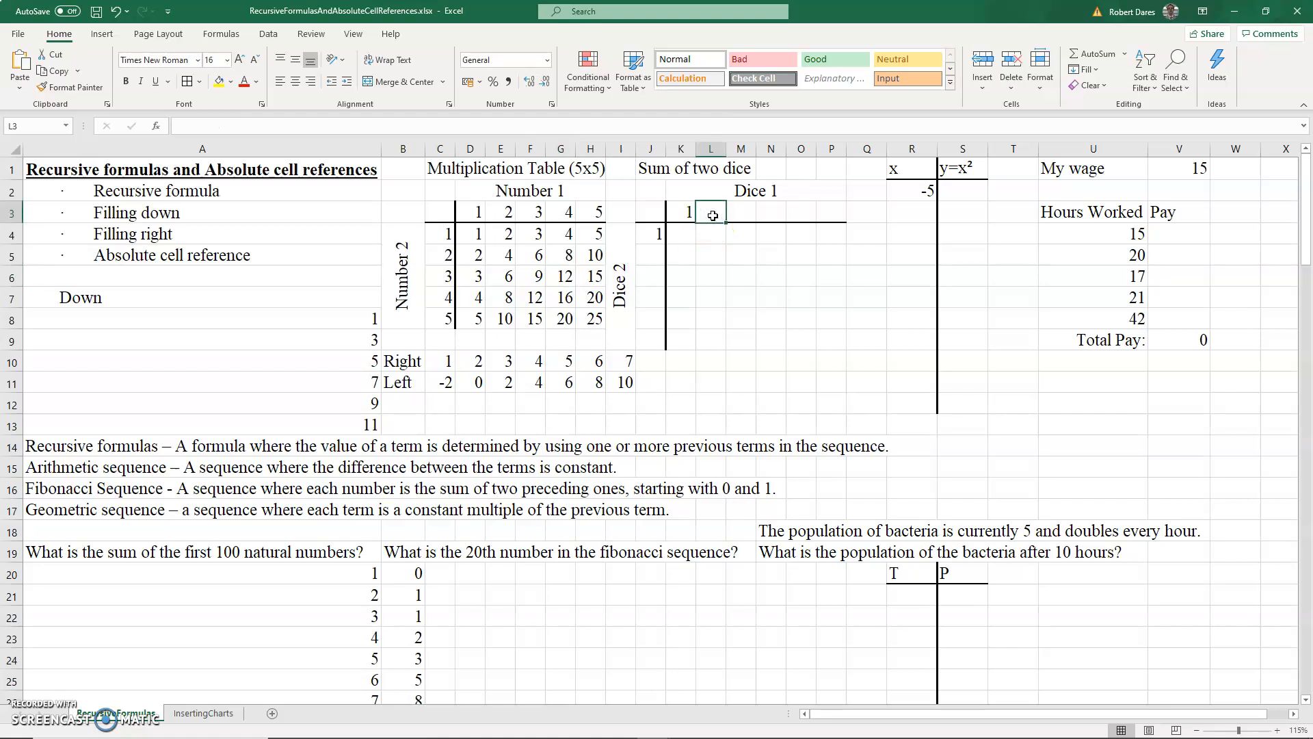
pyautogui.write('=')
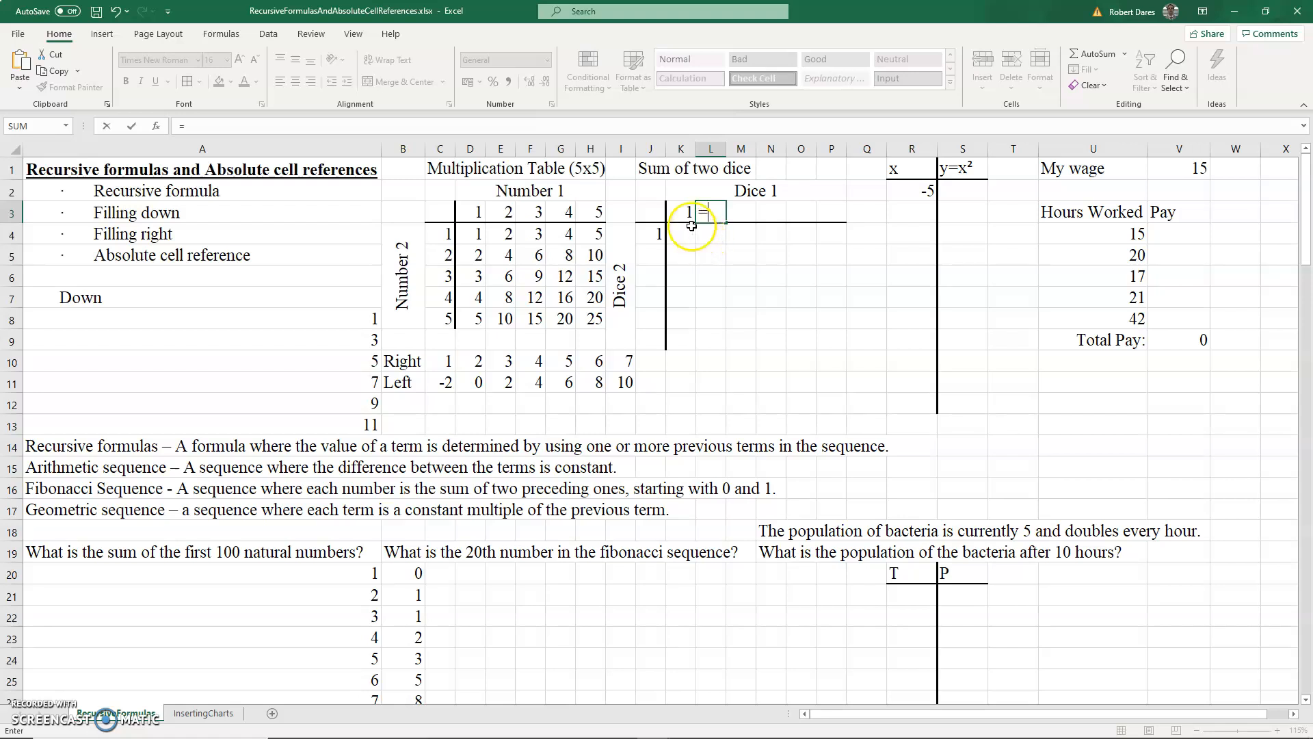
pyautogui.click(686, 213)
pyautogui.write('+1')
pyautogui.press('Return')
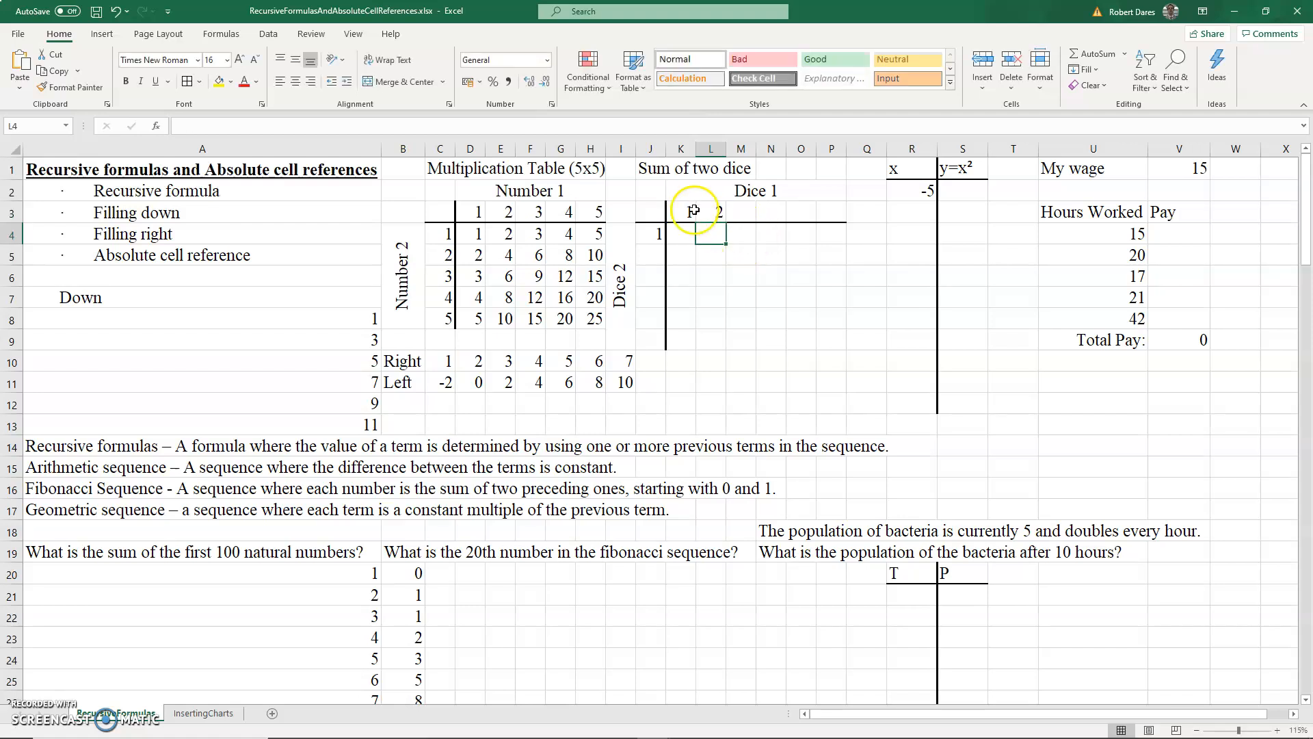
# - Fill the Dice 1 header right through P3, then enter =J4+1 in J5 and fill it down through J9
pyautogui.click(714, 212)
pyautogui.moveTo(726, 222); pyautogui.dragTo(841, 217)
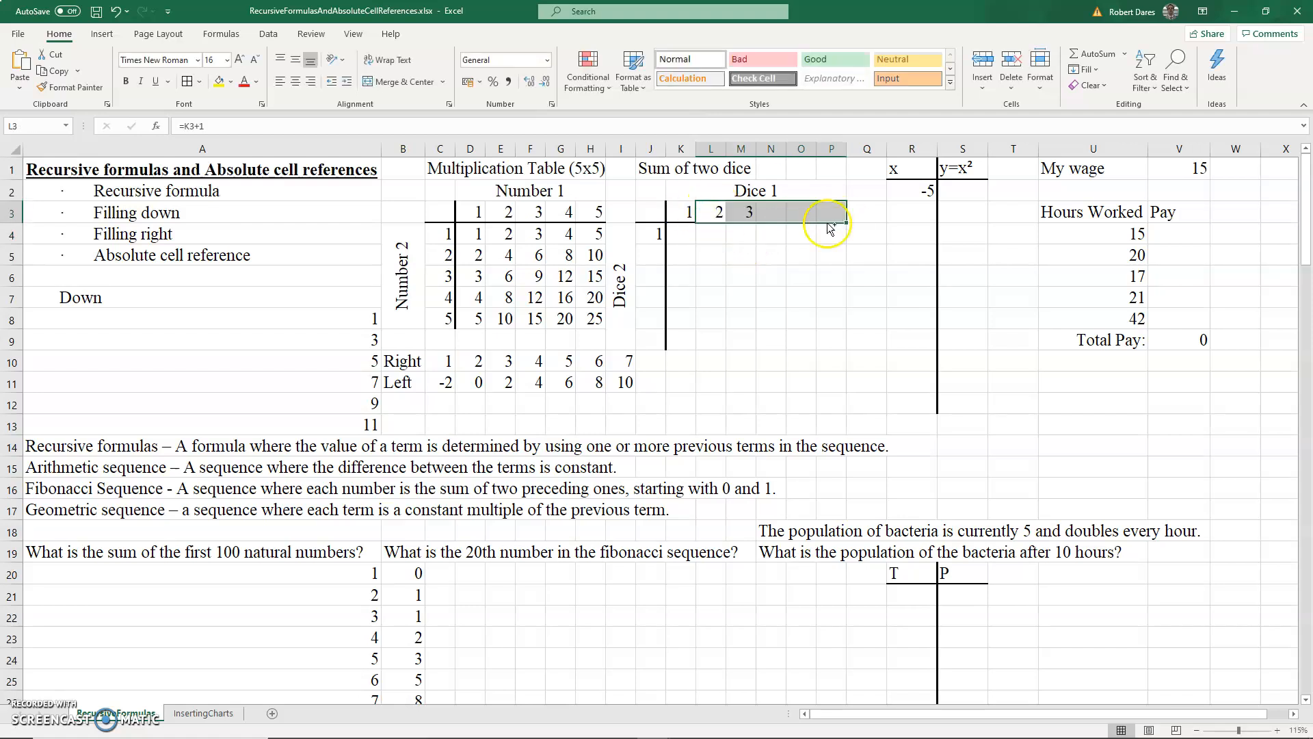
pyautogui.click(658, 257)
pyautogui.write('=')
pyautogui.click(656, 236)
pyautogui.write('+')
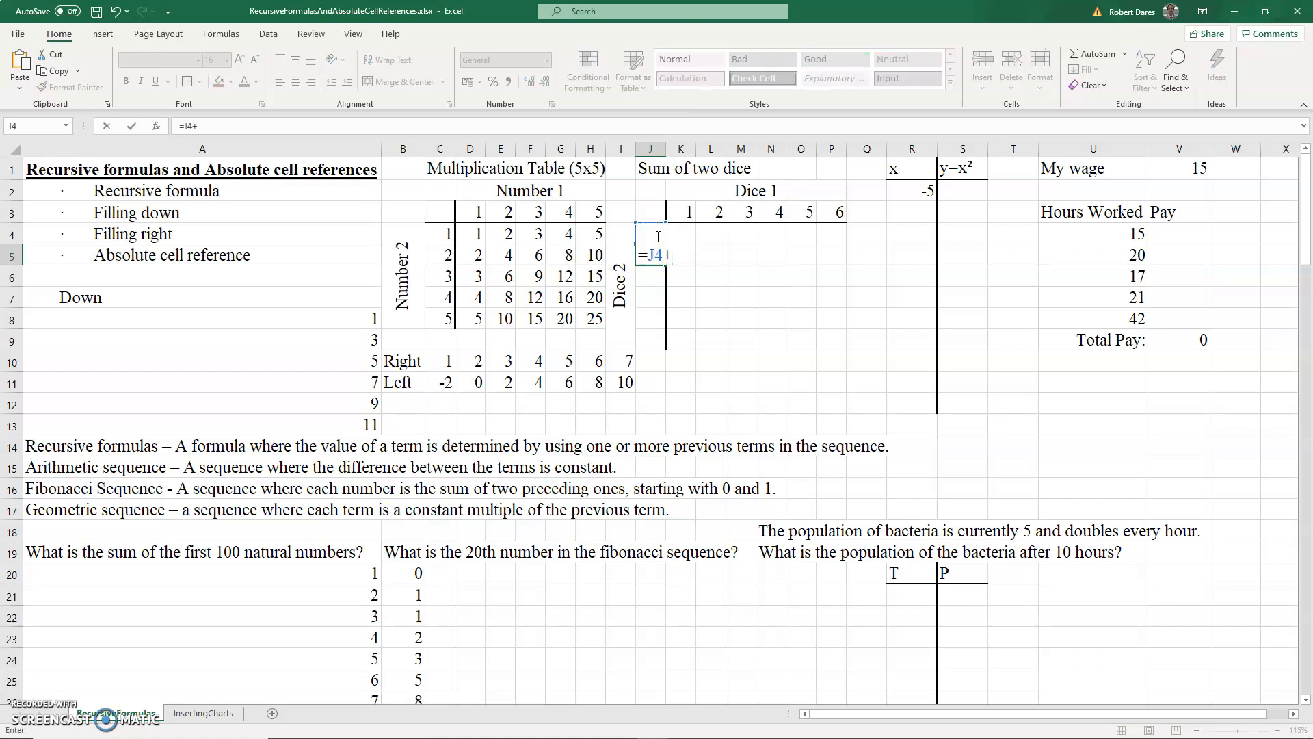
pyautogui.write('1')
pyautogui.press('Return')
pyautogui.moveTo(659, 255); pyautogui.dragTo(656, 334)
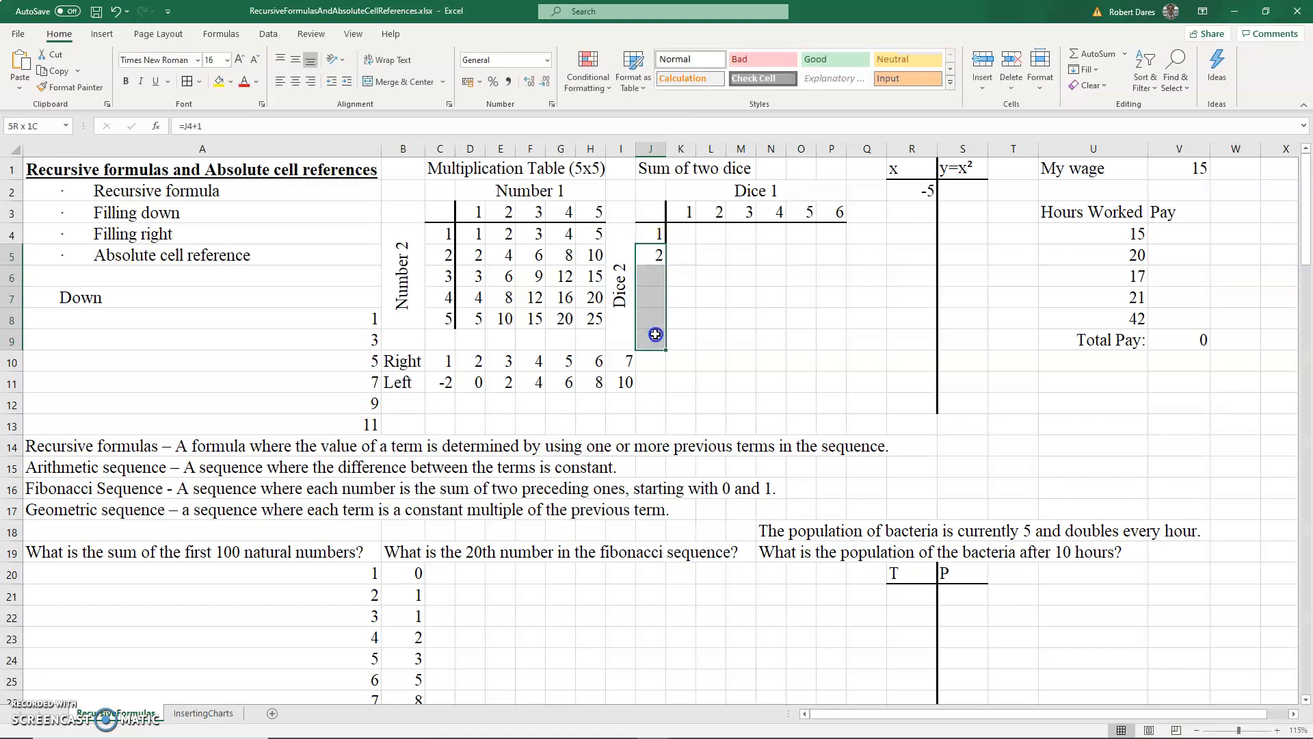
pyautogui.hotkey('ctrl', 'd')
# - Enter =J4+K3 in K4 to add the two dice values
pyautogui.click(690, 236)
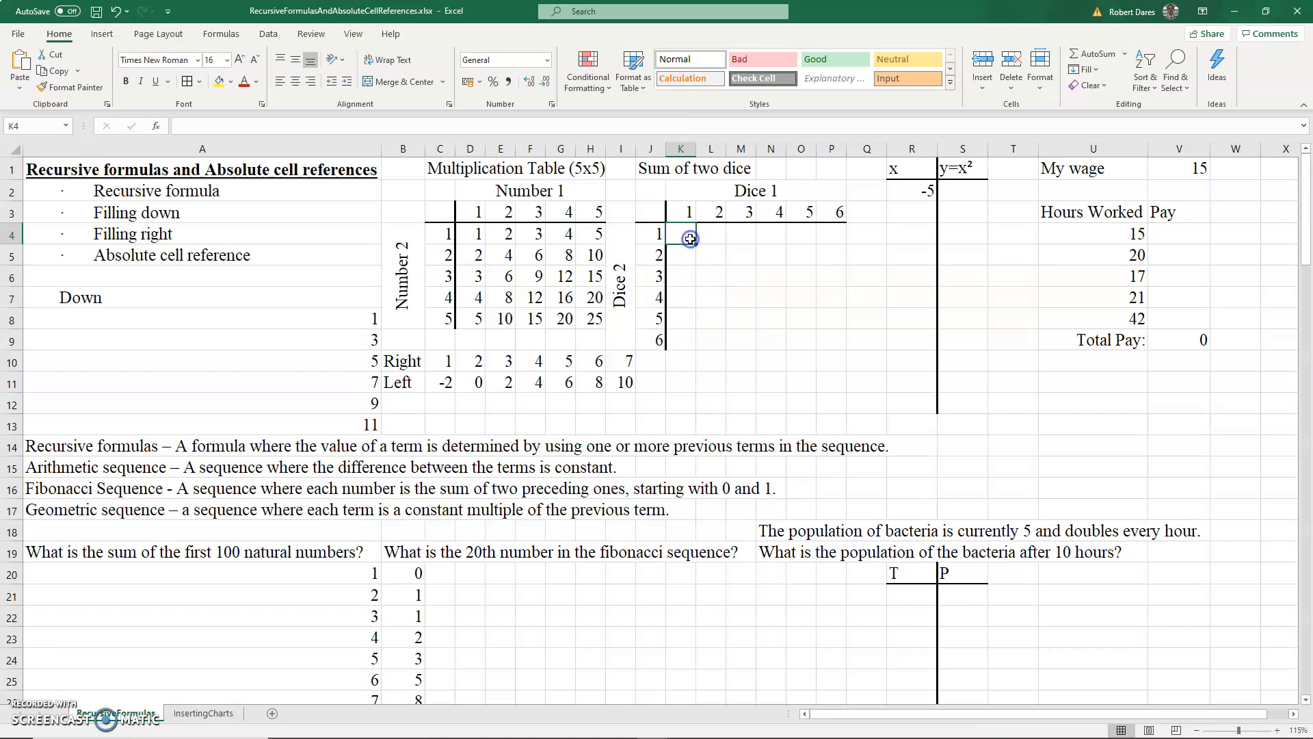
pyautogui.write('=')
pyautogui.click(659, 233)
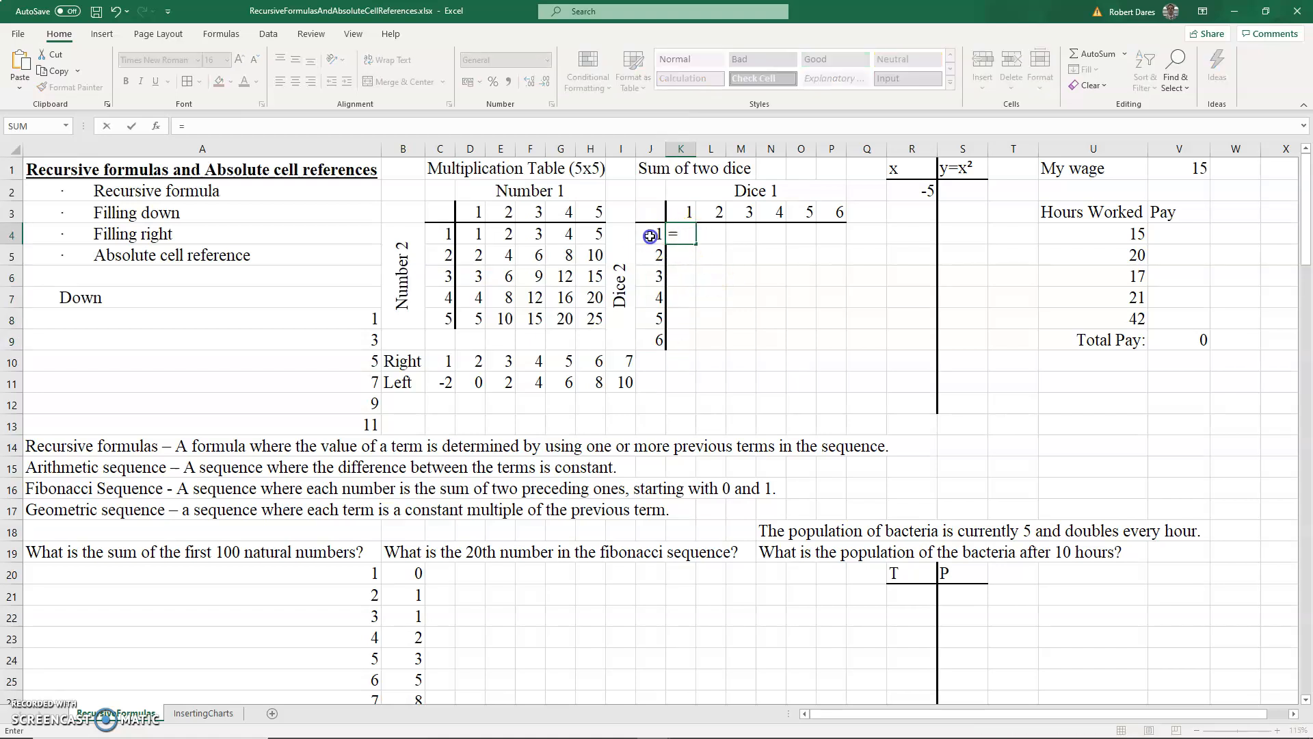
pyautogui.write('+')
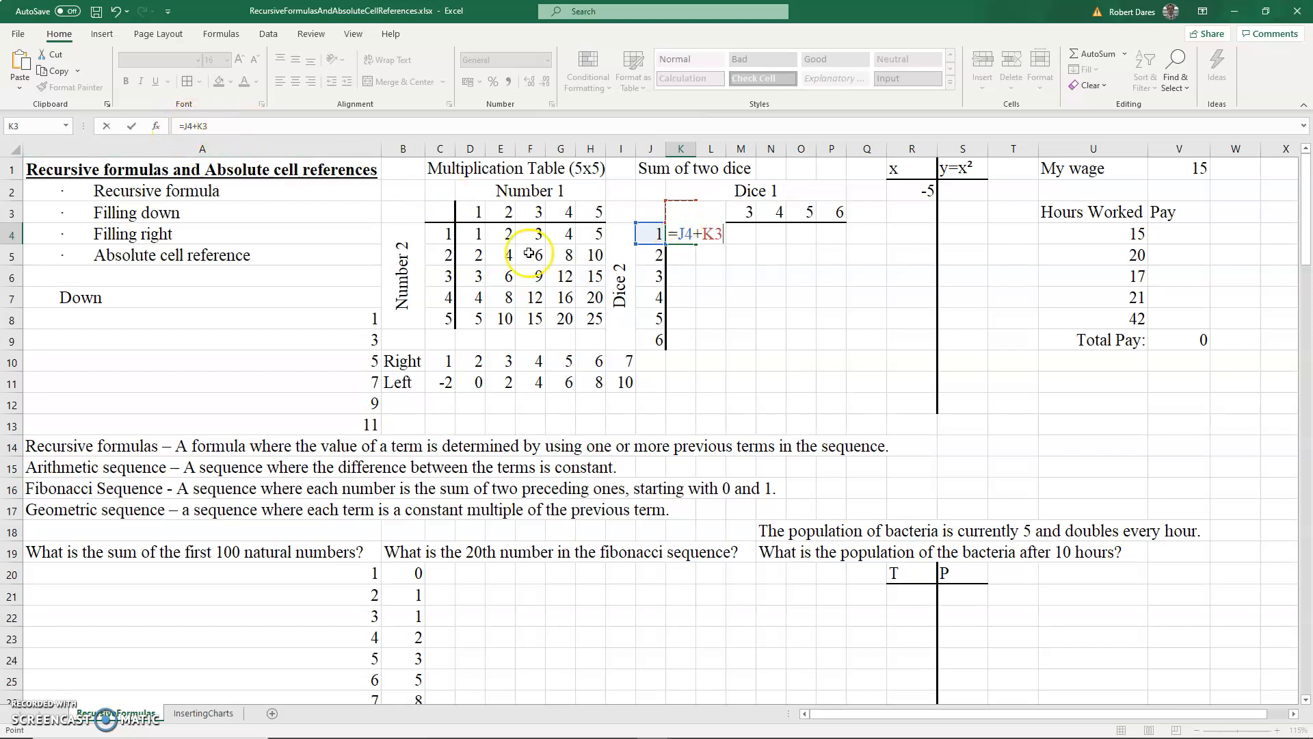
pyautogui.press('Return')
# - Change K4's formula to =$J4+K$3 so the column and header row are locked
pyautogui.click(678, 239)
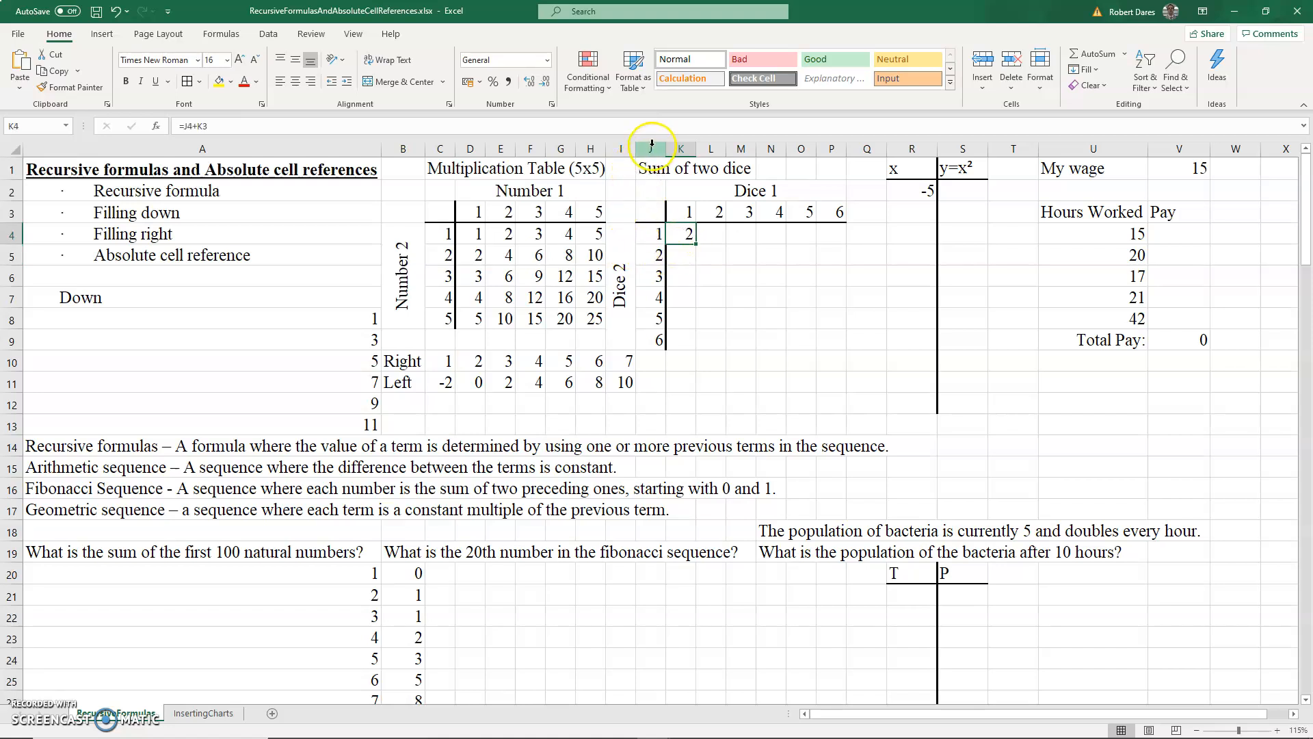
pyautogui.click(187, 125)
pyautogui.write('$')
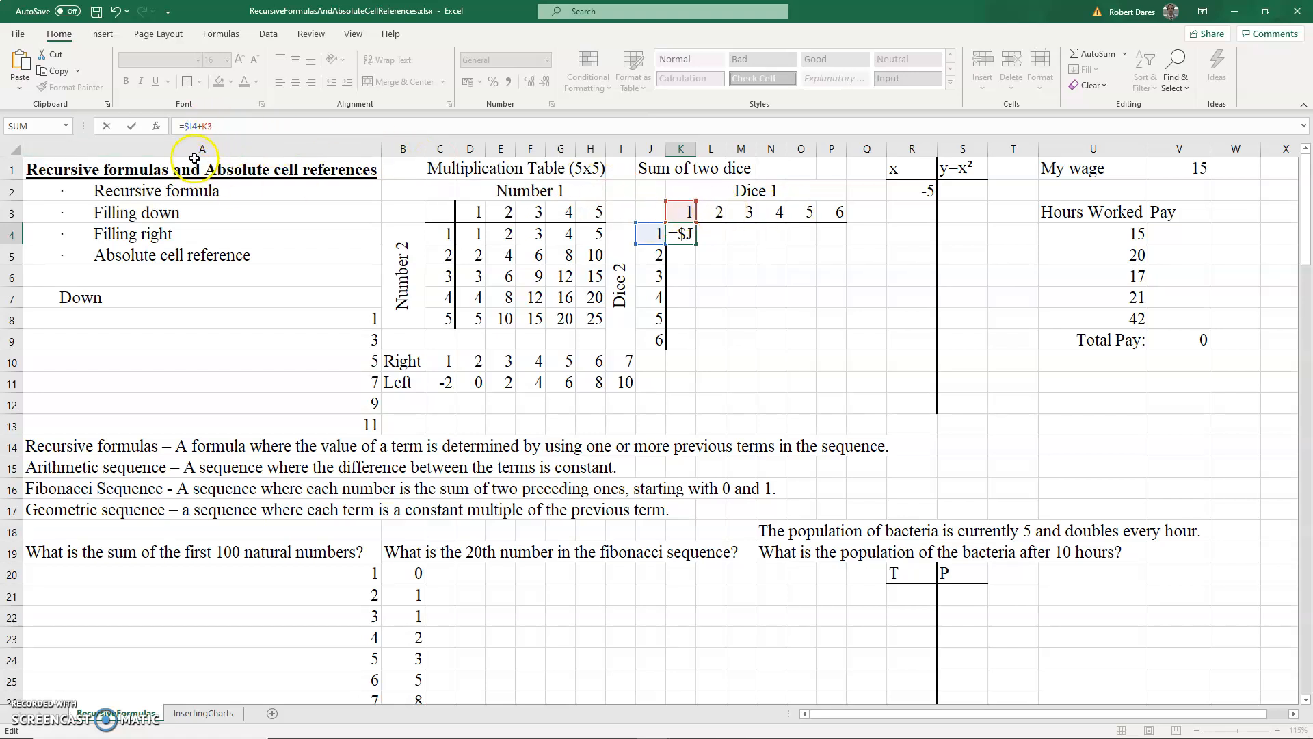
pyautogui.click(208, 124)
pyautogui.write('$')
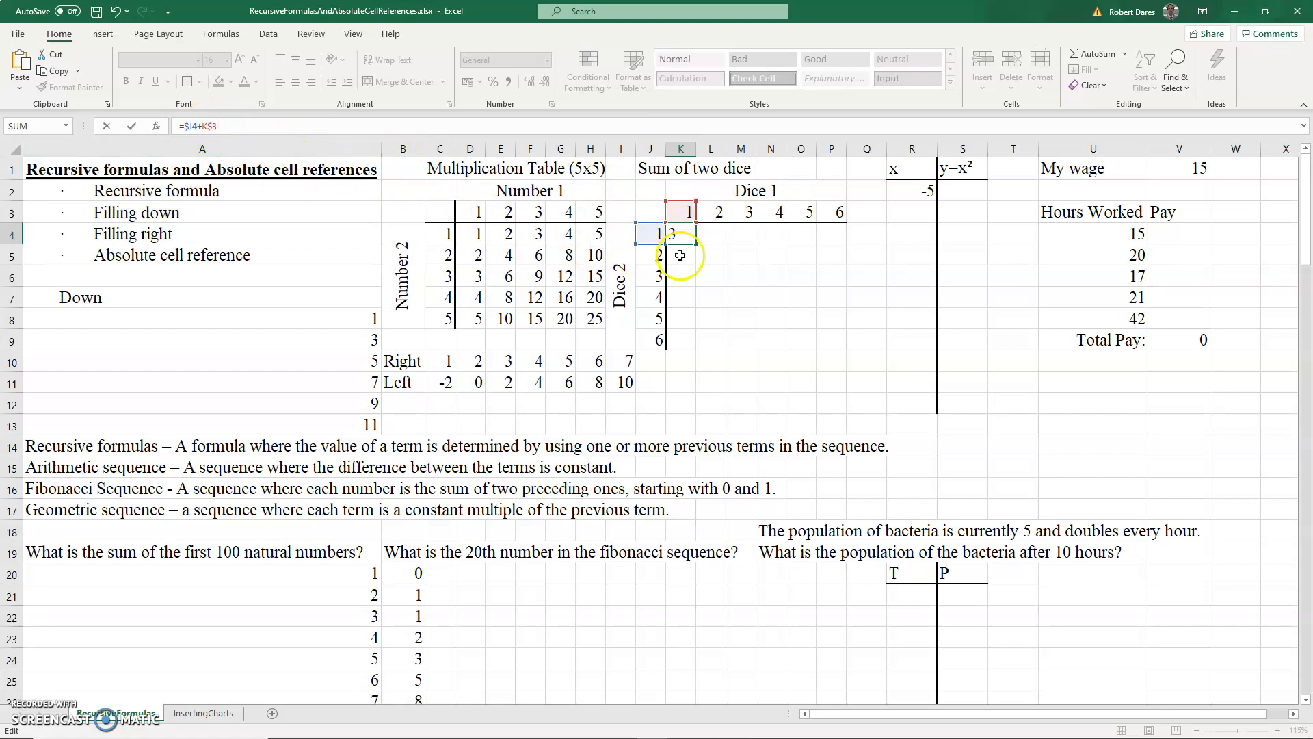
pyautogui.press('Return')
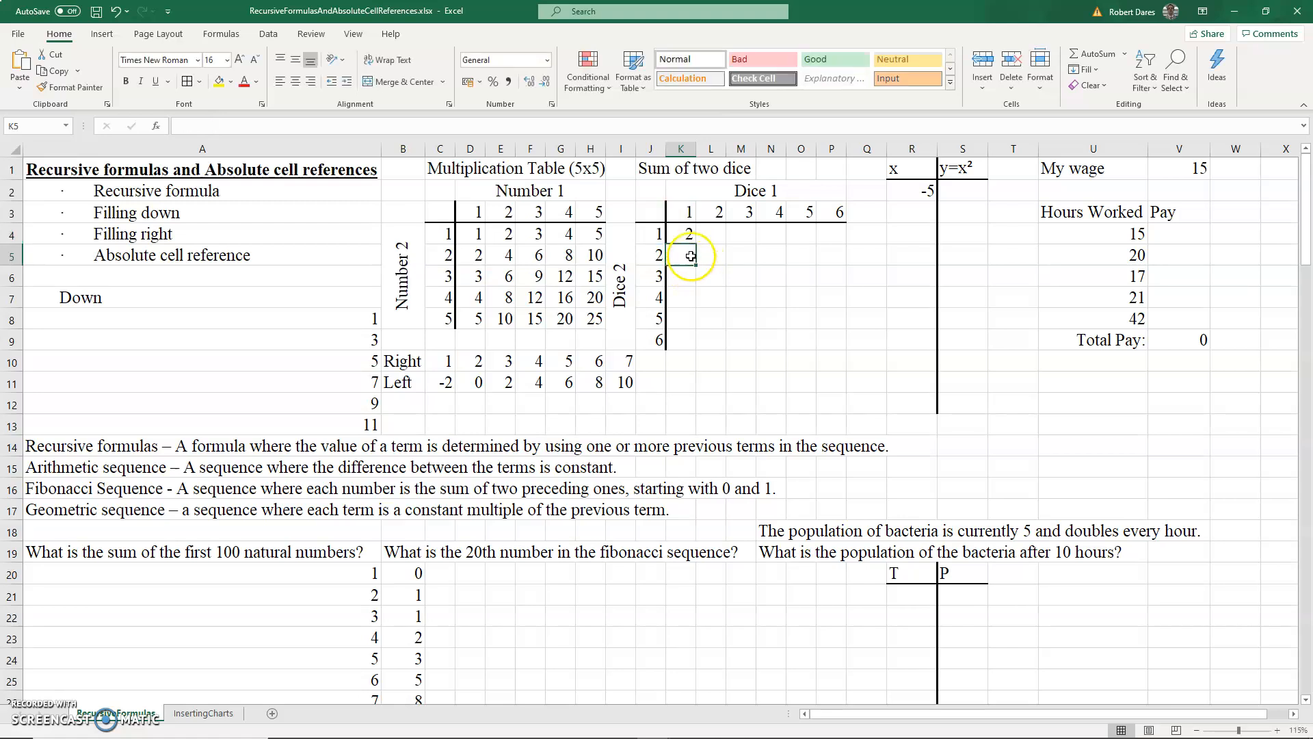
# - Fill K4's formula right through P4 and down through row 9, then check P9's formula
pyautogui.moveTo(689, 235); pyautogui.dragTo(818, 235)
pyautogui.hotkey('ctrl', 'r')
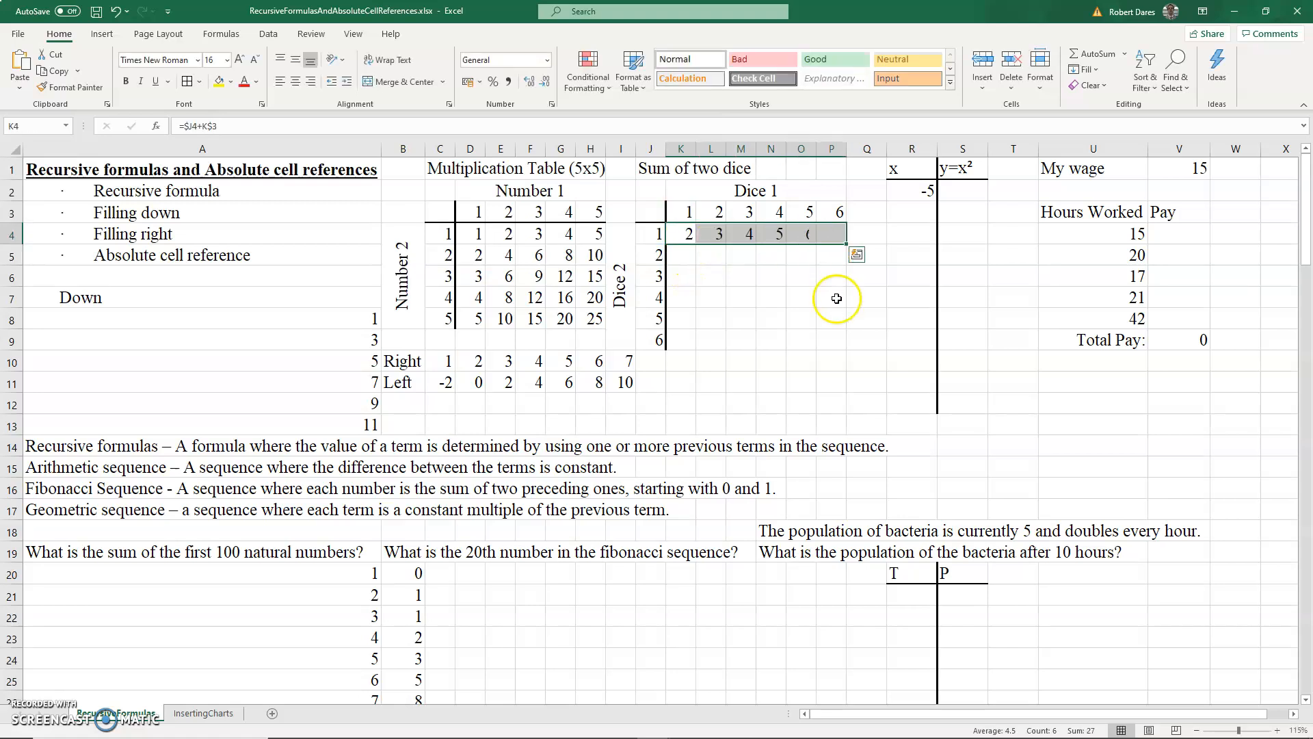
pyautogui.click(679, 334)
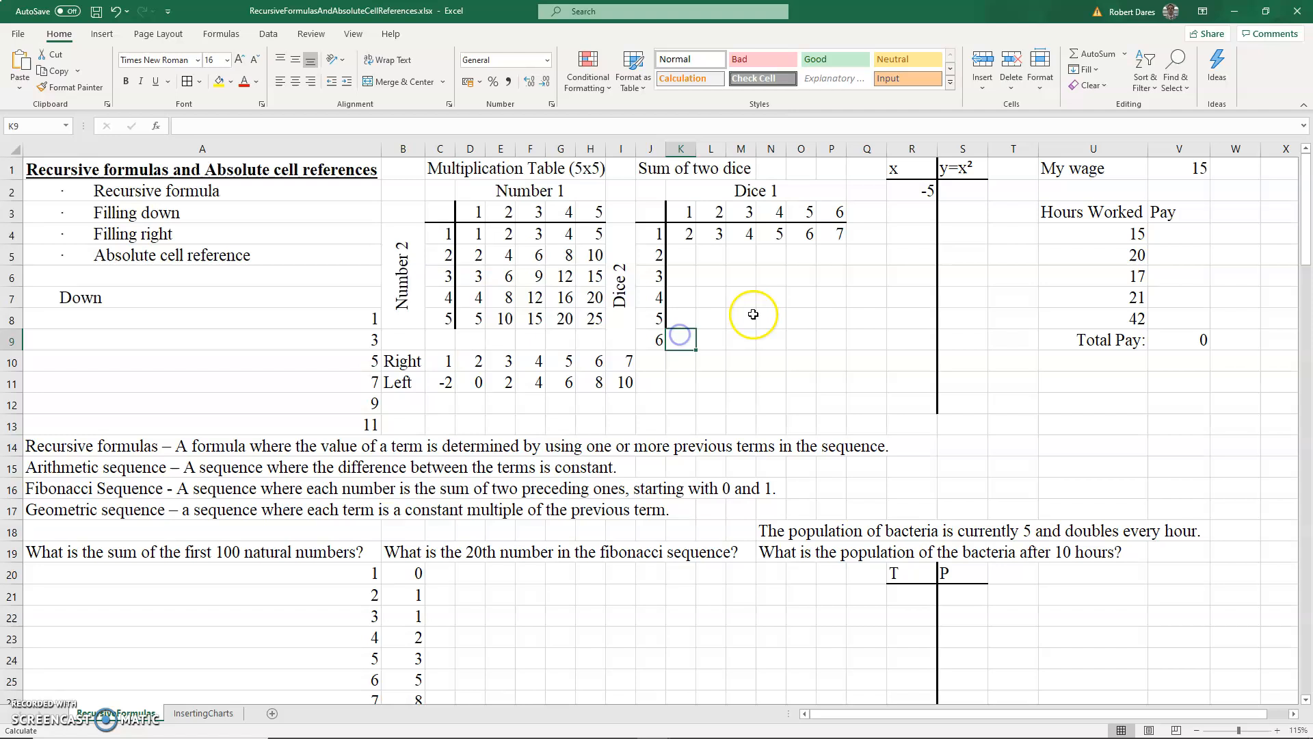
pyautogui.keyDown('shift'); pyautogui.click(830, 234); pyautogui.keyUp('shift')
pyautogui.hotkey('ctrl', 'd')
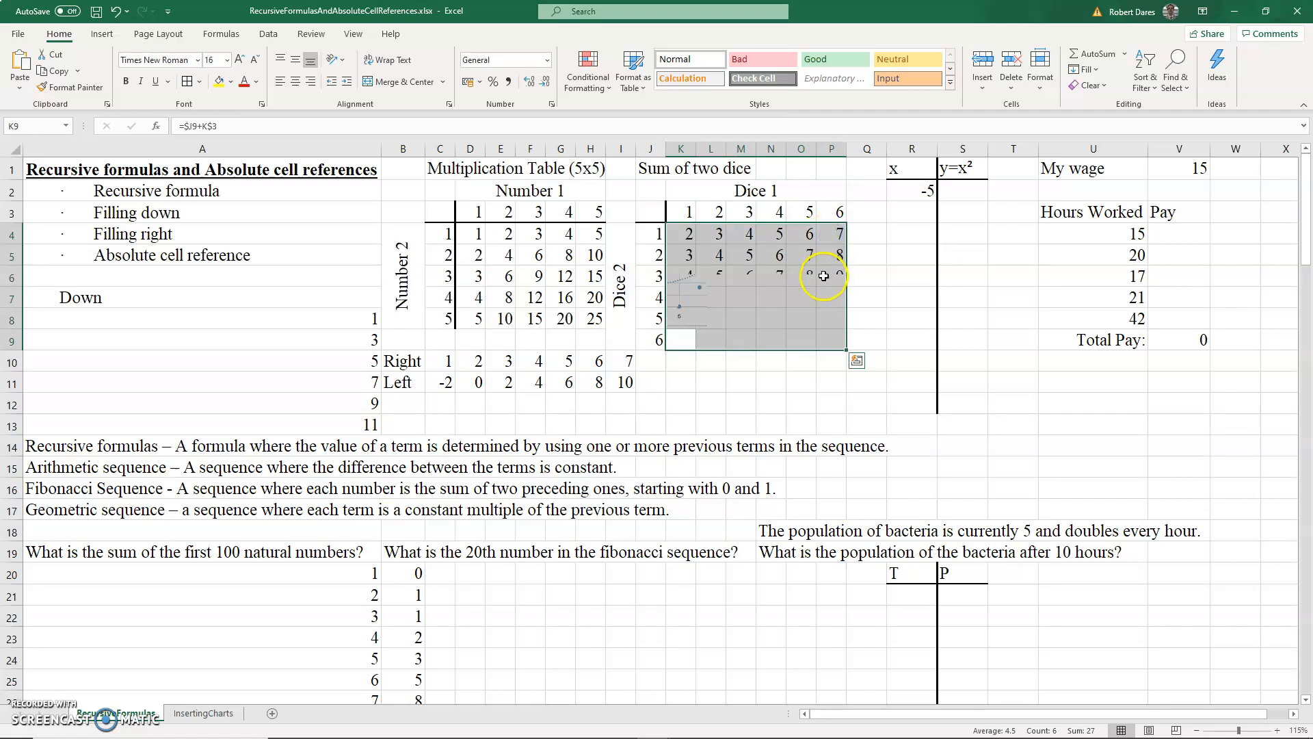
pyautogui.click(836, 340)
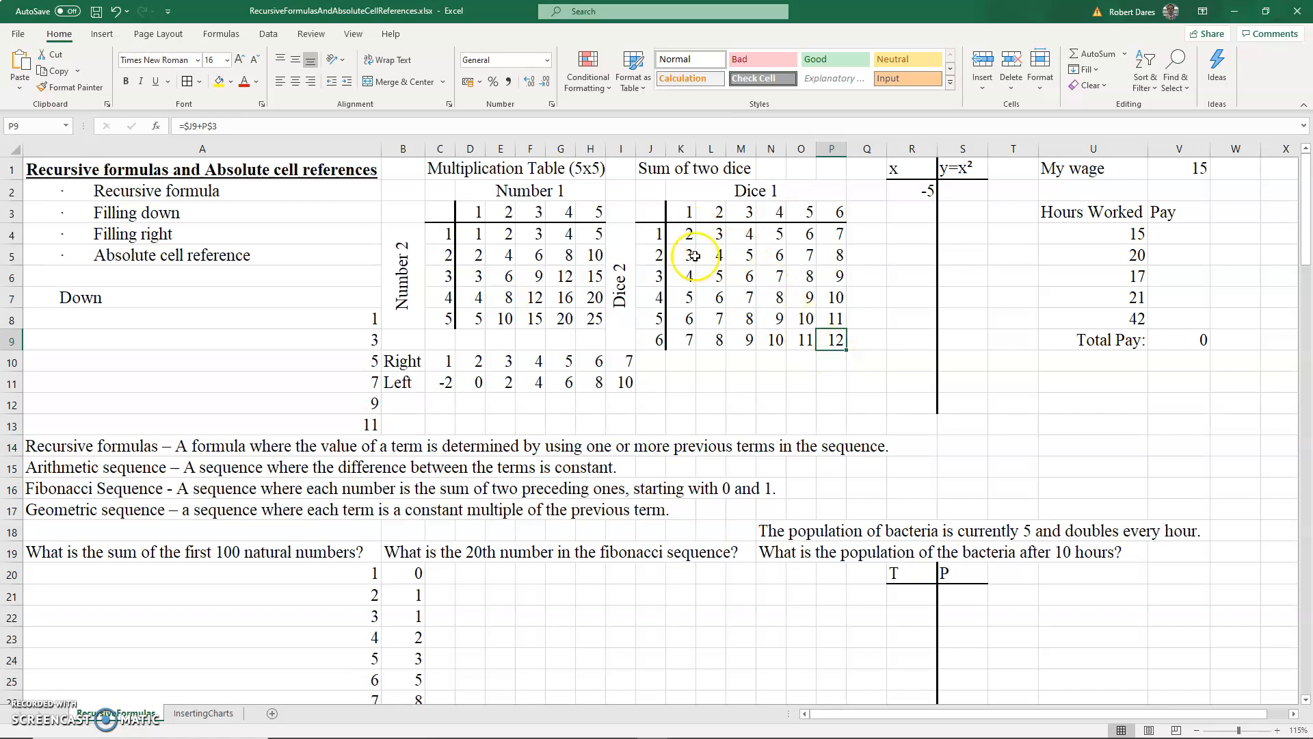
pyautogui.doubleClick(829, 340)
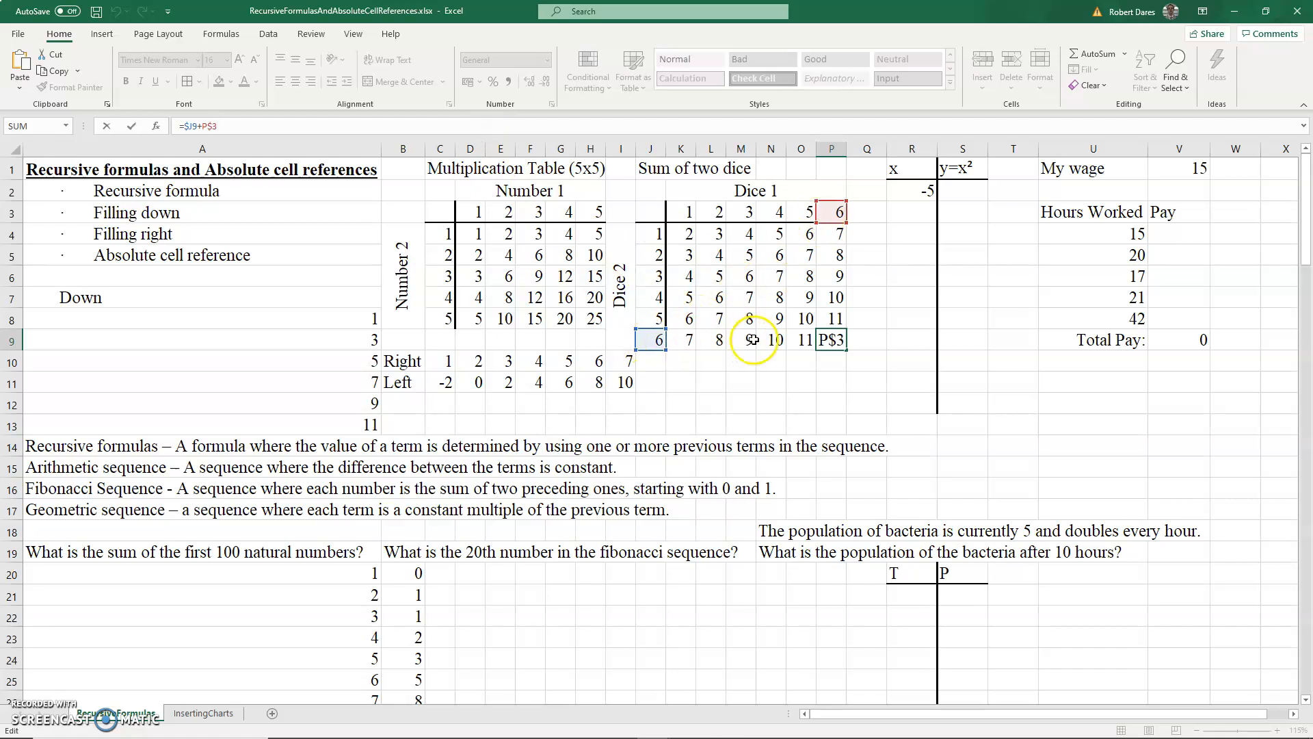
pyautogui.press('Return')
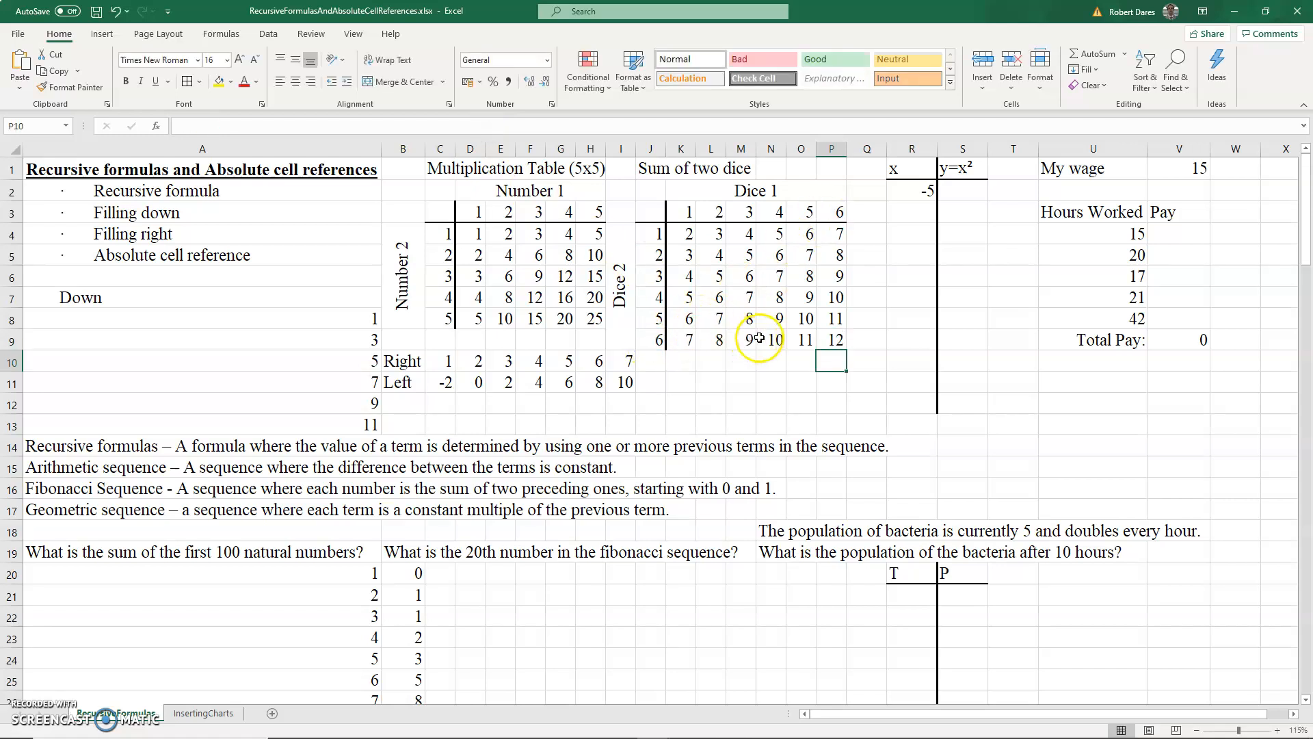
# - Enter =R2+1 in R3 and fill it down through R12 to list the x values
pyautogui.click(920, 213)
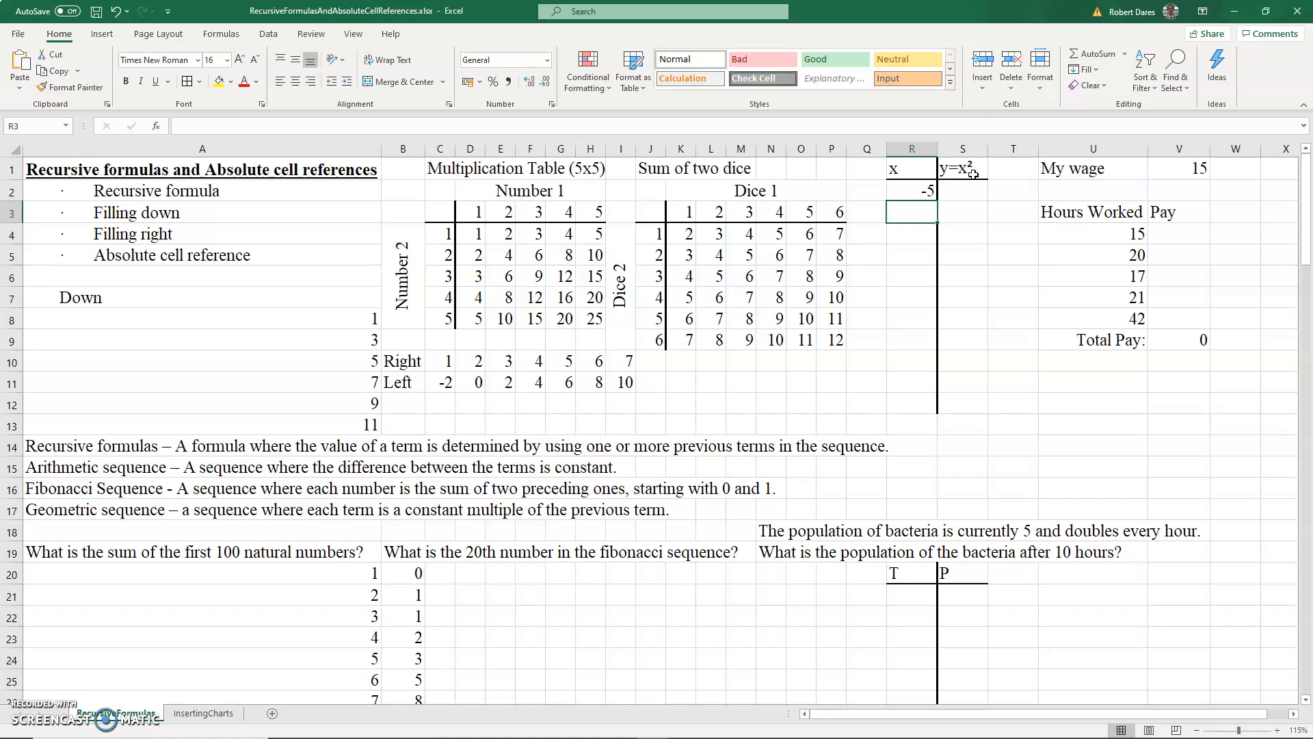
pyautogui.write('=')
pyautogui.click(924, 192)
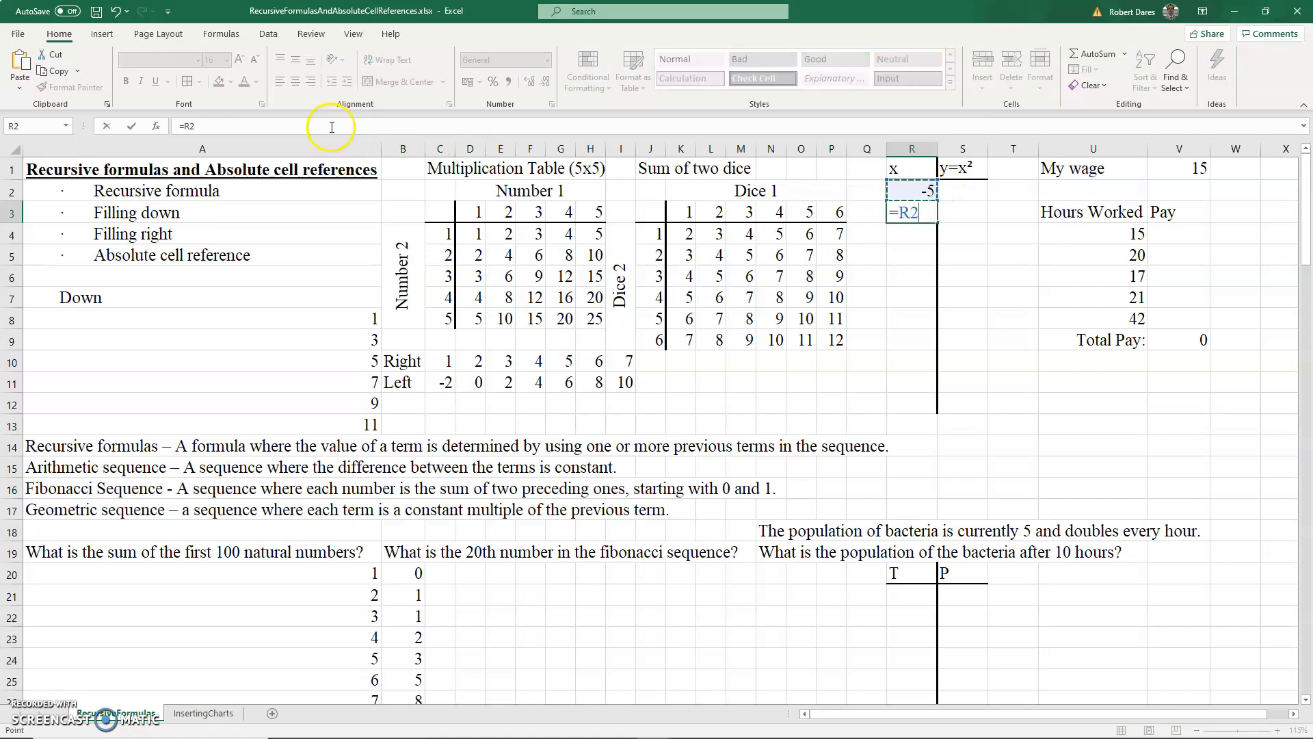
pyautogui.write('+1')
pyautogui.press('Return')
pyautogui.moveTo(924, 211); pyautogui.dragTo(929, 402)
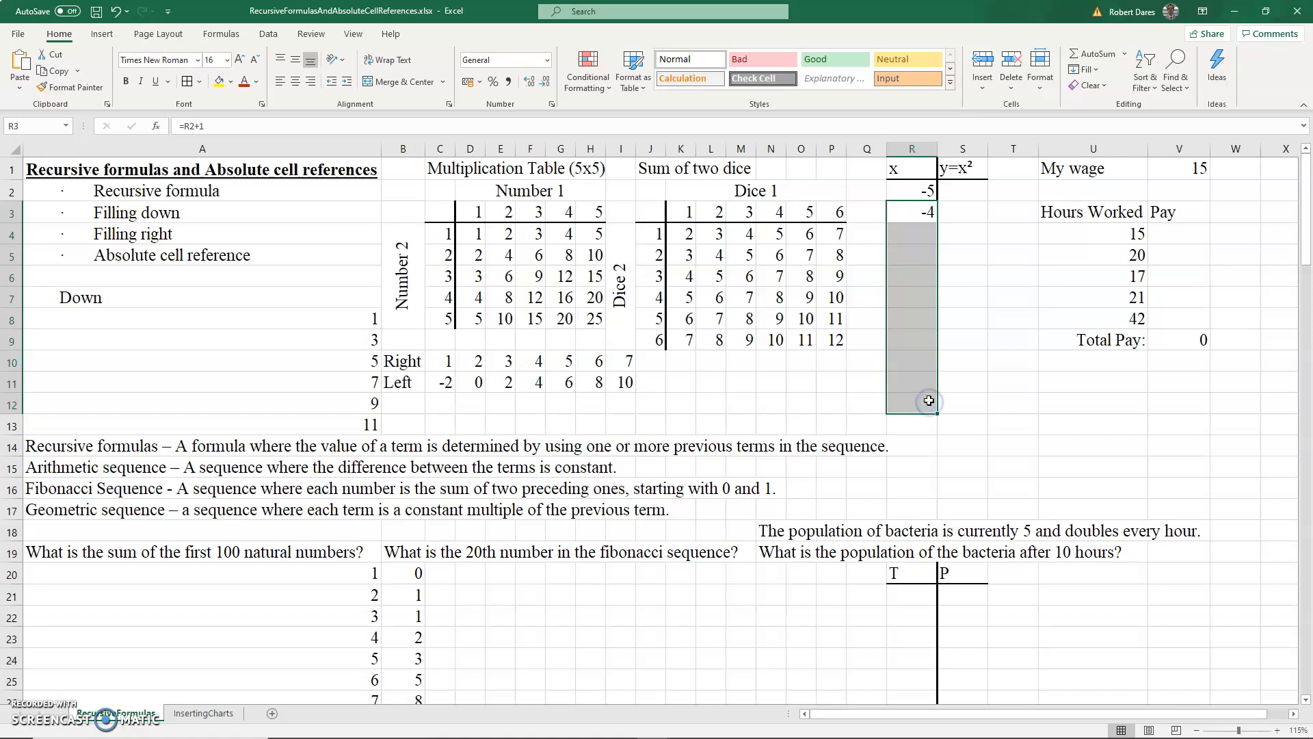
pyautogui.hotkey('ctrl', 'd')
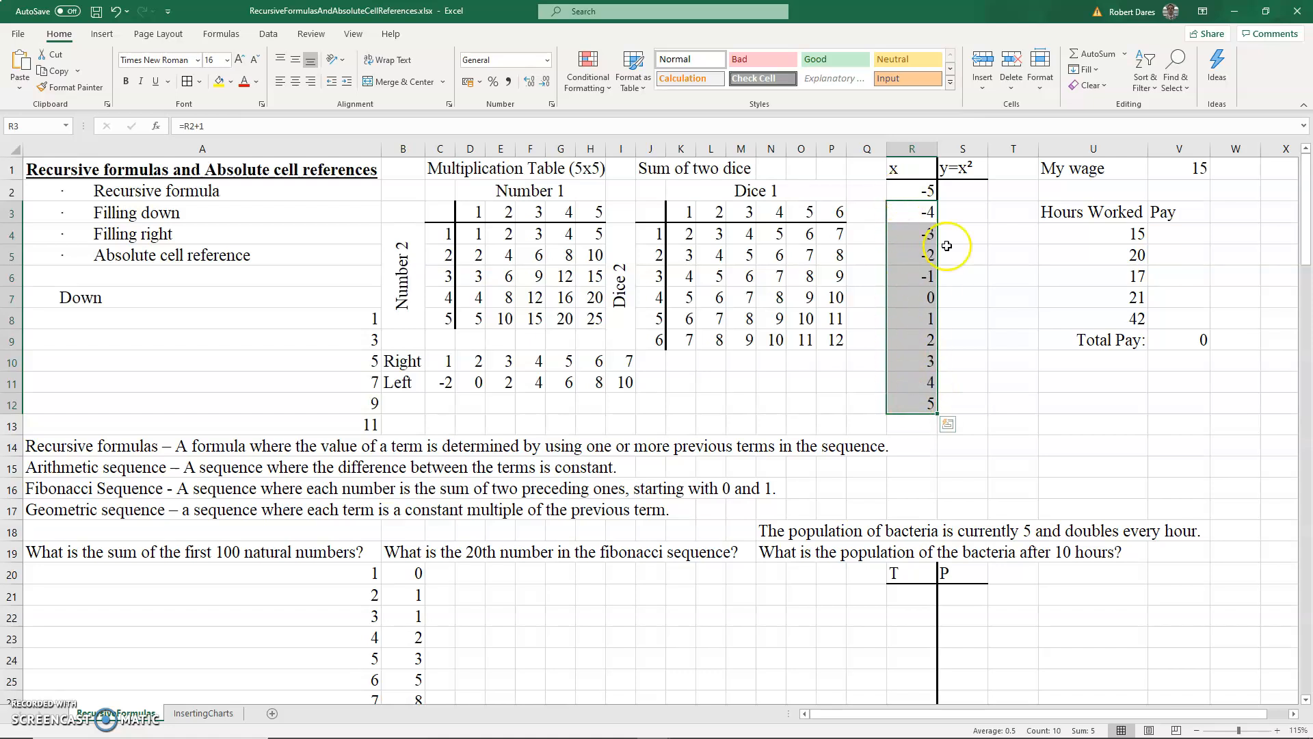
# - Enter =R2^2 in S2 and fill it down through S12 for the y=x² column
pyautogui.click(962, 191)
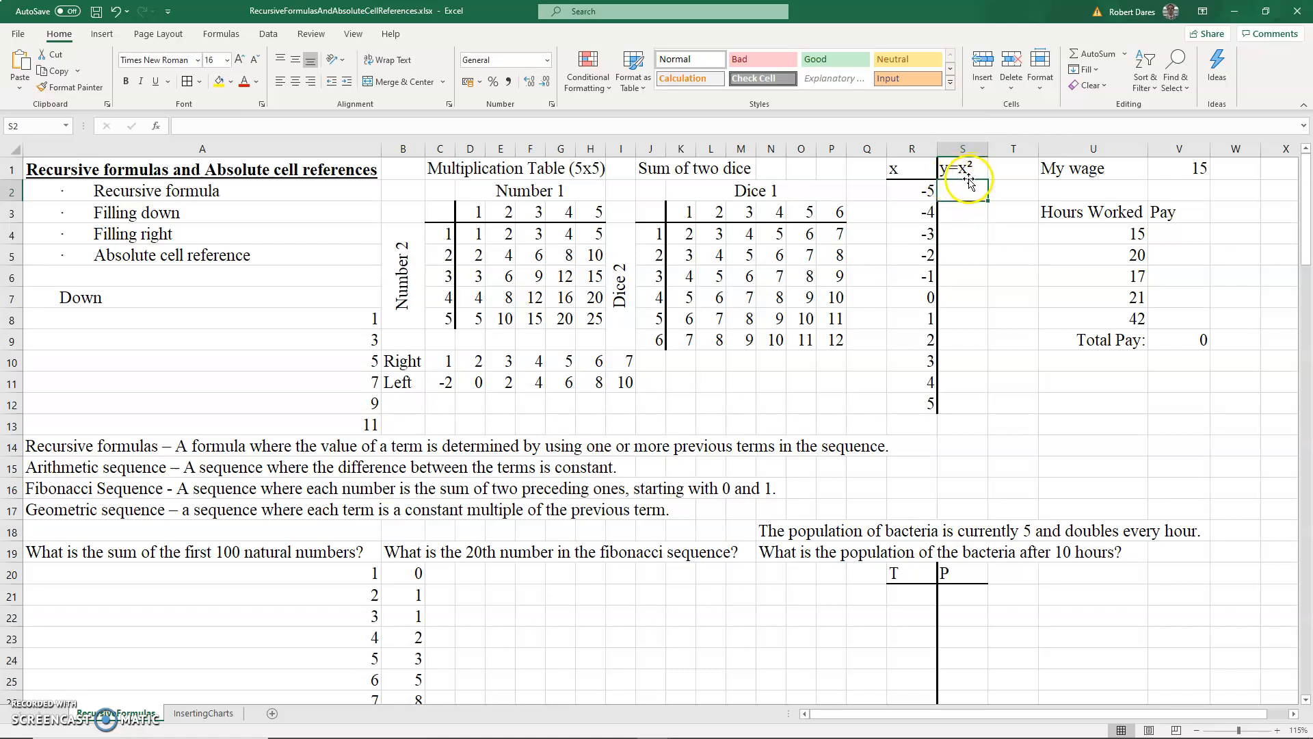
pyautogui.write('=')
pyautogui.click(925, 195)
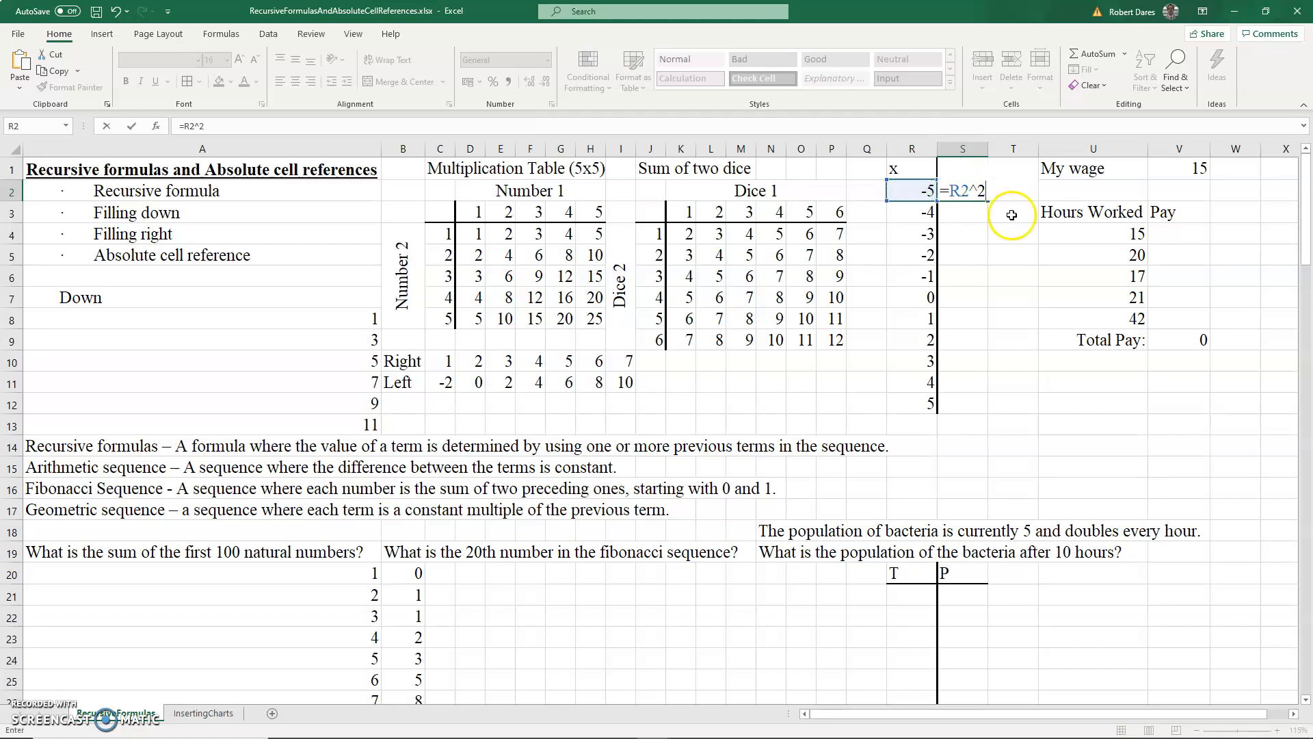
pyautogui.press('Return')
pyautogui.click(967, 193)
pyautogui.moveTo(977, 189); pyautogui.dragTo(966, 400)
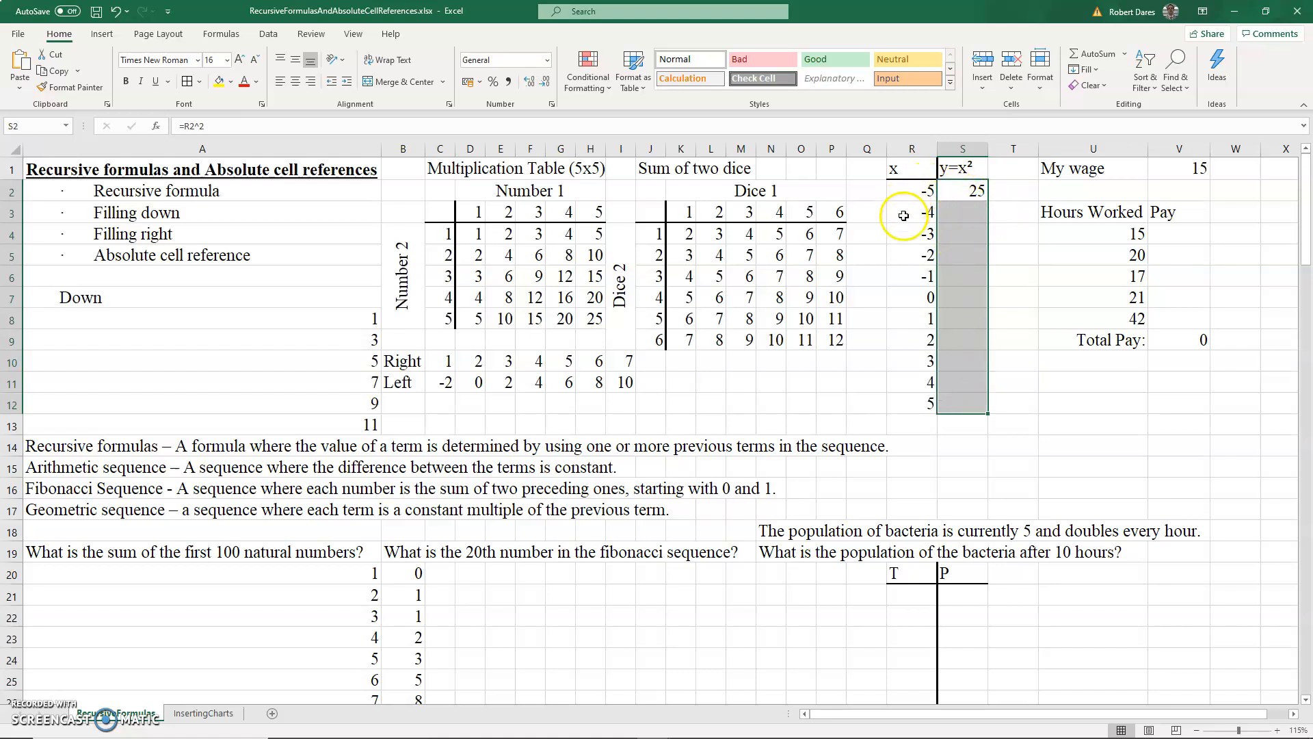
pyautogui.hotkey('ctrl', 'd')
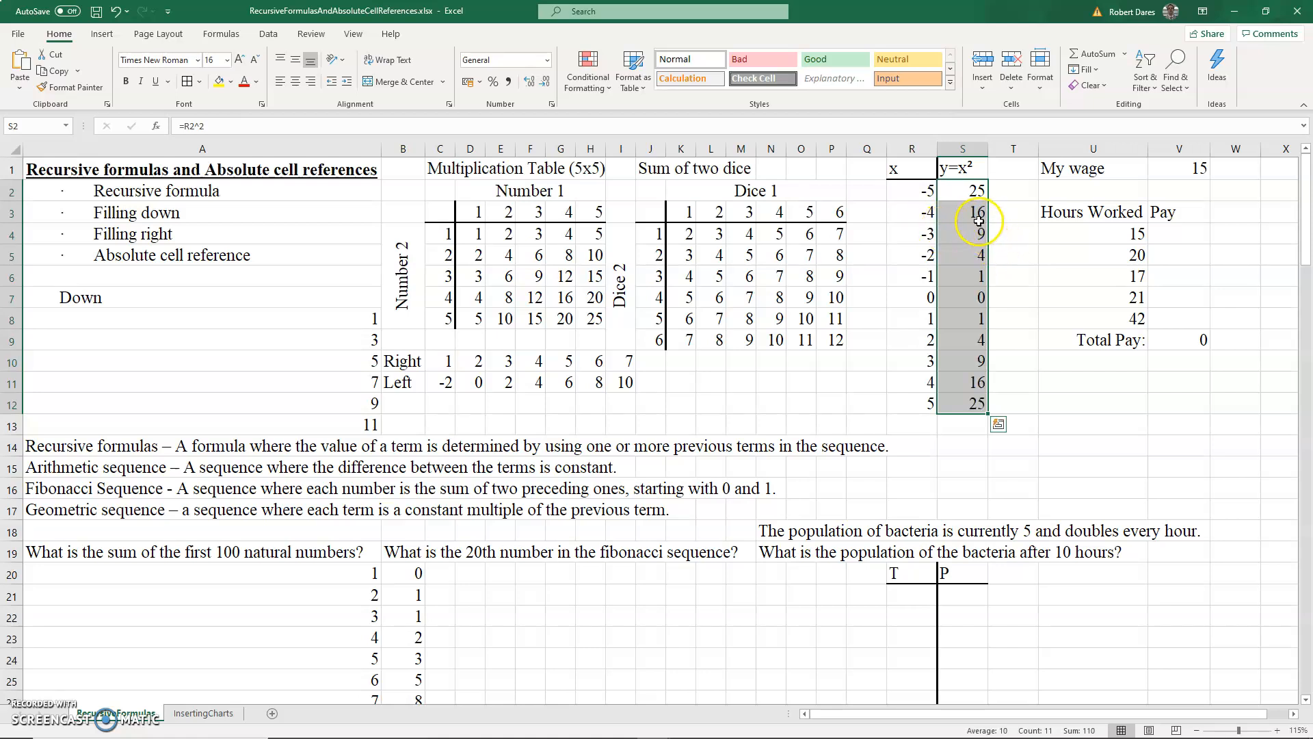
pyautogui.moveTo(978, 197); pyautogui.dragTo(978, 403)
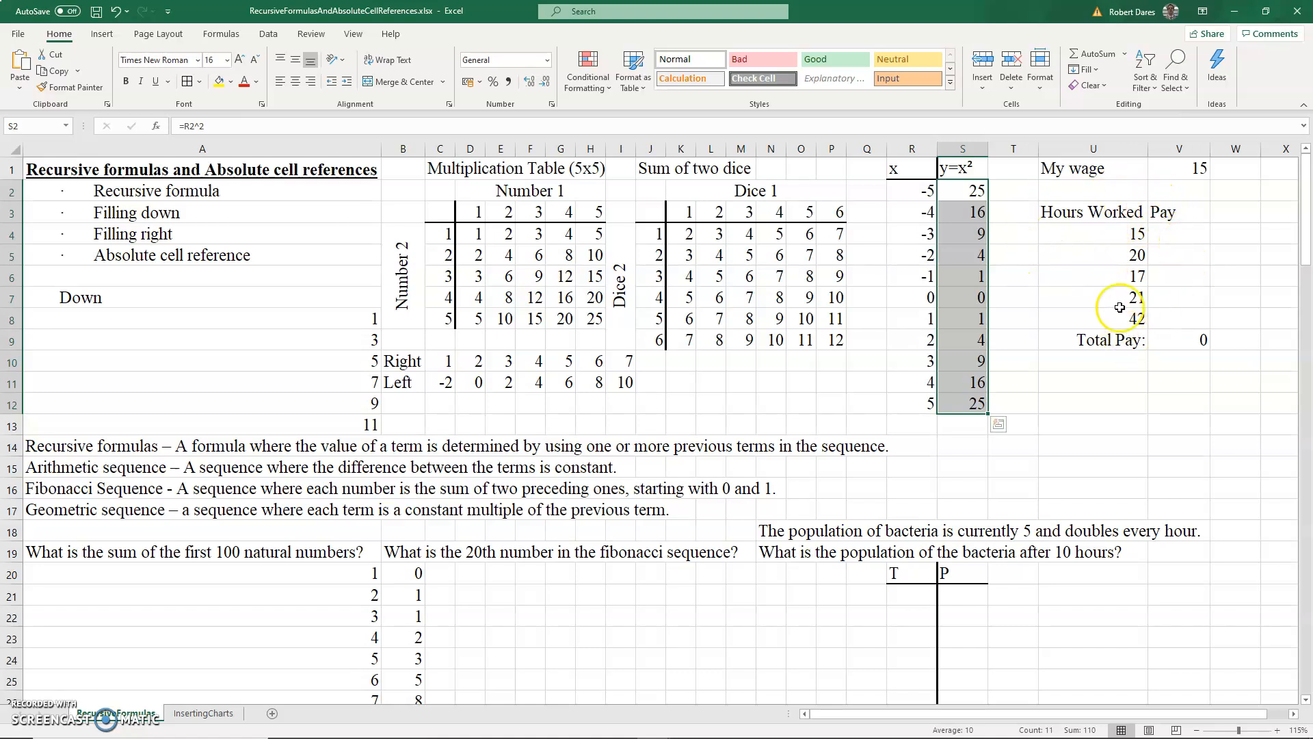
# - Enter =U4*15 in V4 for the first pay and fill it down through V8
pyautogui.click(1161, 236)
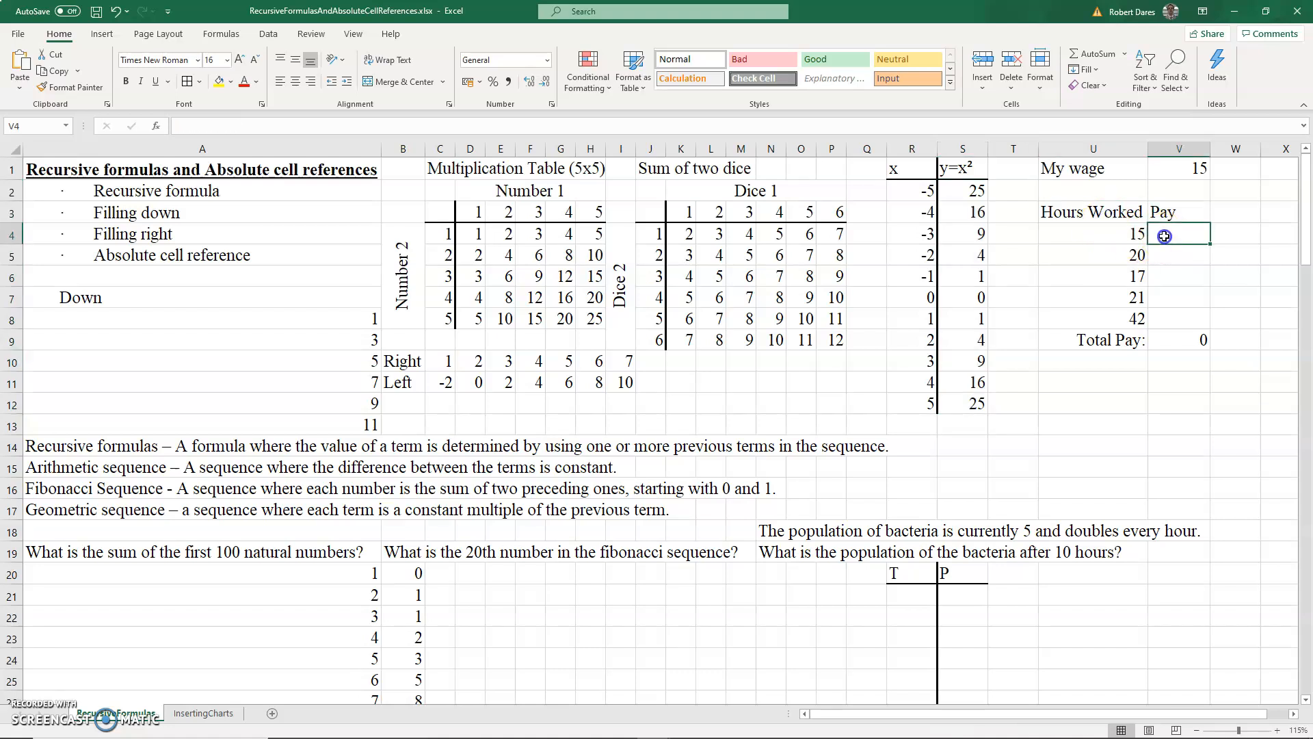
pyautogui.write('=')
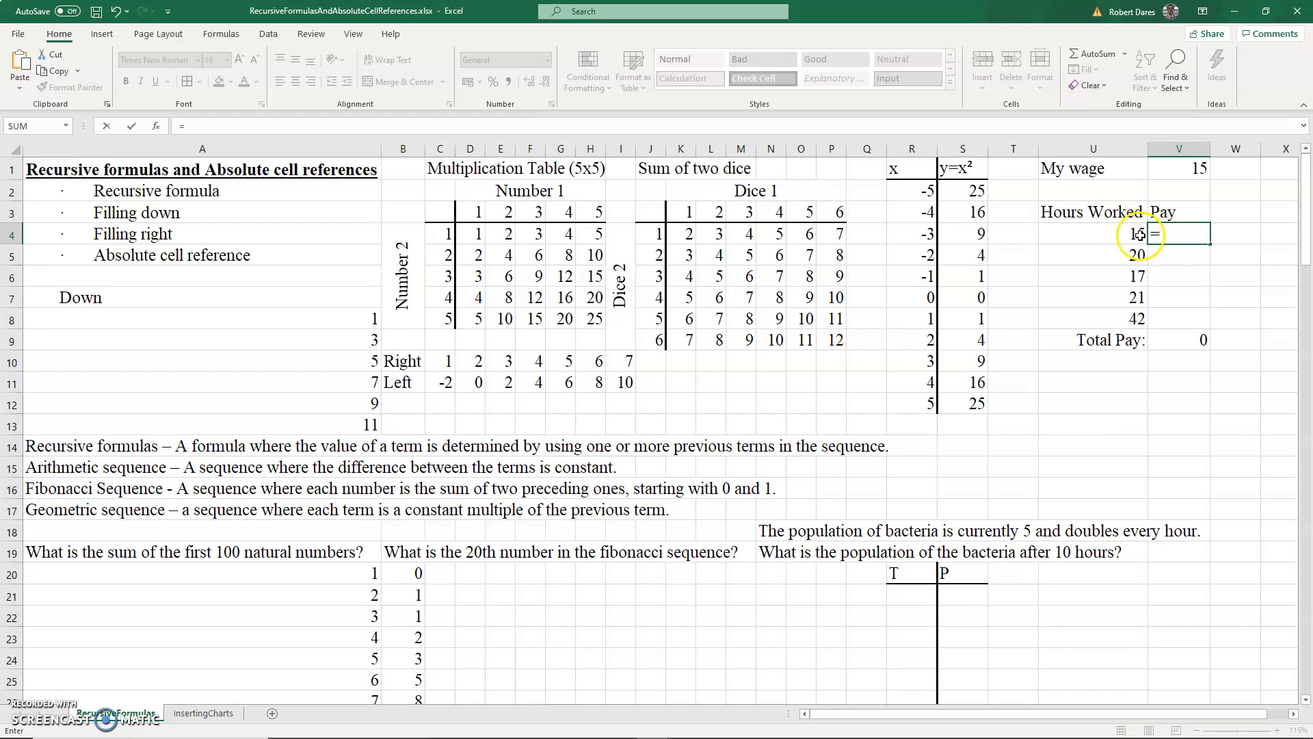
pyautogui.click(1137, 234)
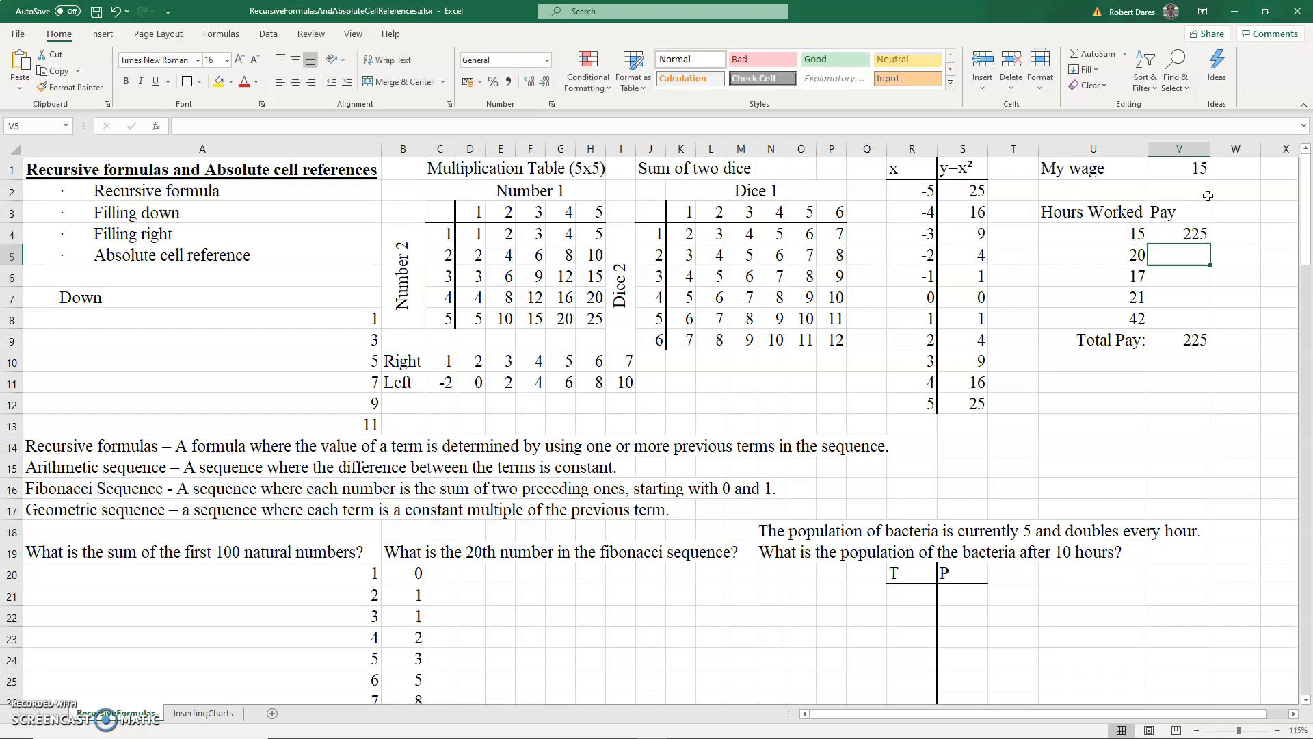
pyautogui.hotkey('shift', 'Down')
pyautogui.hotkey('shift', 'Down')
pyautogui.hotkey('shift', 'Down')
pyautogui.hotkey('shift', 'Down')
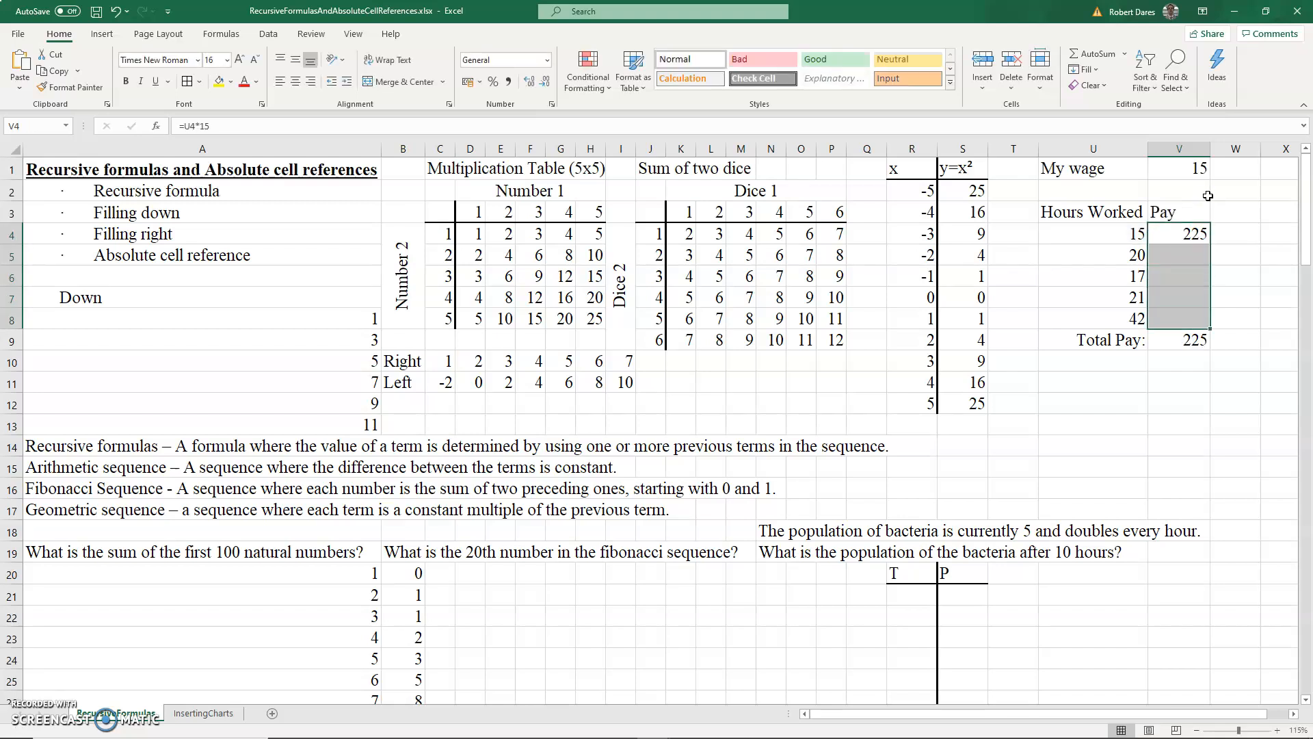
pyautogui.hotkey('ctrl', 'd')
# - Change the wage in V1 to 16
pyautogui.press('Up')
pyautogui.press('Up')
pyautogui.press('Up')
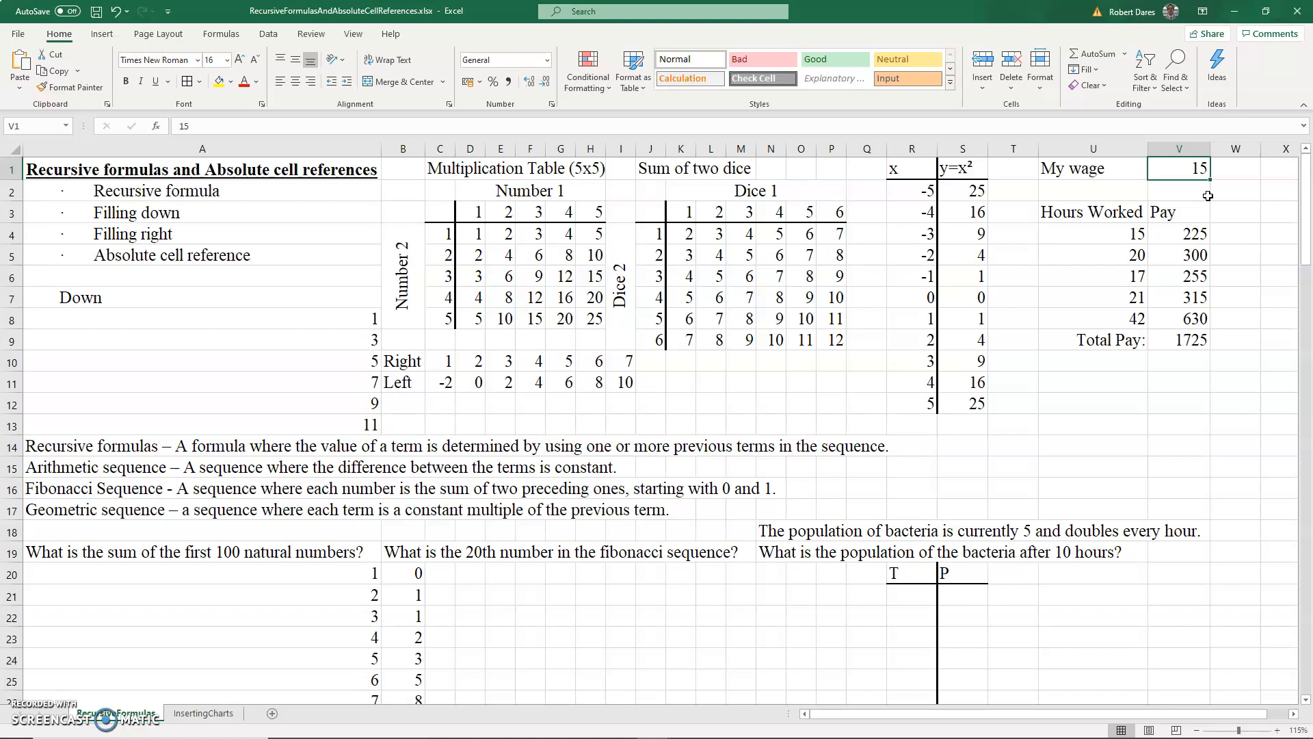
pyautogui.write('16')
pyautogui.press('Return')
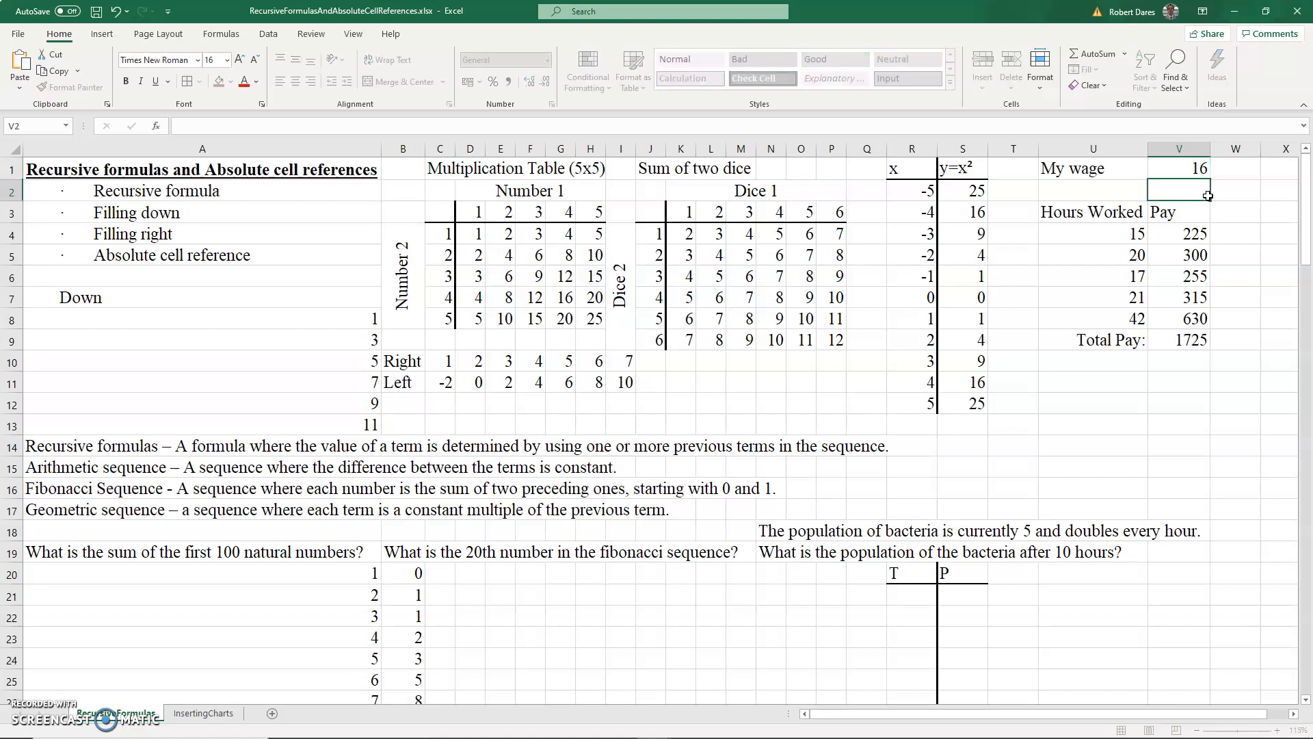
# - Step through the Pay formulas in V4 to V8, then undo the wage change
pyautogui.press('Down')
pyautogui.press('Down')
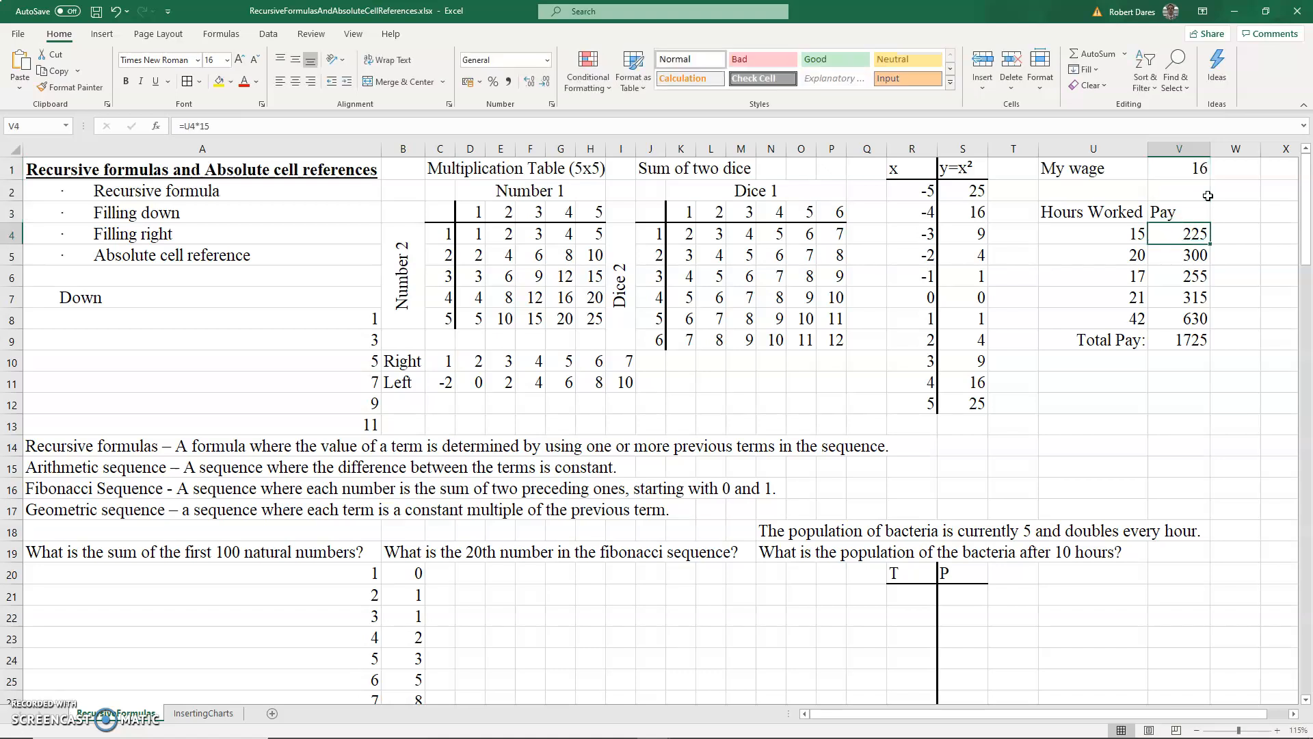
pyautogui.press('Down')
pyautogui.press('Down')
pyautogui.press('Down')
pyautogui.press('Down')
pyautogui.press('Down')
pyautogui.press('Up')
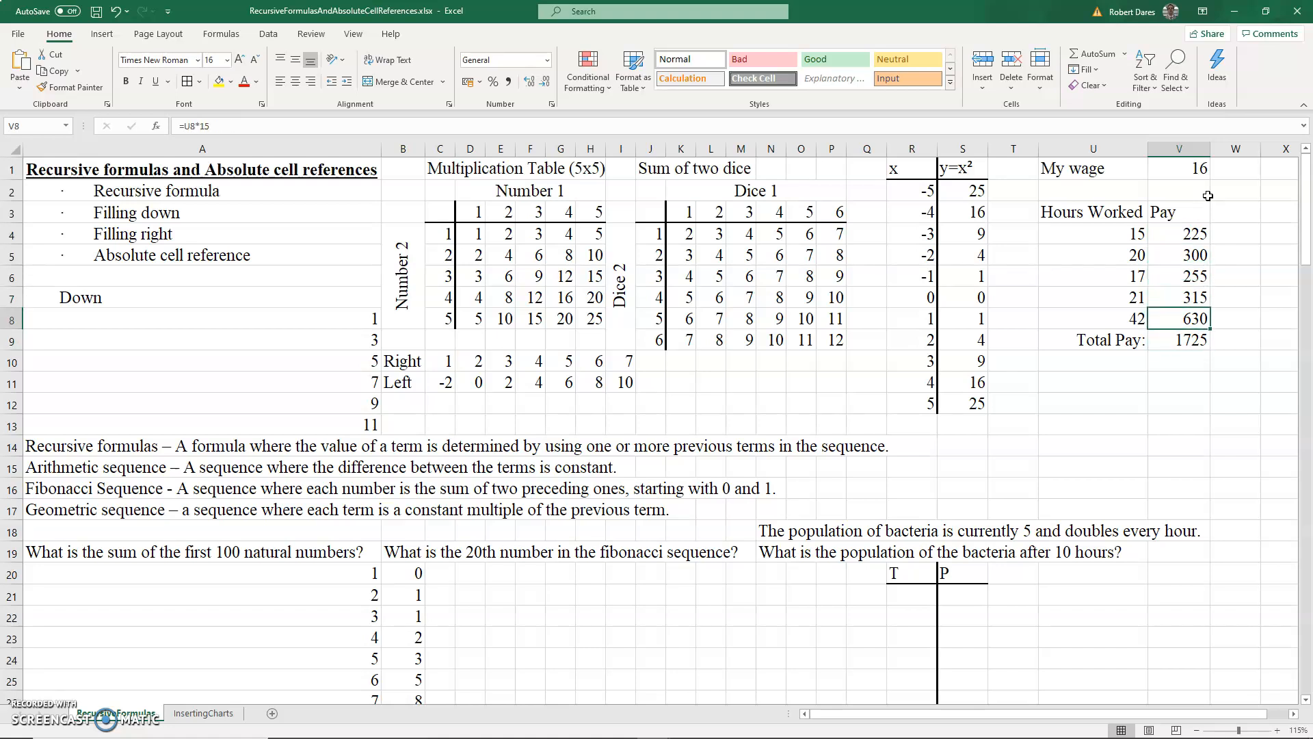
pyautogui.hotkey('ctrl', 'z')
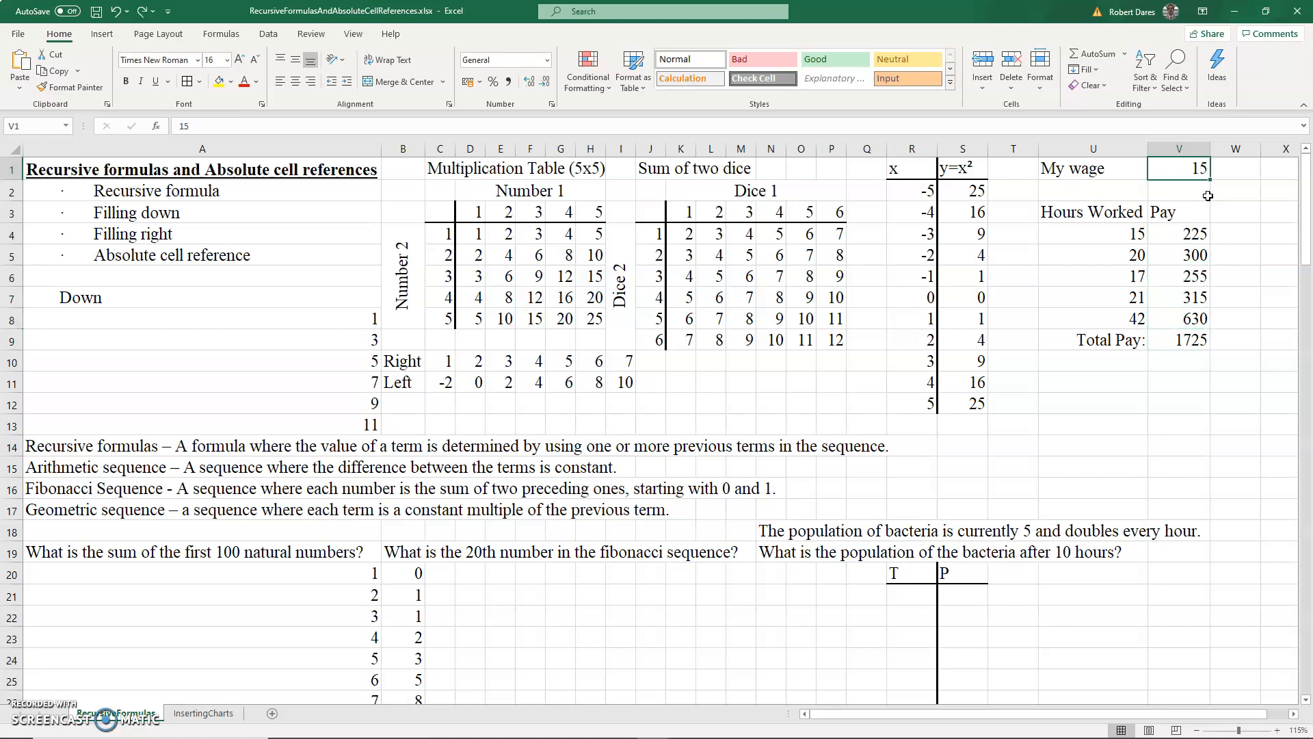
# - Clear the Pay values in V4 through V8
pyautogui.press('Down')
pyautogui.press('Down')
pyautogui.press('Down')
pyautogui.hotkey('shift', 'Down')
pyautogui.hotkey('shift', 'Down')
pyautogui.hotkey('shift', 'Down')
pyautogui.hotkey('shift', 'Down')
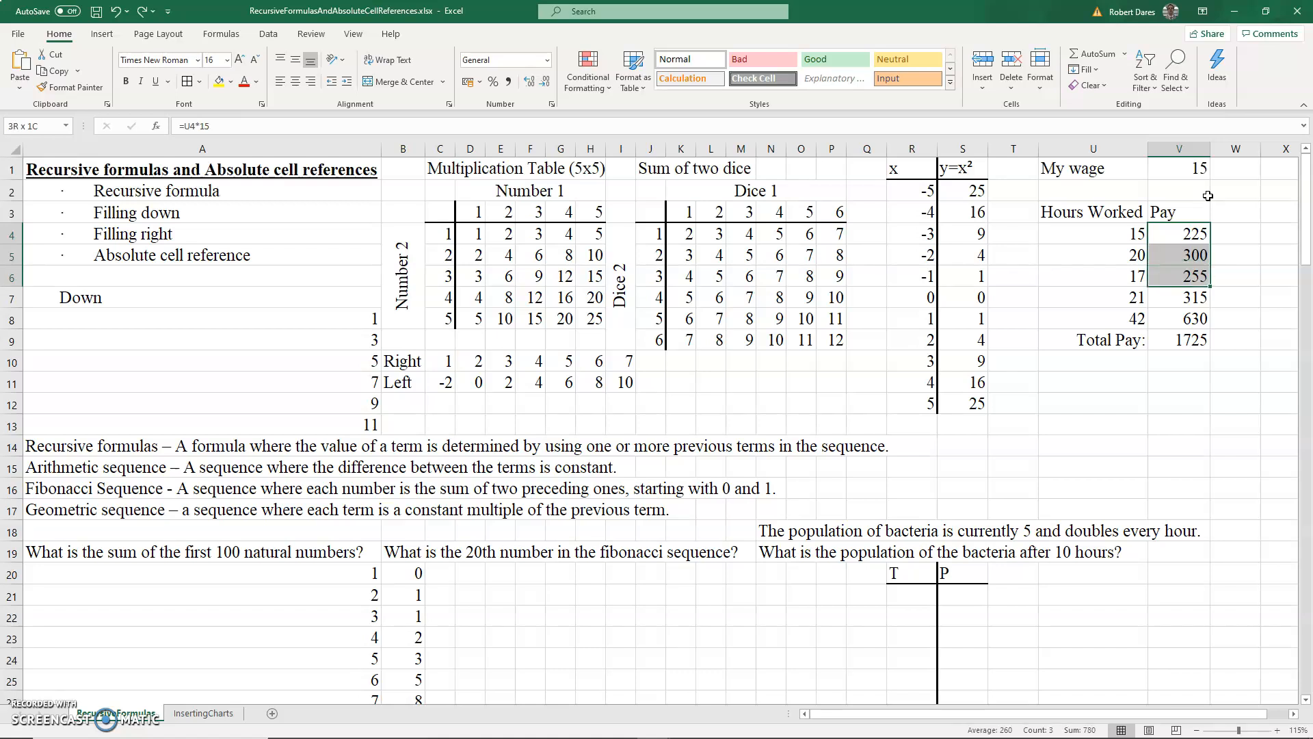
pyautogui.press('Delete')
pyautogui.press('Up')
pyautogui.press('Down')
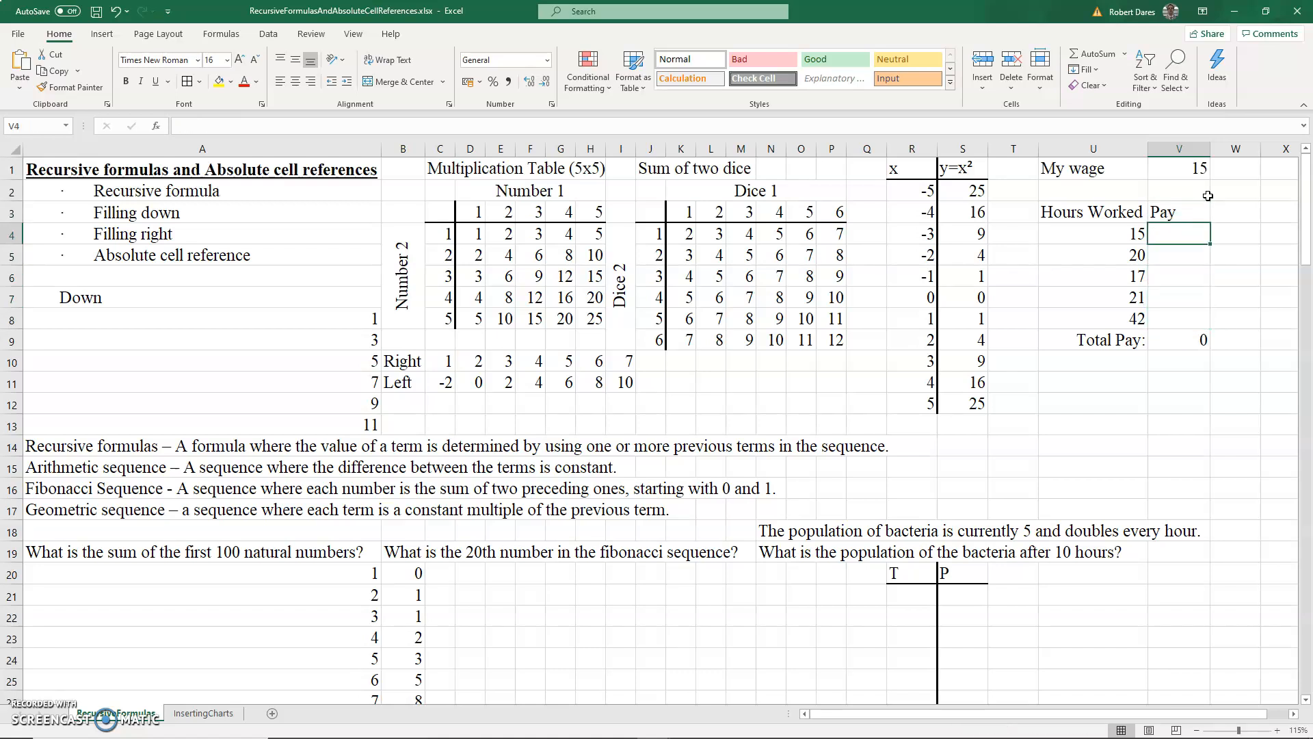
# - Enter =U4*V1 in V4 for the first pay and fill it down through V8
pyautogui.write('=')
pyautogui.press('Left')
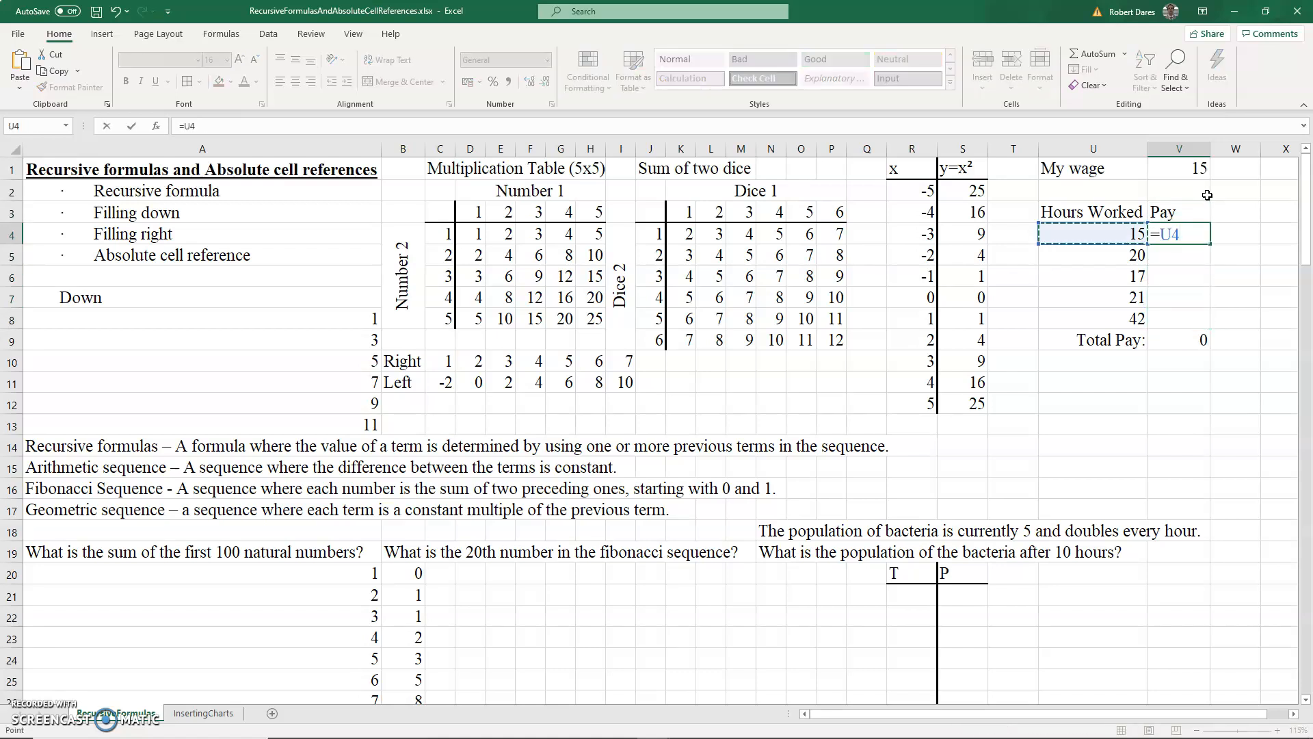
pyautogui.write('*')
pyautogui.click(1198, 167)
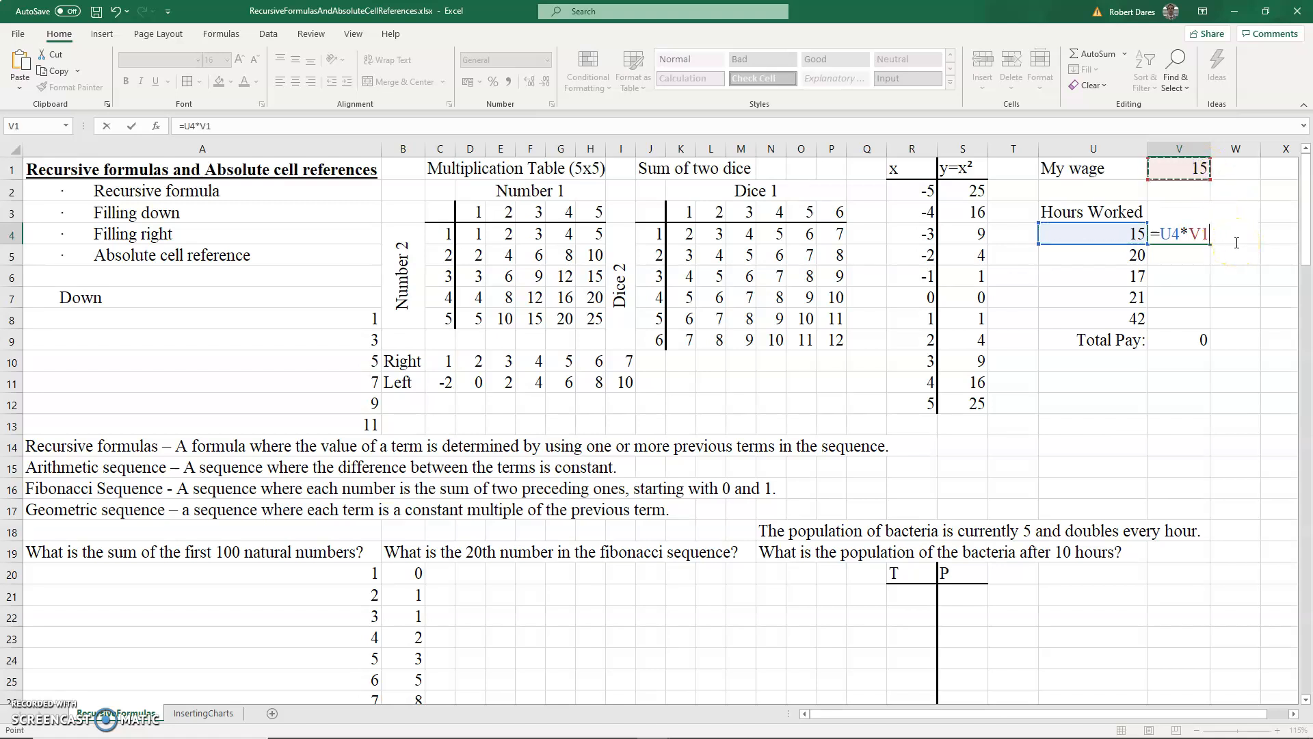
pyautogui.press('Return')
pyautogui.press('Up')
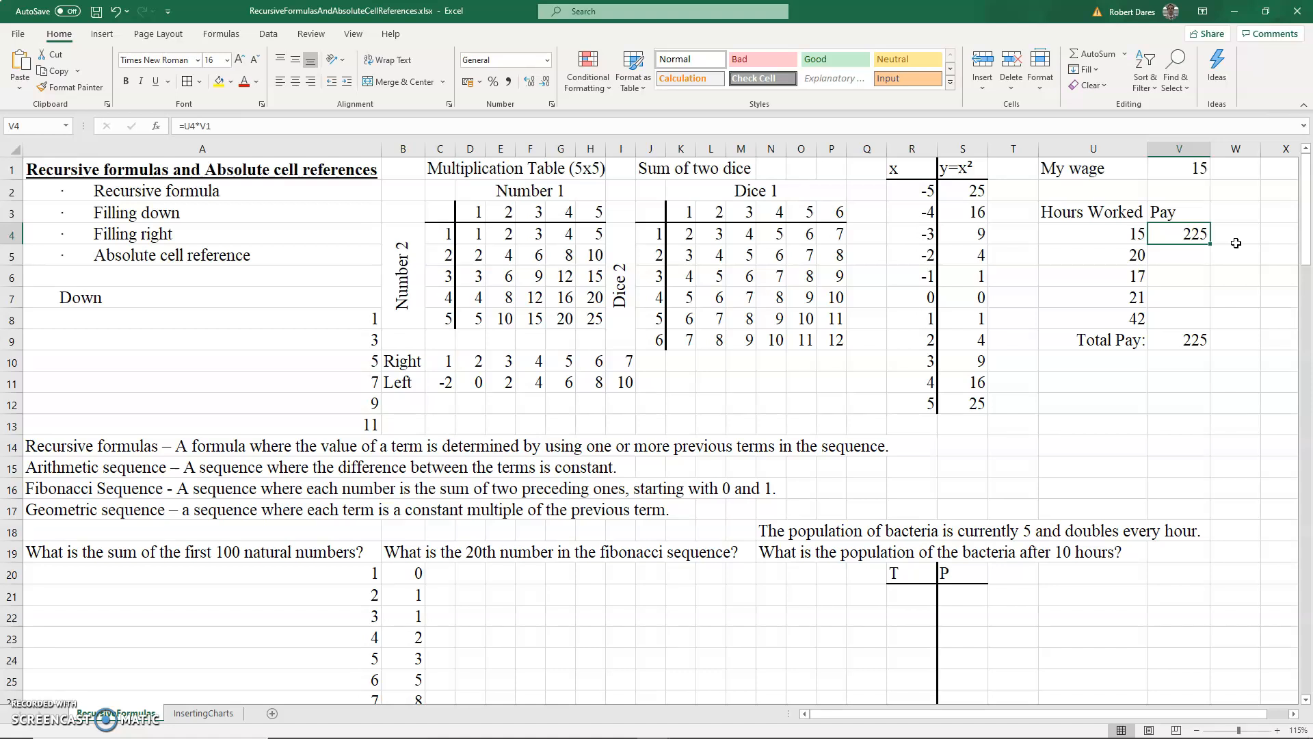
pyautogui.hotkey('shift', 'Down')
pyautogui.hotkey('shift', 'Down')
pyautogui.hotkey('shift', 'Down')
pyautogui.hotkey('shift', 'Down')
pyautogui.hotkey('ctrl', 'd')
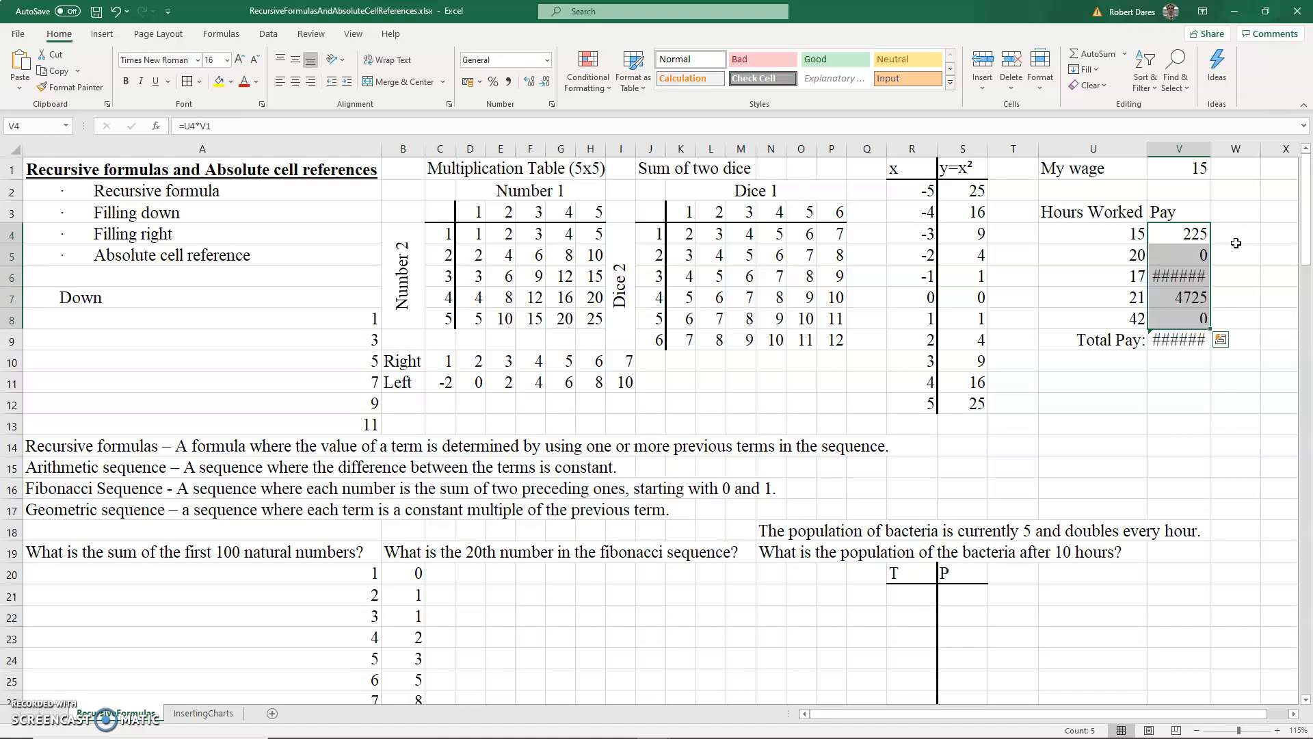
# - Inspect the filled Pay formulas in V4 and V5 and their reference to the wage cell
pyautogui.click(1197, 233)
pyautogui.click(1191, 249)
pyautogui.click(324, 122)
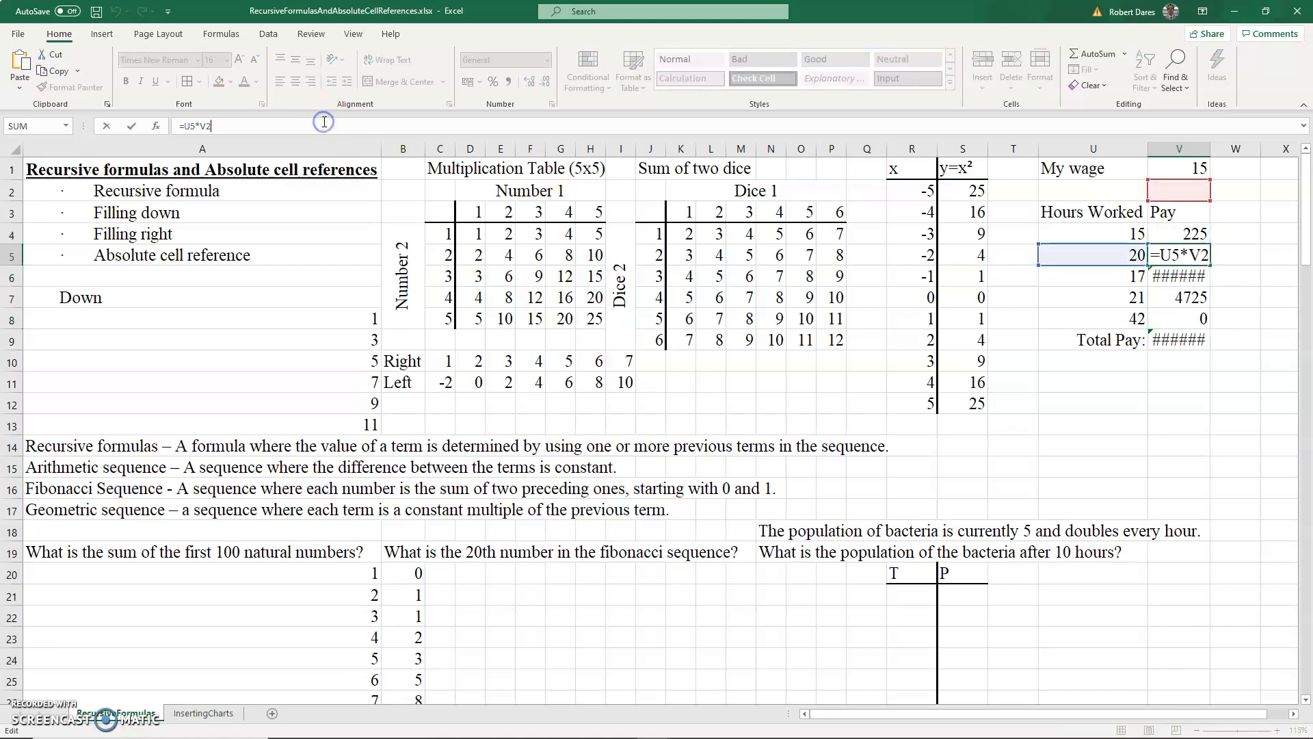
pyautogui.press('Return')
pyautogui.click(324, 123)
pyautogui.press('Return')
pyautogui.click(1194, 233)
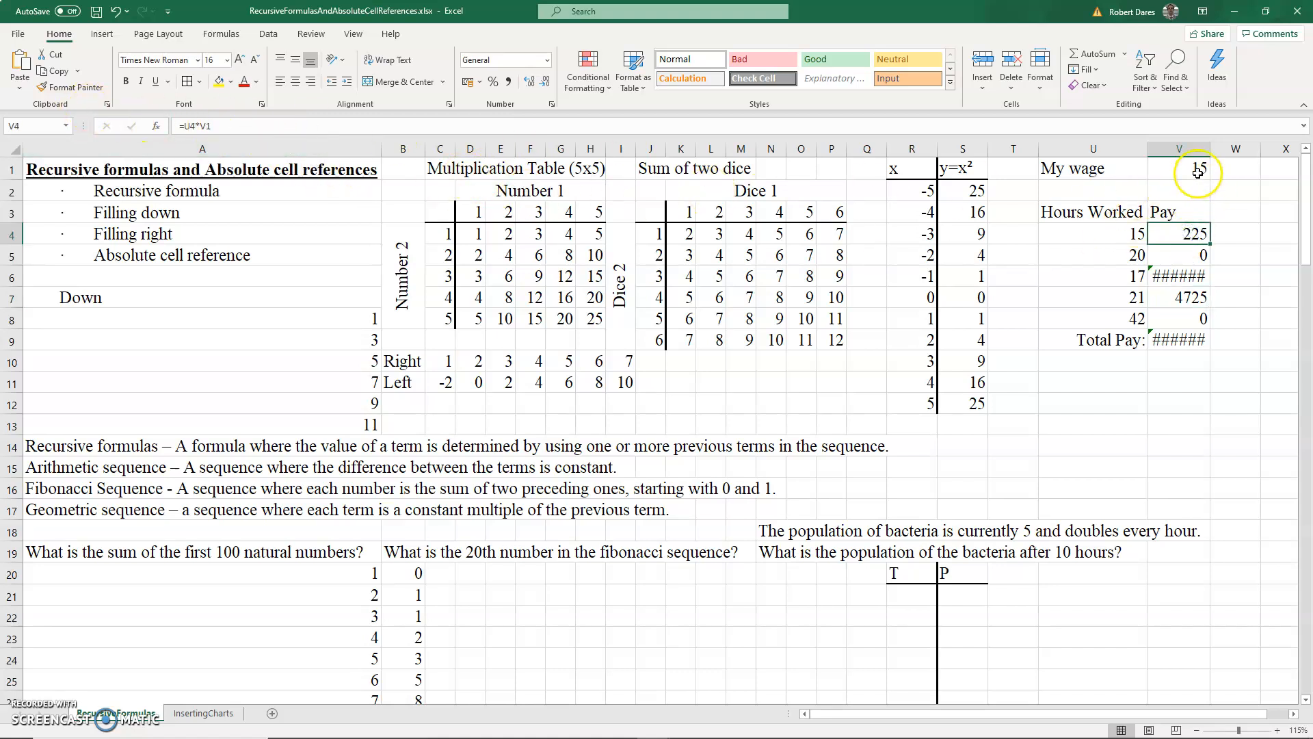
pyautogui.click(1194, 148)
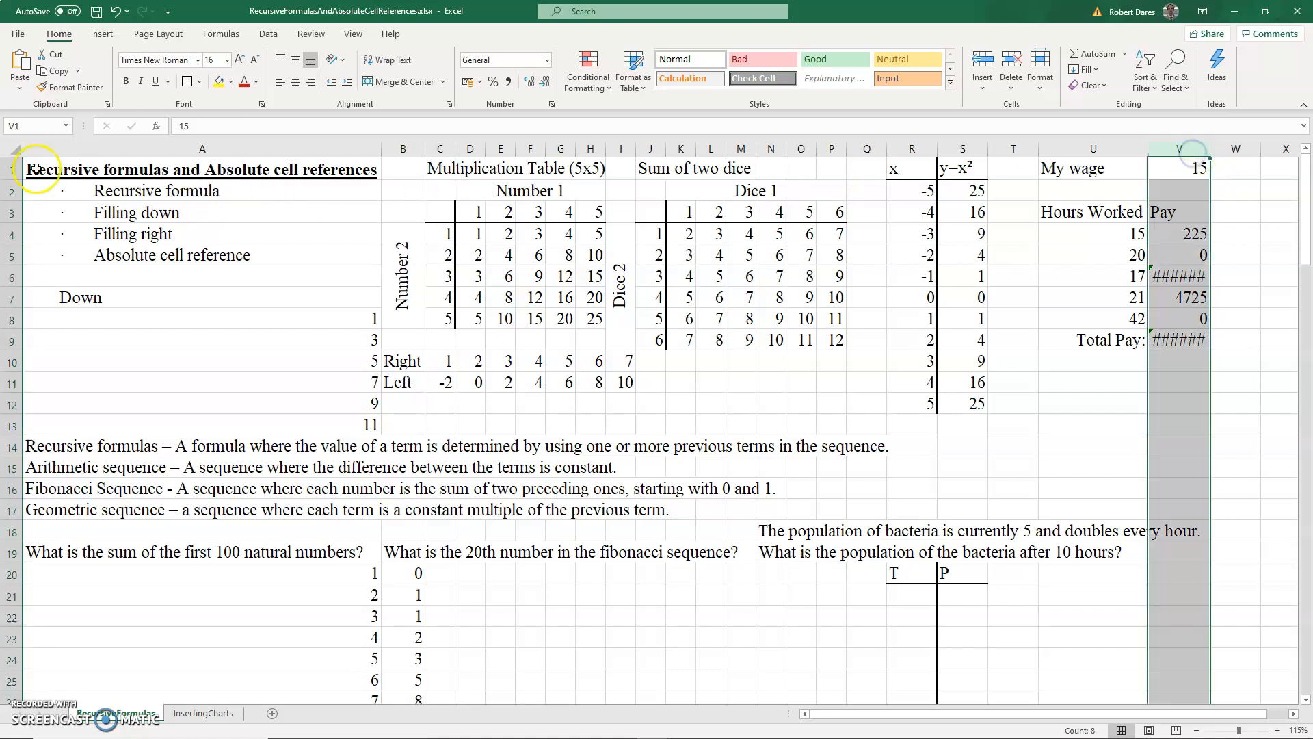
pyautogui.keyDown('ctrl'); pyautogui.click(11, 168); pyautogui.keyUp('ctrl')
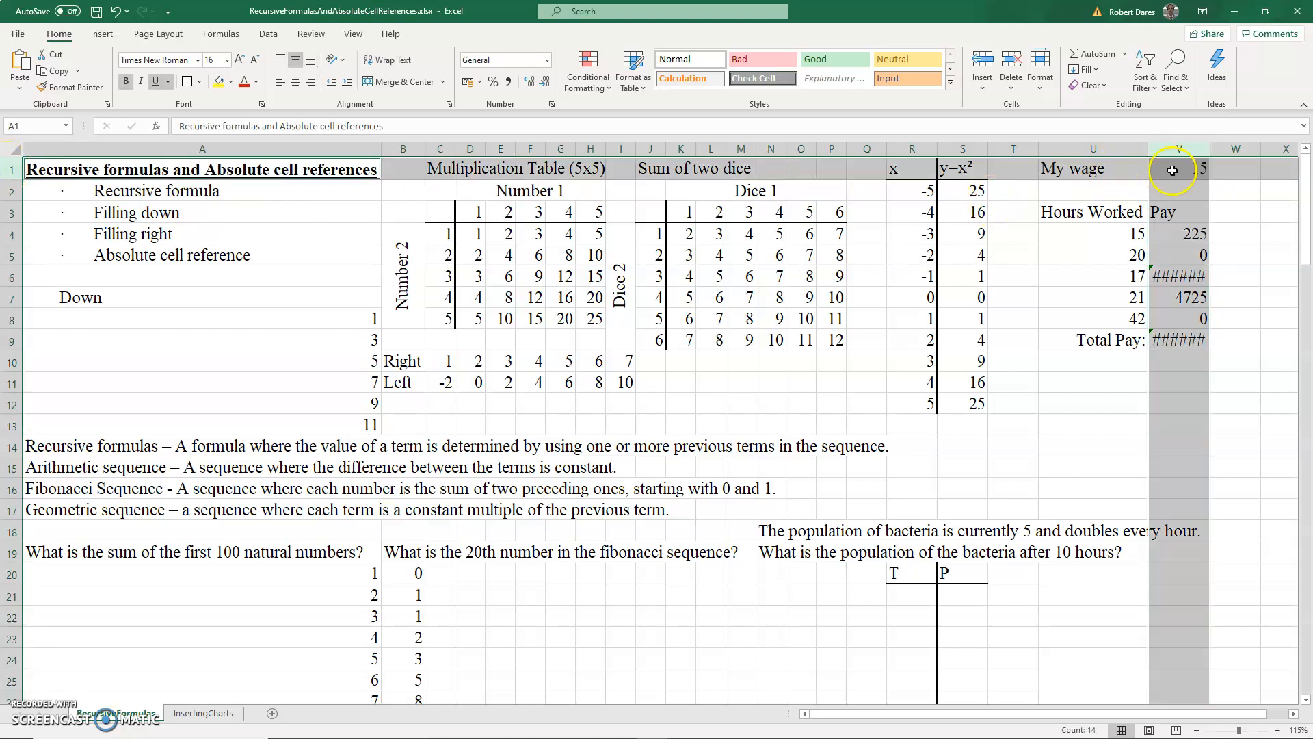
pyautogui.click(1190, 233)
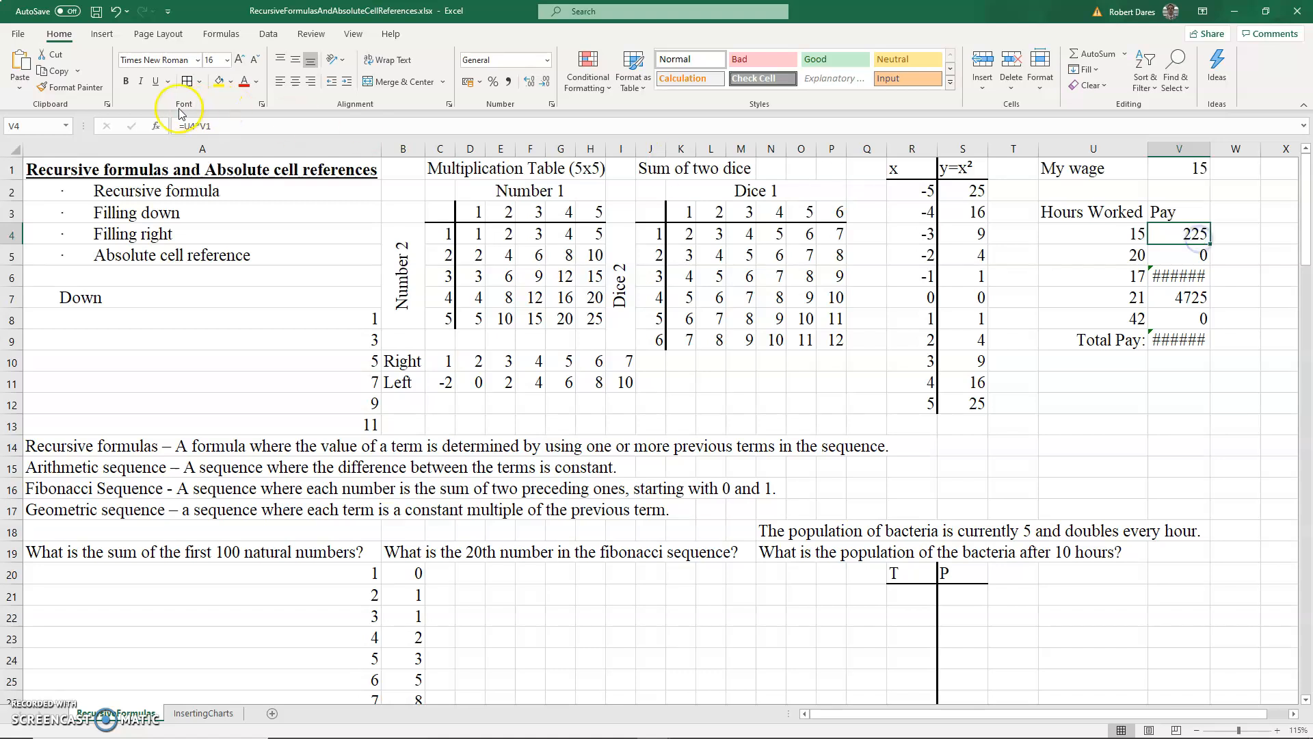
# - Make the wage reference absolute so V4 reads =U4*$V$1, and fill it down through V8
pyautogui.click(203, 126)
pyautogui.write('$V$')
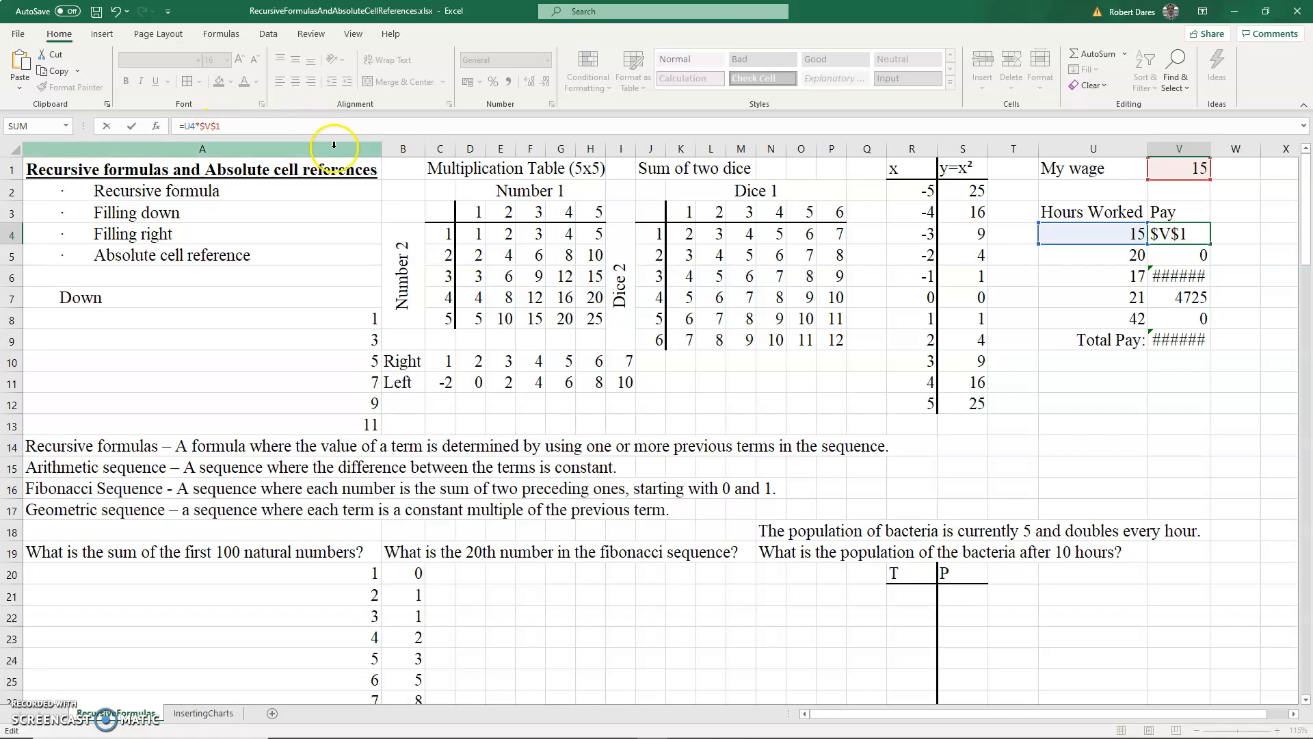
pyautogui.click(1192, 230)
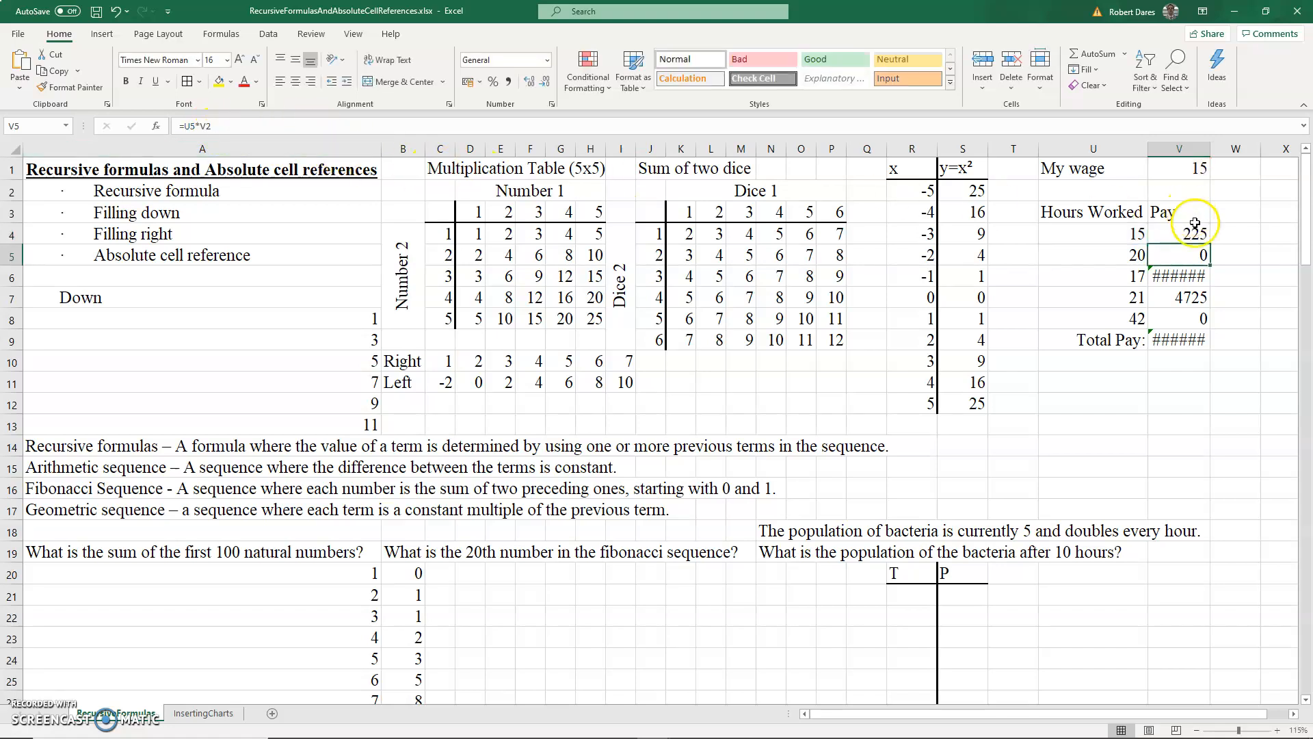
pyautogui.moveTo(1193, 230); pyautogui.dragTo(1189, 316)
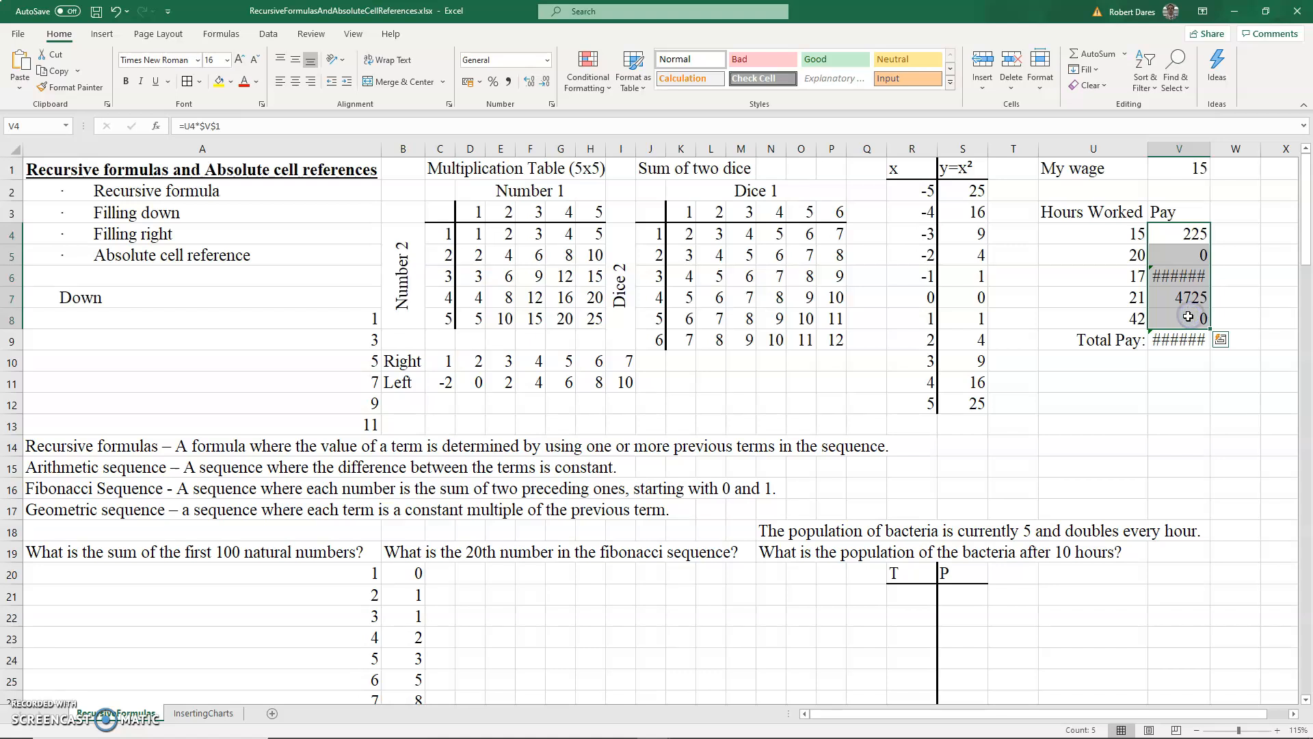
# - Check the absolute-reference Pay formulas in V7 and V8
pyautogui.click(1200, 169)
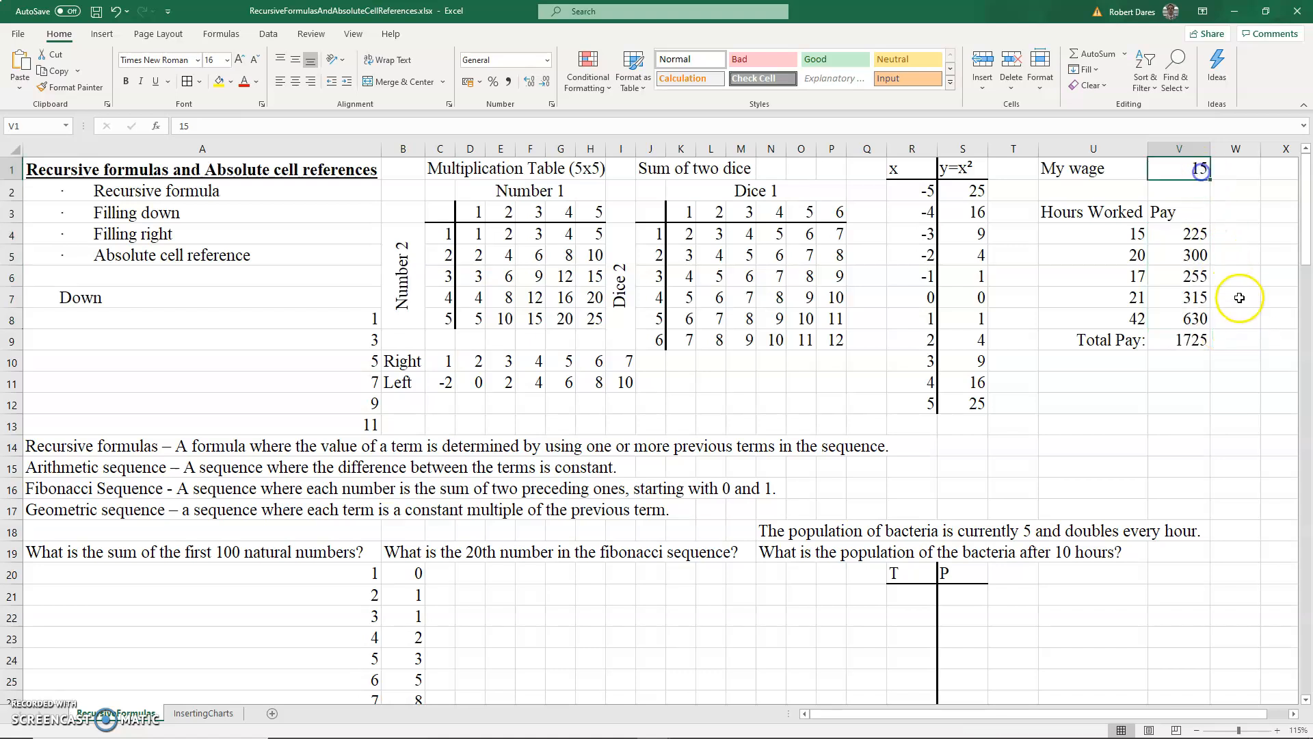
pyautogui.click(1193, 319)
pyautogui.click(666, 124)
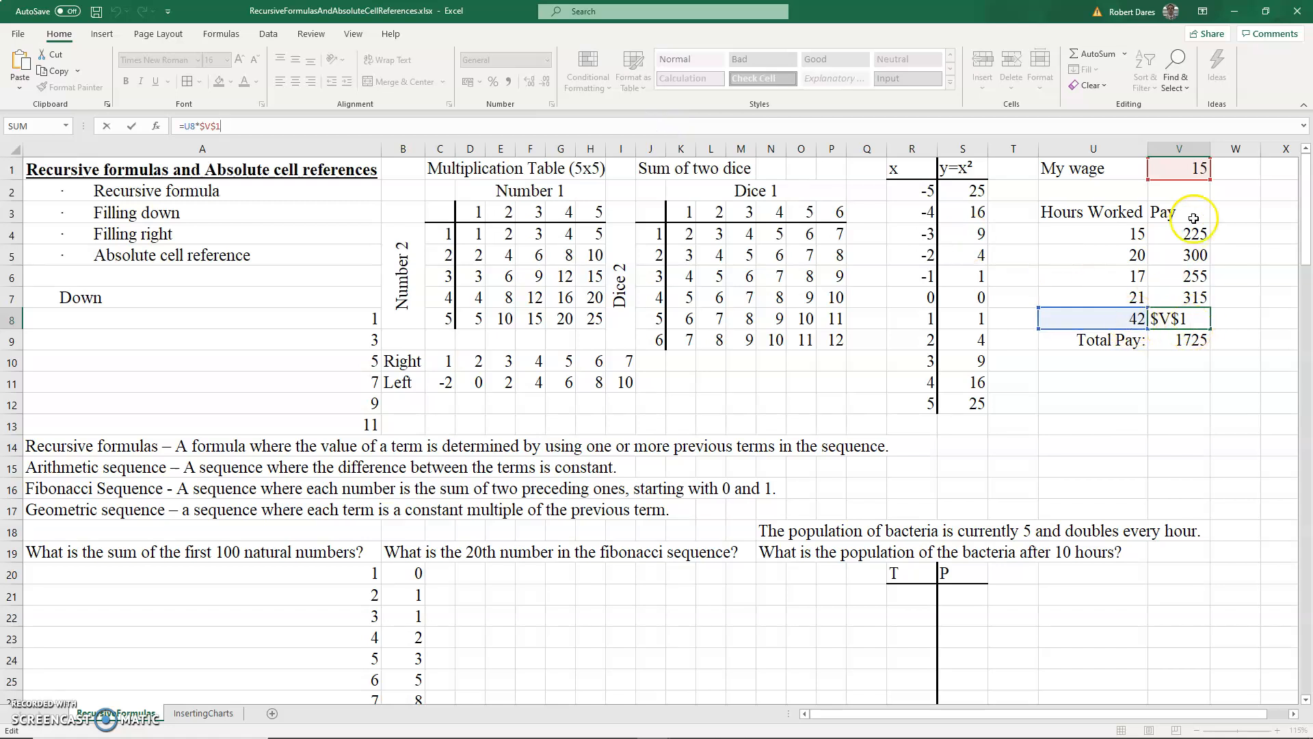
pyautogui.click(1190, 298)
pyautogui.click(621, 120)
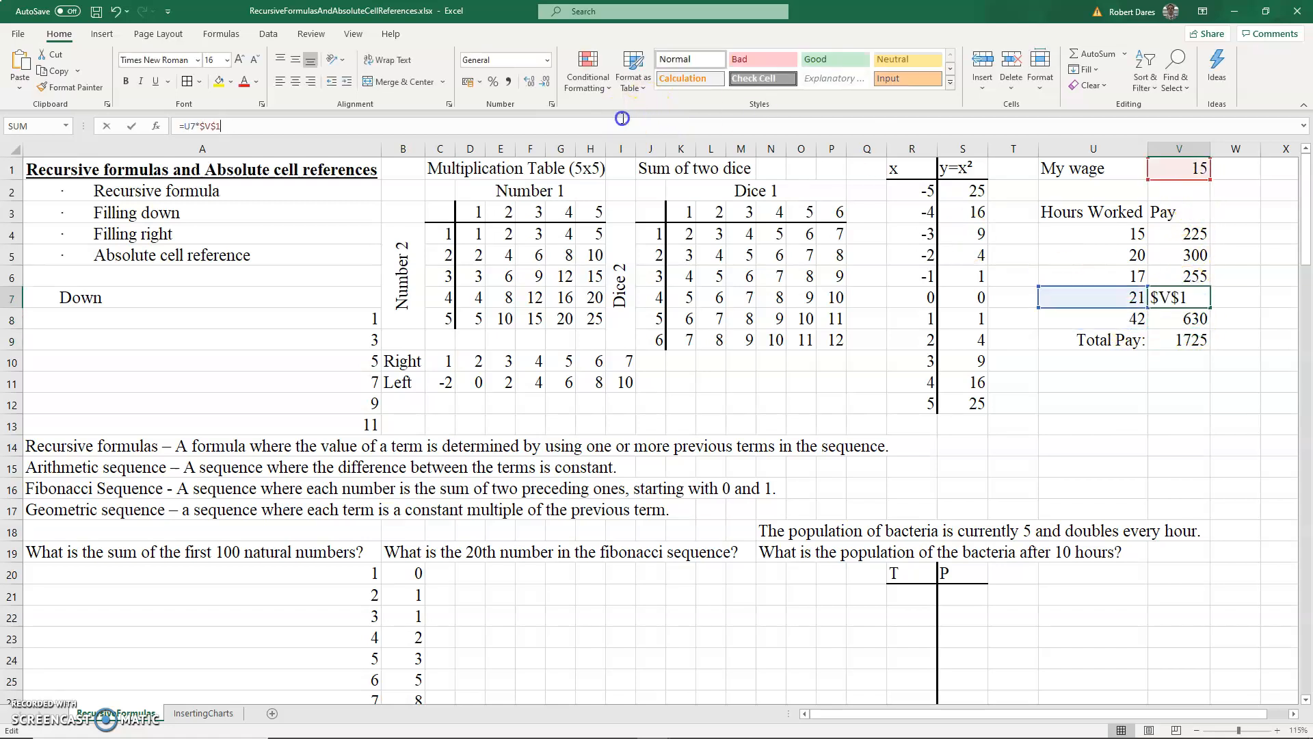
pyautogui.press('Return')
# - Try wages of 16 and 15 in V1 before setting it to 14
pyautogui.click(1191, 169)
pyautogui.write('16')
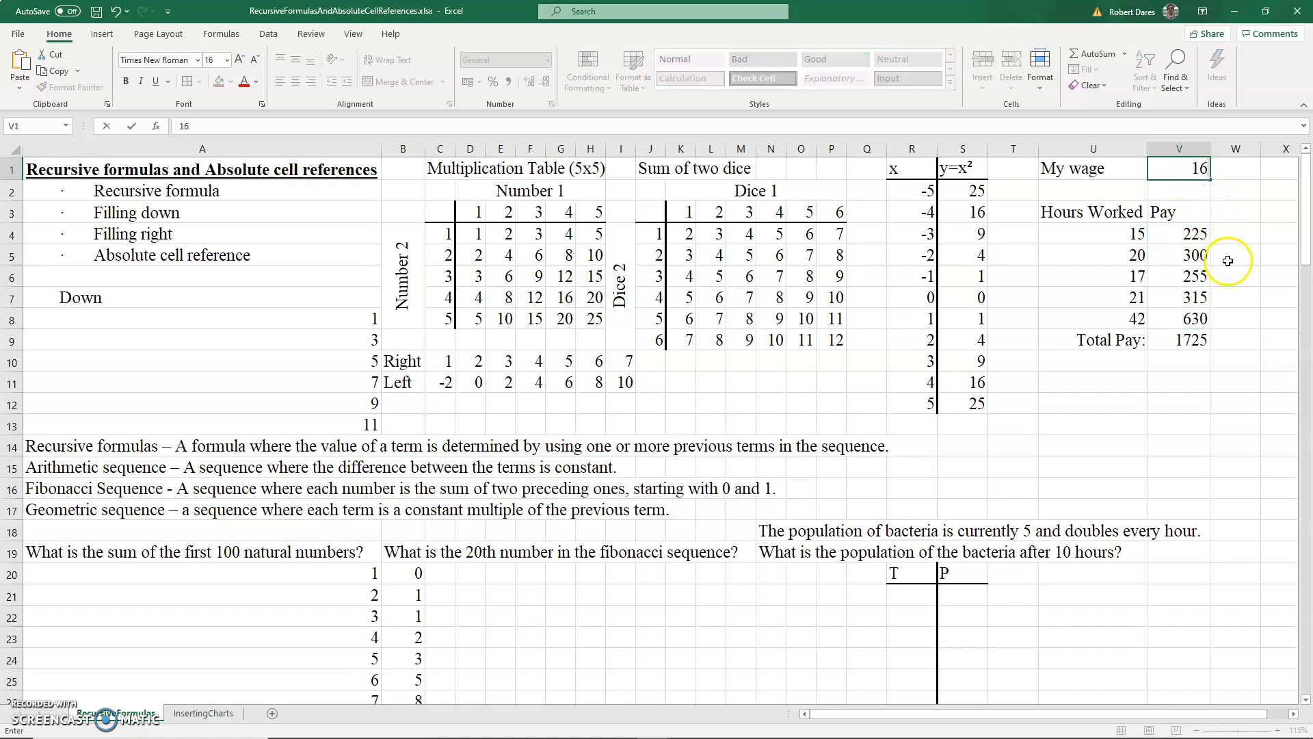
pyautogui.click(1226, 263)
pyautogui.click(1196, 171)
pyautogui.write('15')
pyautogui.click(1251, 258)
pyautogui.click(1197, 171)
pyautogui.write('14')
pyautogui.click(1235, 219)
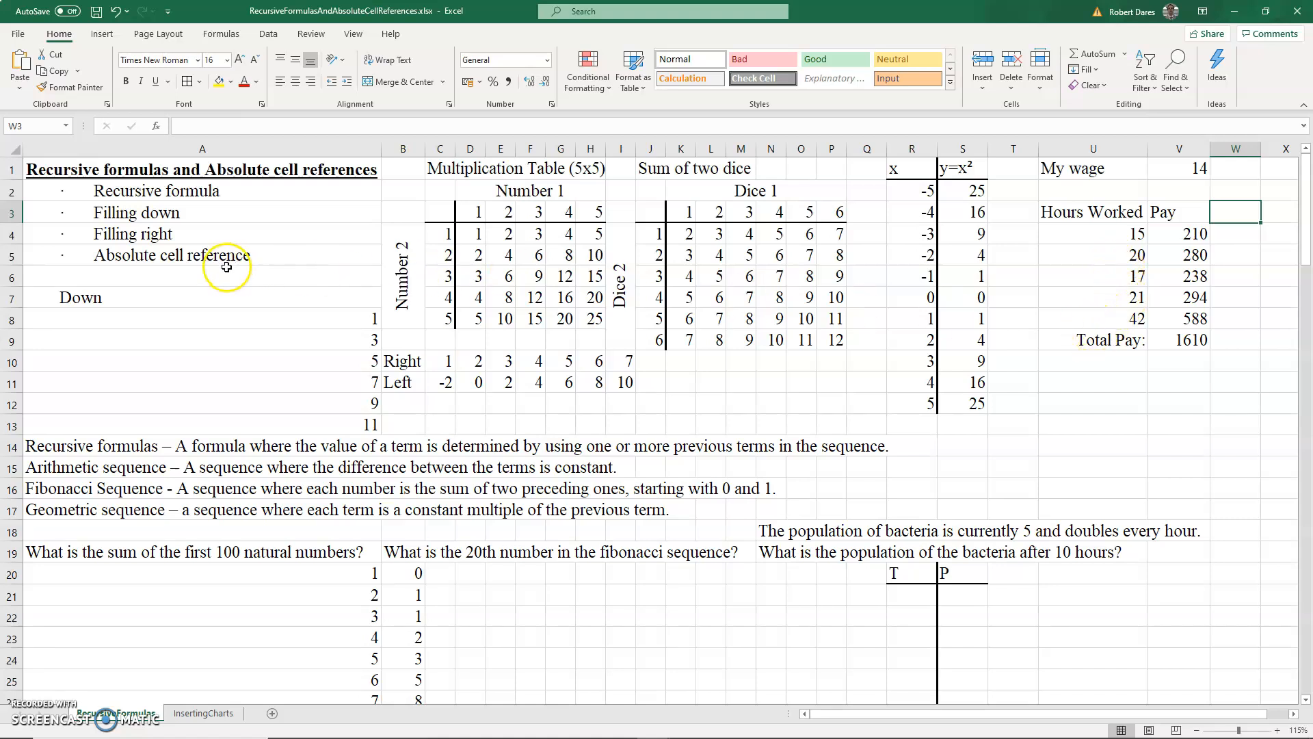
# - Start the bacteria table with time 0 in R21 and population 5 in S21
pyautogui.scroll(-1, 226, 274)
pyautogui.click(97, 448)
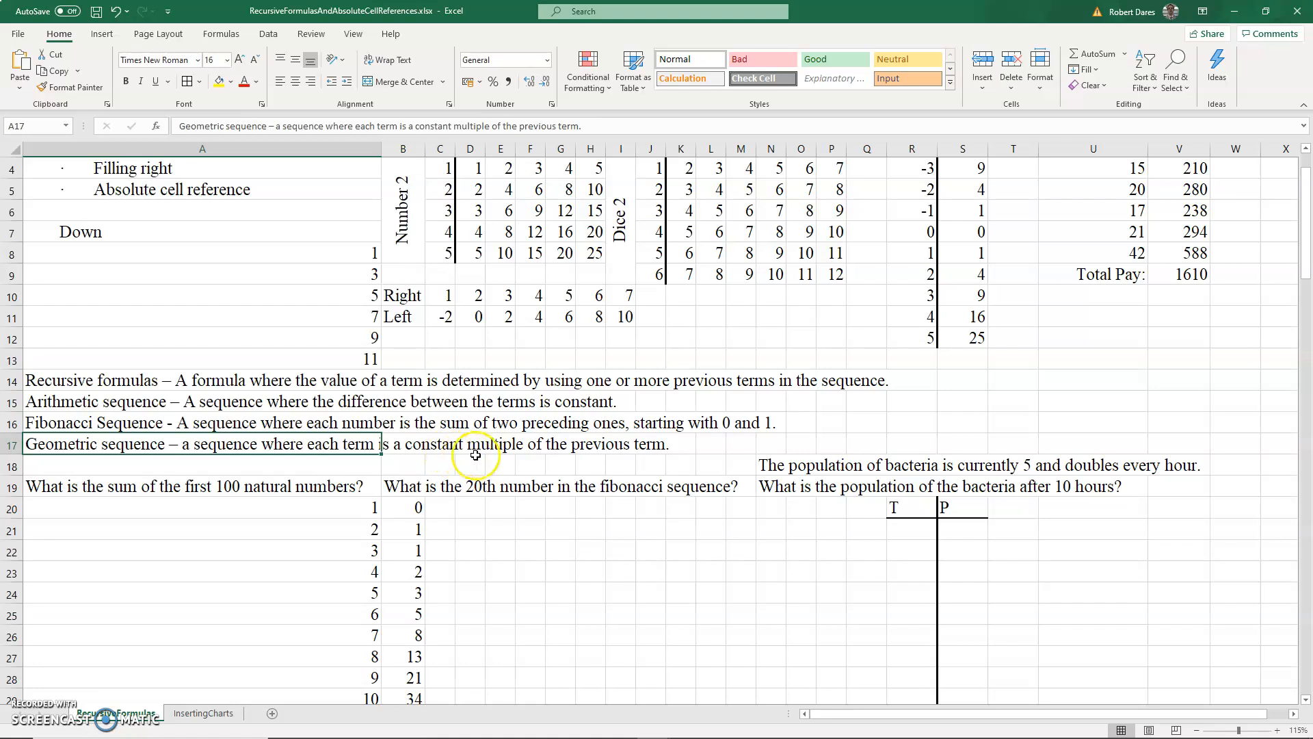
pyautogui.click(775, 465)
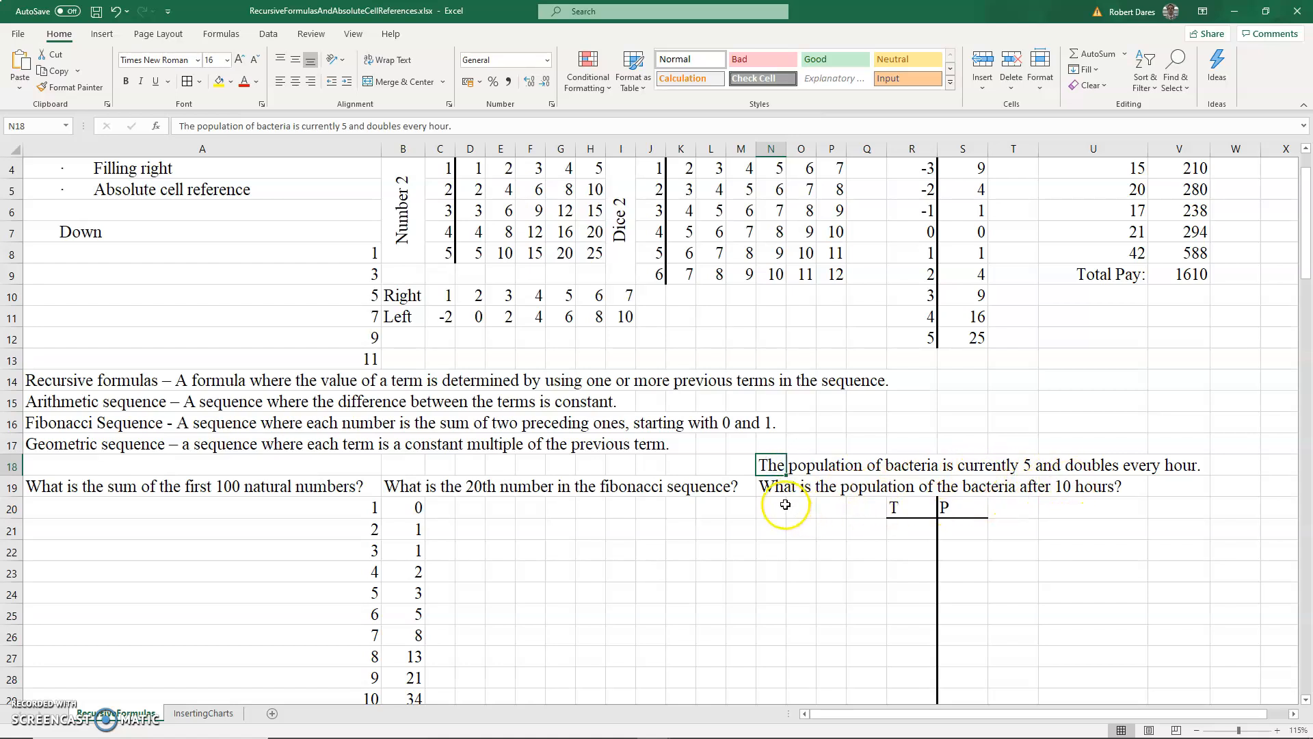
pyautogui.click(781, 491)
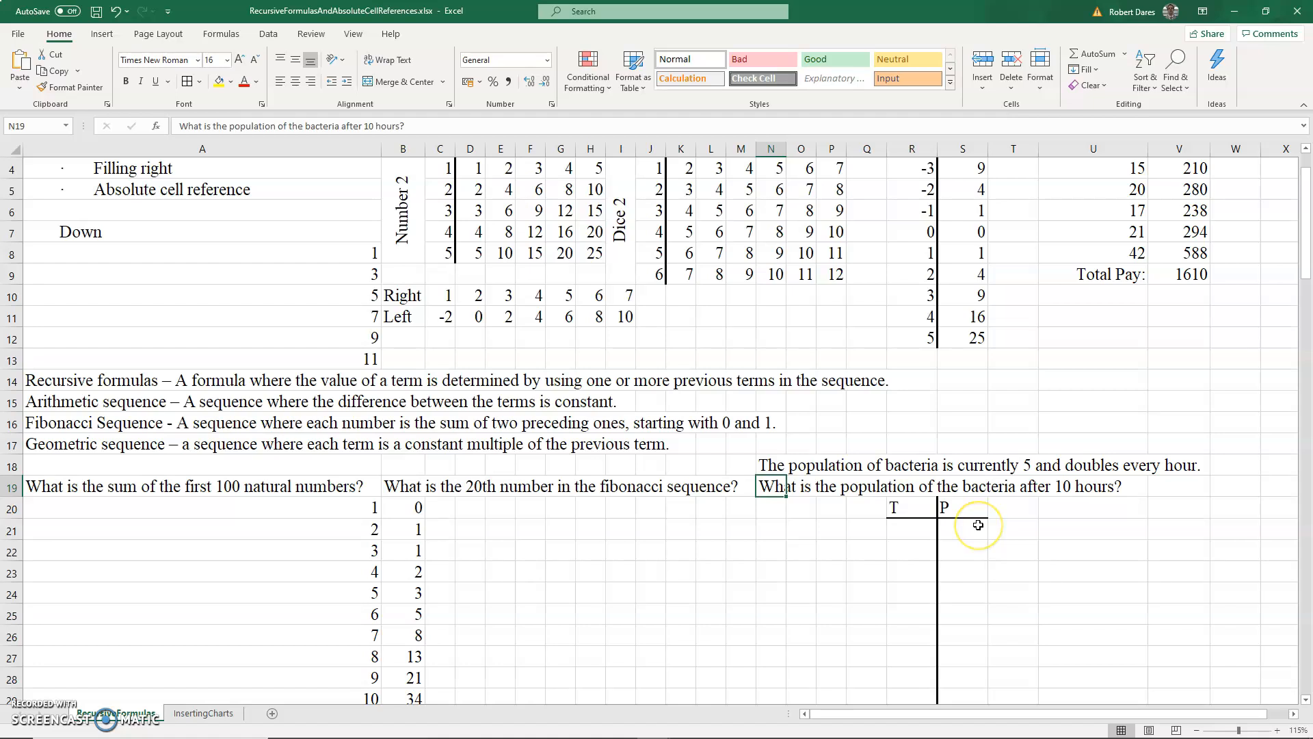
pyautogui.click(918, 527)
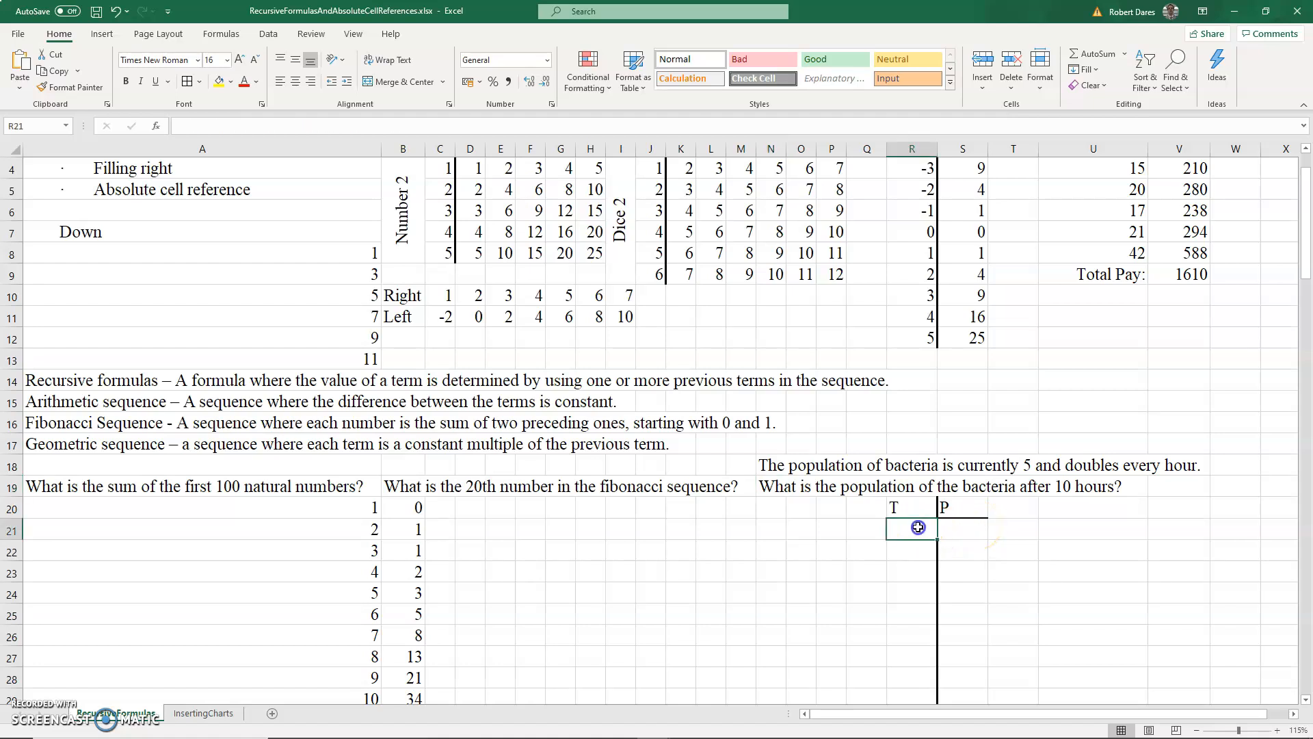
pyautogui.click(902, 513)
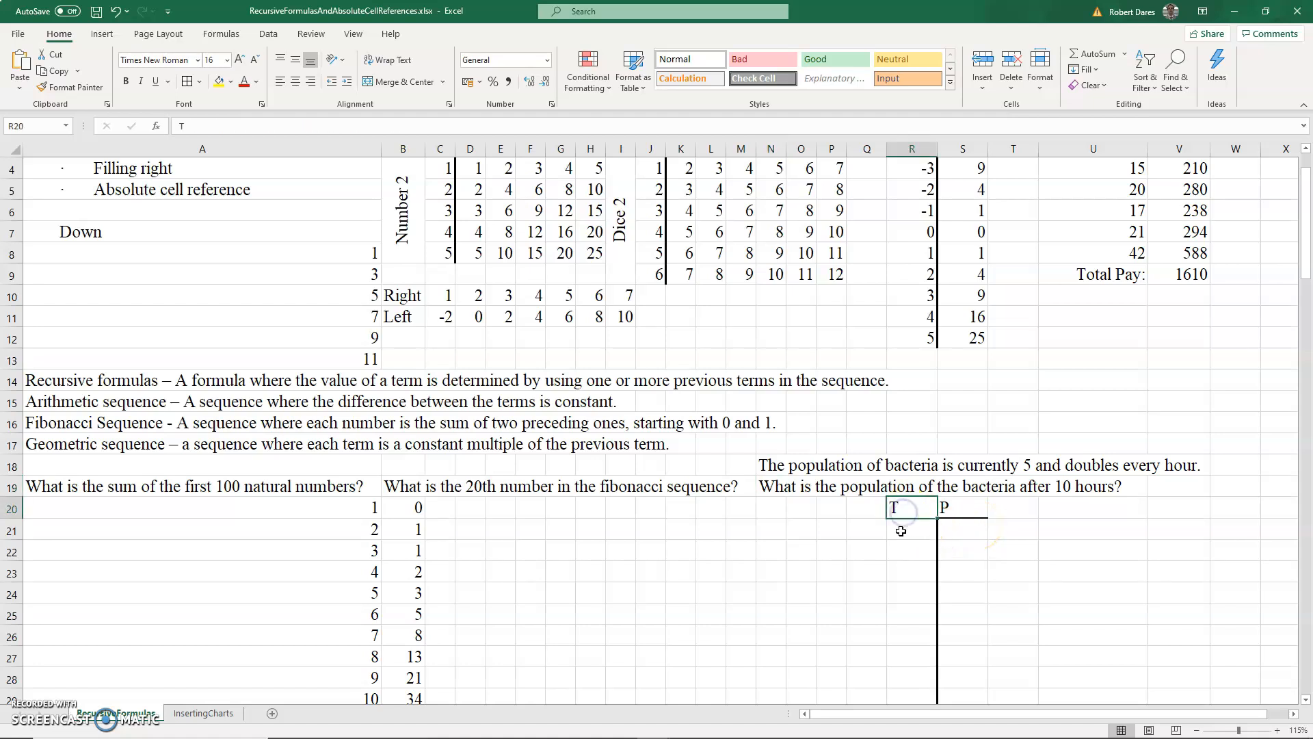
pyautogui.click(902, 531)
pyautogui.write('0')
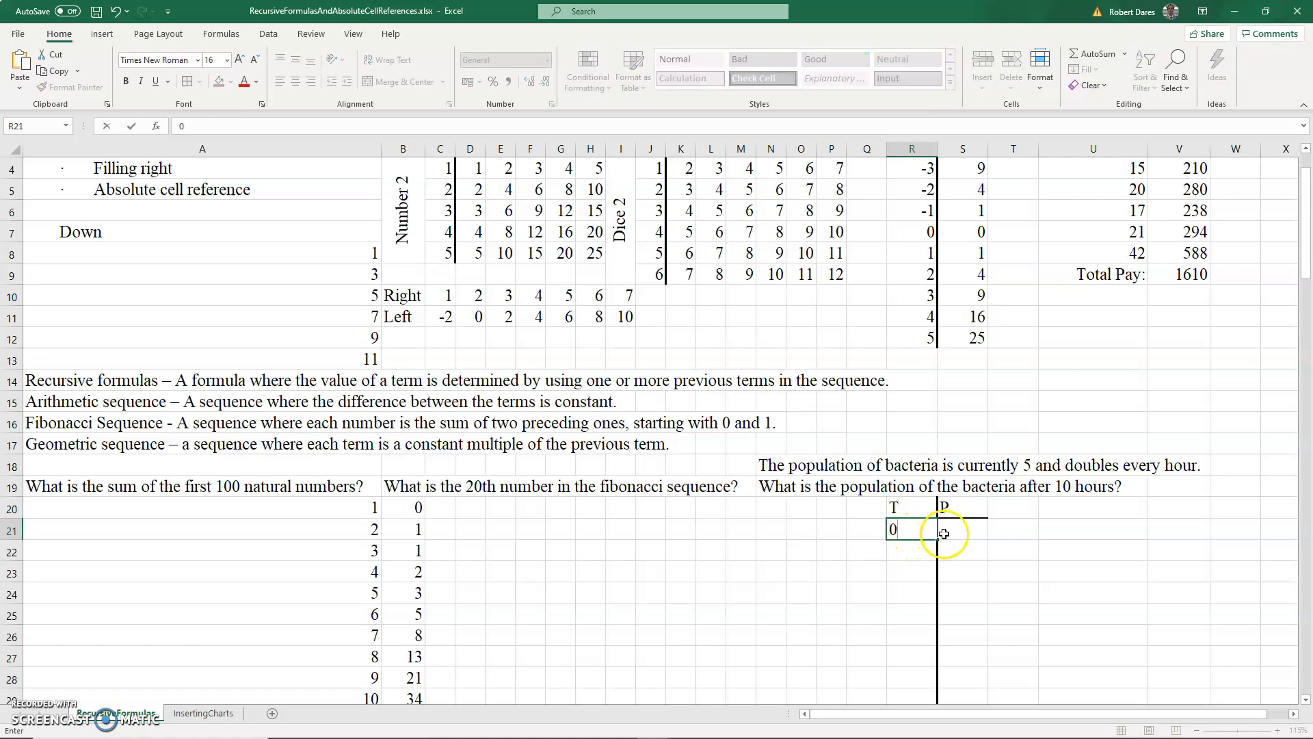
pyautogui.click(953, 534)
pyautogui.write('5')
# - Enter =R21+1 in R22 for the next hour and =S21*2 in S22 for the doubled population
pyautogui.click(923, 550)
pyautogui.write('=')
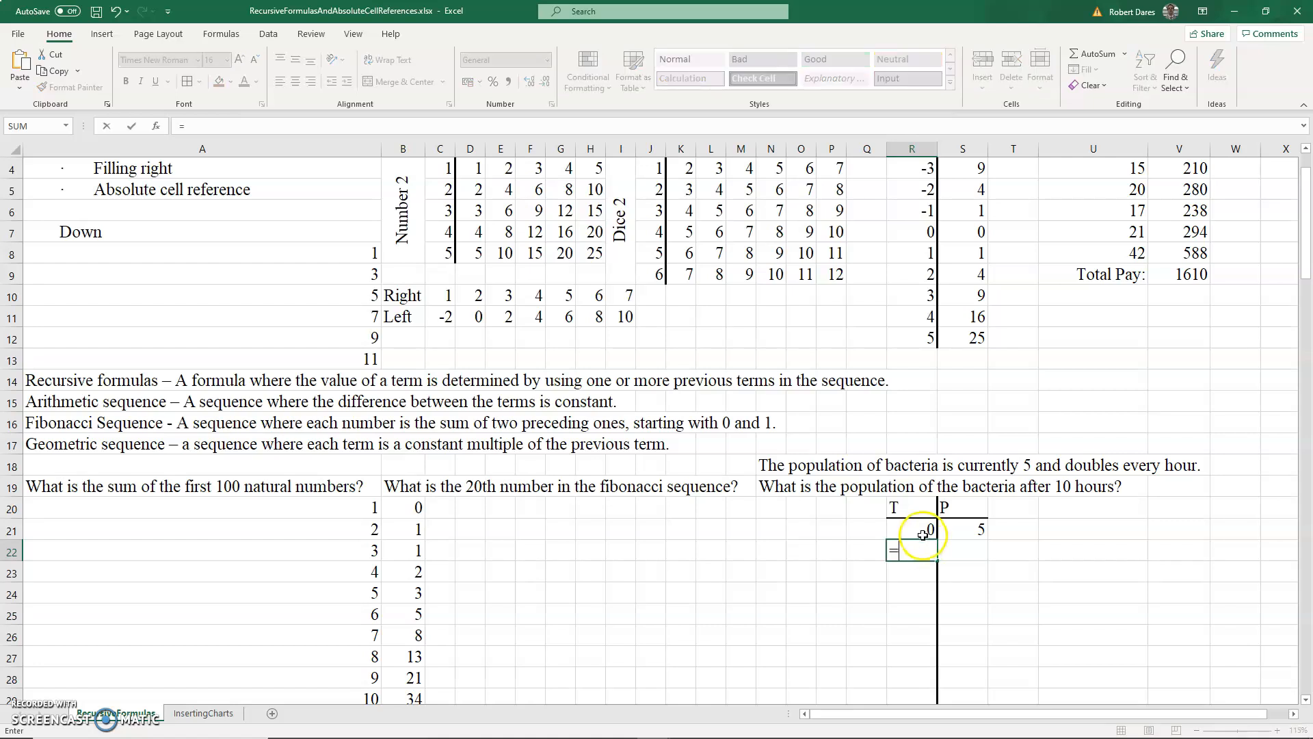
pyautogui.click(924, 532)
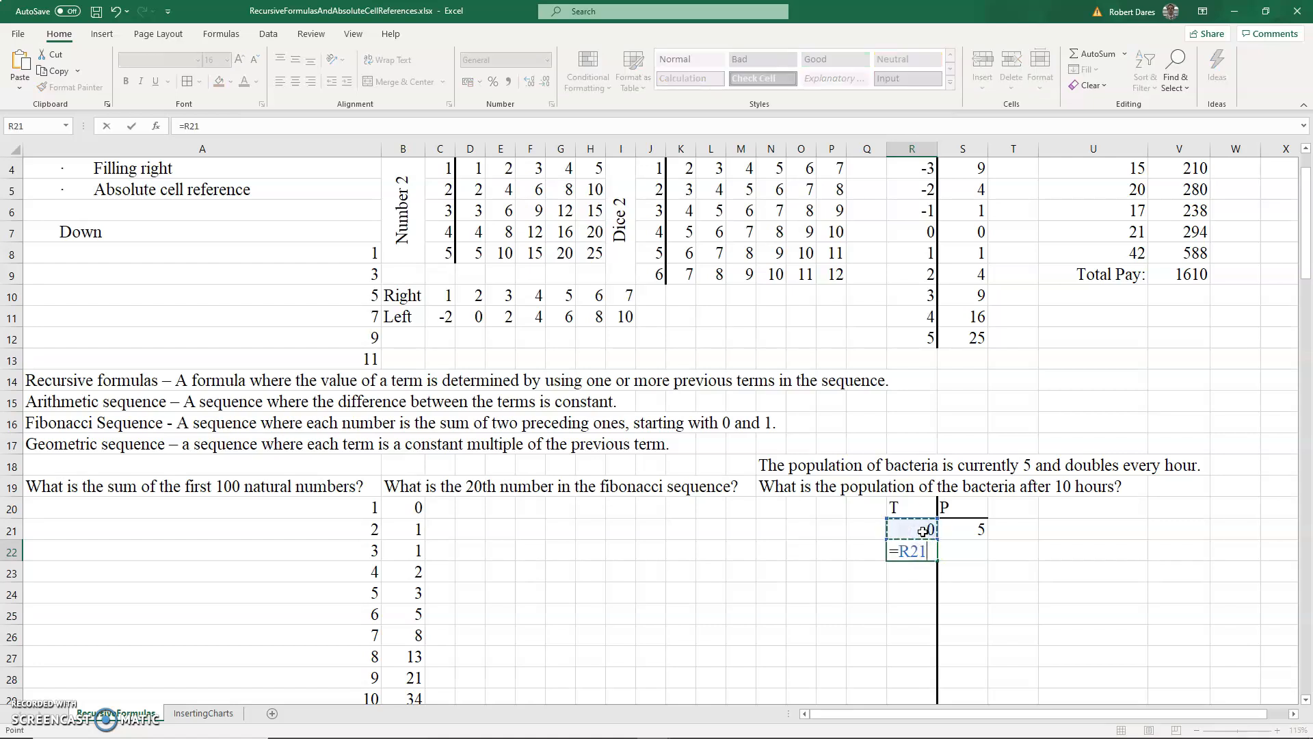
pyautogui.write('+1')
pyautogui.press('Return')
pyautogui.click(959, 548)
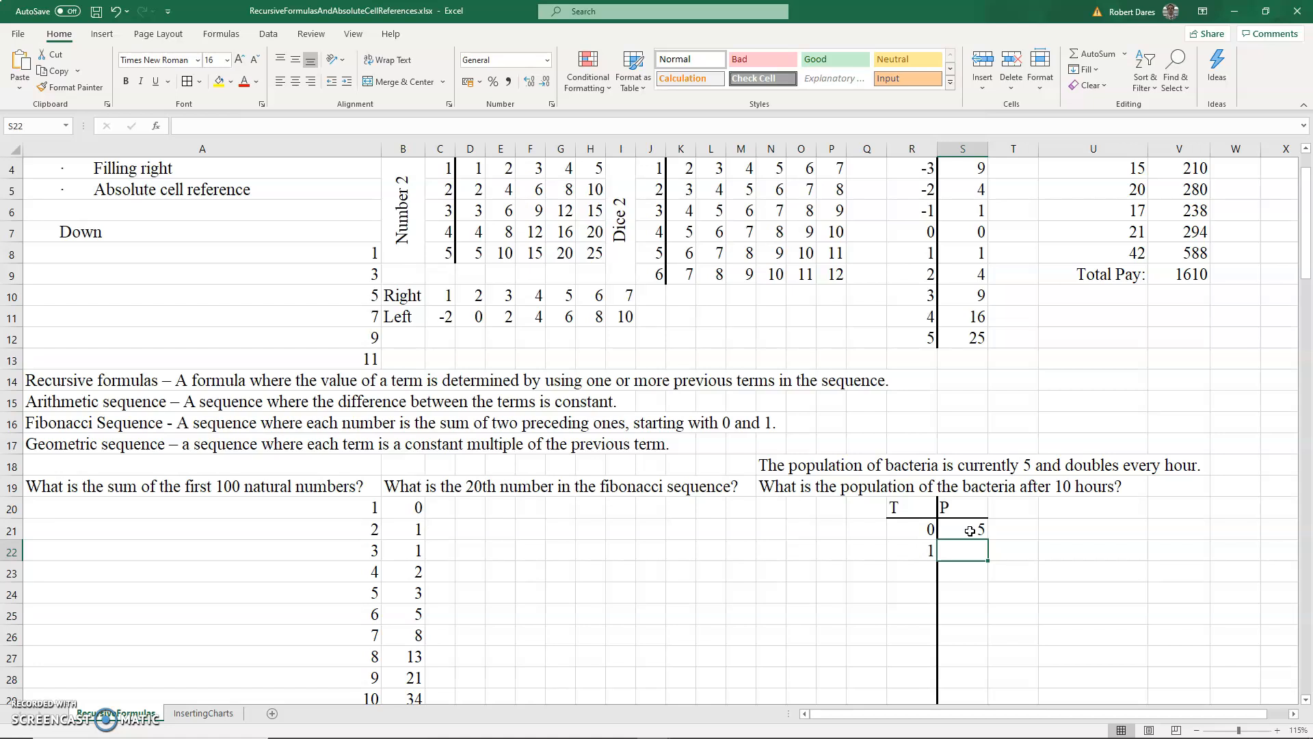
pyautogui.write('=')
pyautogui.click(970, 531)
pyautogui.write('*2')
pyautogui.press('Return')
# - Fill both R22:S22 formulas down through row 31 to reach 10 hours
pyautogui.press('Up')
pyautogui.hotkey('shift', 'Left')
pyautogui.scroll(-2, 970, 531)
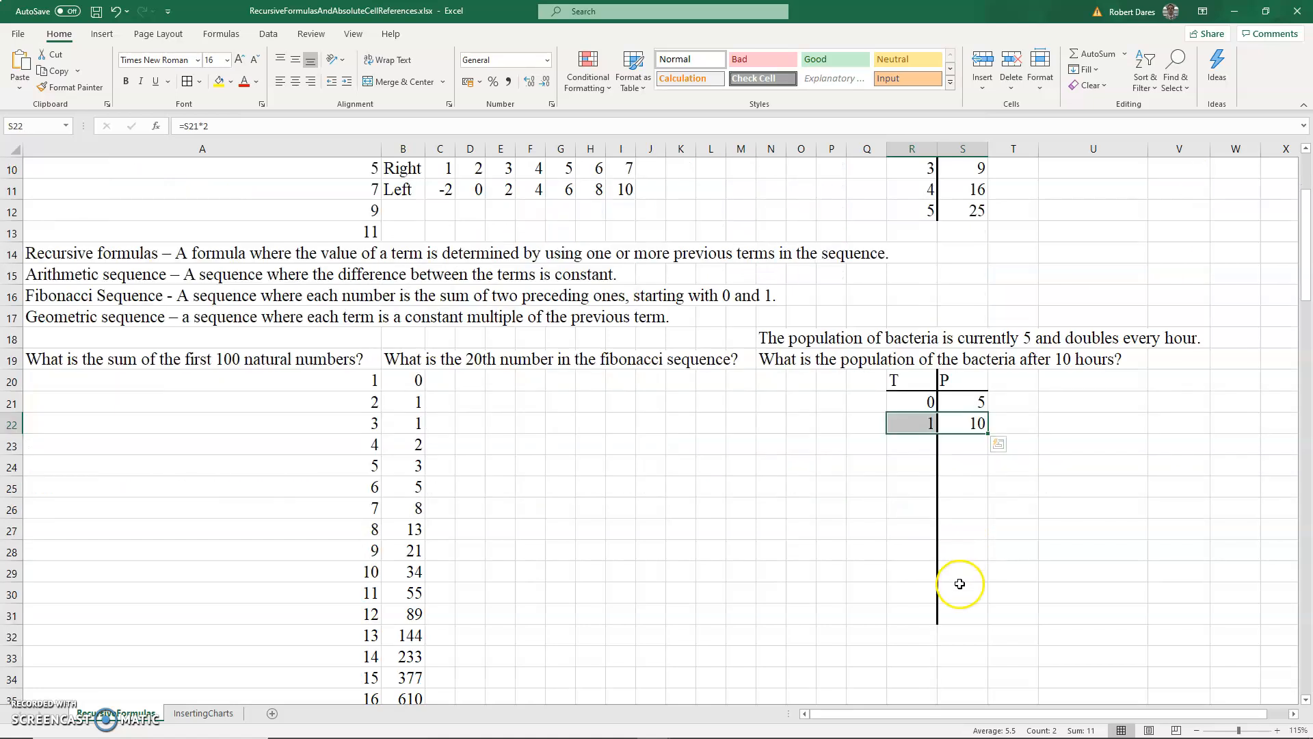
pyautogui.moveTo(925, 424); pyautogui.dragTo(981, 603)
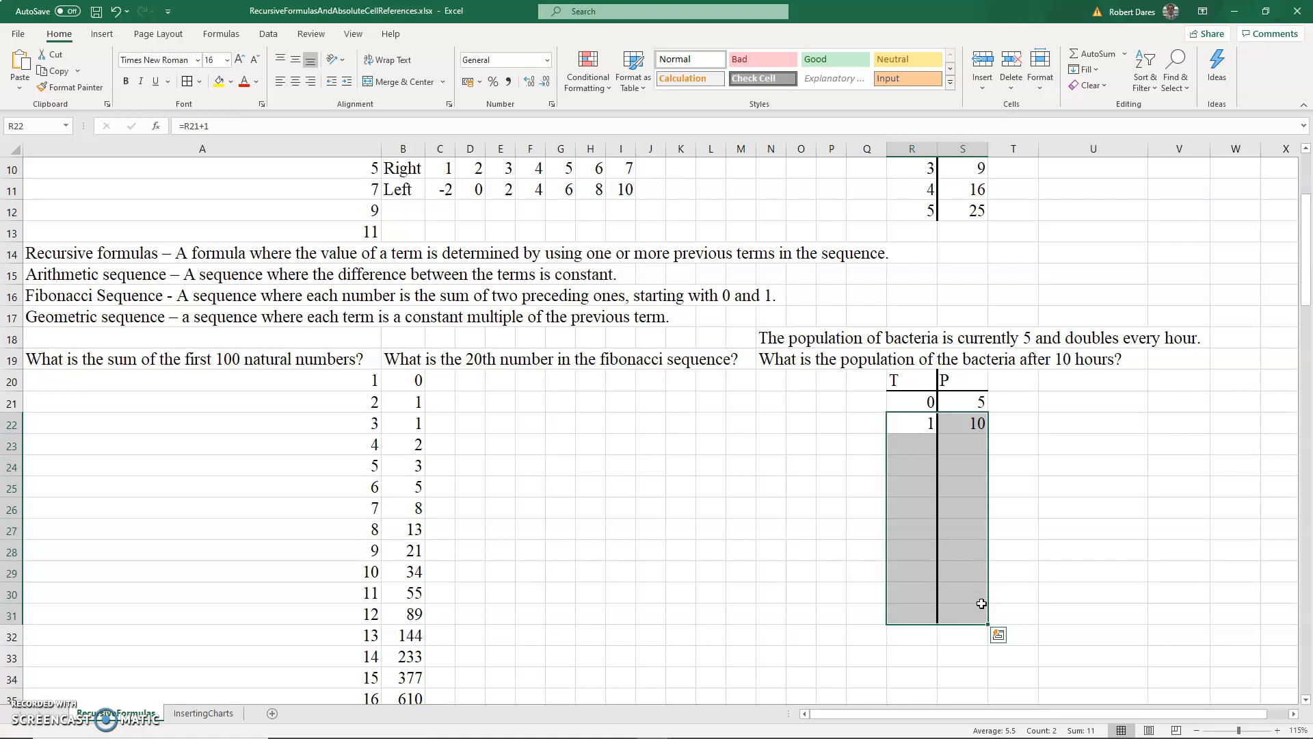
pyautogui.hotkey('ctrl', 'd')
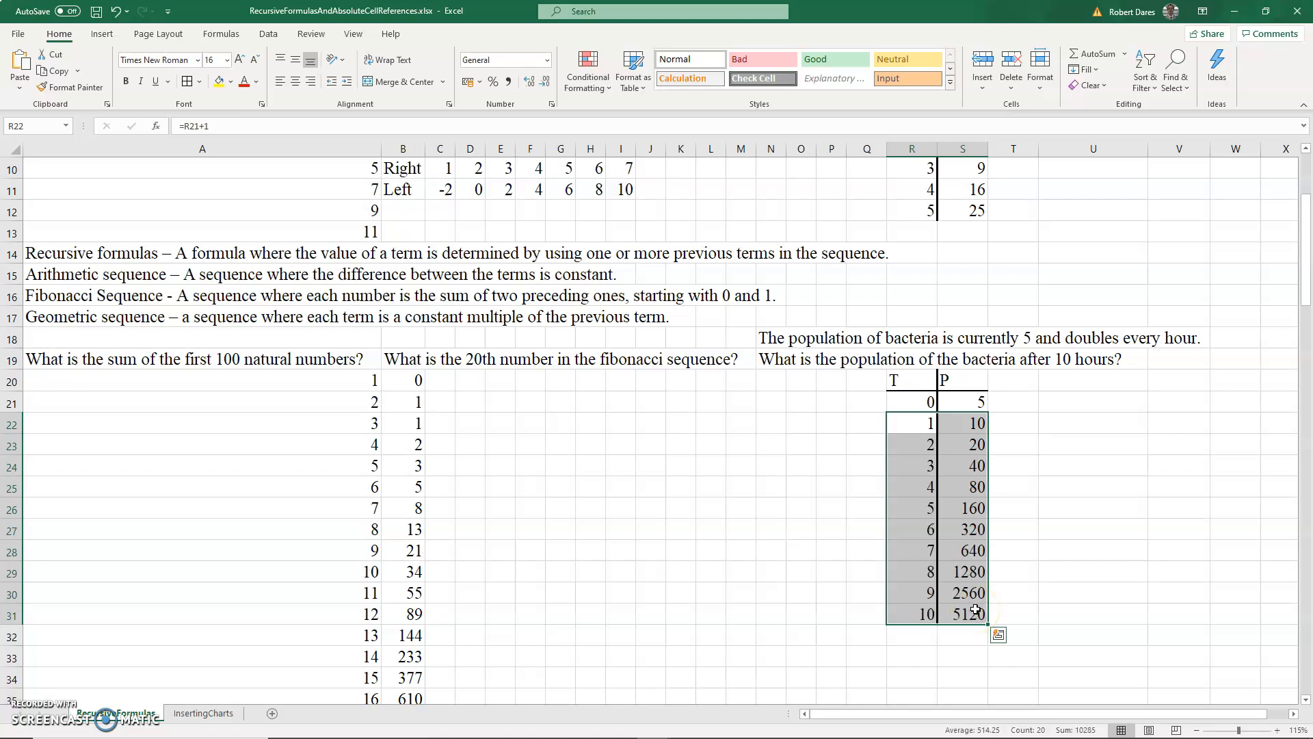
# - Check the time and population cells of the bacteria table and the wage cell
pyautogui.click(965, 618)
pyautogui.click(902, 405)
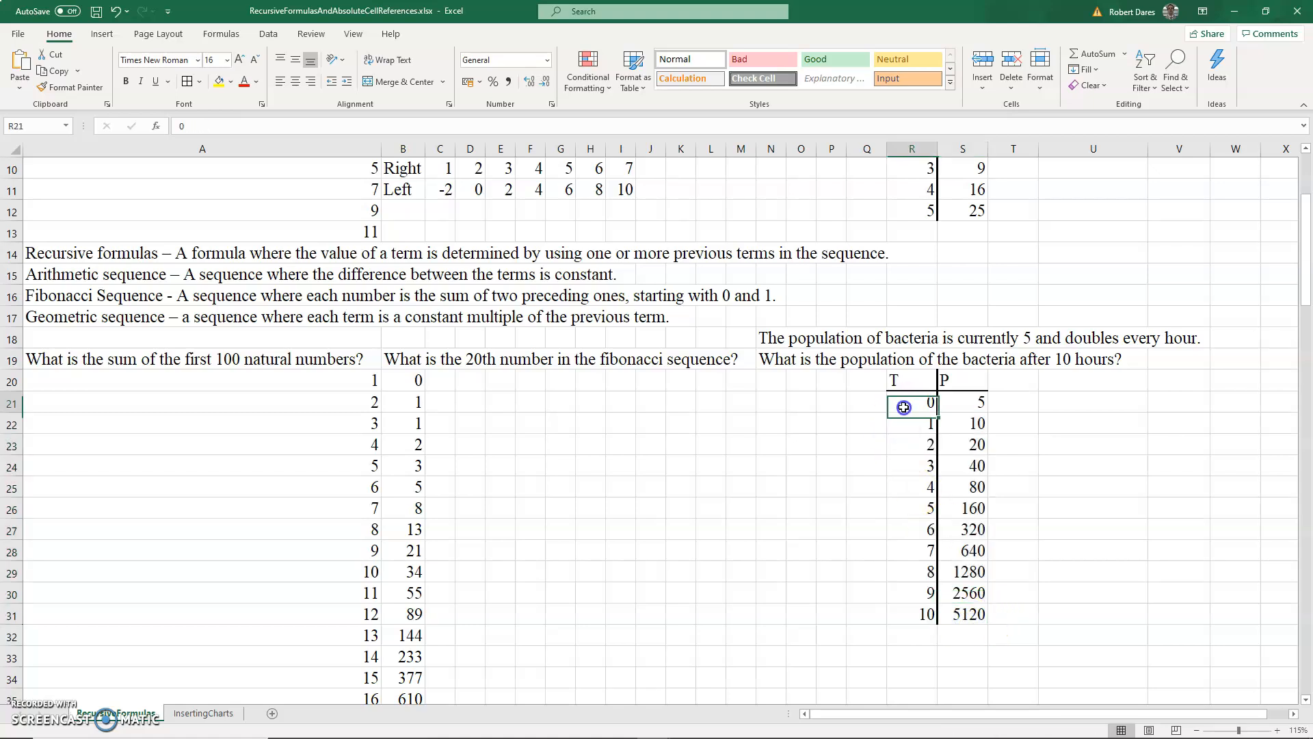
pyautogui.click(924, 614)
pyautogui.click(974, 614)
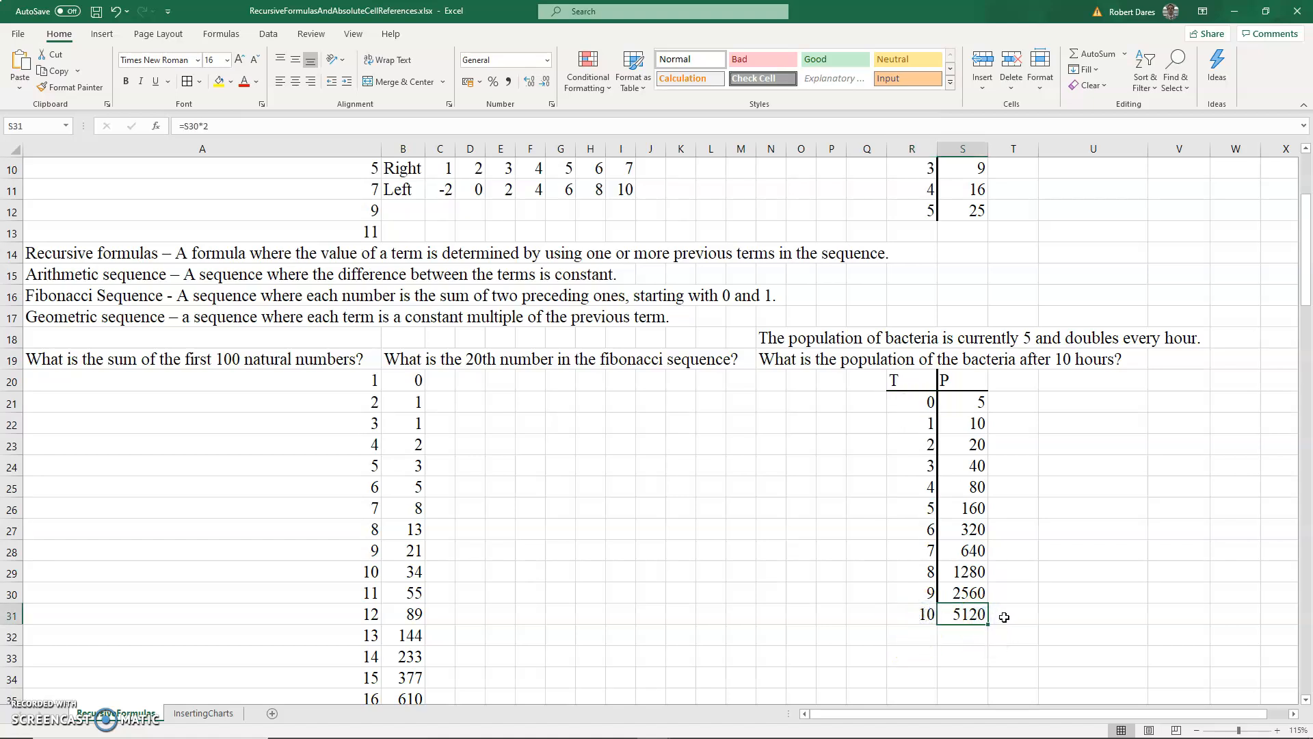
pyautogui.scroll(3, 1003, 618)
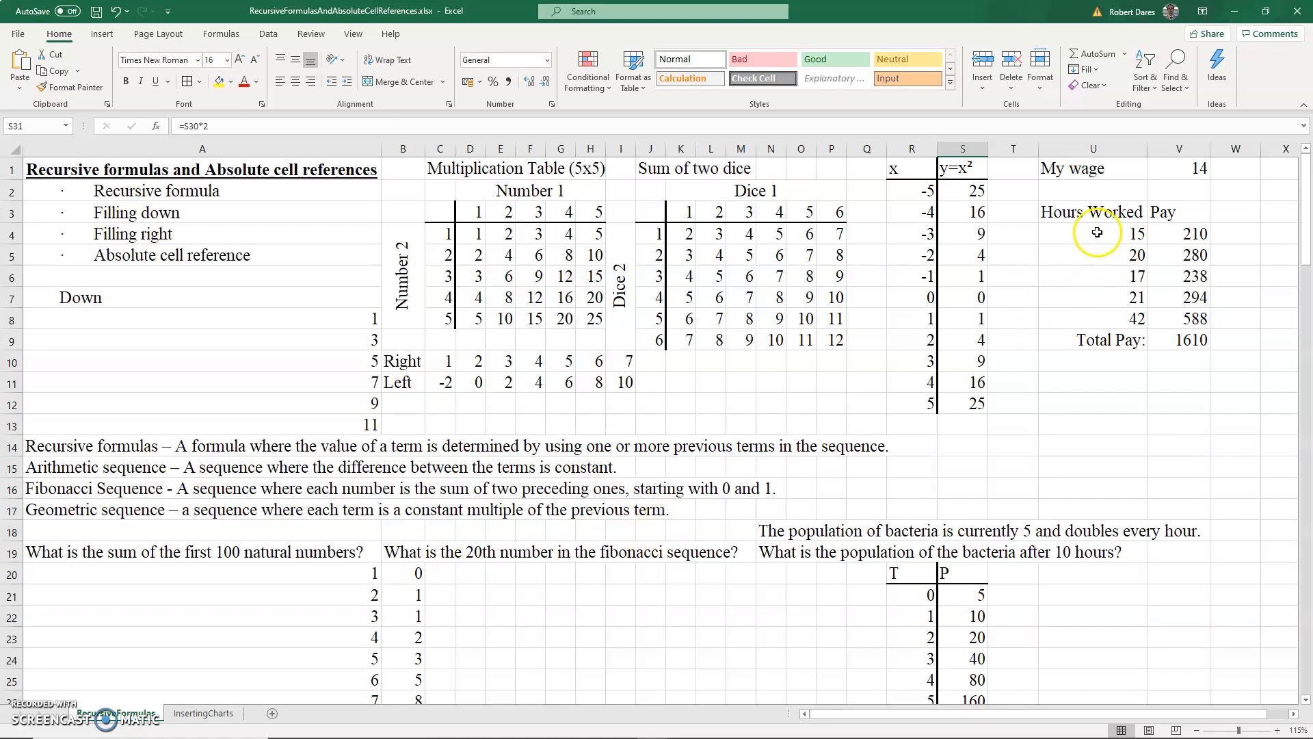
pyautogui.click(1184, 175)
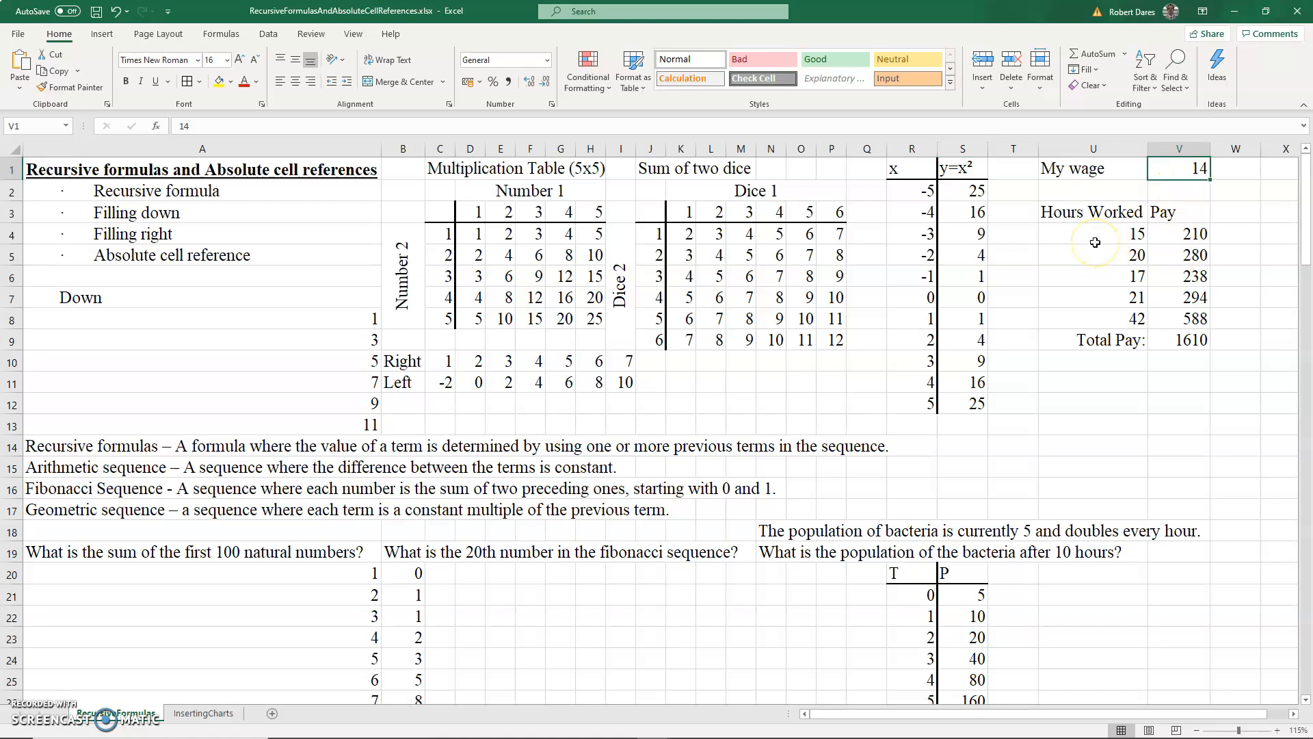